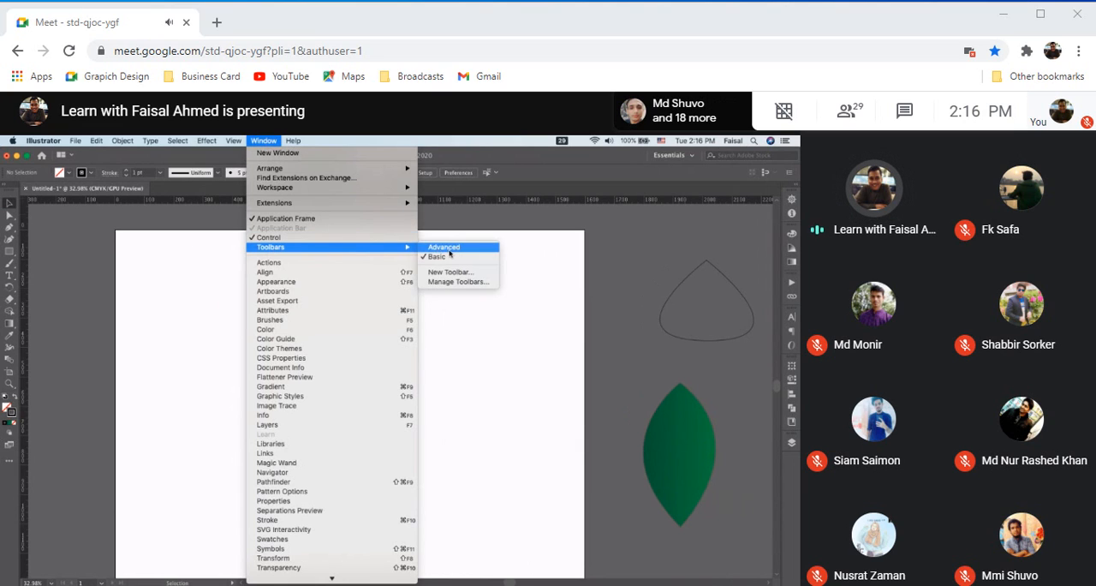
Switch to the Advanced toolbar and draw a closed, pointed leaf outline about 177 by 390 px with the Pen tool
left_click(445, 247)
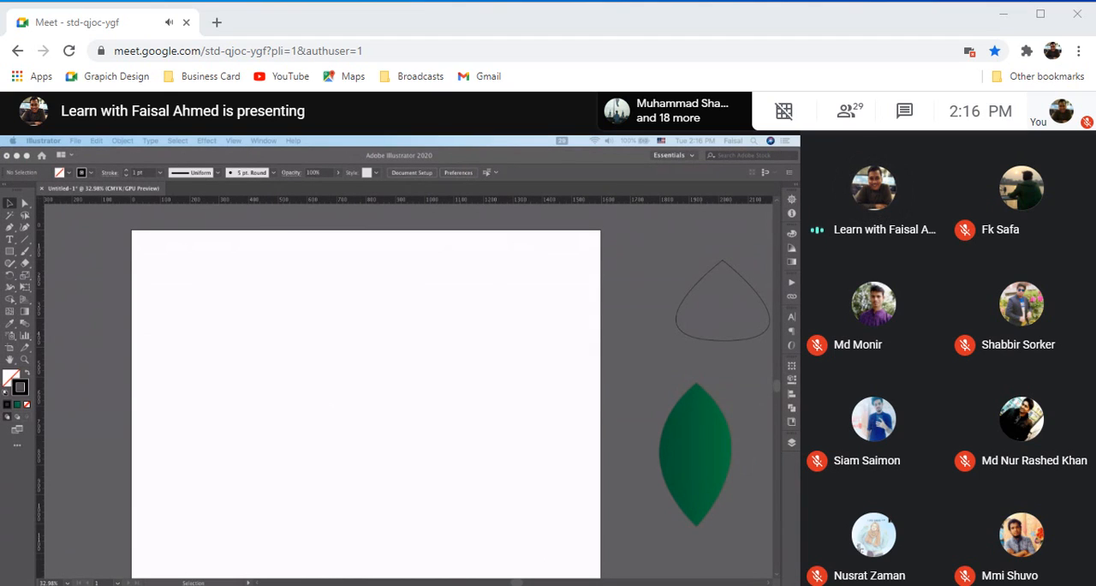
left_click(11, 228)
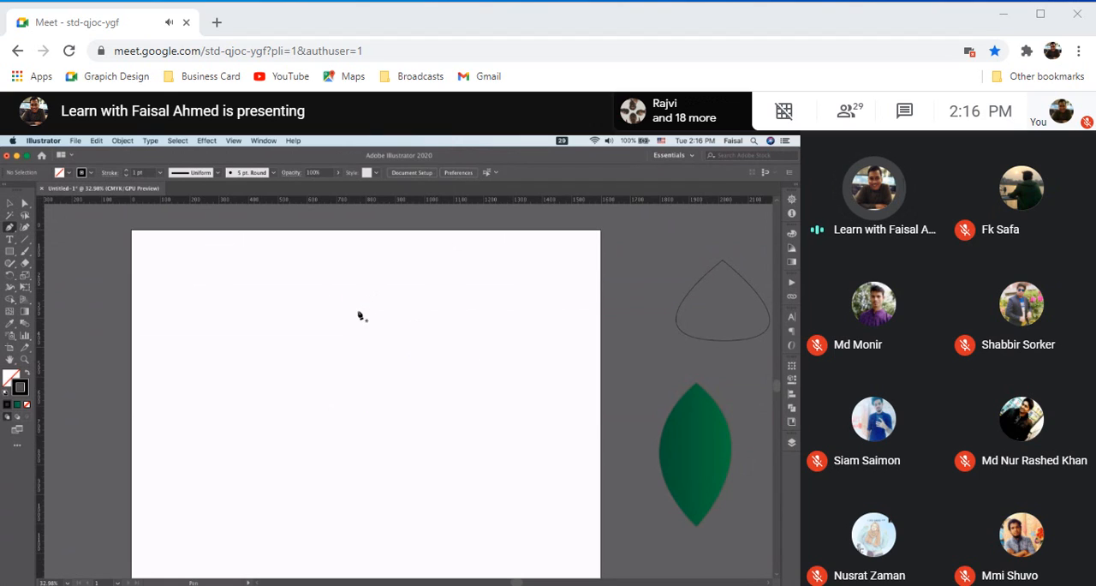
left_click(356, 301)
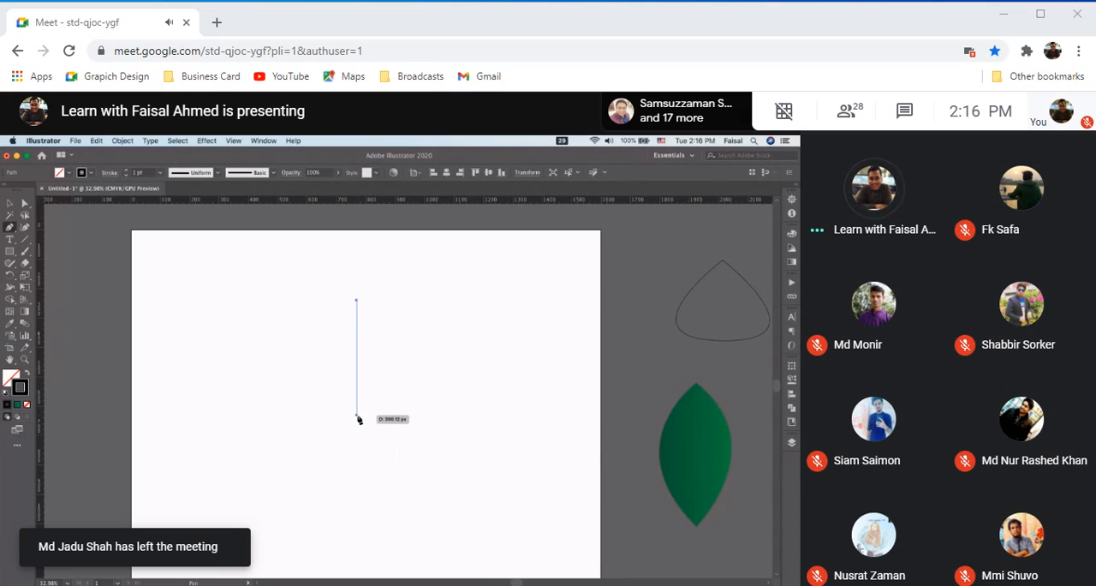
left_click_drag(358, 418, 433, 456)
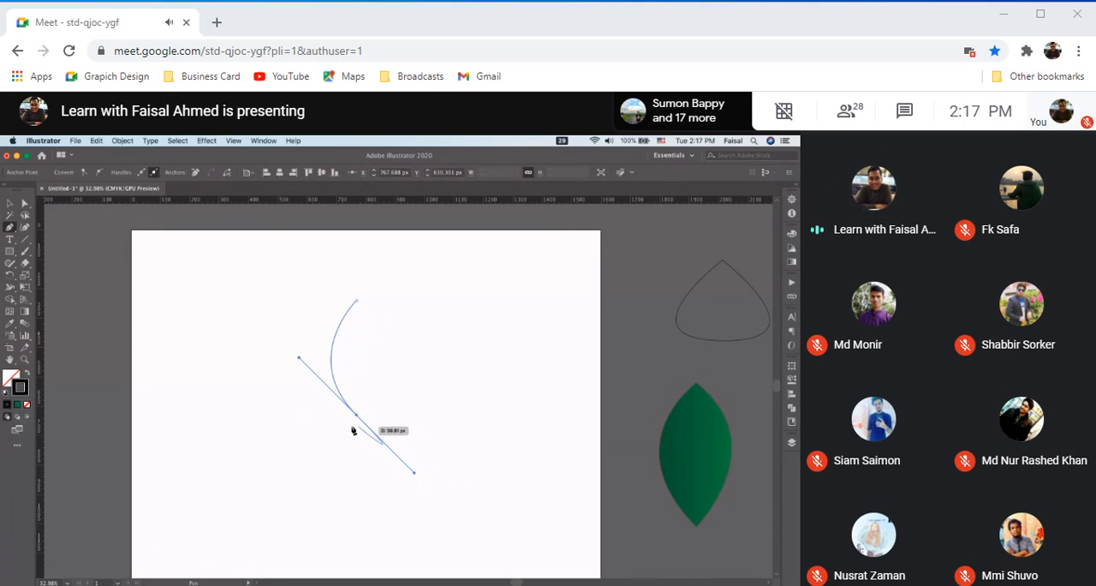
left_click_drag(358, 417, 360, 306)
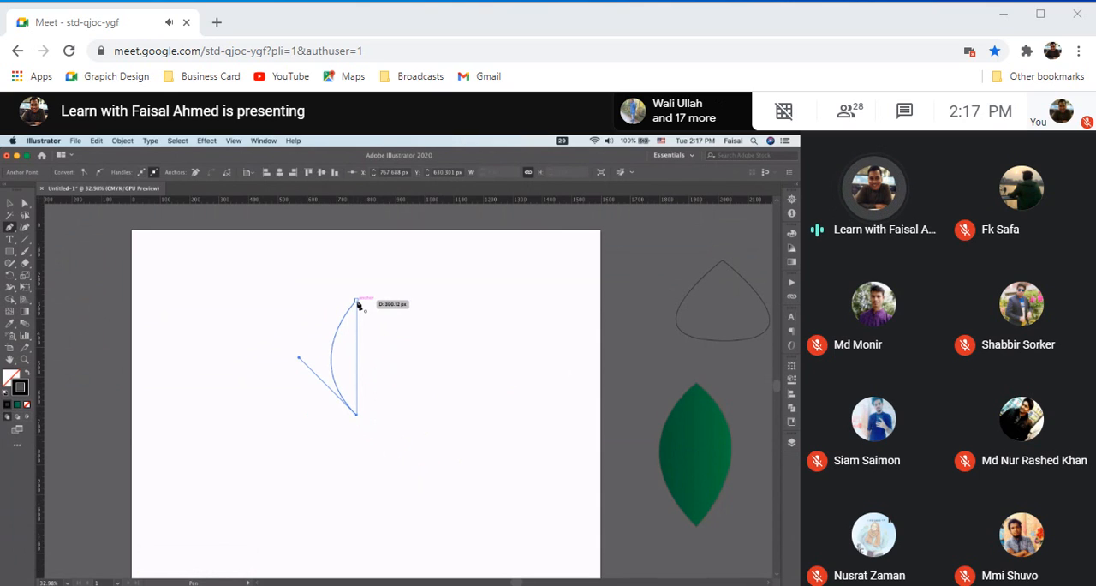
left_click_drag(359, 305, 286, 261)
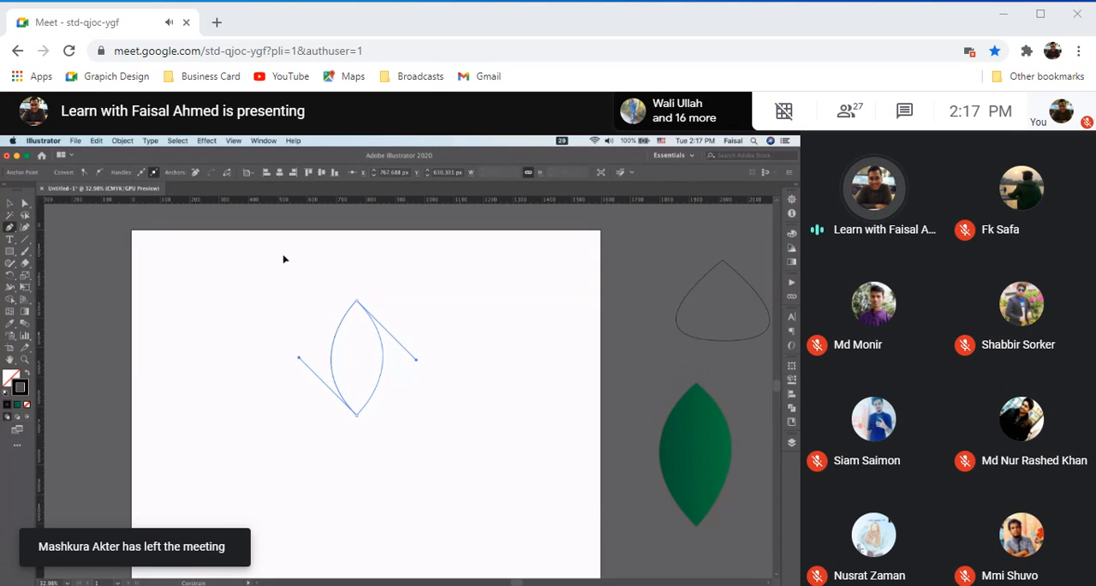
left_click_drag(284, 257, 283, 257)
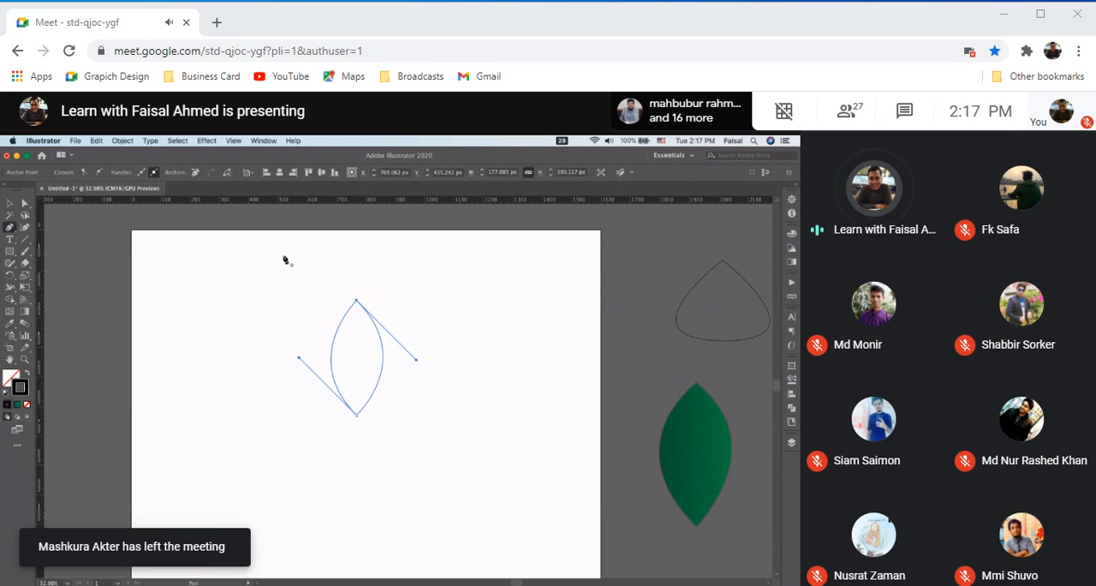
Reshape the right side of the leaf by adjusting the direction handle of its upper anchor point
scroll(284, 258, "up", 6)
scroll(285, 259, "down", 3)
scroll(284, 259, "right", 3)
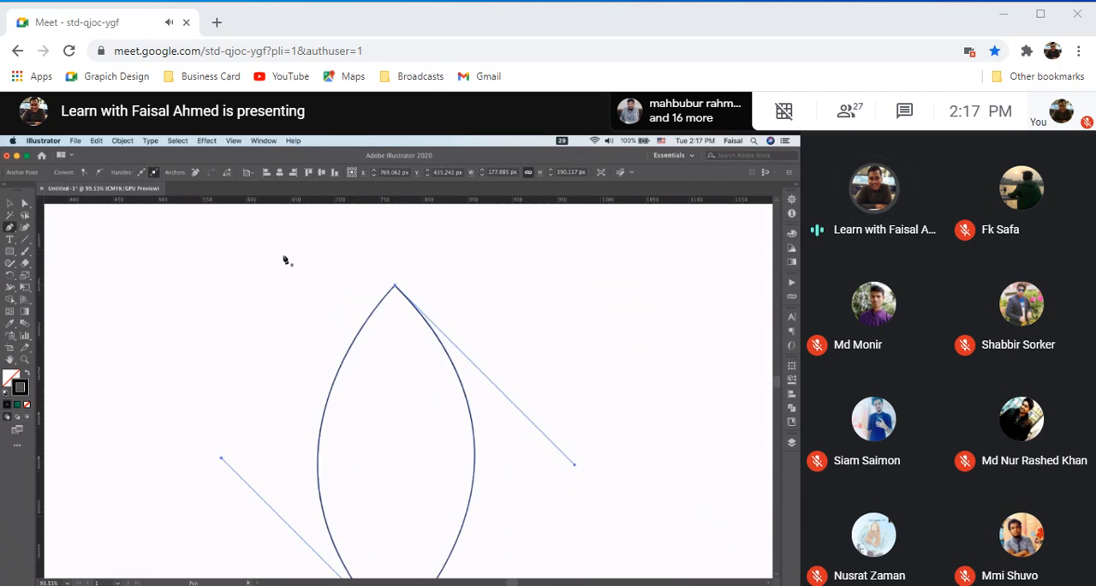
scroll(285, 259, "down", 2)
scroll(285, 260, "right", 2)
scroll(285, 260, "down", 3)
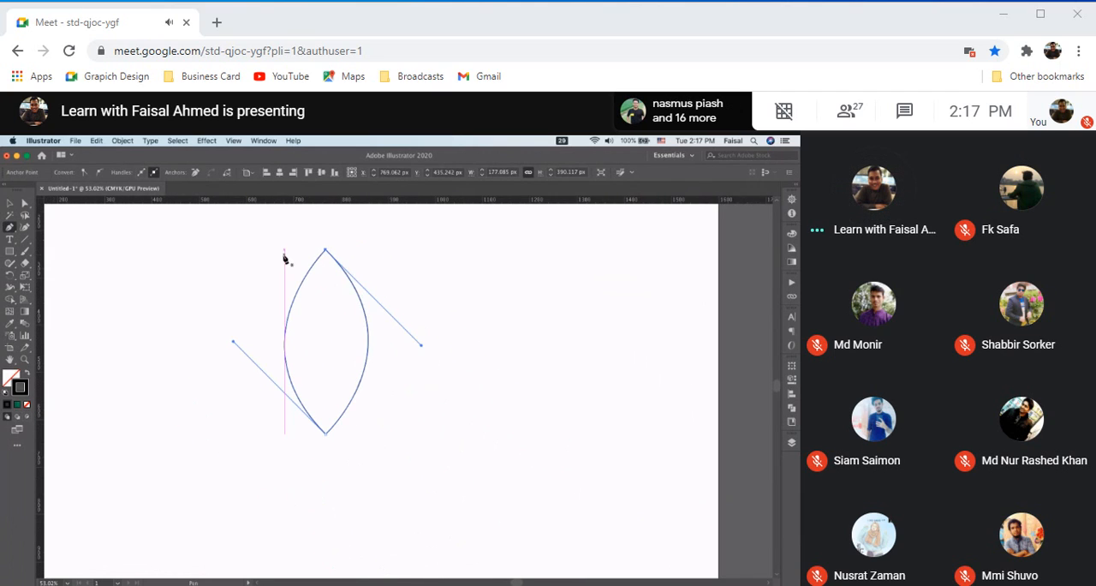
scroll(285, 259, "up", 1)
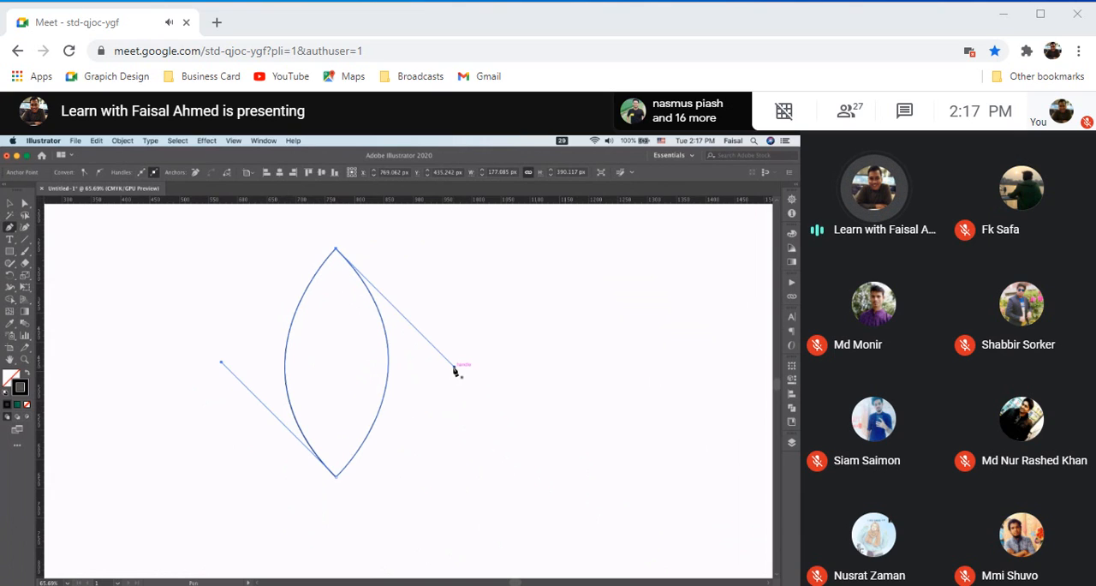
key("space")
left_click_drag(454, 368, 452, 391)
key("alt")
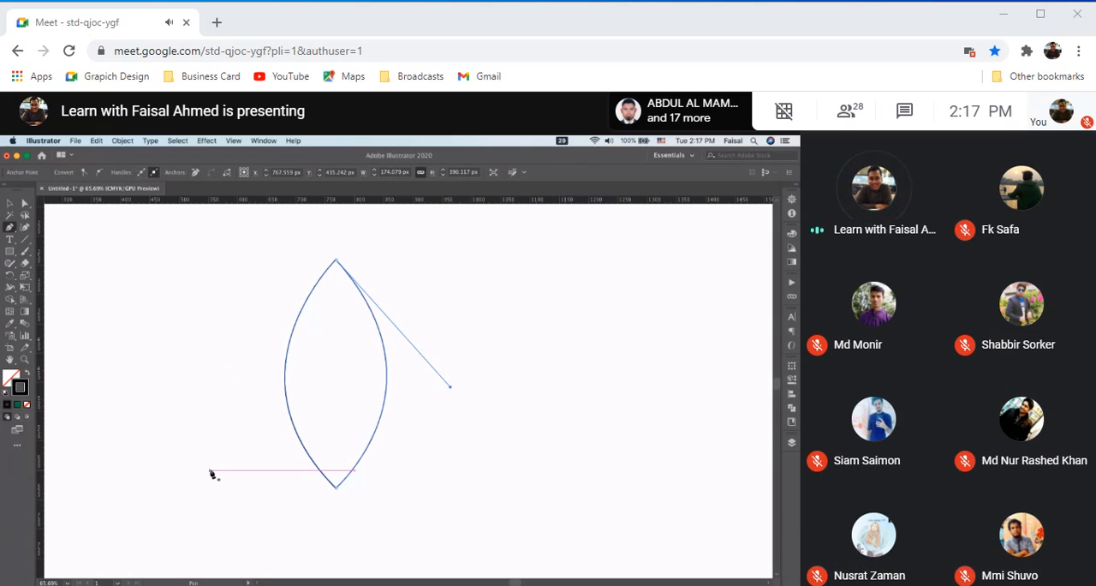
left_click(10, 203)
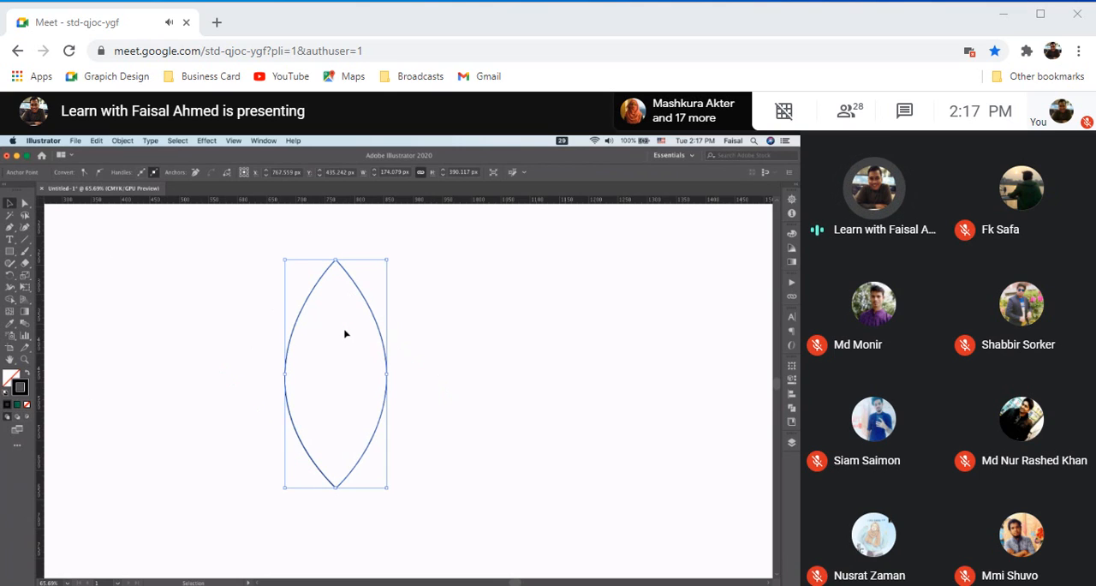
double_click(21, 388)
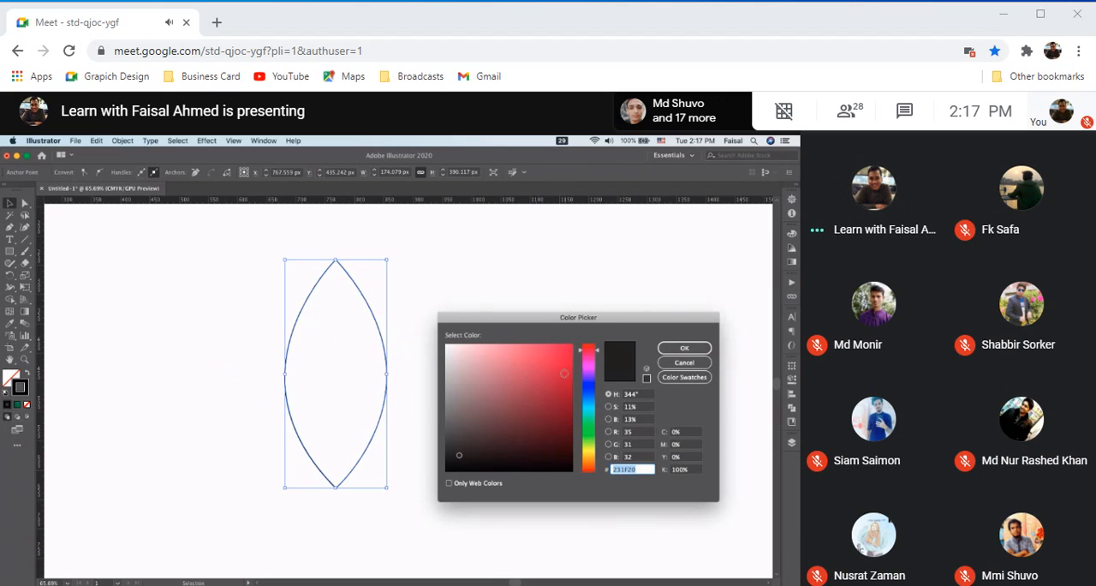
left_click(685, 363)
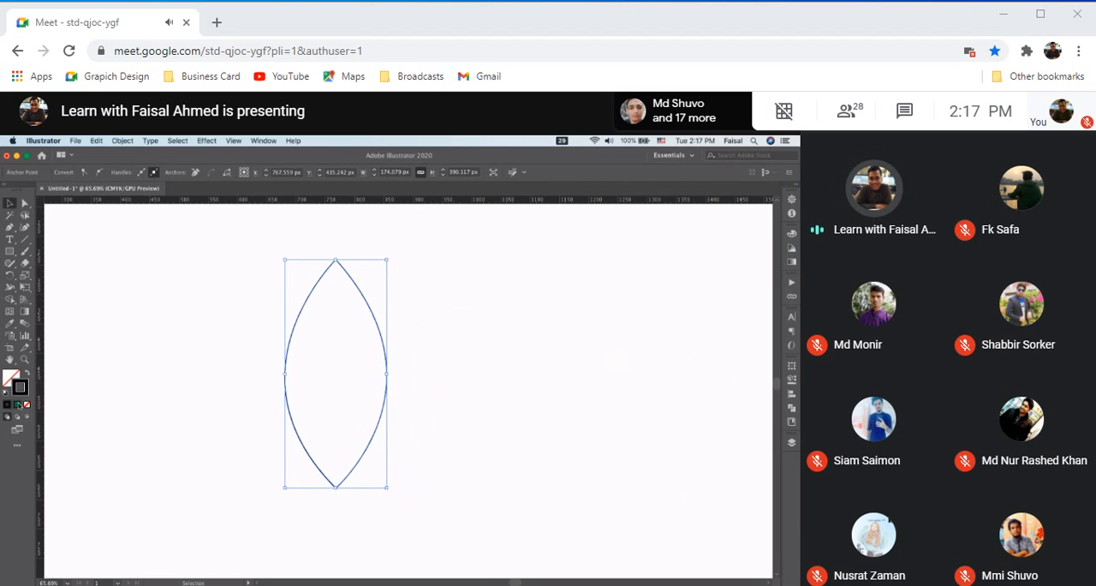
key("Delete")
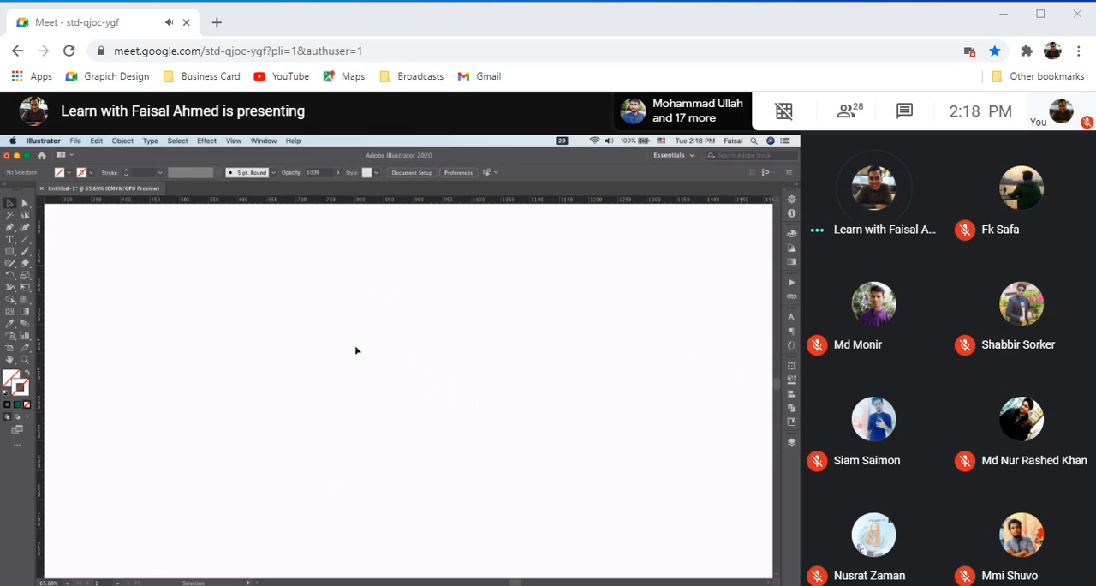
key("p")
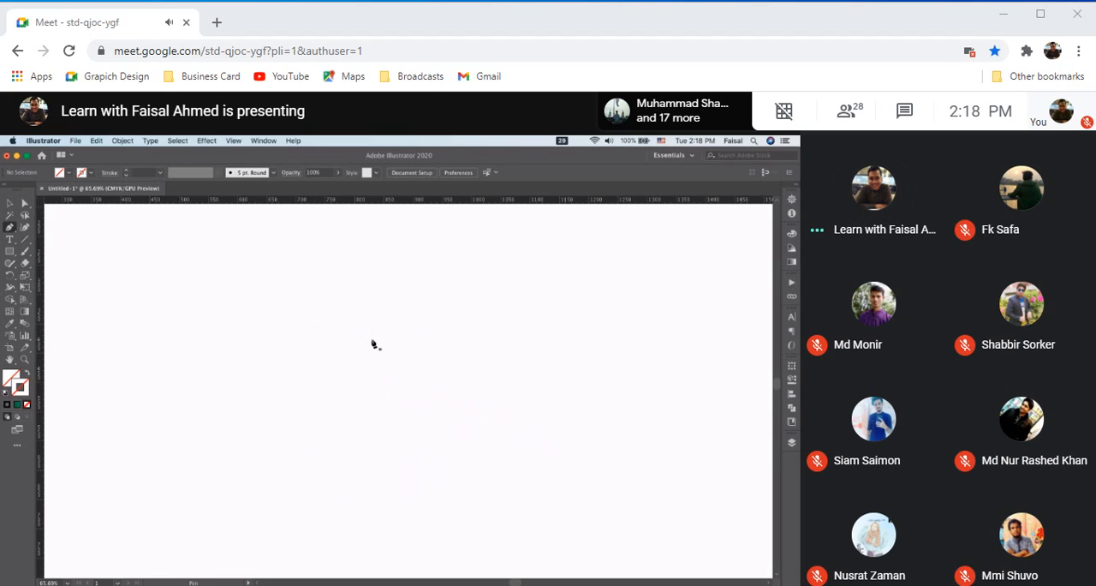
key("super+z")
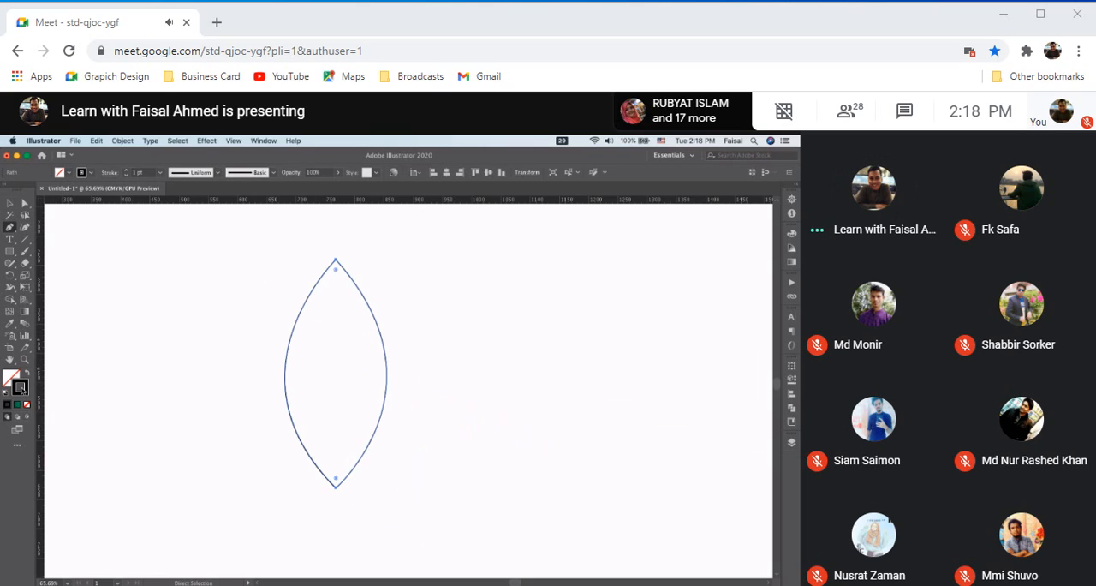
Fill the leaf with black, then change the fill to a dark green in the Color Picker
left_click(10, 377)
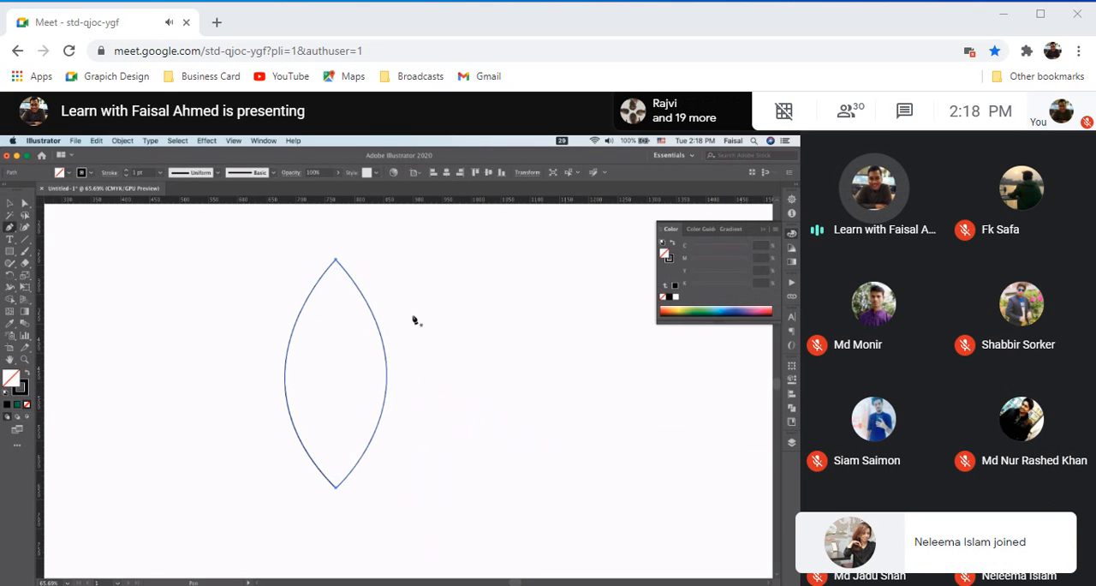
left_click(669, 298)
double_click(11, 379)
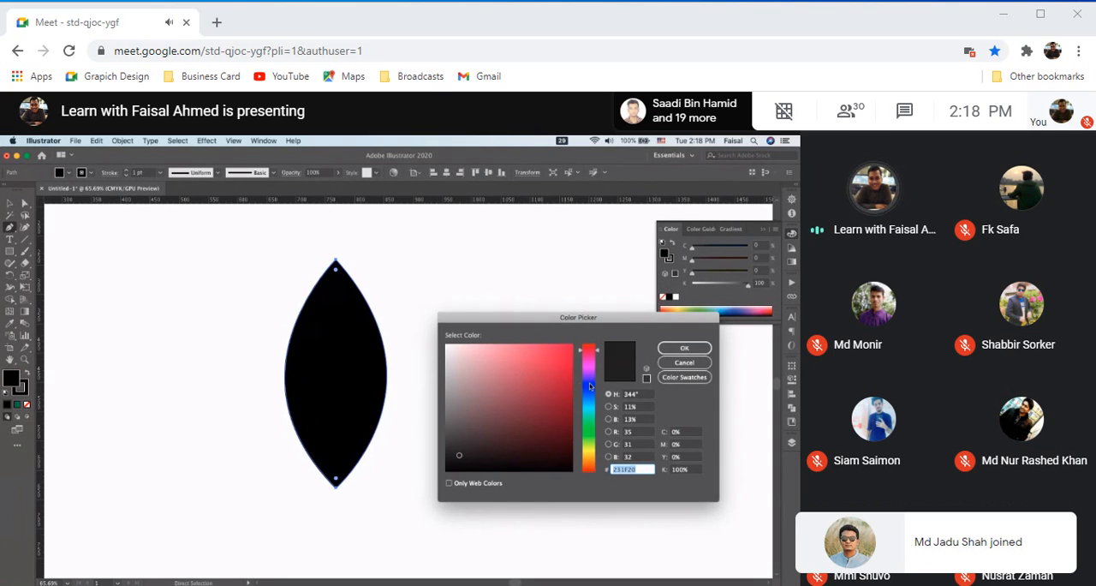
left_click_drag(589, 387, 595, 428)
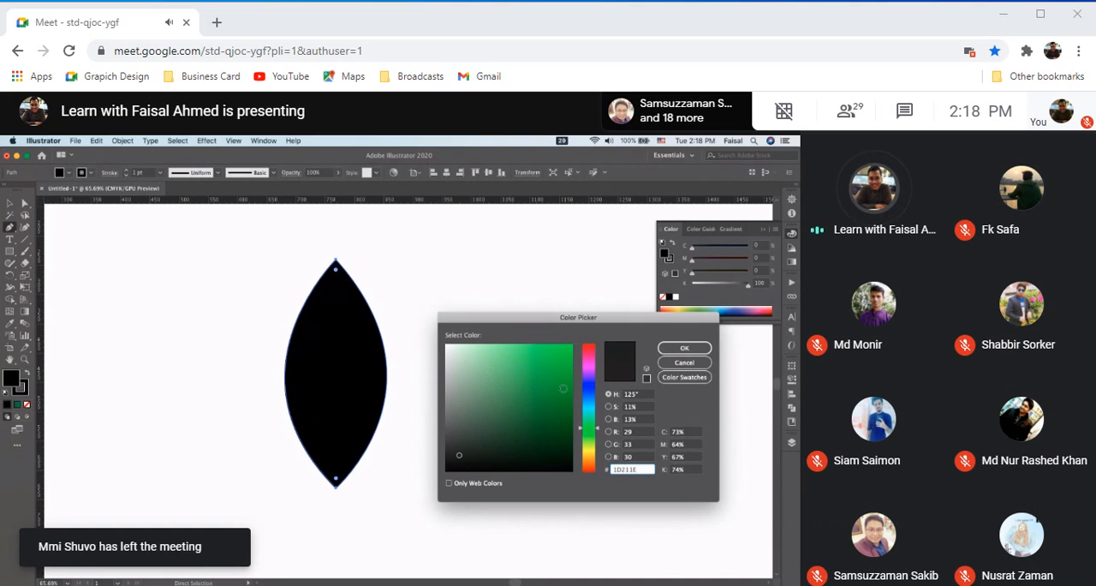
left_click_drag(462, 459, 543, 411)
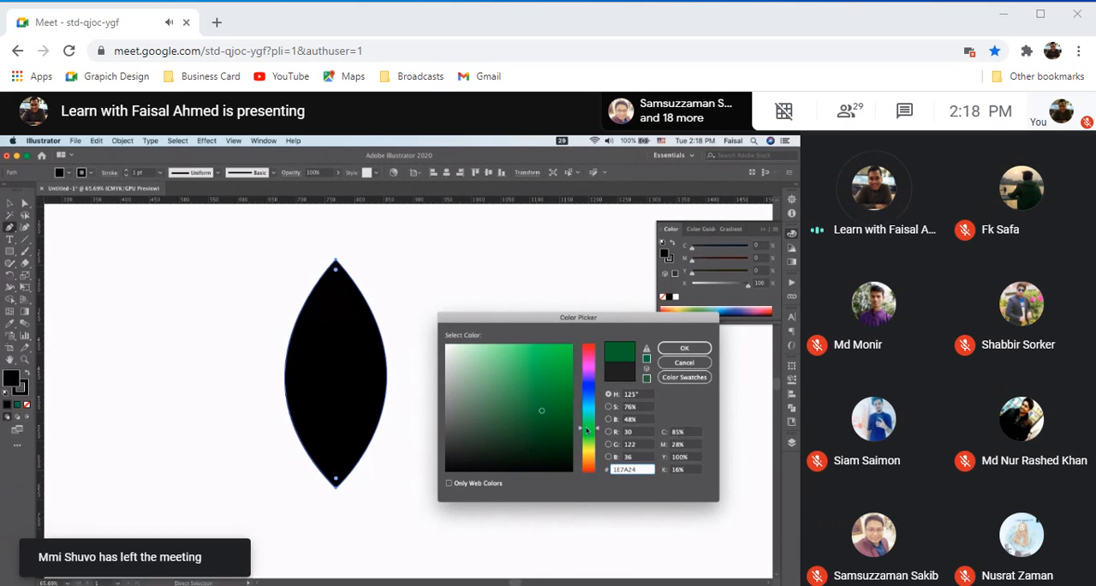
left_click(558, 428)
left_click(692, 347)
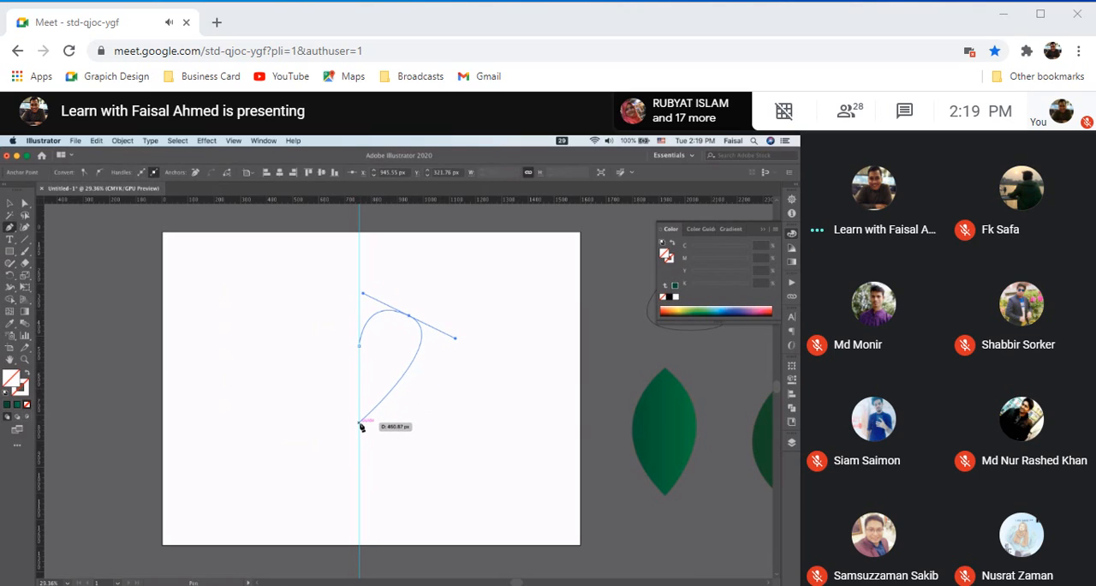
Finish the half-heart path with a curved anchor on the vertical guide and remove that anchor's outgoing handle
mouse_move(328, 452)
left_mouse_down()
mouse_move(324, 460)
mouse_move(318, 451)
left_mouse_up()
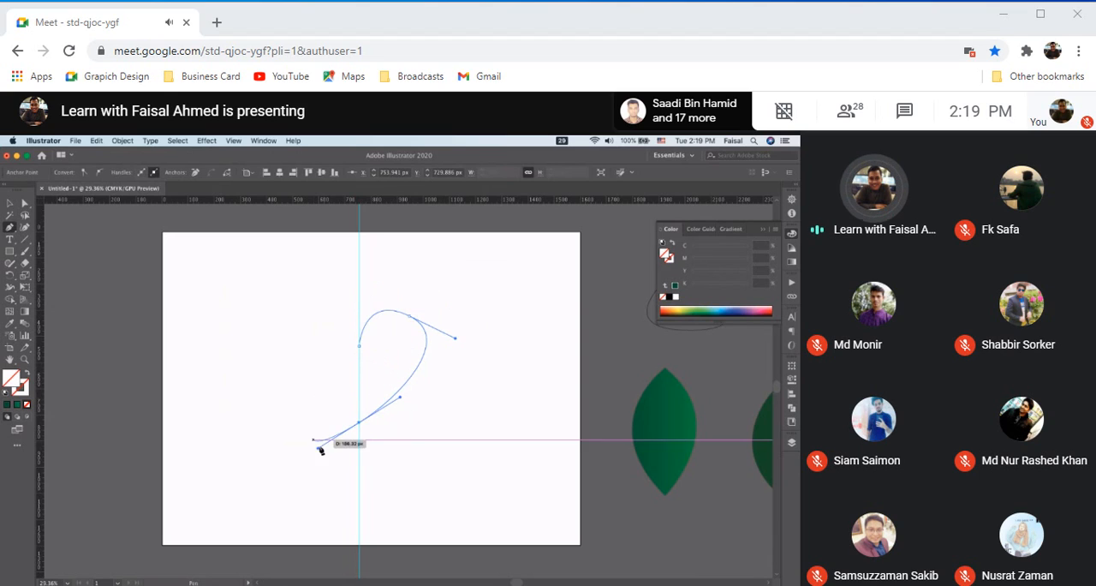
left_click(360, 423)
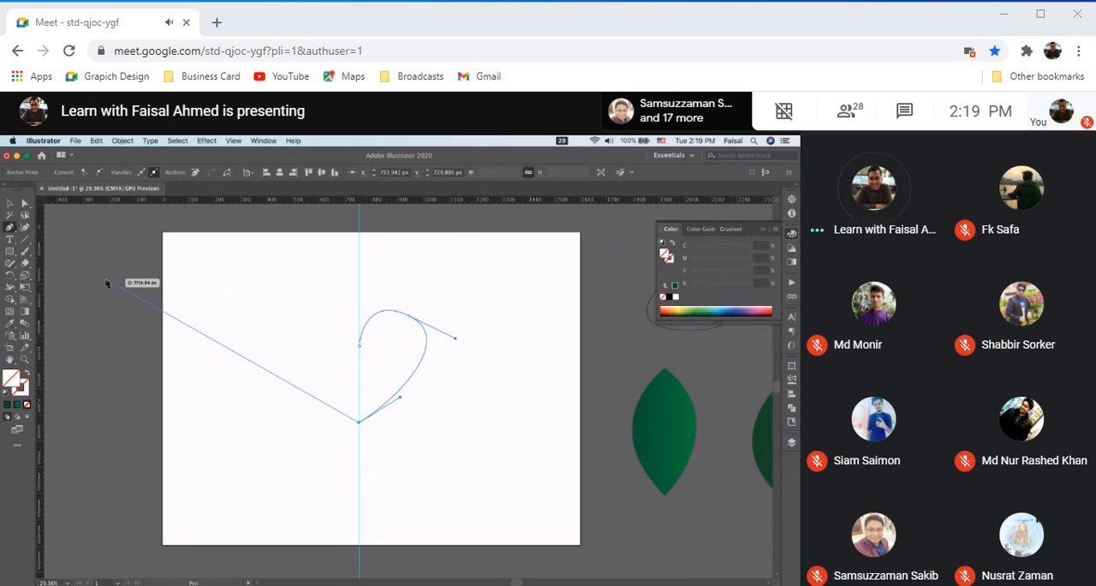
left_click(10, 205)
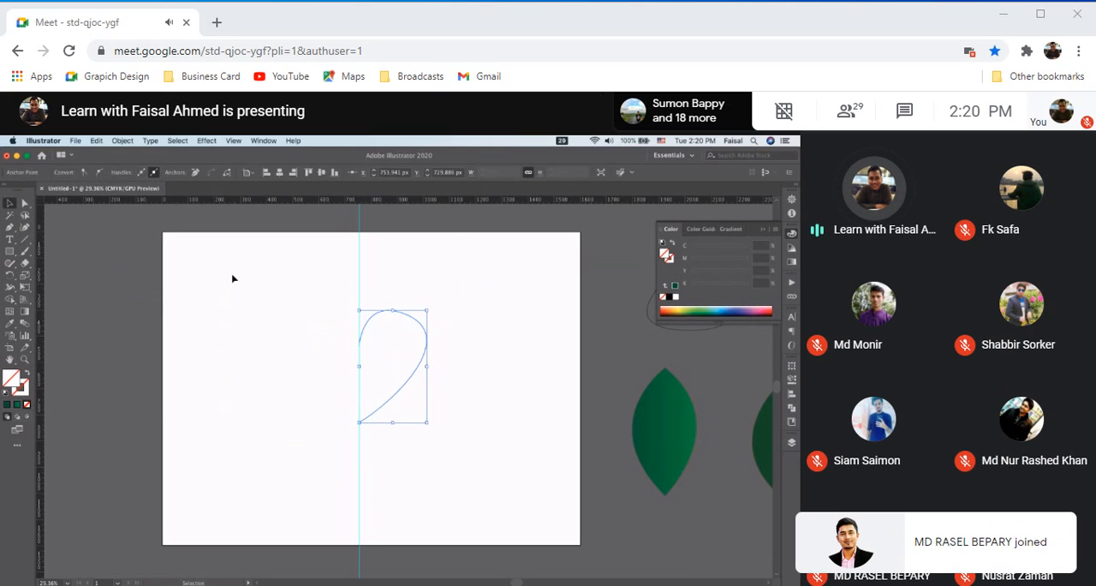
Move the half-heart path away from the vertical guide toward the artboard's right edge
key("a")
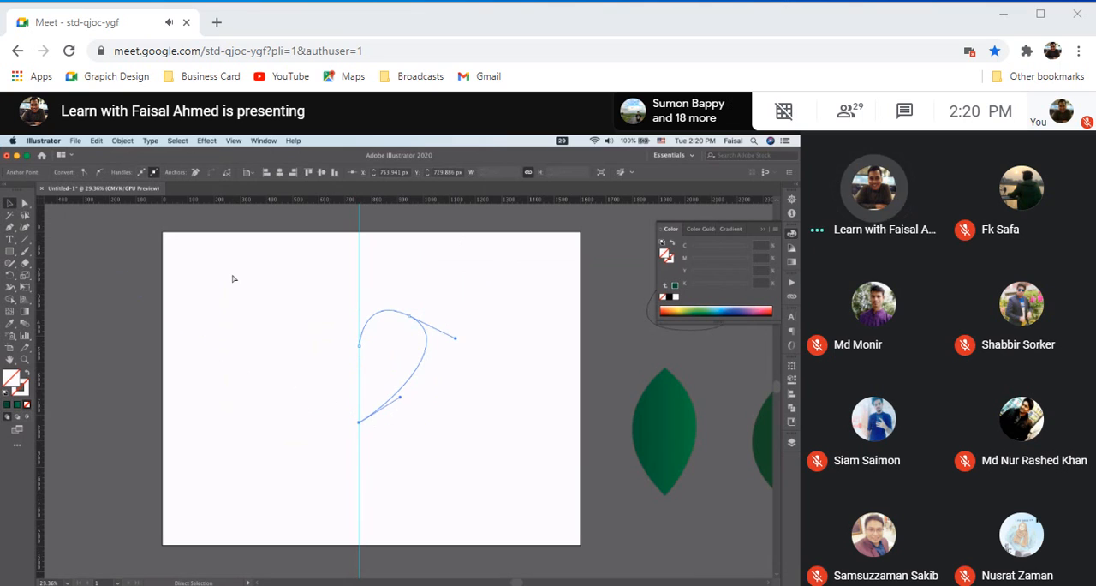
key("v")
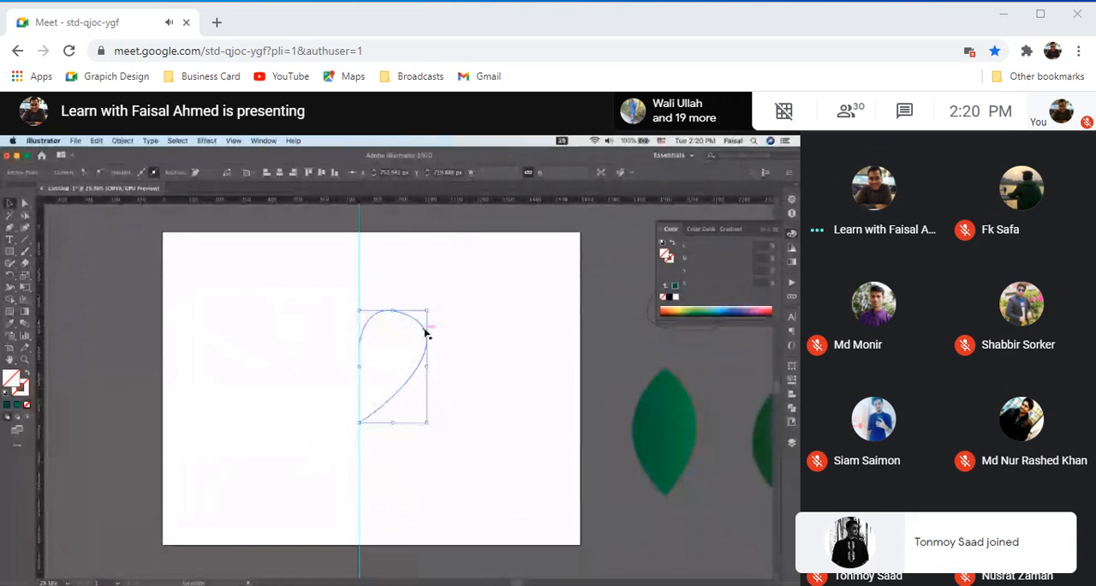
left_click_drag(426, 333, 528, 324)
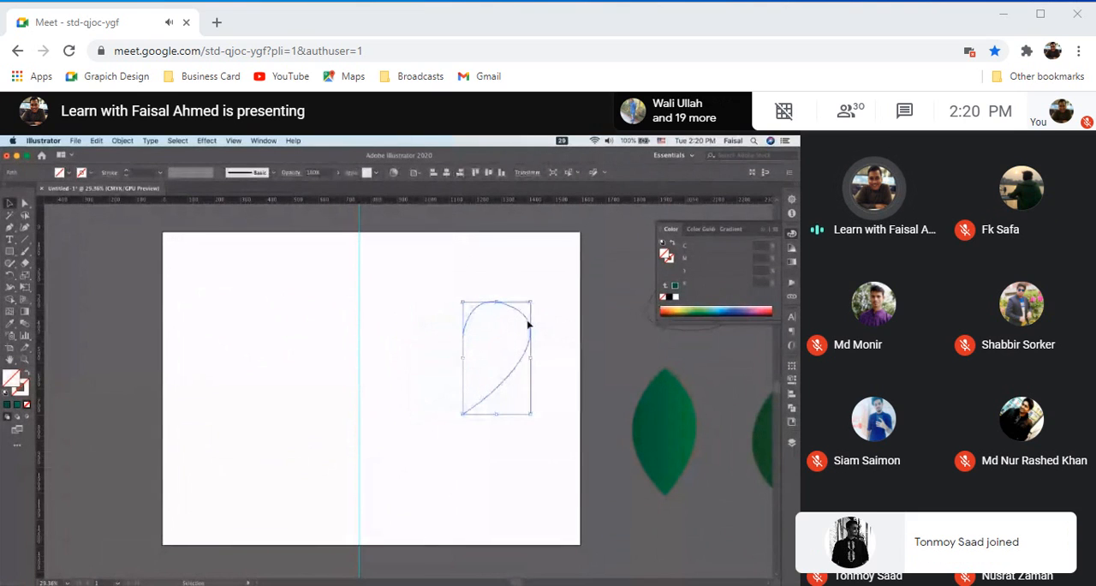
scroll(528, 324, "up", 3)
scroll(528, 324, "right", 2)
left_click_drag(460, 329, 481, 329)
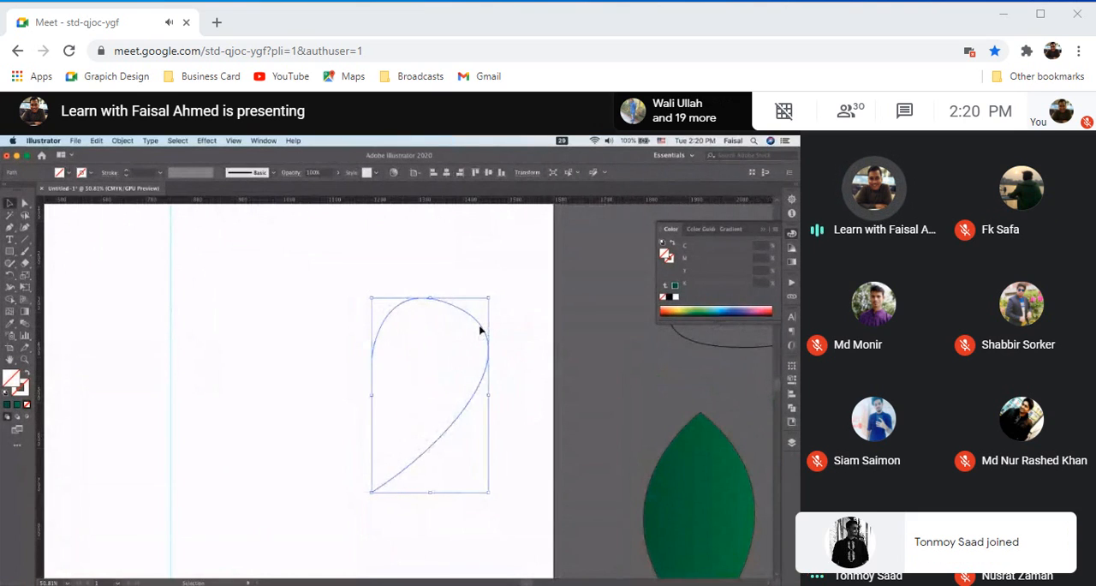
Create a copy of the half-heart path reflected across the vertical axis
right_click(480, 330)
mouse_move(533, 481)
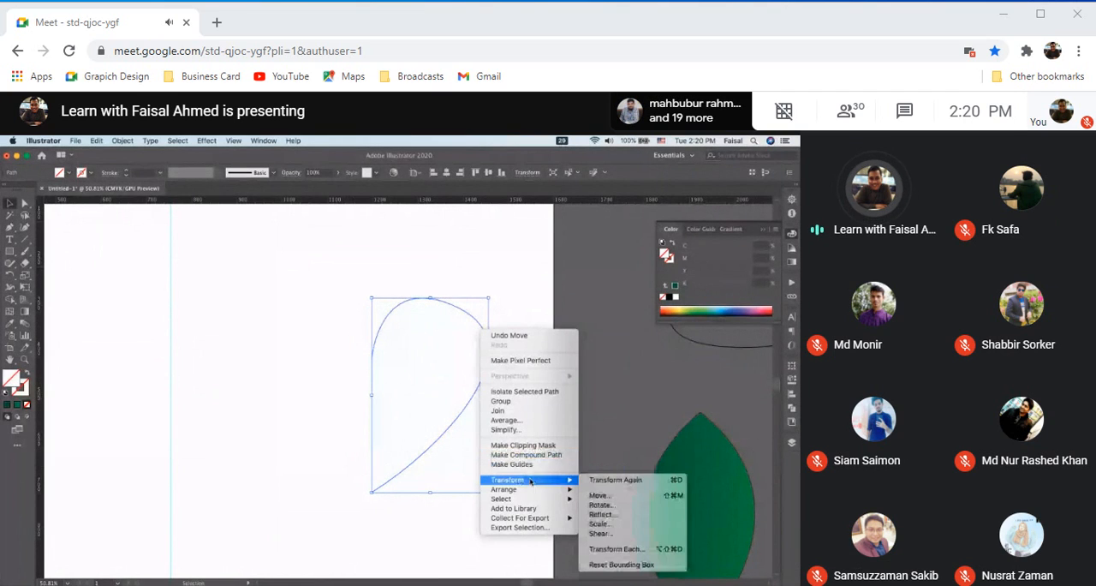
left_click(603, 514)
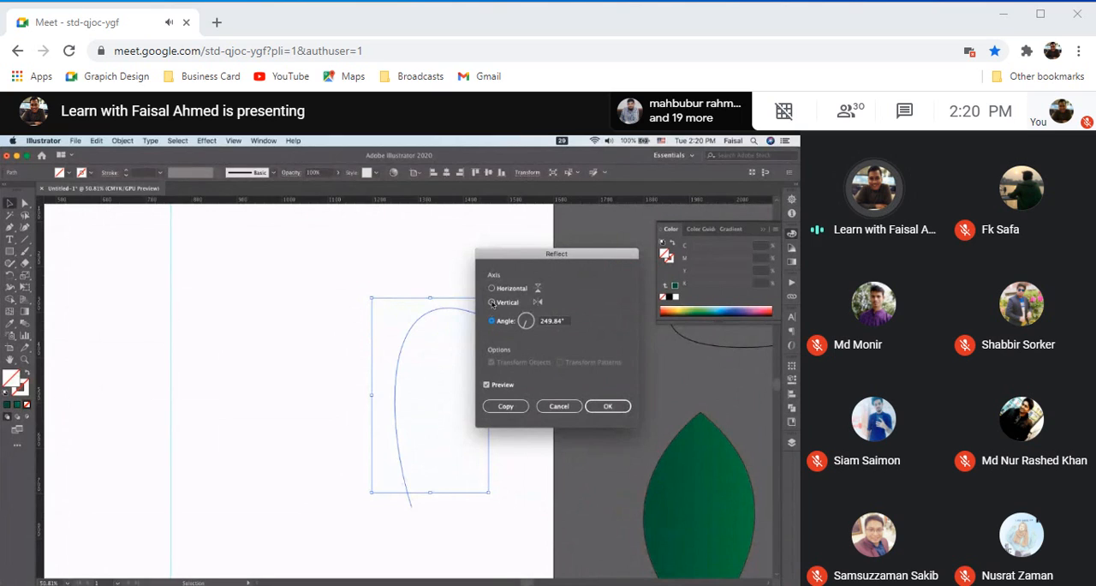
left_click(493, 303)
left_click(504, 407)
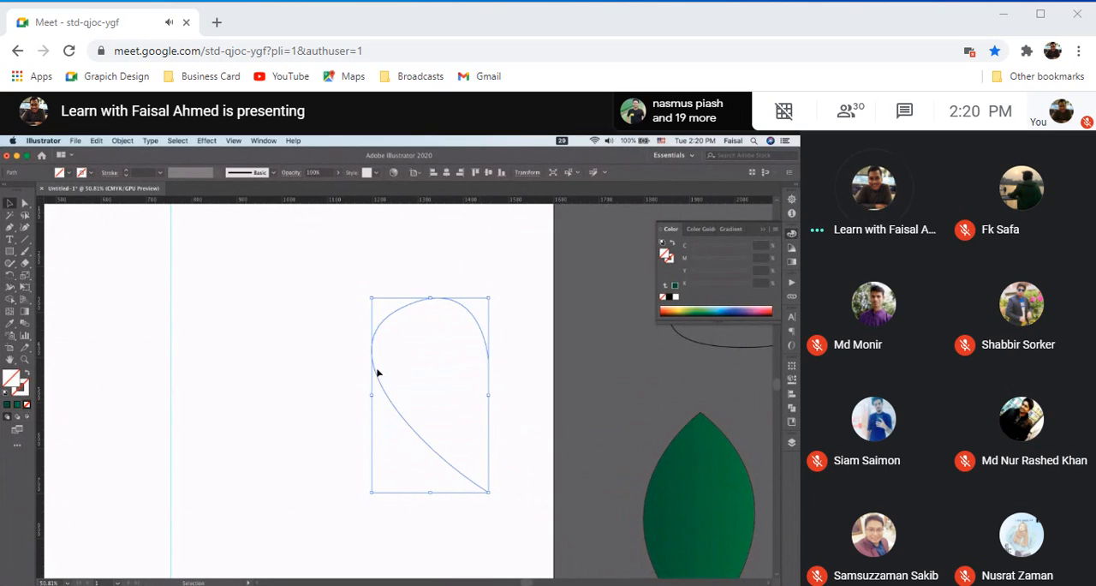
Move the reflected copy horizontally to the left so it sits beside the original half-heart
left_click_drag(377, 379, 249, 379)
key("super+z")
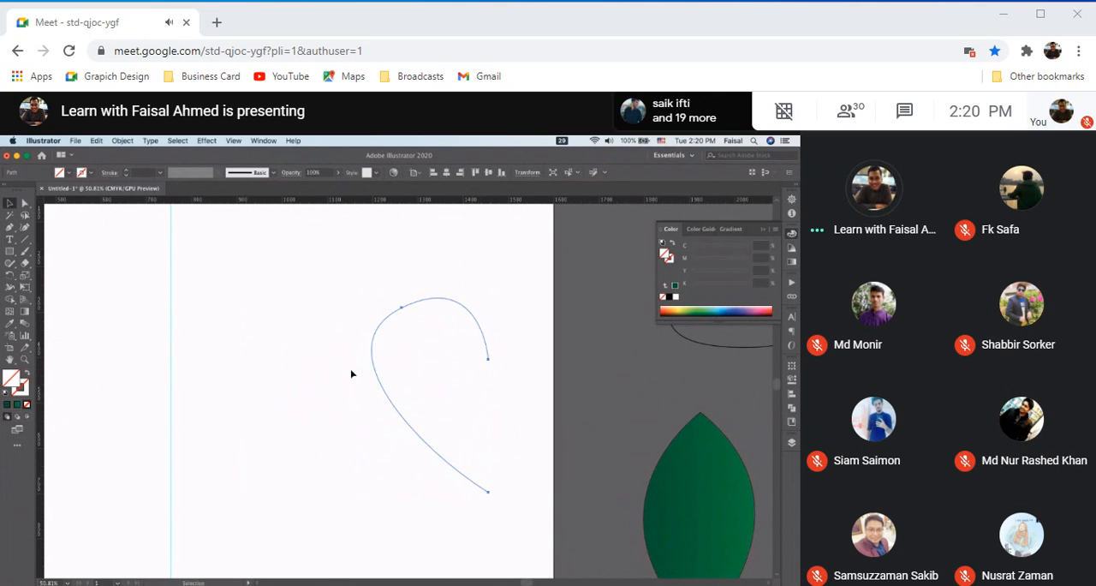
key("super+shift+z")
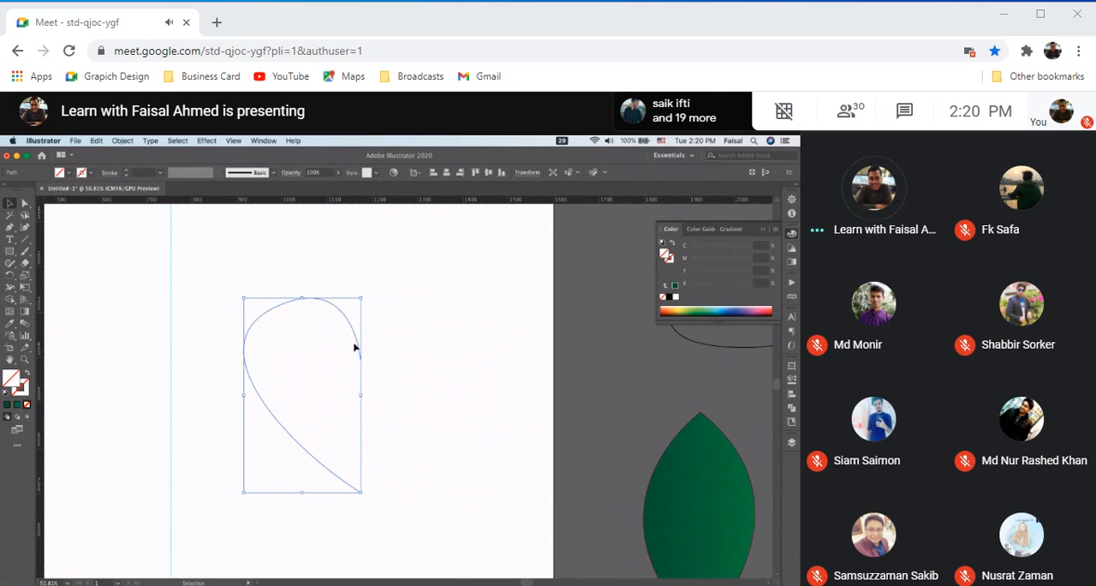
Reflect the half-heart path across the vertical axis as a copy, comparing it with the original through the preview
right_click(354, 335)
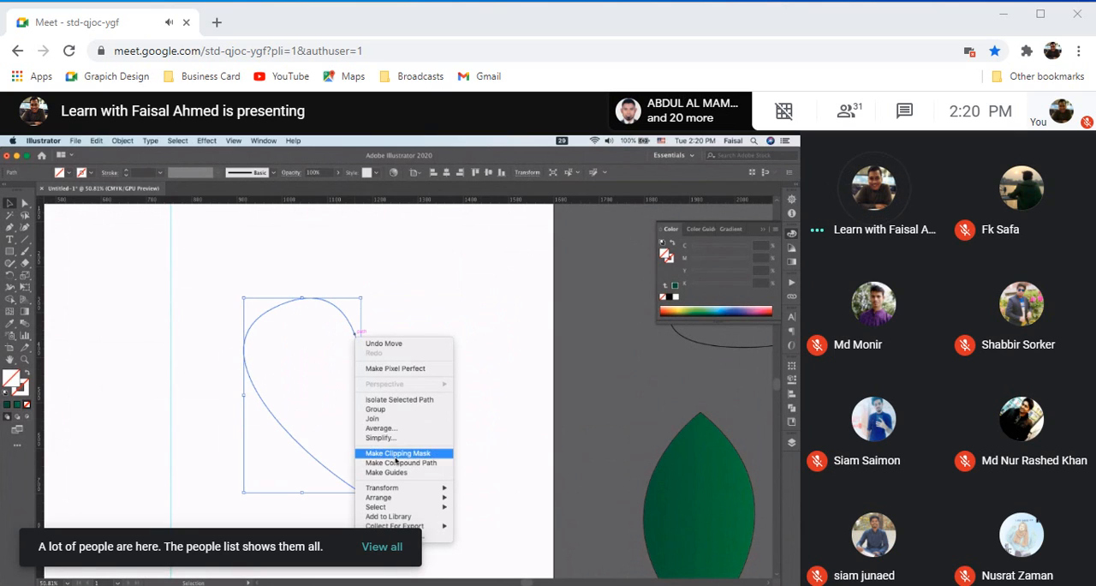
mouse_move(418, 489)
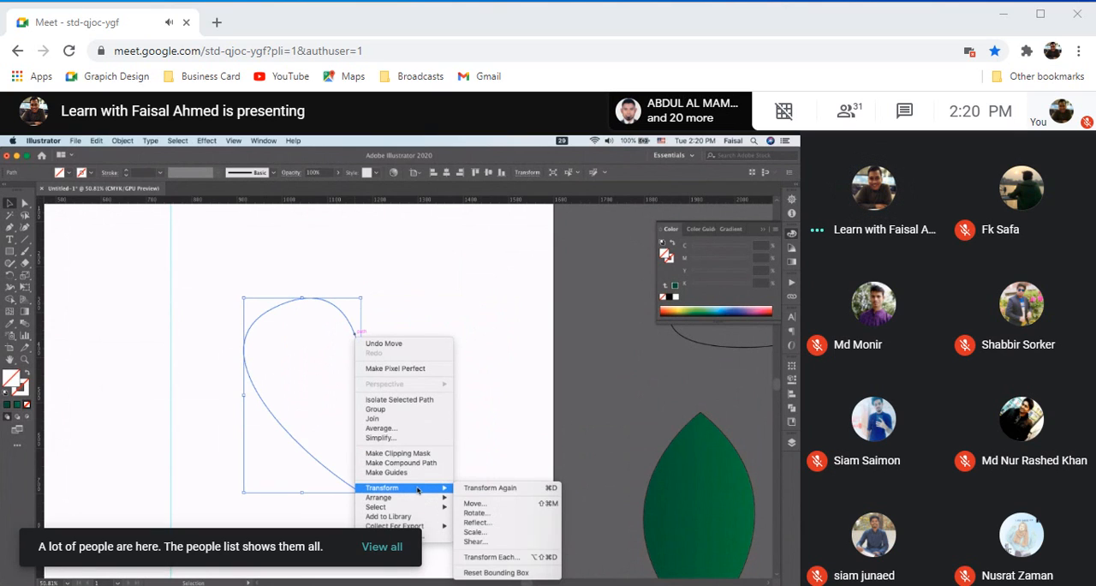
left_click(477, 521)
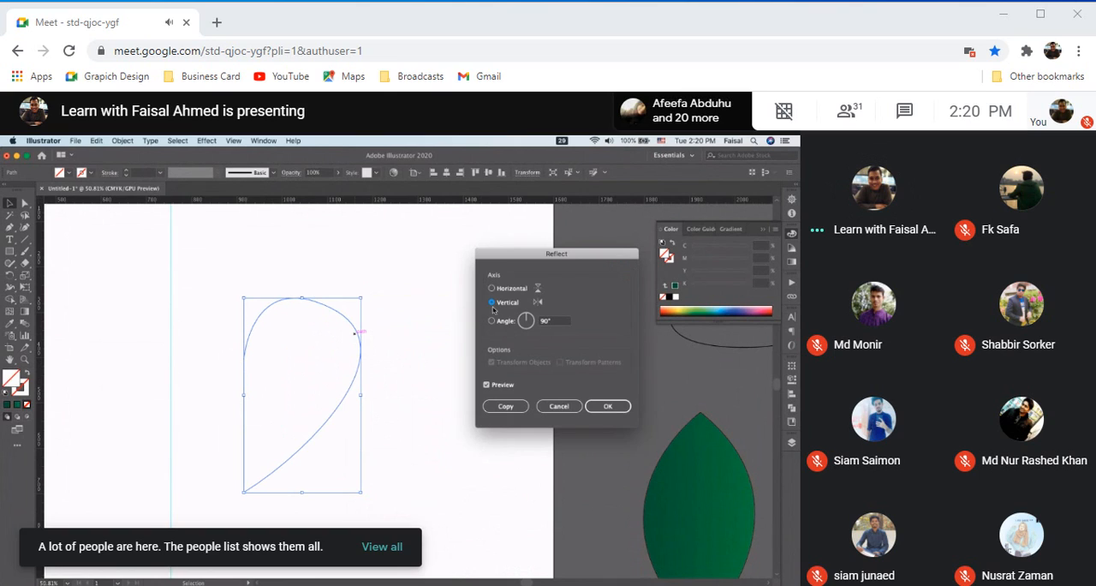
left_click(486, 386)
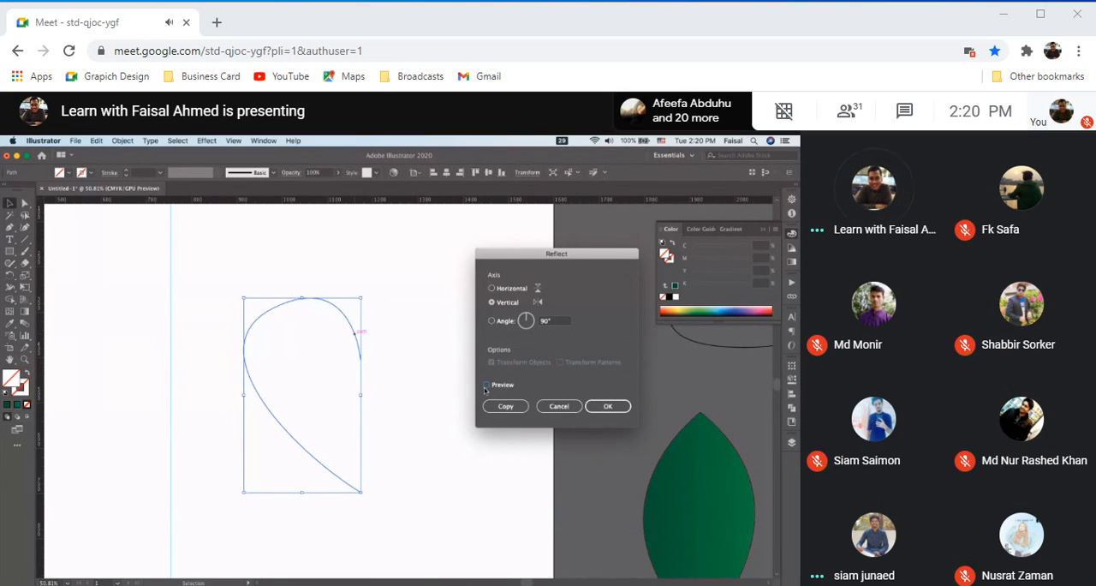
left_click(487, 386)
left_click(512, 408)
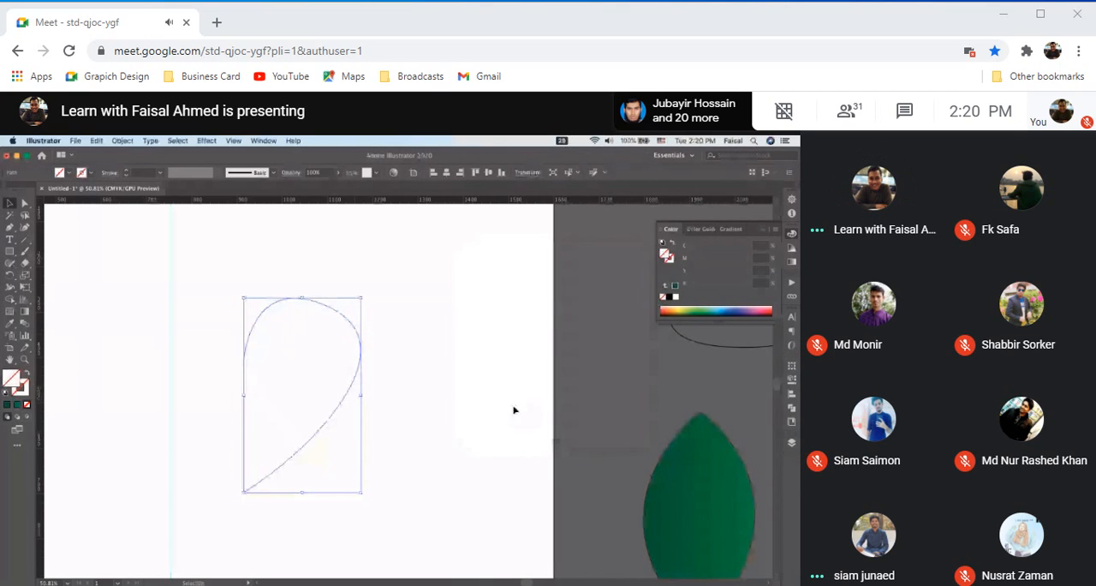
Move the reflected copy to the right of the original half-heart and restore the deleted path
left_click_drag(360, 363, 471, 316)
key("super+z")
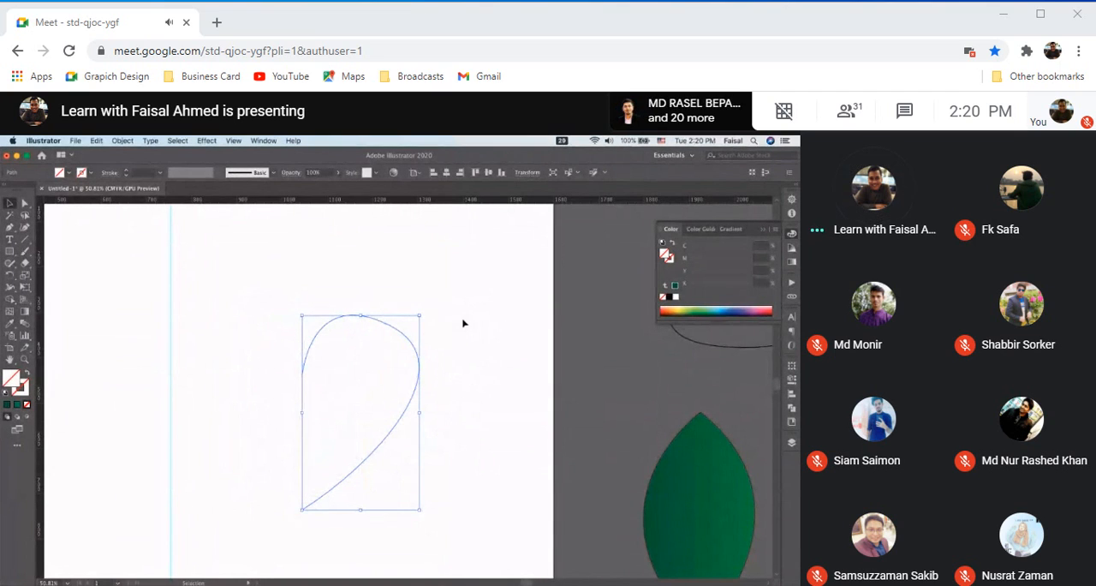
key("Delete")
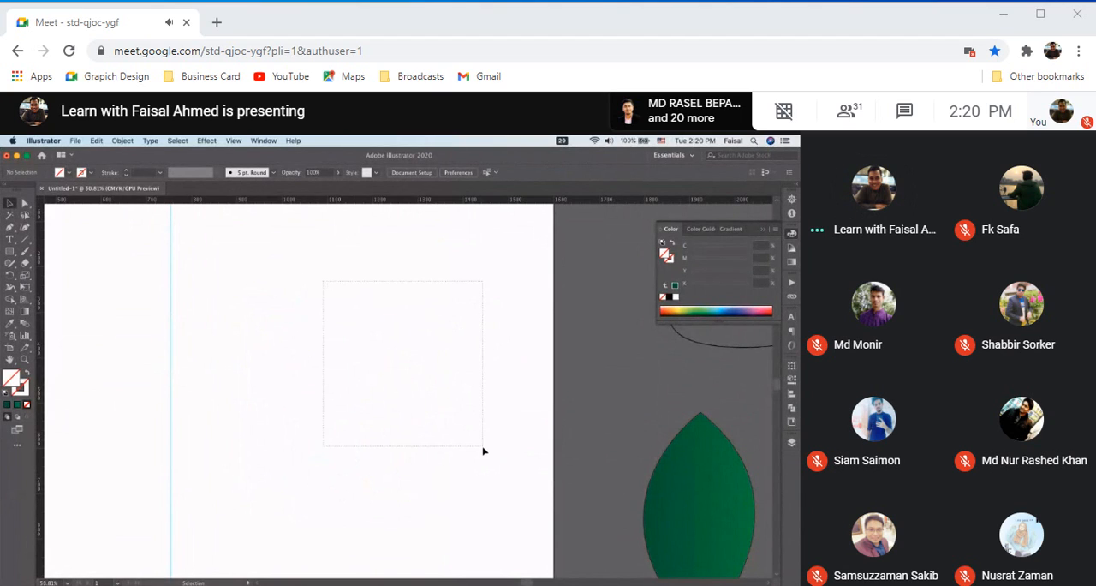
left_click_drag(482, 450, 482, 450)
key("super+z")
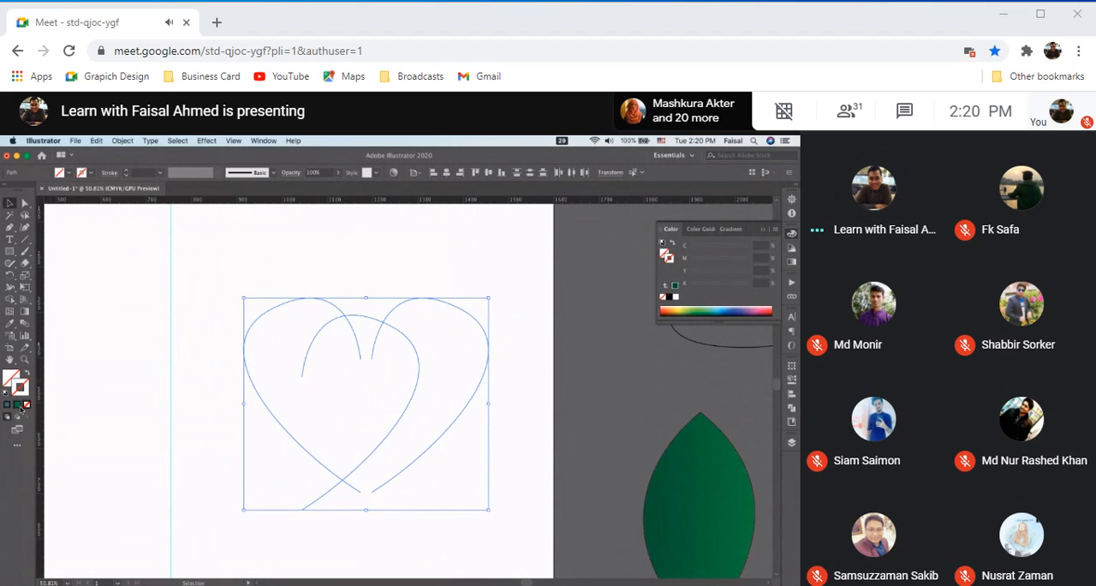
Apply a black stroke to all the half-heart paths and deselect them
left_click(8, 408)
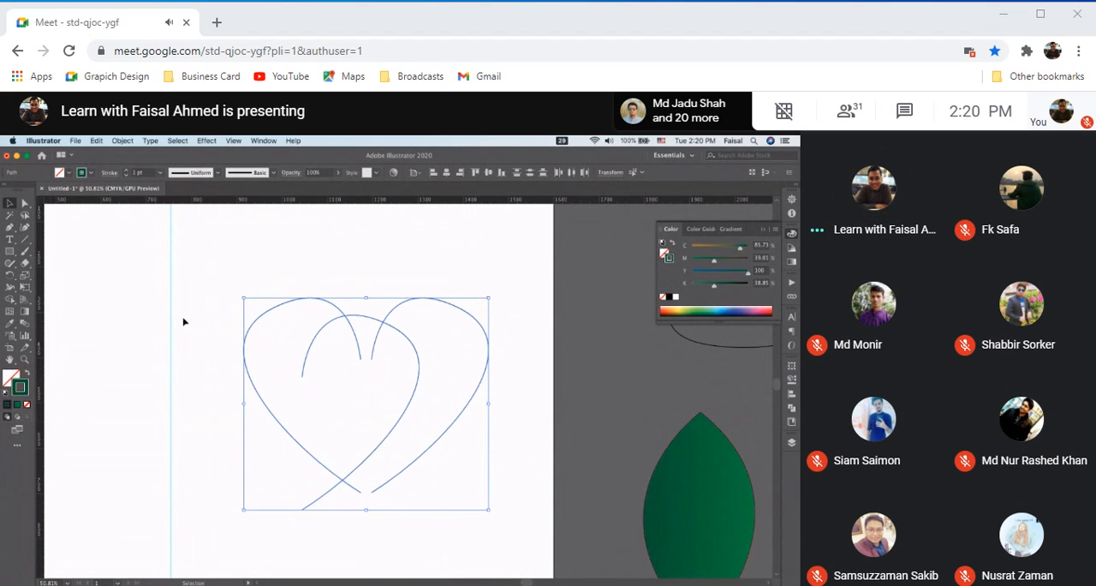
left_click(671, 297)
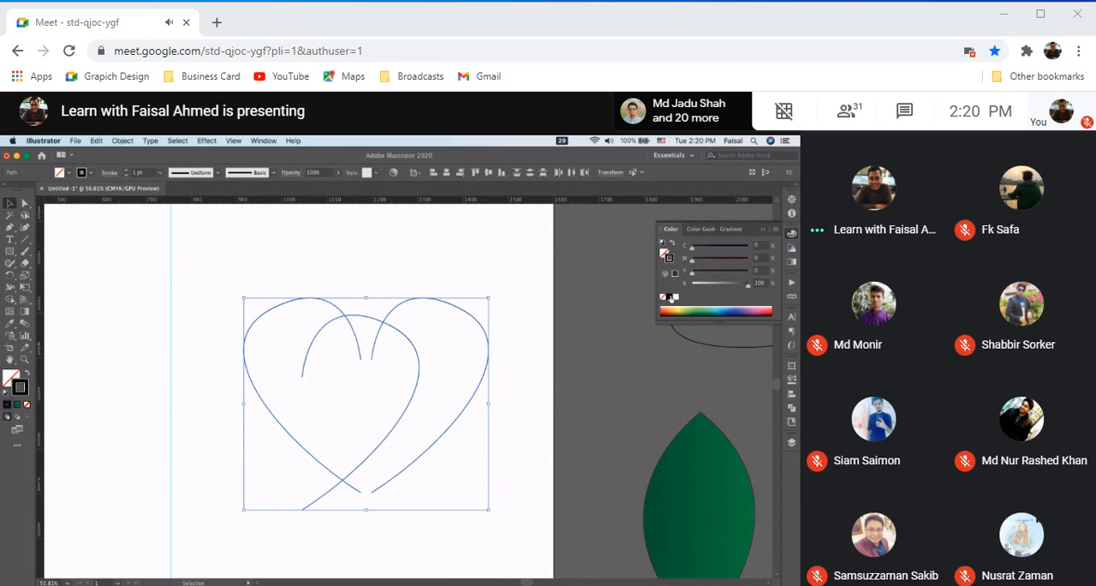
left_click(419, 284)
Delete the spare half-heart overlapping the middle and move the right half against the left half to close the heart
left_click(418, 360)
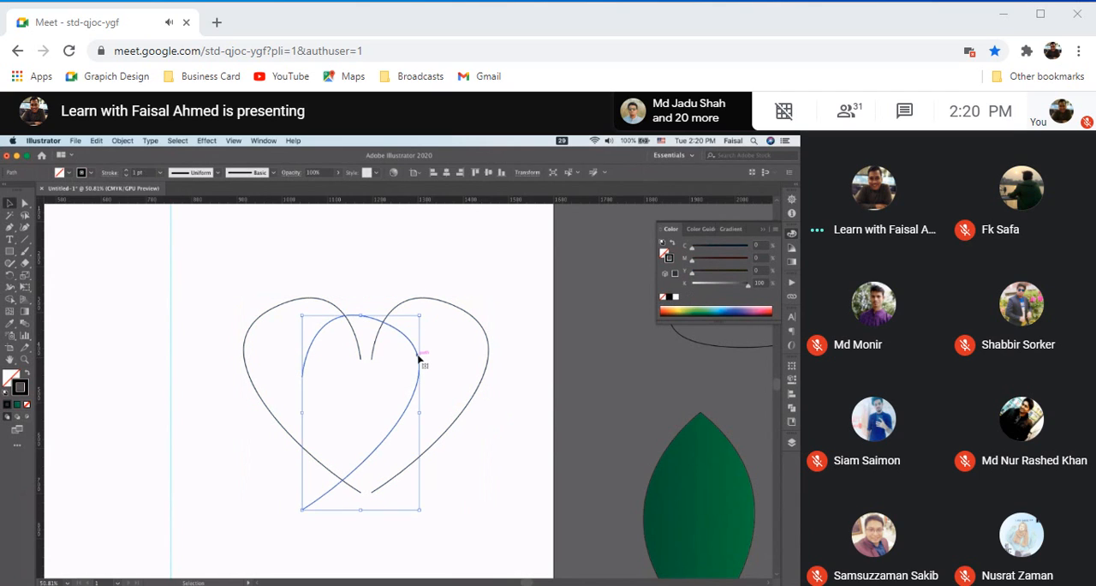
key("Delete")
scroll(418, 352, "up", 1)
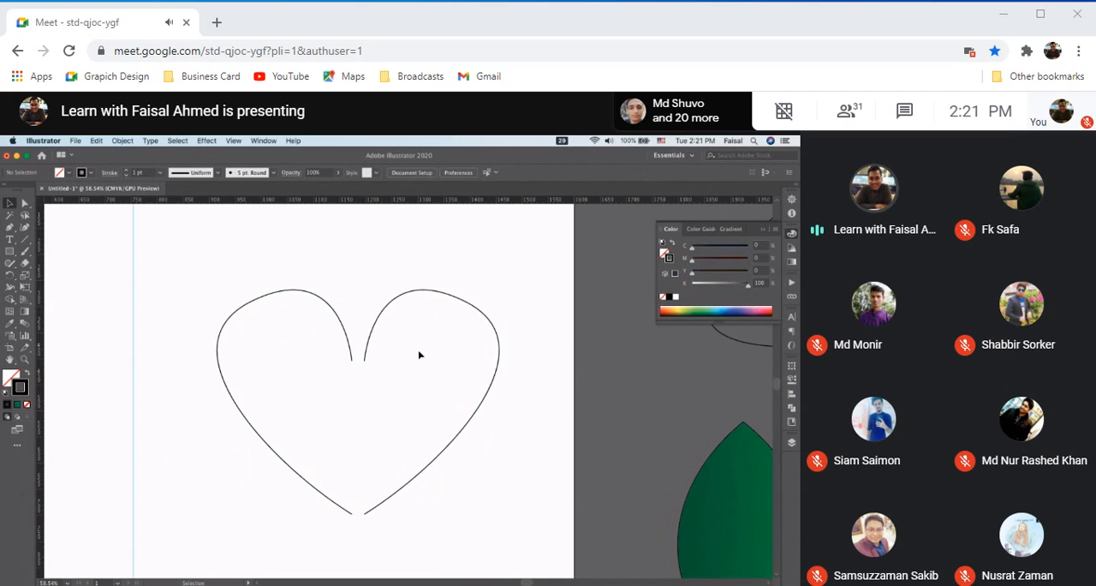
left_click_drag(367, 345, 356, 347)
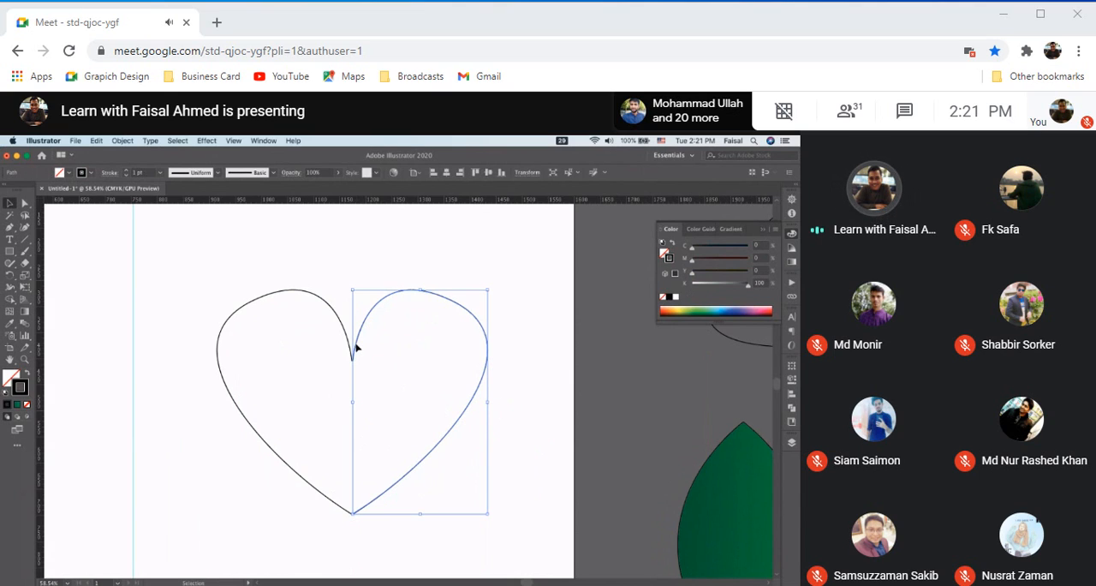
left_click(518, 314)
Draw a straight diagonal line with the Pen tool in the empty area left of the vertical guide, running down to the left
scroll(394, 349, "up", 1)
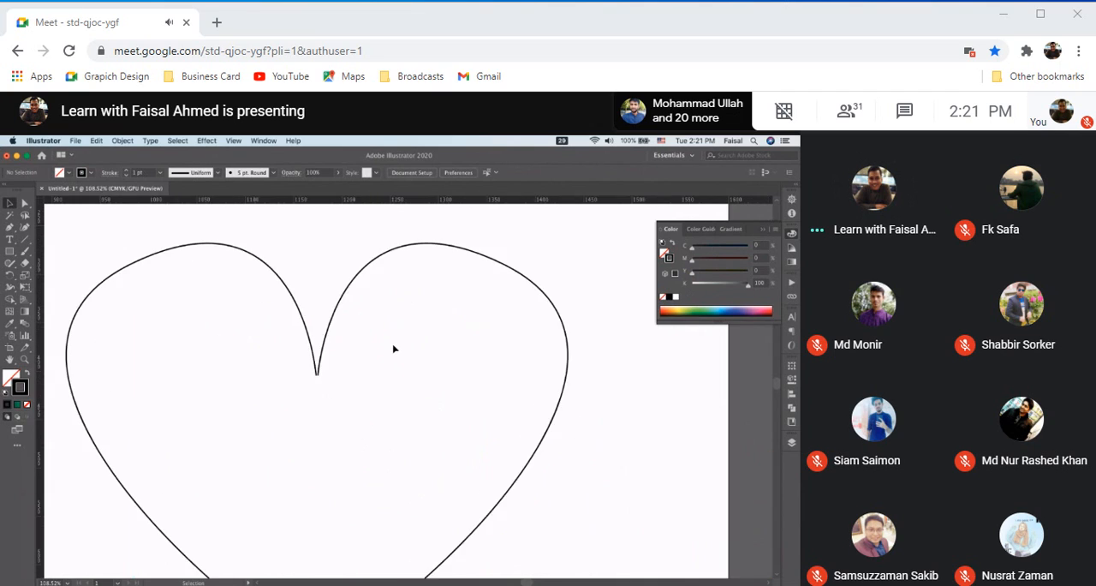
scroll(394, 349, "down", 4)
scroll(394, 349, "up", 4)
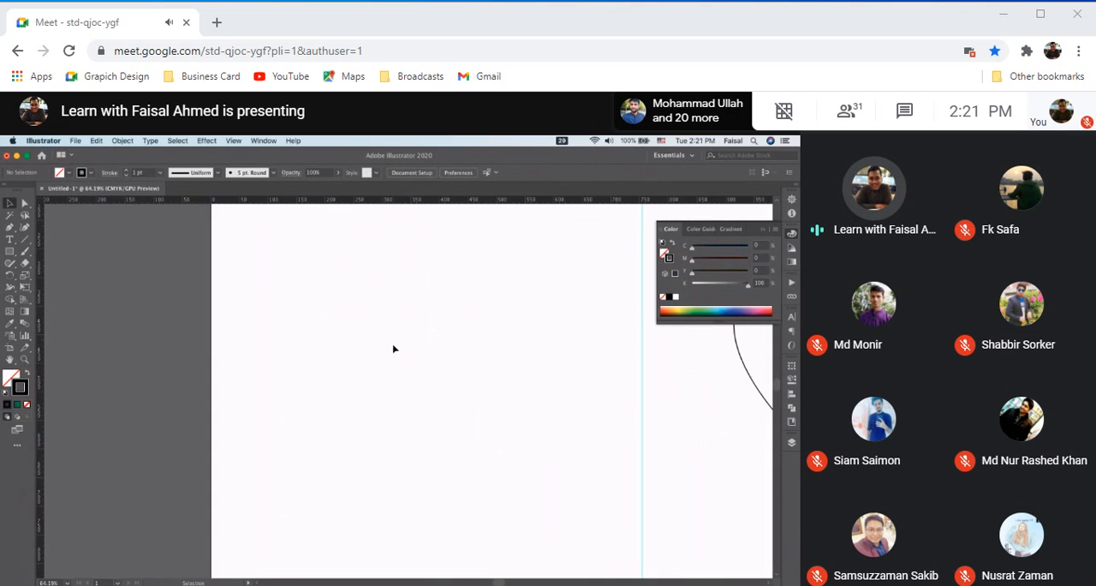
left_click(10, 227)
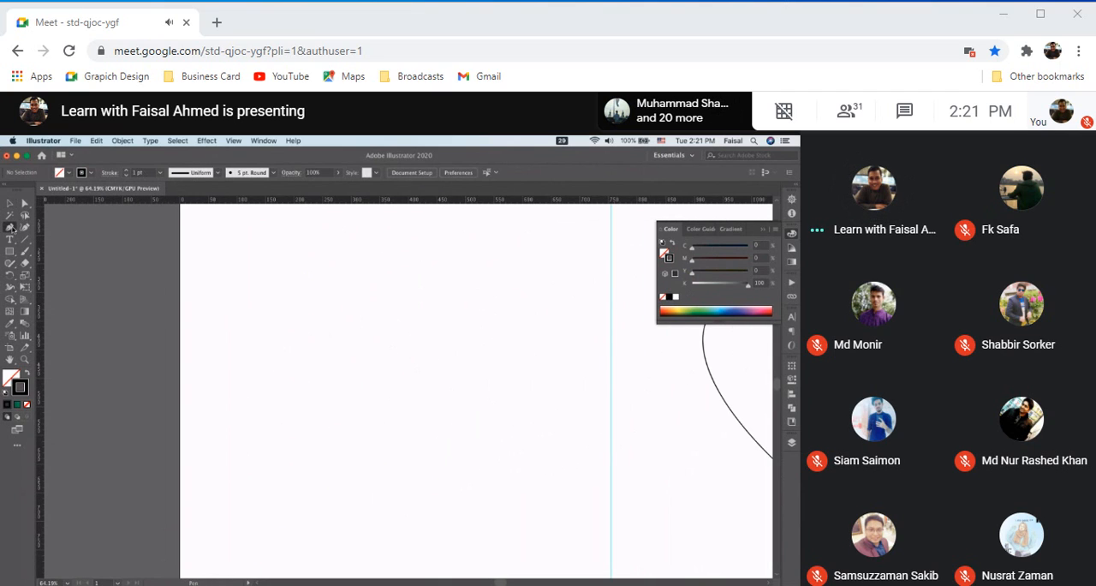
left_click(324, 274)
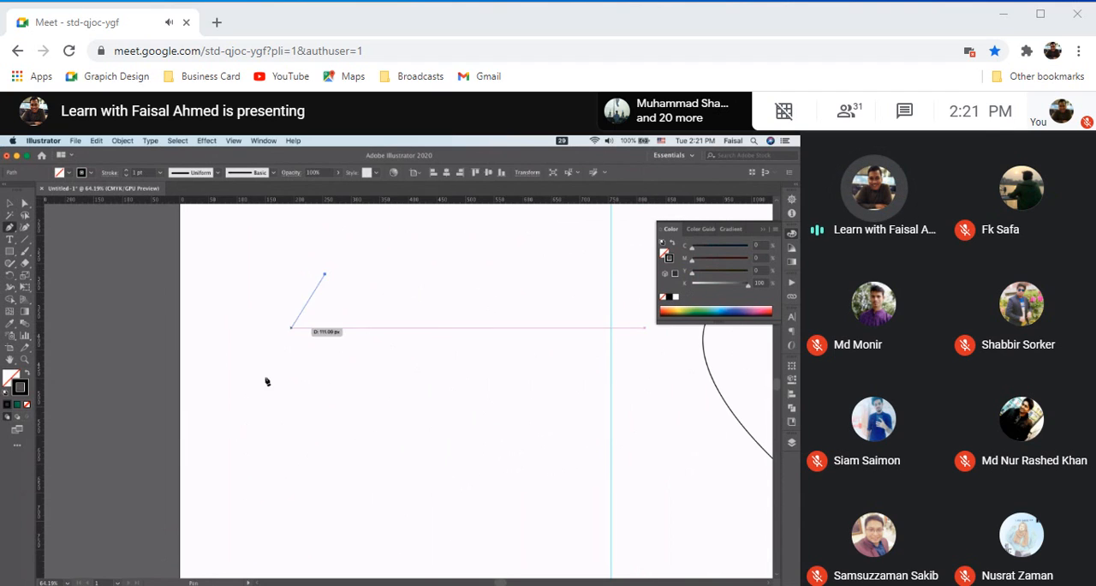
left_click(210, 388)
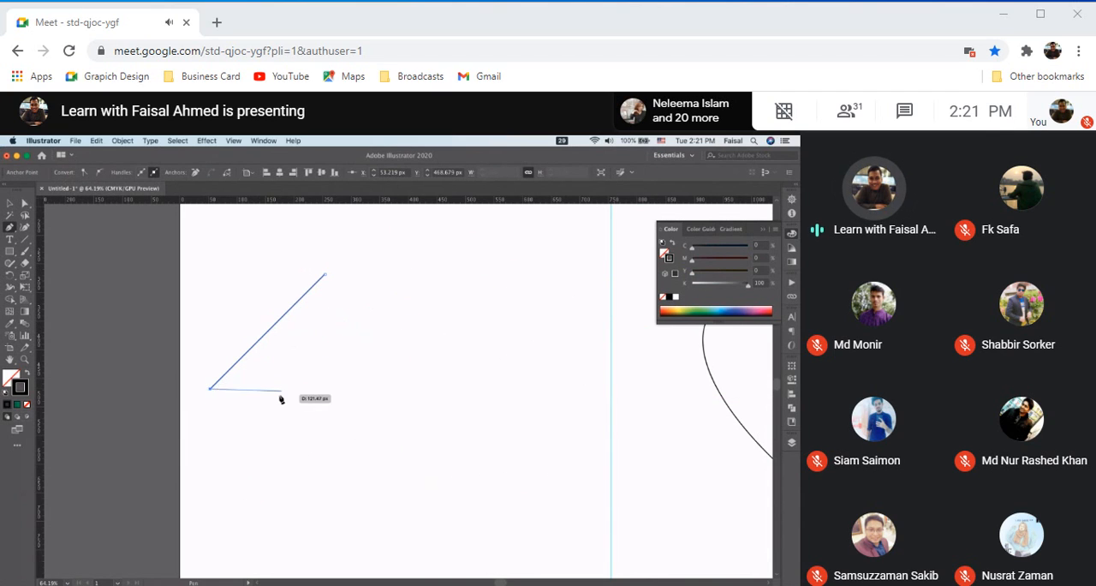
left_click(211, 390)
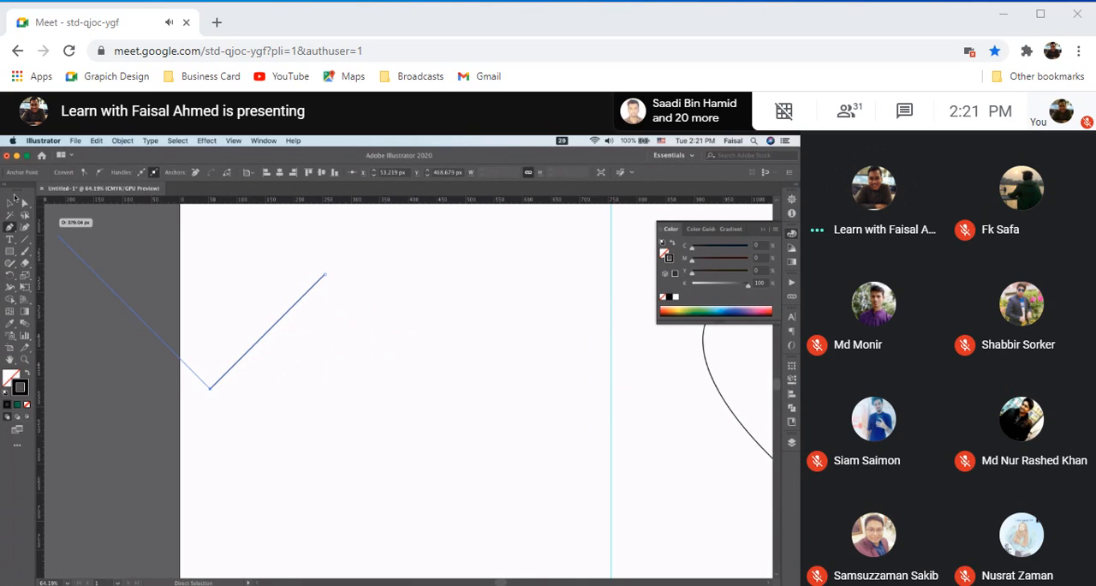
left_click(10, 202)
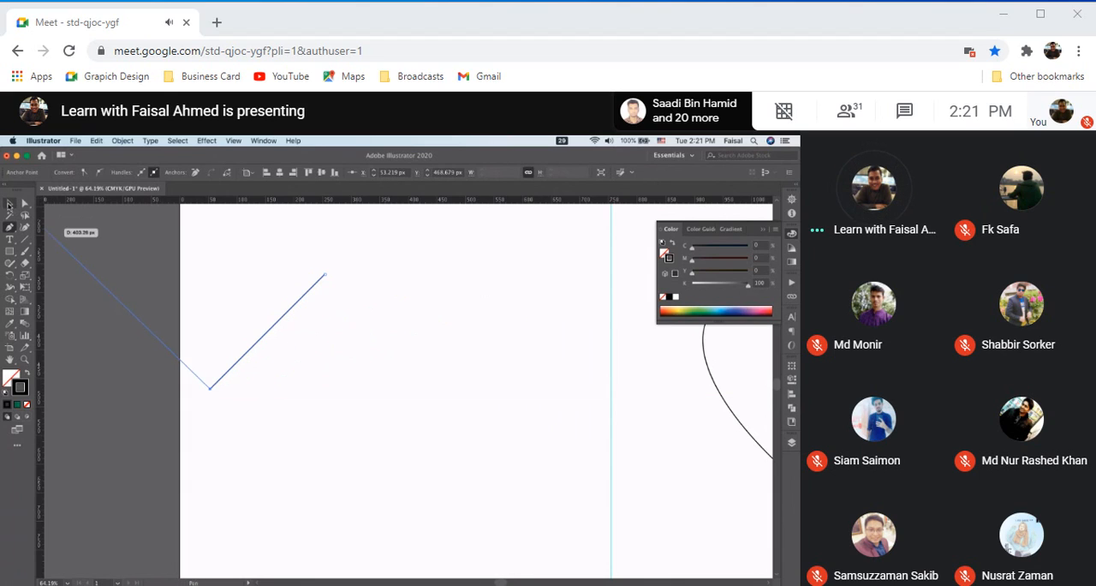
left_click(10, 228)
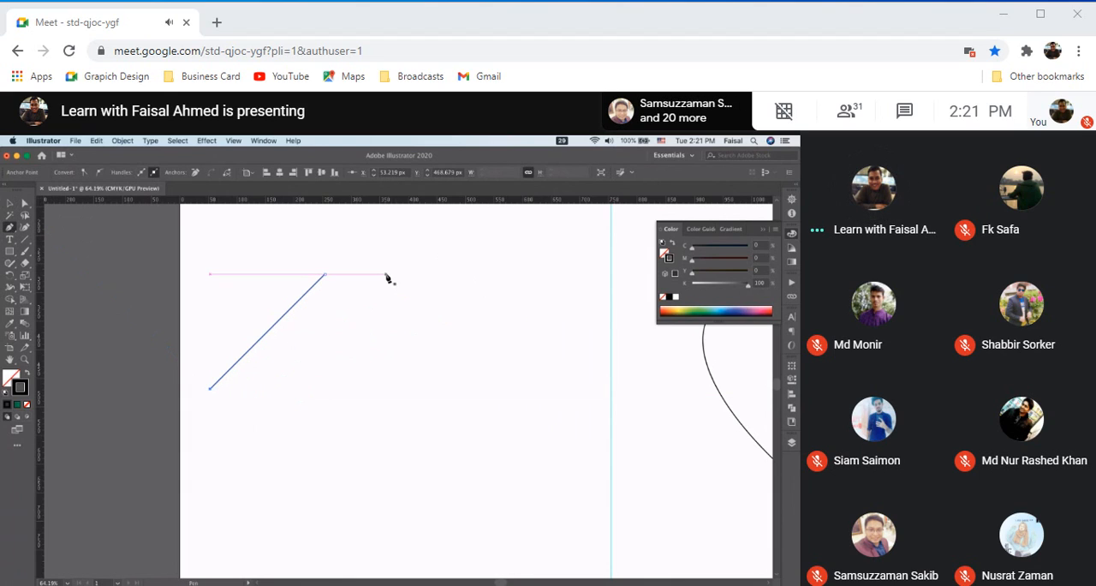
left_click_drag(385, 275, 469, 341)
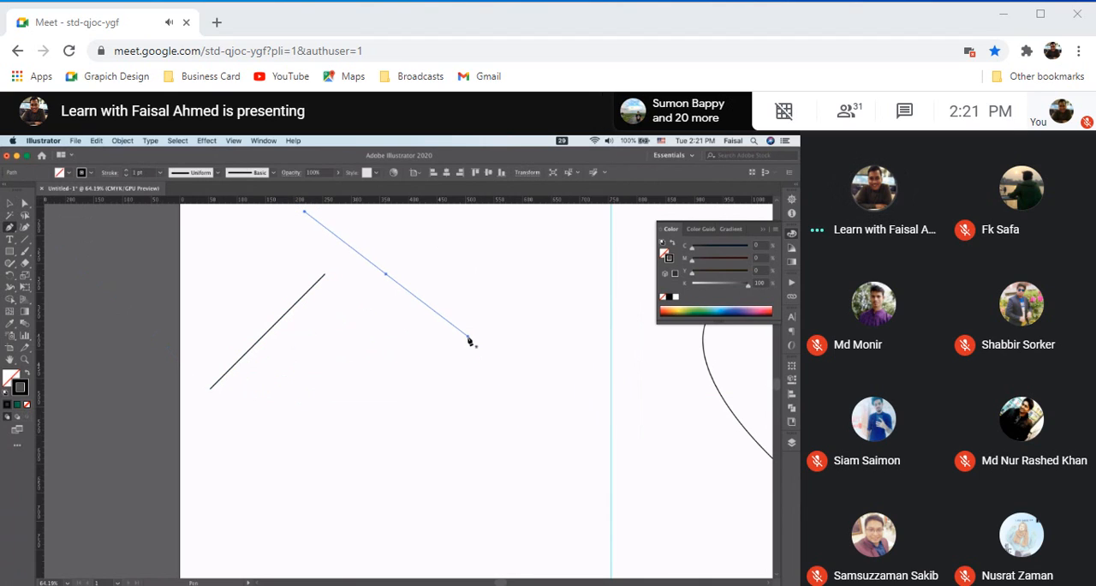
key("super+z")
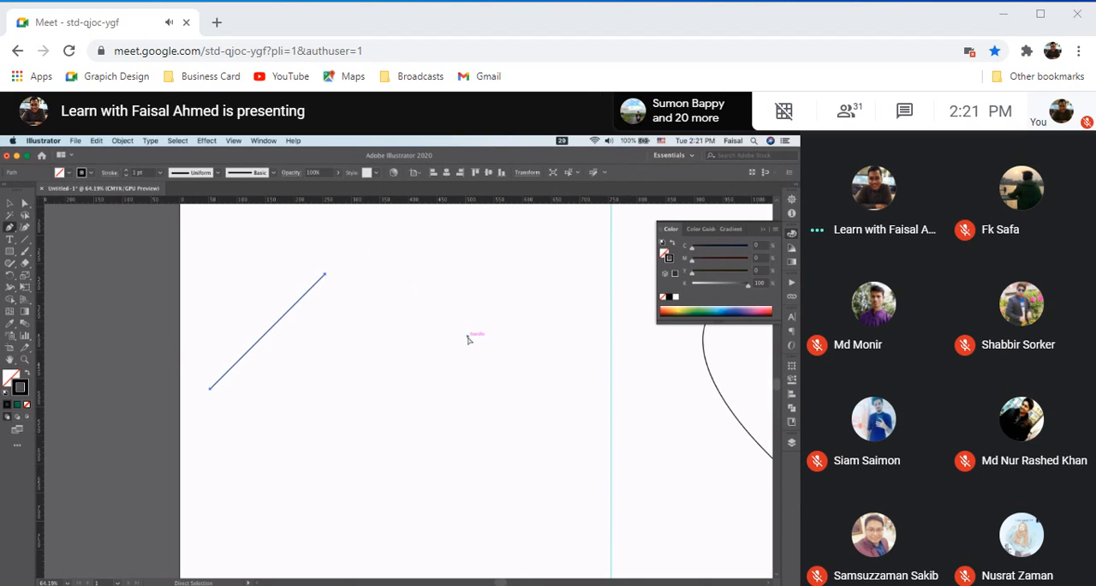
left_click_drag(386, 276, 442, 395)
key("super+z")
Draw a second straight Pen path to the right of the first line, slanting down to the right
left_click(442, 394)
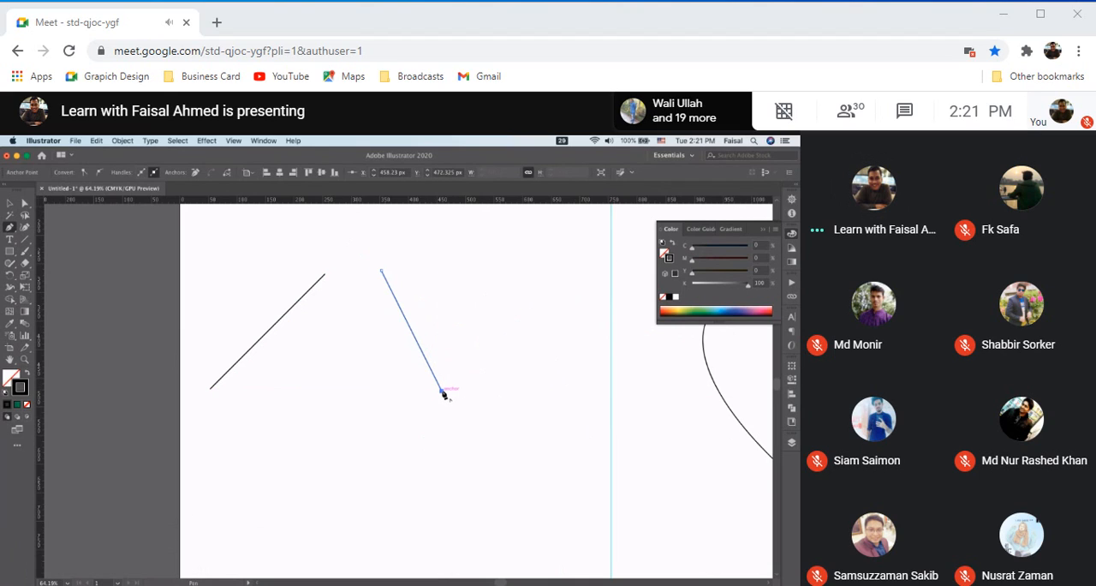
left_click_drag(442, 390, 344, 283)
left_click(13, 213)
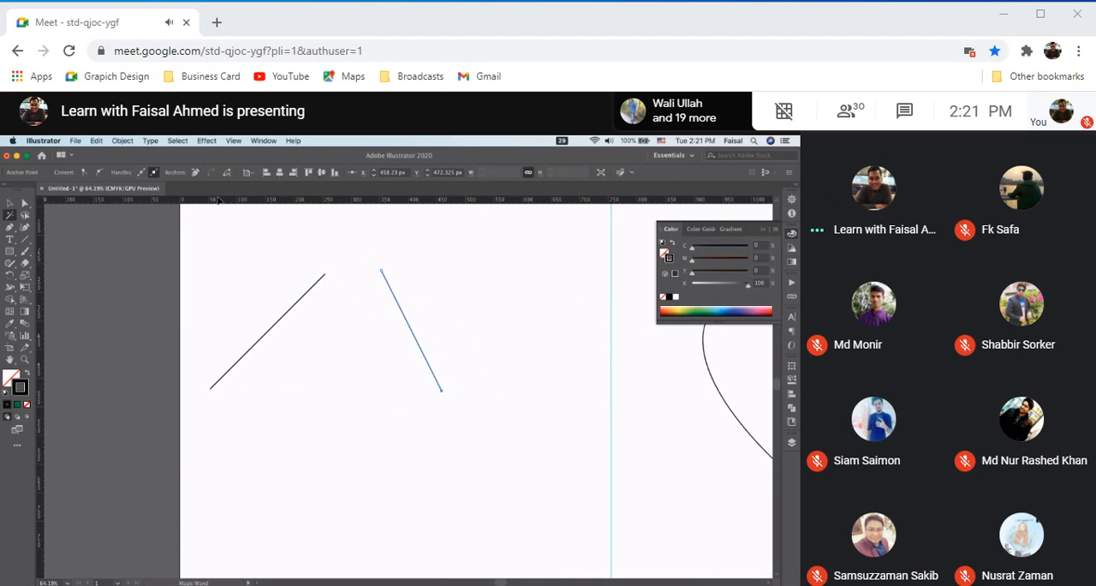
Move the two slanted lines toward each other so only a small gap separates their upper endpoints
scroll(368, 228, "up", 3)
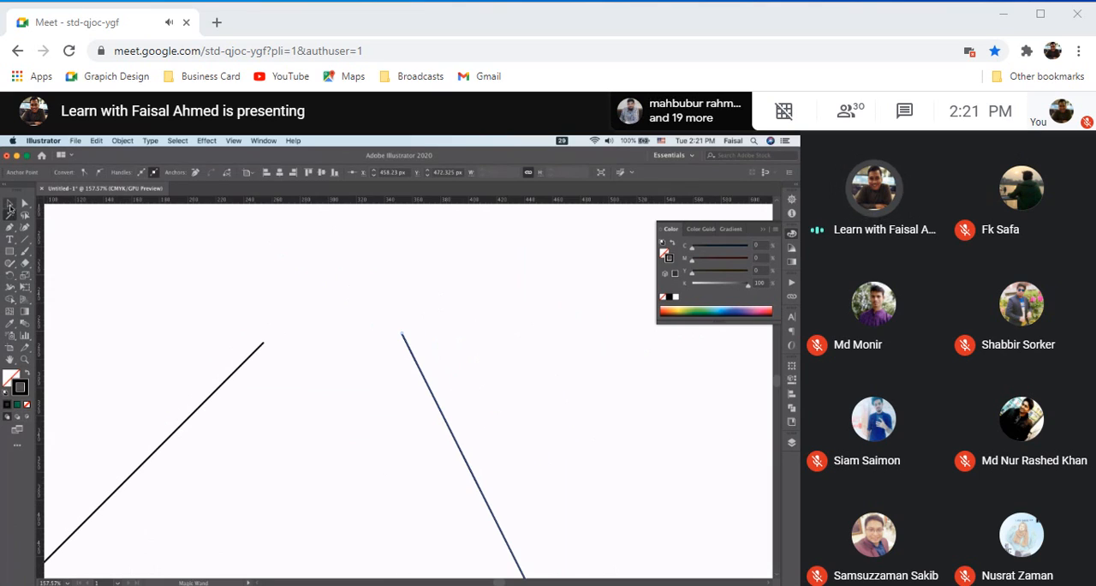
left_click(10, 205)
left_click(26, 205)
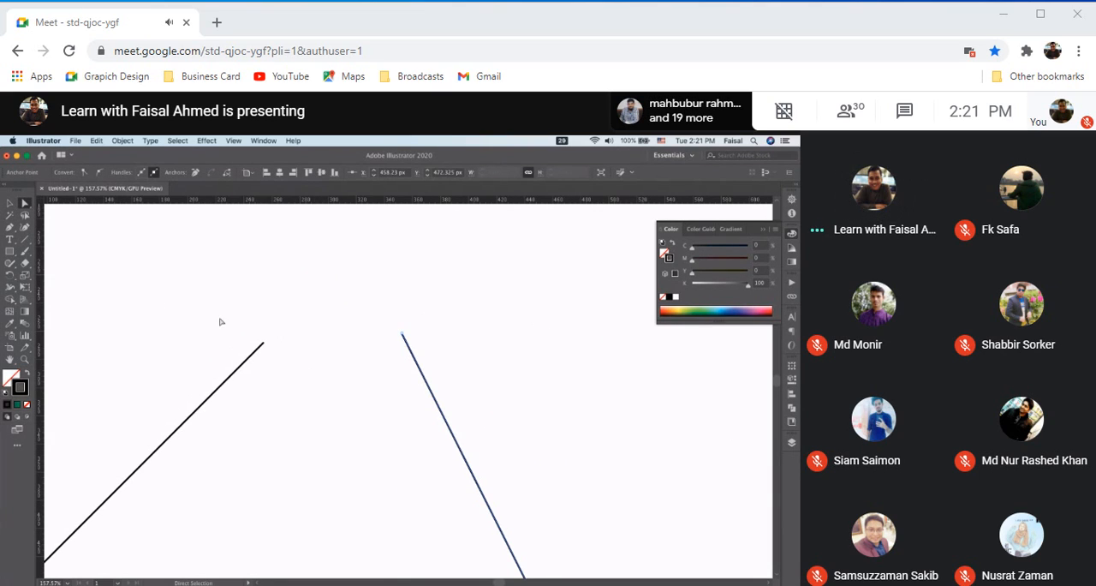
left_click_drag(237, 375, 310, 371)
left_click_drag(419, 368, 383, 375)
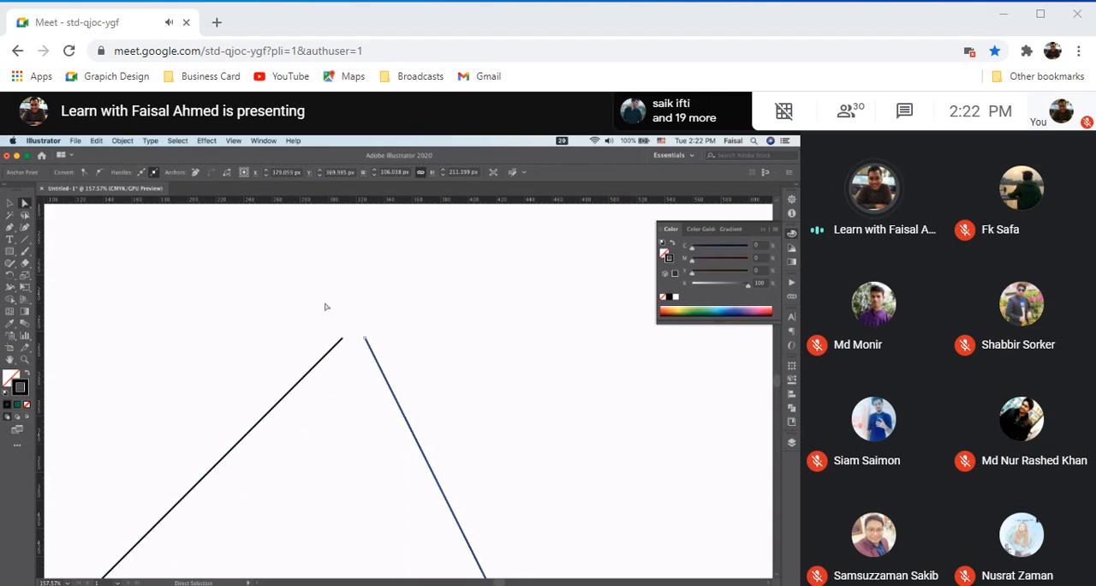
Try to join the upper endpoints of the two slanted lines with the Join command
left_click_drag(392, 357, 395, 358)
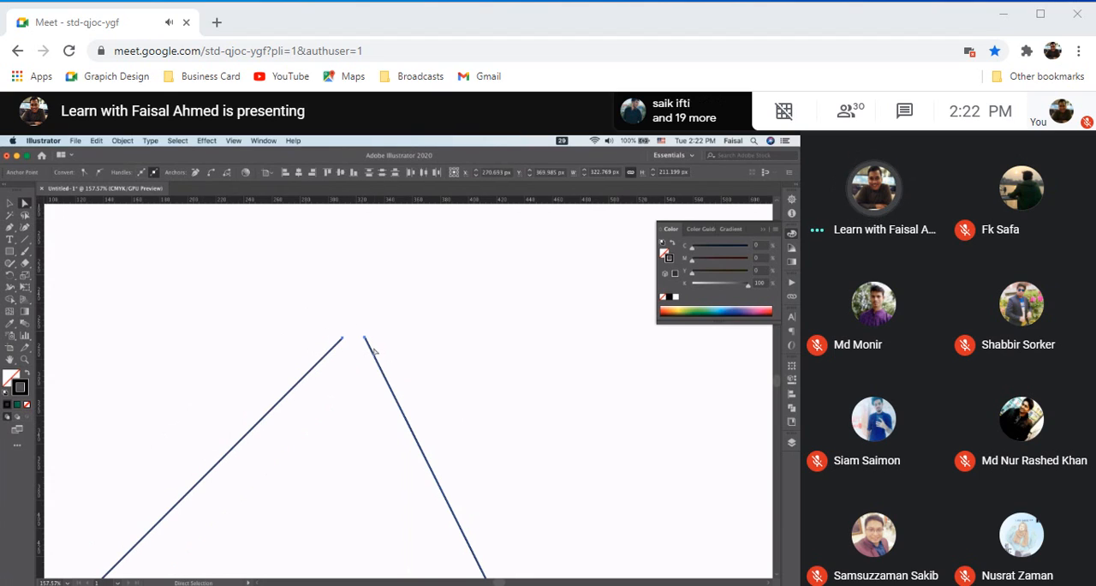
right_click(369, 345)
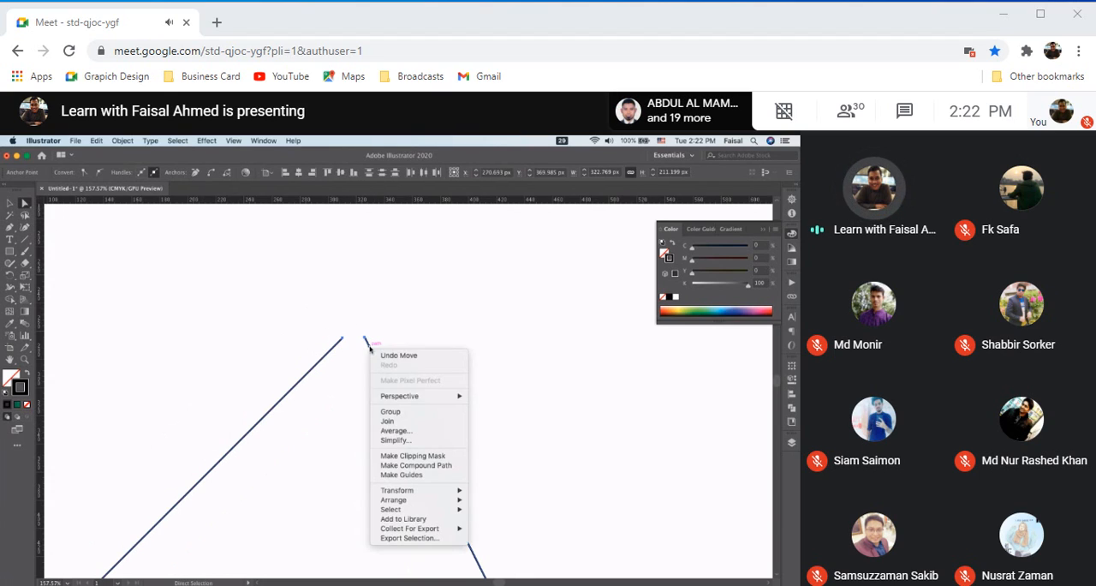
left_click(392, 421)
scroll(358, 341, "up", 10)
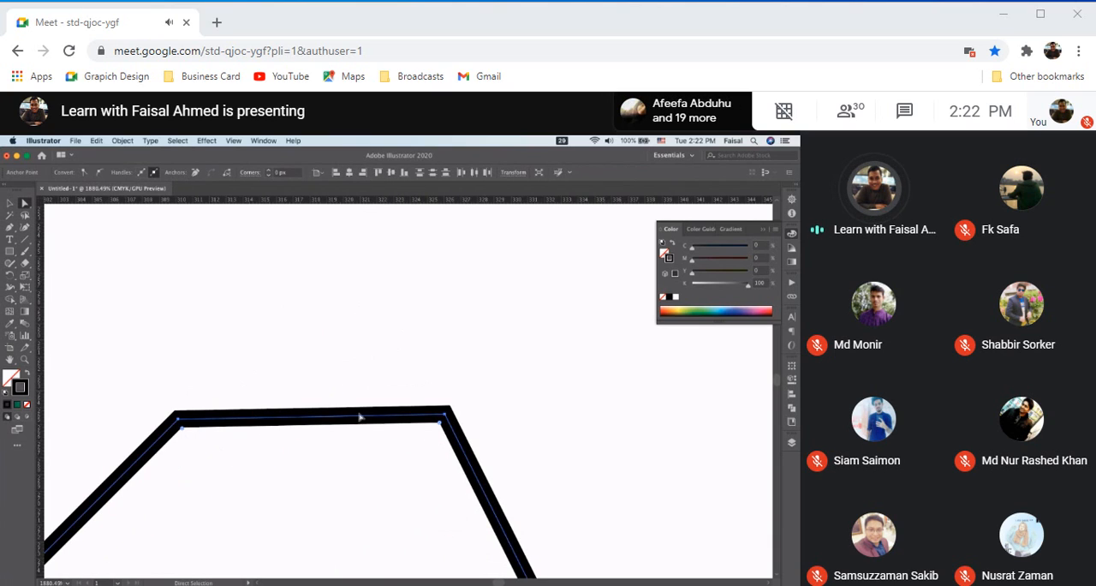
scroll(394, 417, "down", 5)
key("Delete")
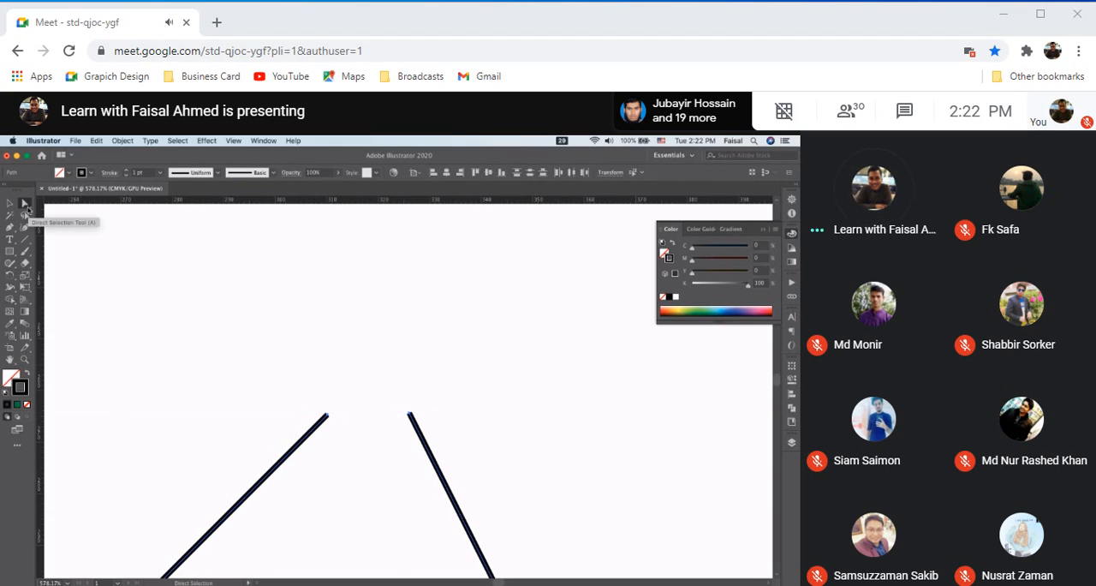
Average the upper endpoints of the two slanted lines along both axes so they meet at one point
left_click_drag(279, 375, 444, 456)
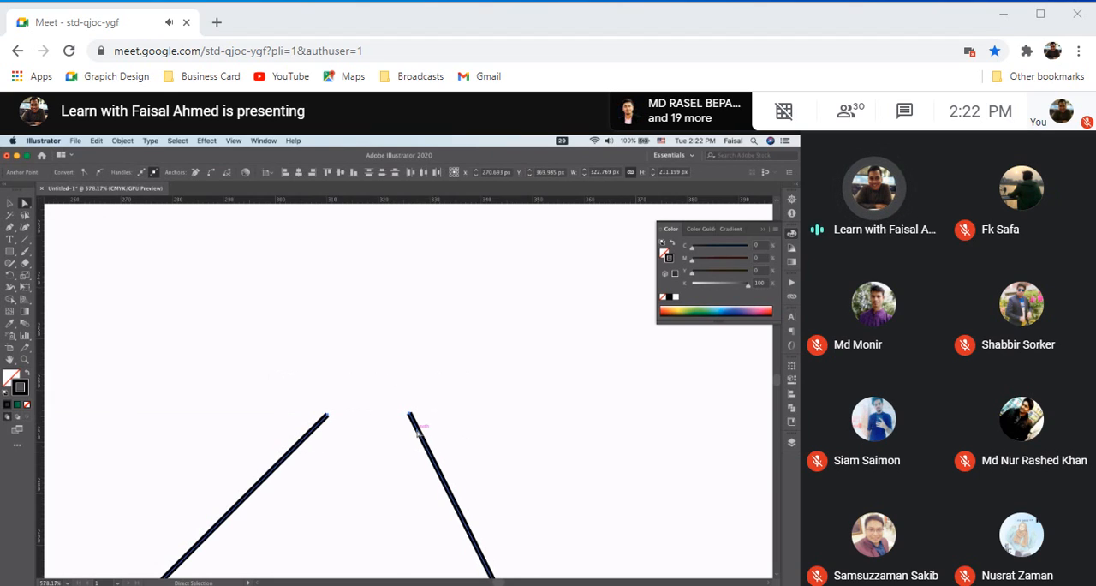
right_click(417, 432)
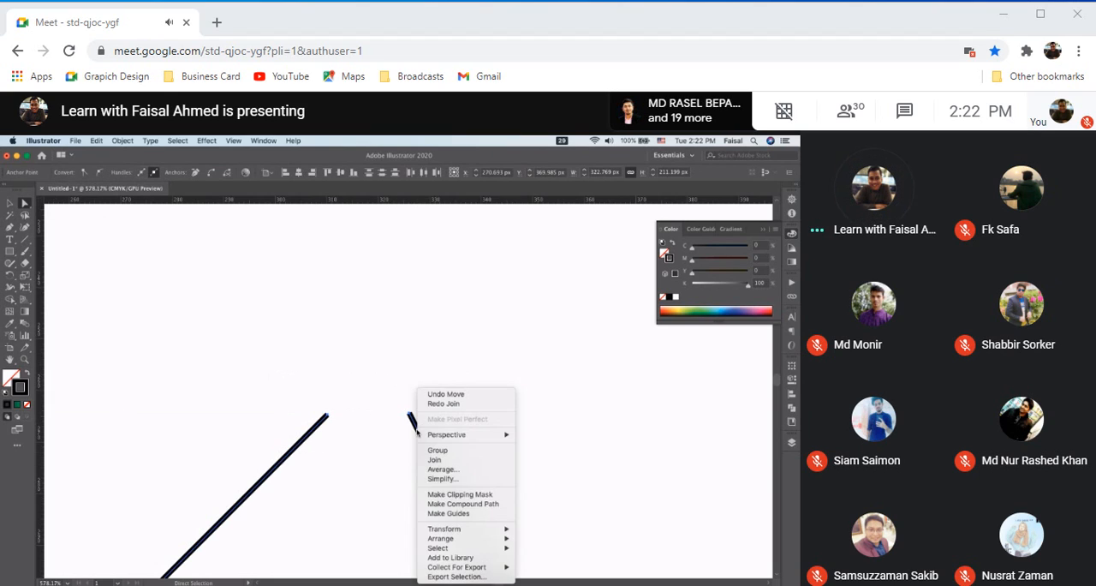
left_click(455, 472)
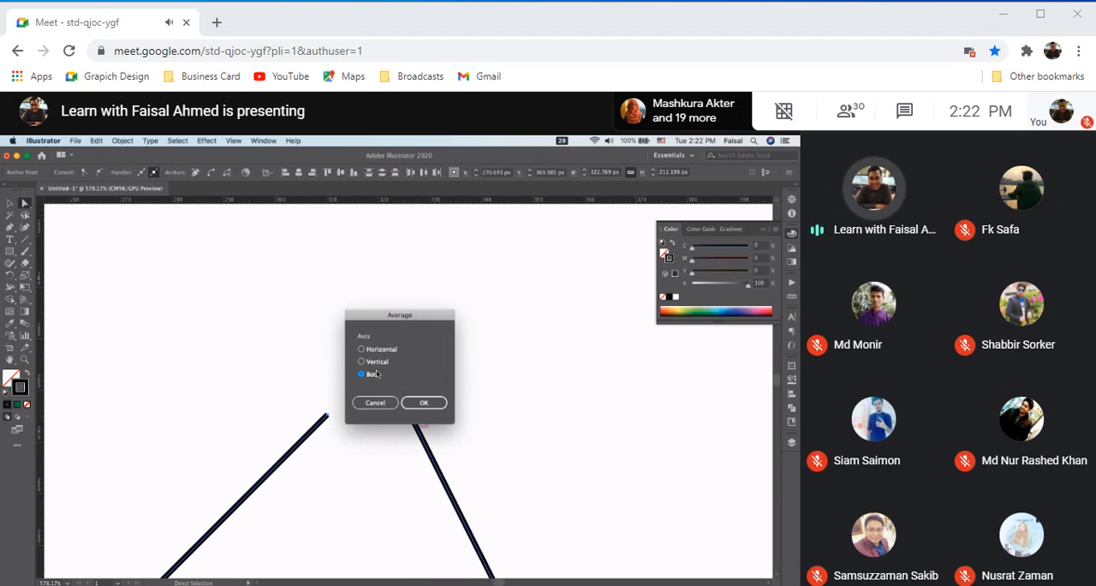
left_click(424, 403)
scroll(379, 422, "up", 10)
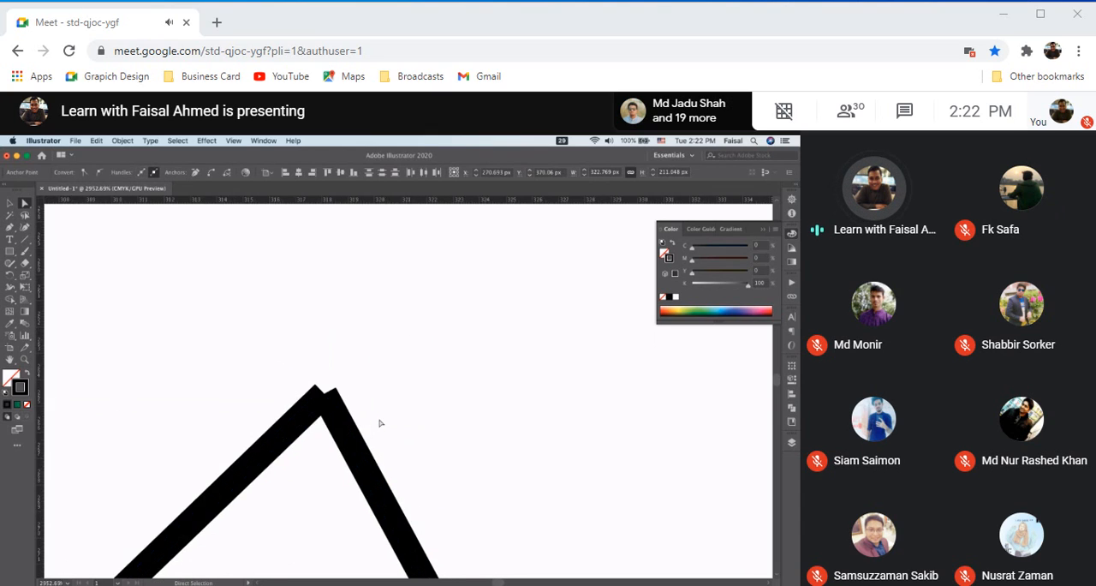
scroll(379, 422, "up", 3)
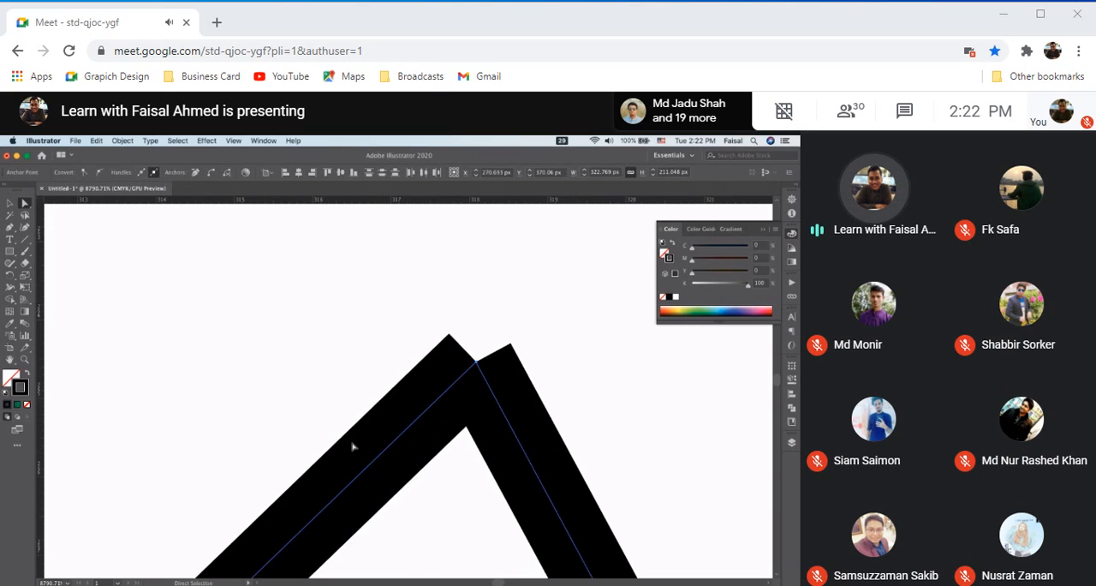
scroll(482, 454, "down", 3)
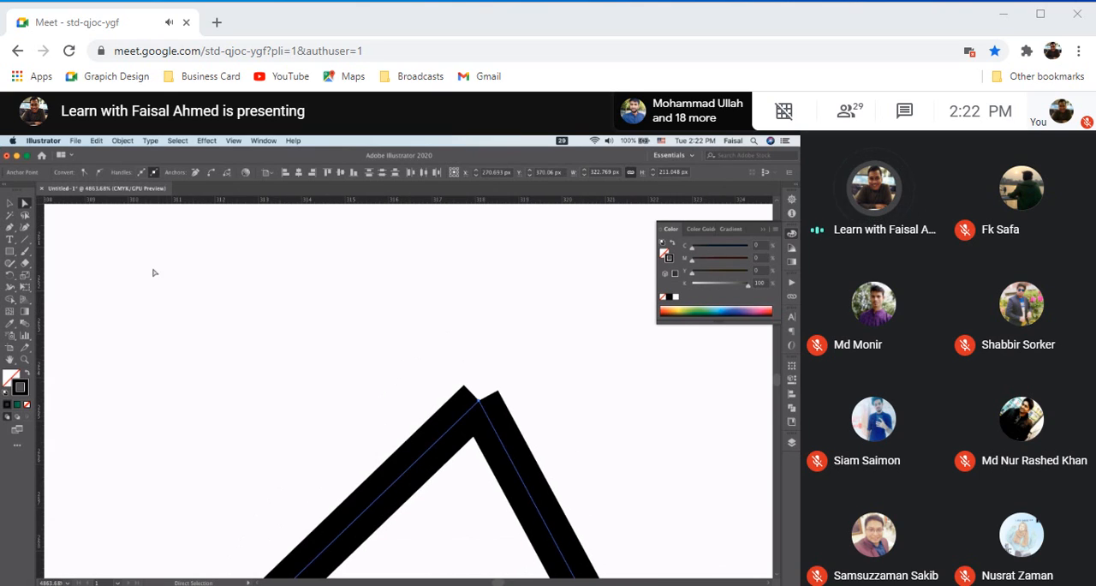
Join the two overlapping endpoints at the peak of the slanted lines into a single corner
left_click_drag(361, 346, 592, 474)
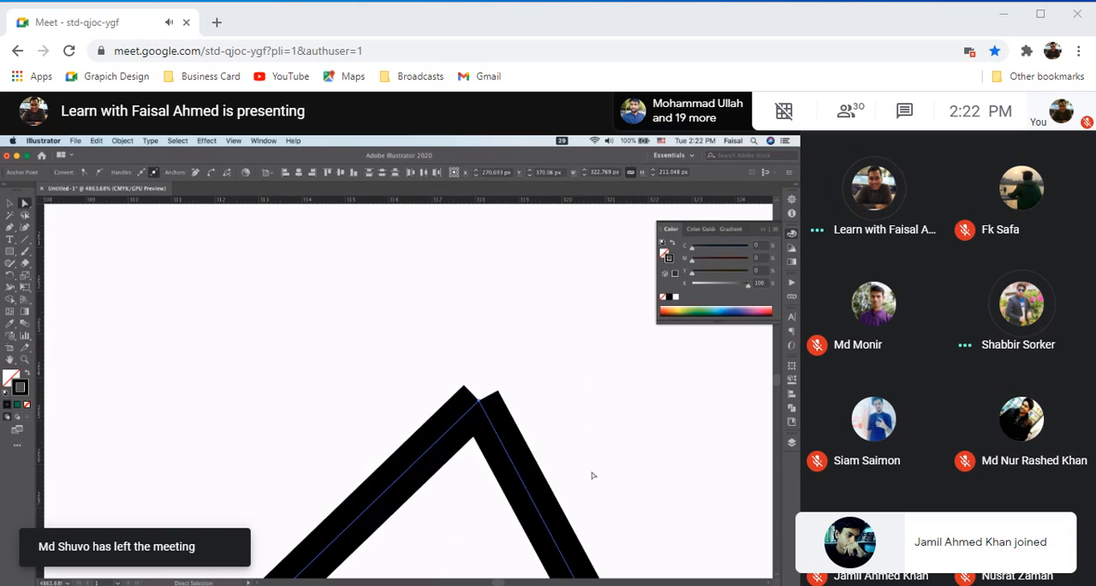
right_click(490, 418)
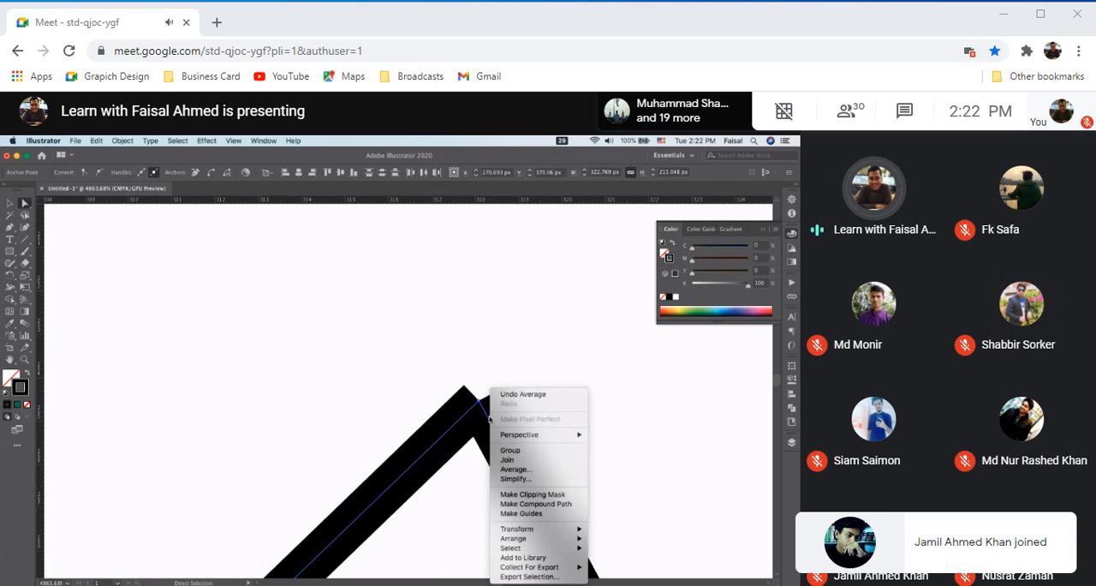
left_click(519, 460)
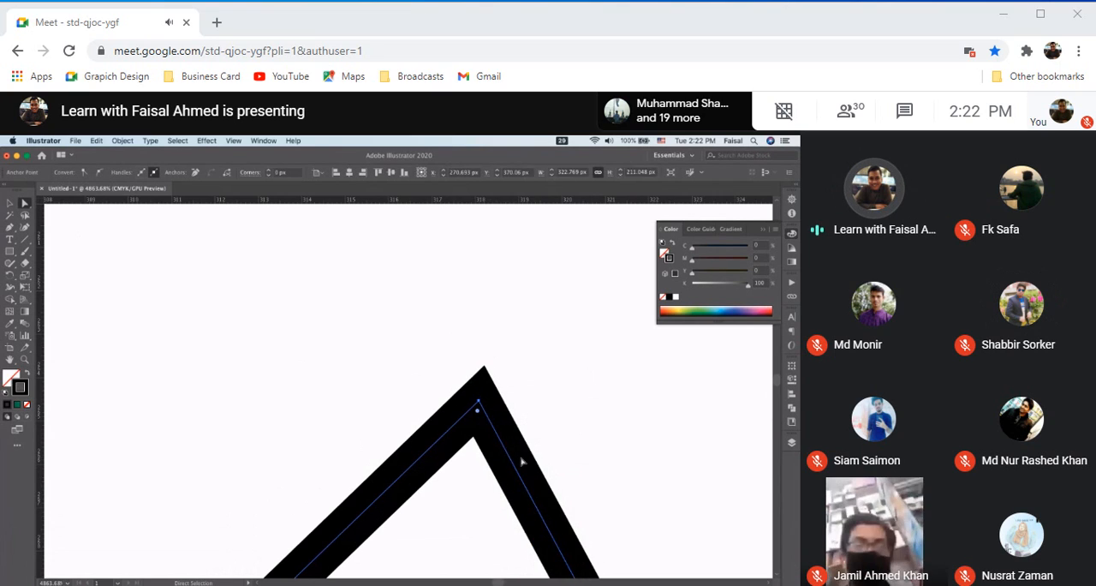
scroll(522, 461, "up", 5)
scroll(521, 461, "up", 3)
scroll(520, 458, "down", 1)
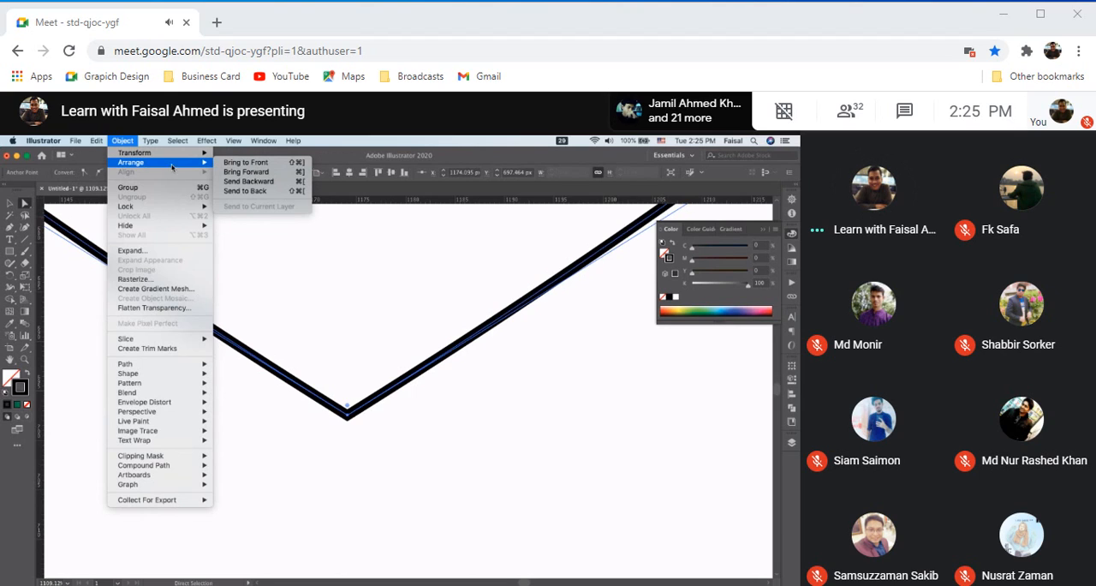
Switch Smart Guides off and on again, and turn on Snap to Pixel
mouse_move(154, 143)
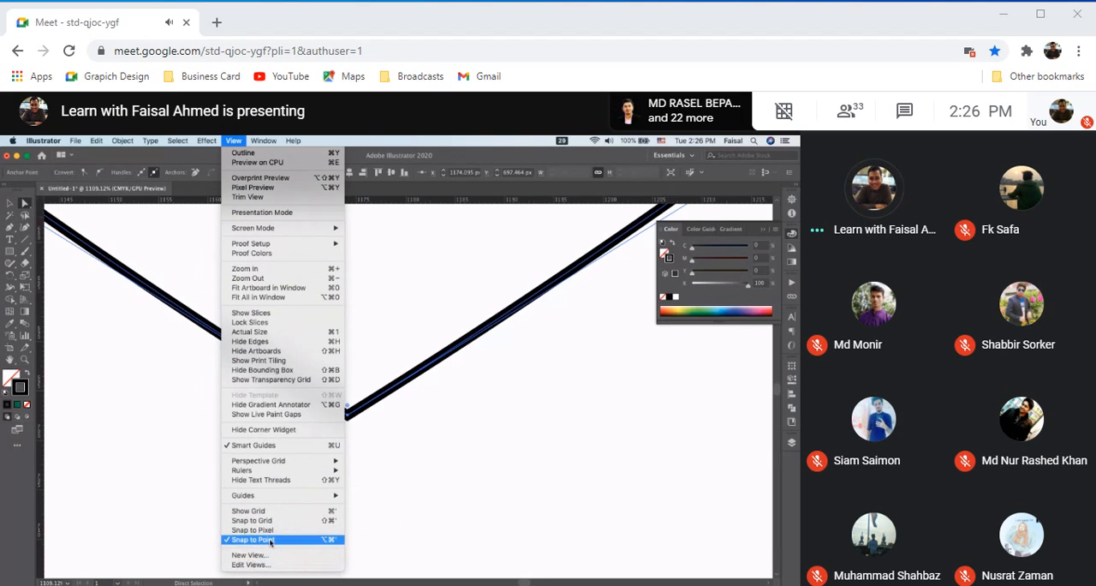
left_click(276, 447)
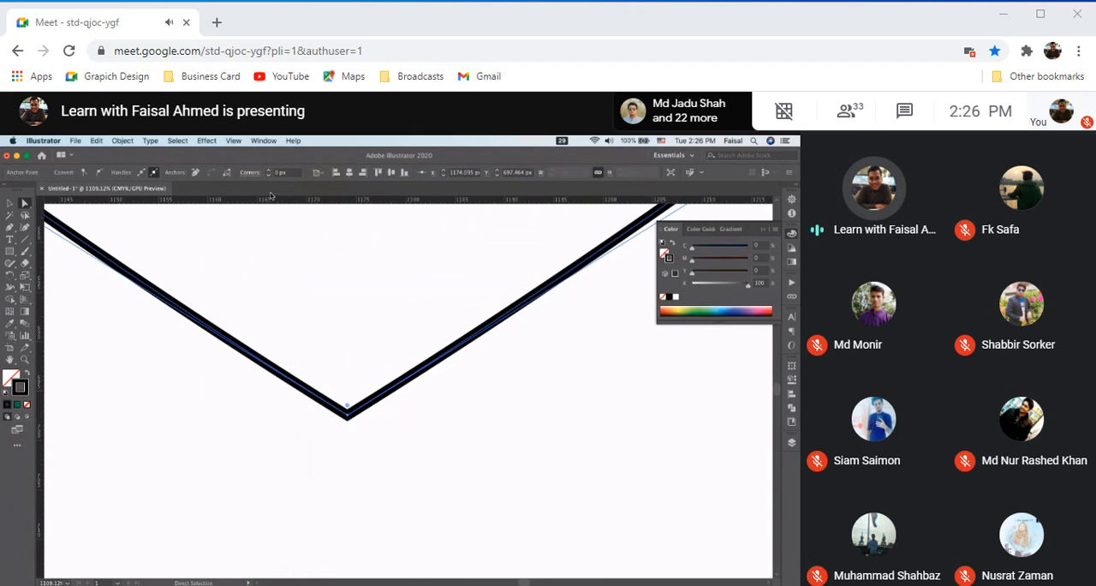
left_click(235, 141)
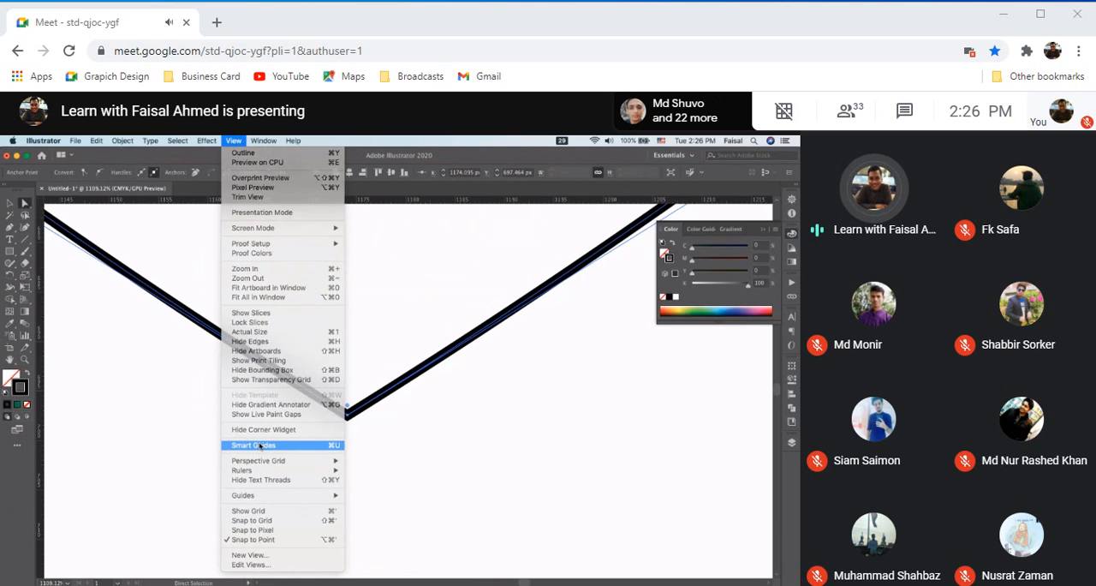
left_click(259, 445)
left_click(235, 143)
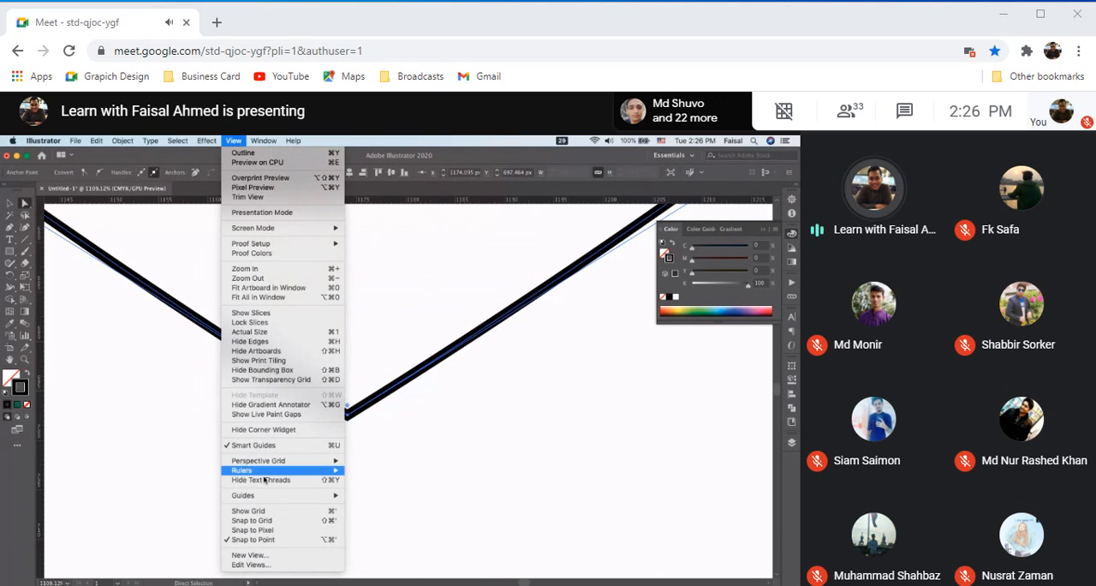
left_click(246, 530)
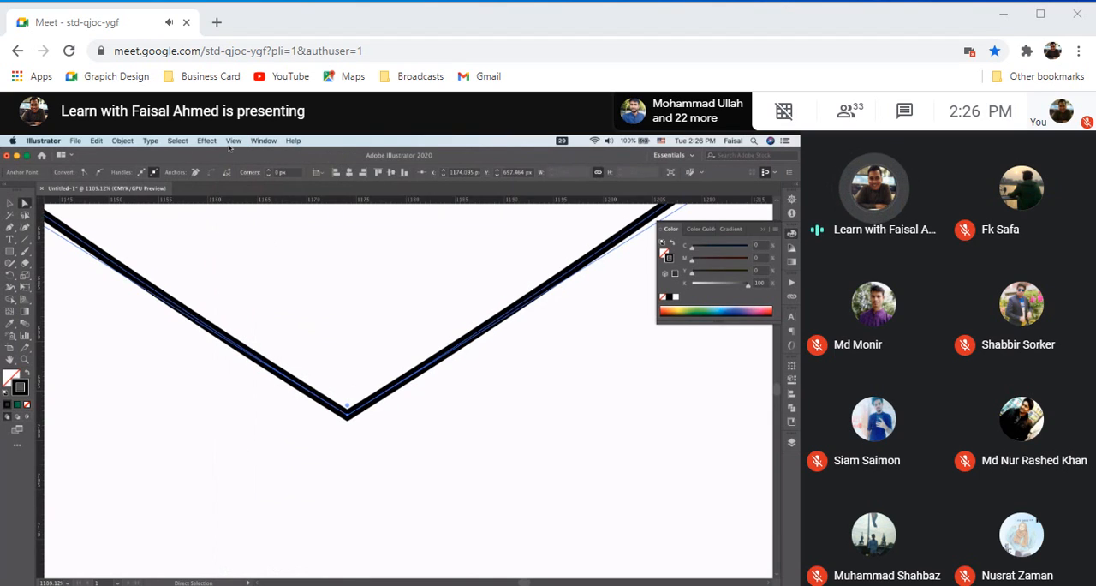
left_click(260, 141)
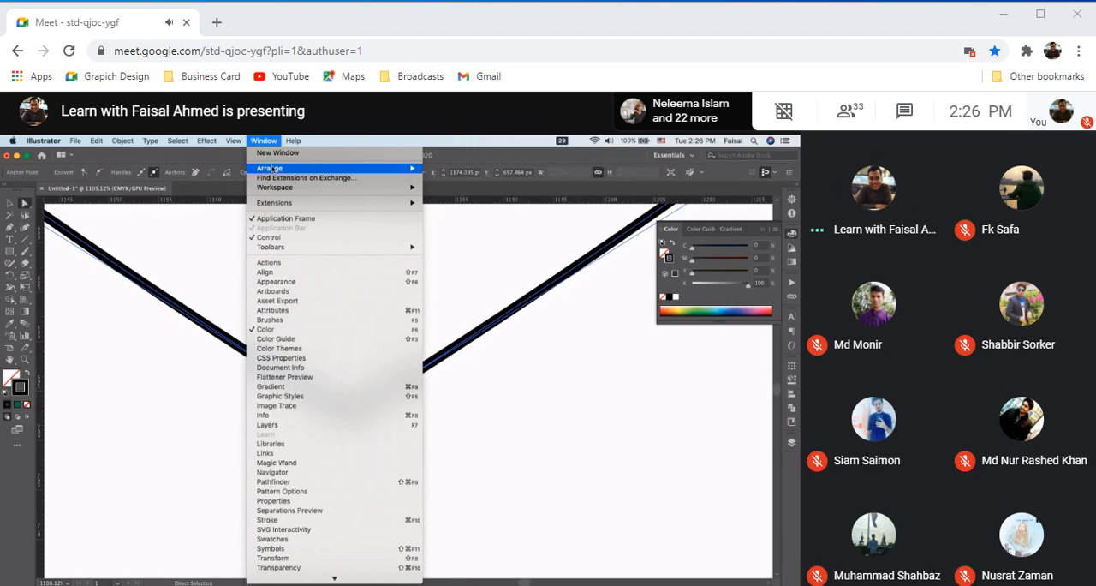
mouse_move(234, 142)
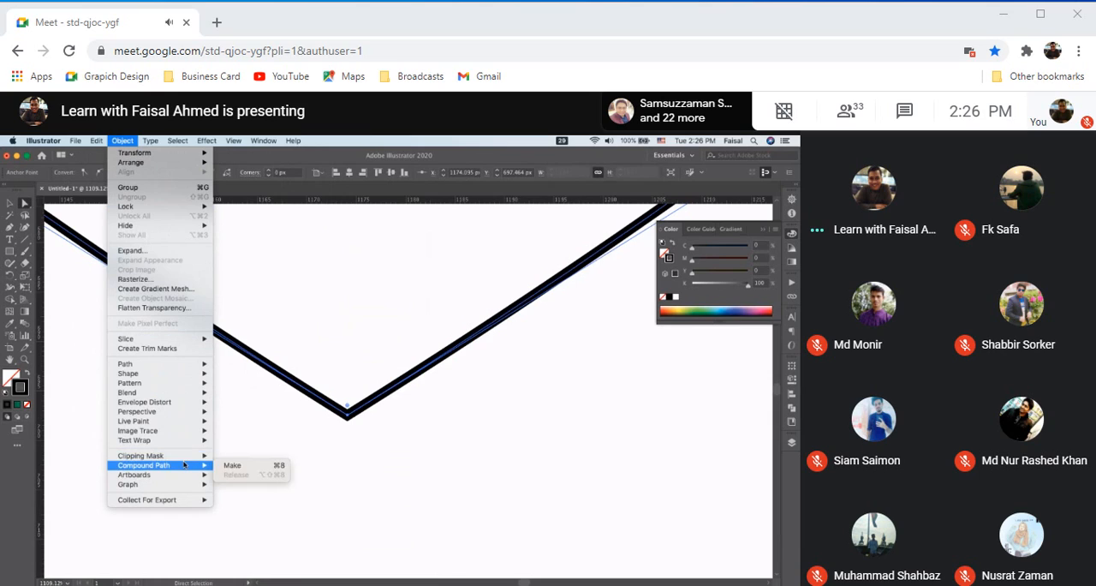
mouse_move(189, 480)
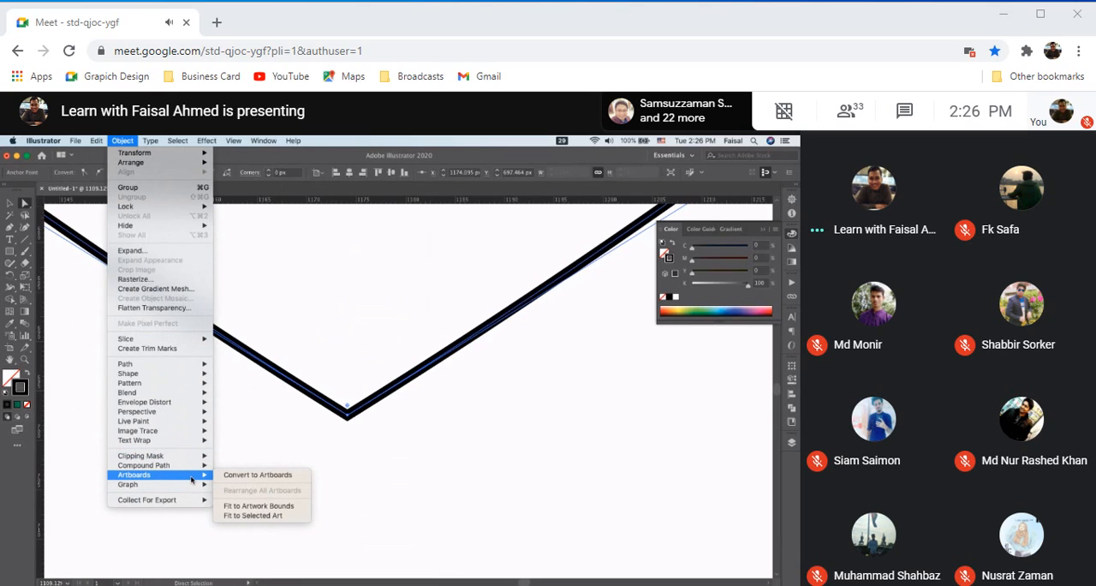
left_click(314, 313)
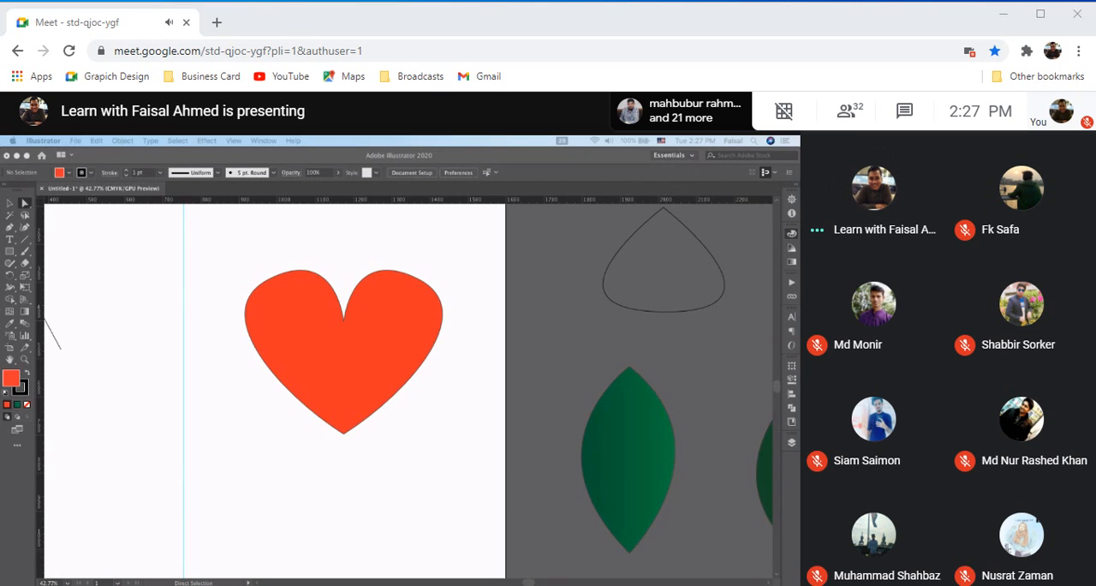
left_click(362, 358)
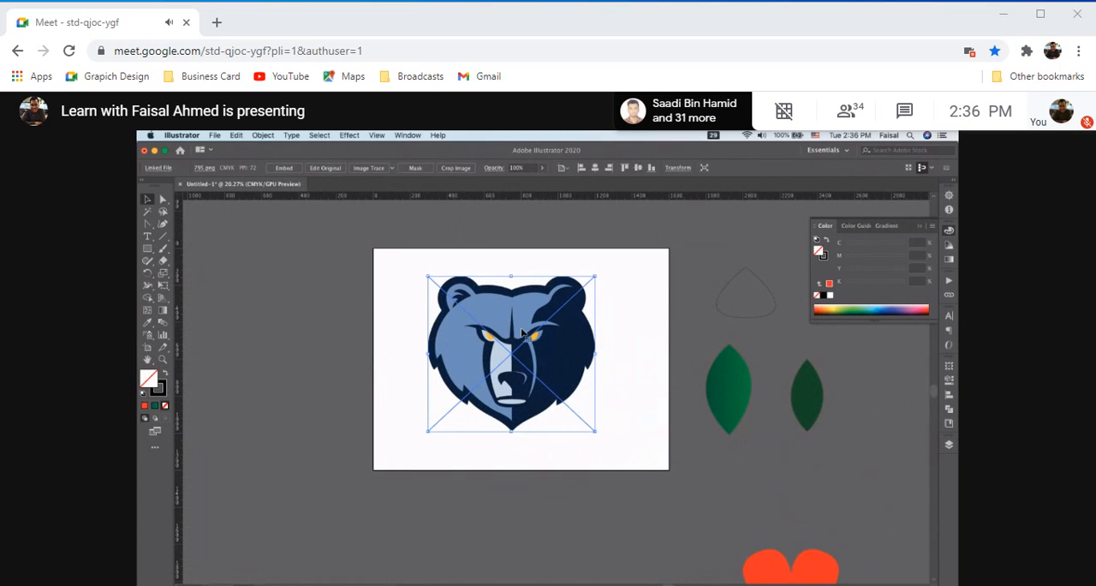
Move the placed bear image about 28 px right and 18 px down toward the artboard's centre
left_click_drag(521, 328, 527, 334)
scroll(528, 335, "up", 5)
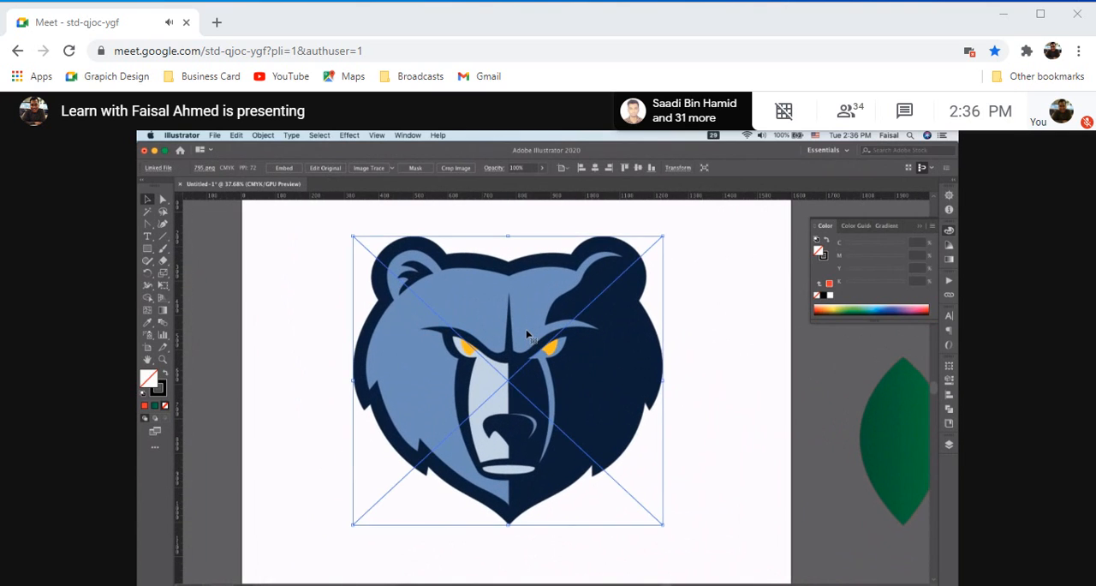
scroll(525, 332, "down", 5)
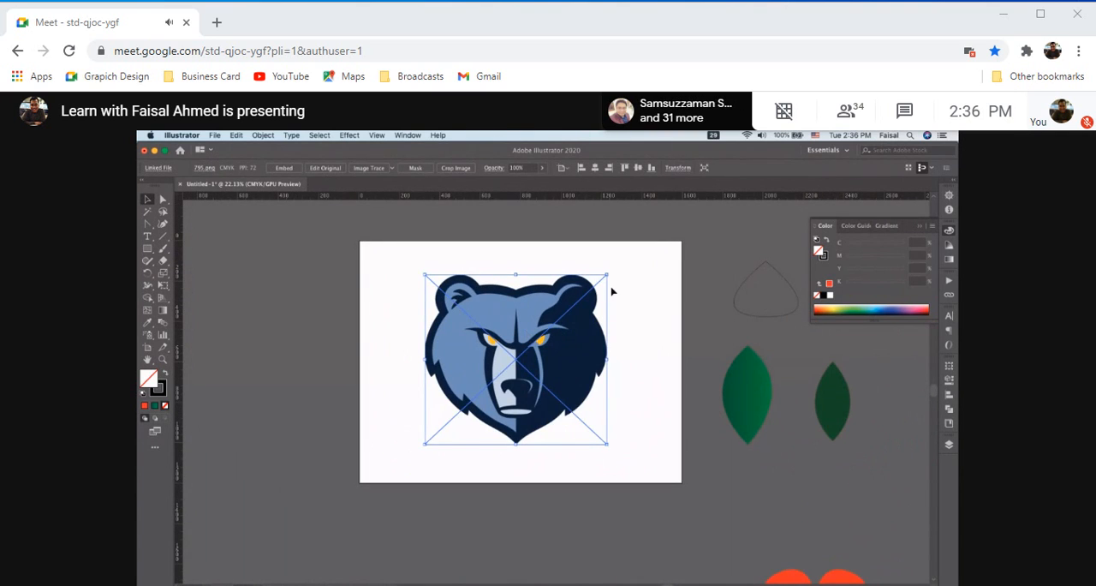
scroll(553, 351, "up", 5)
scroll(553, 352, "down", 2)
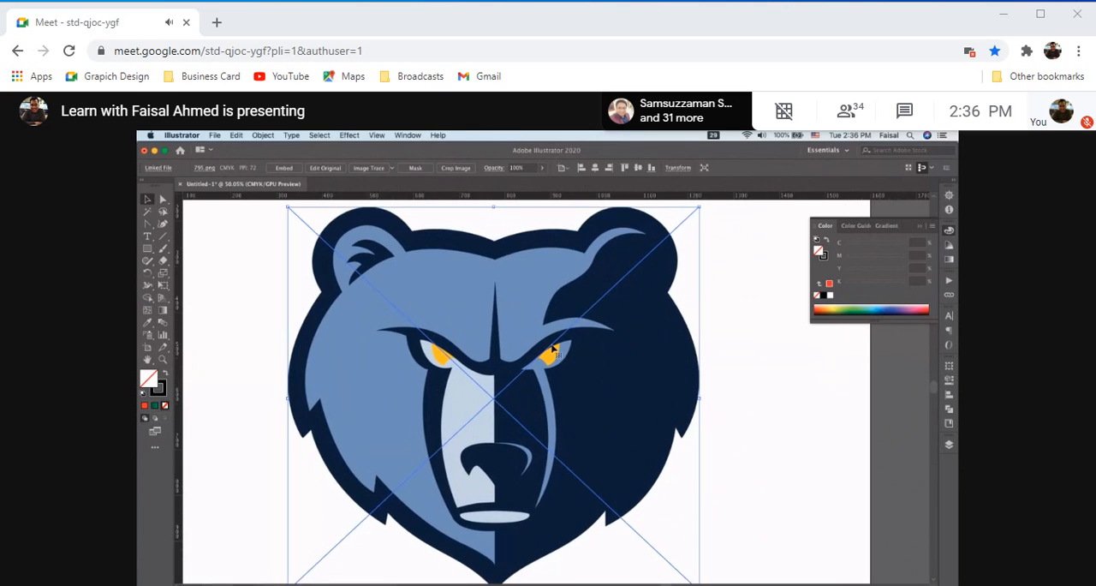
scroll(553, 351, "down", 2)
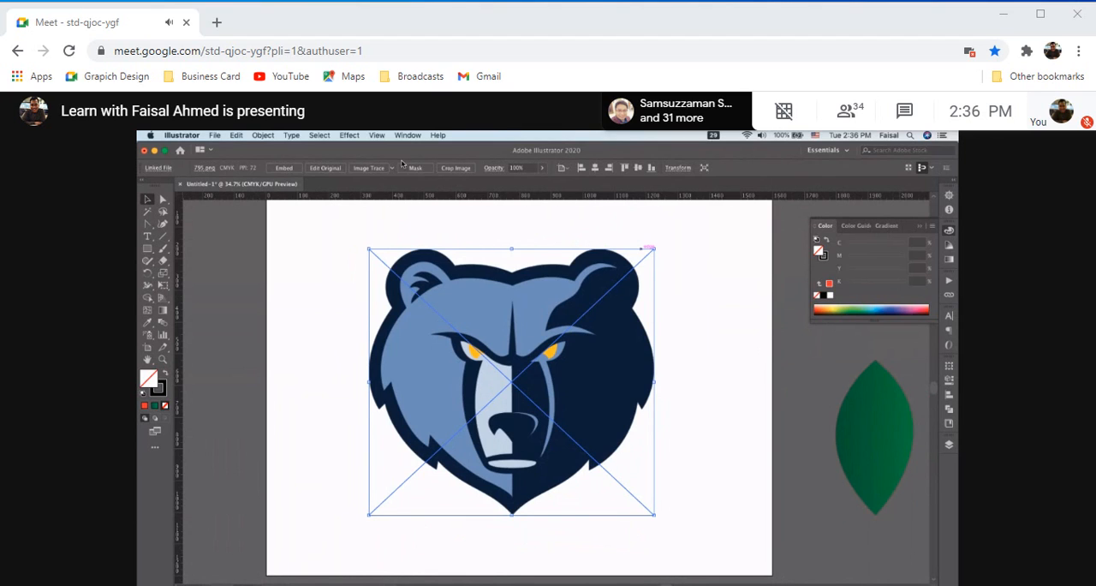
key("Return")
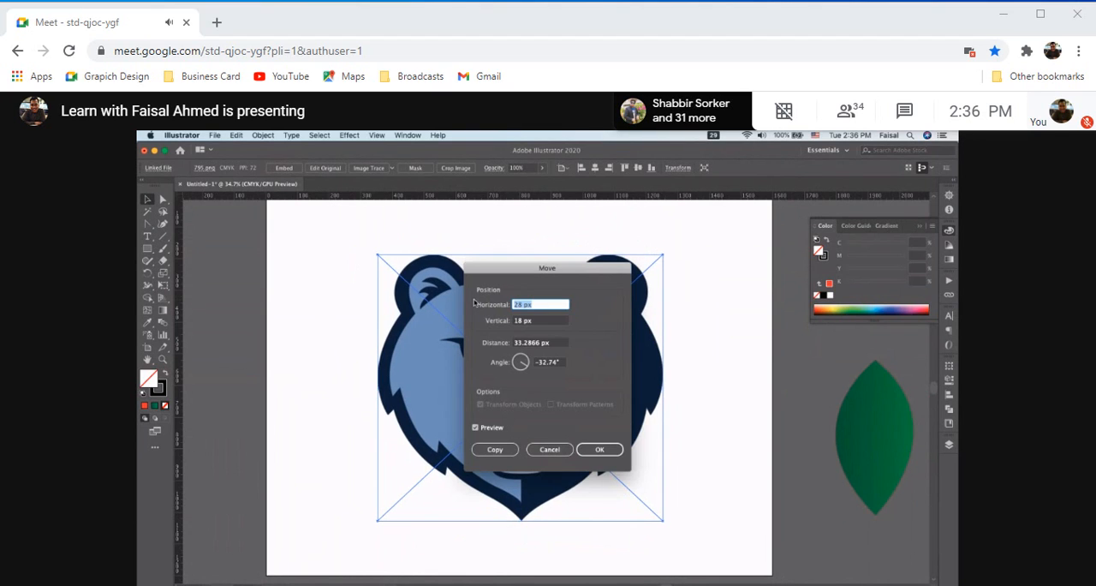
left_click(549, 449)
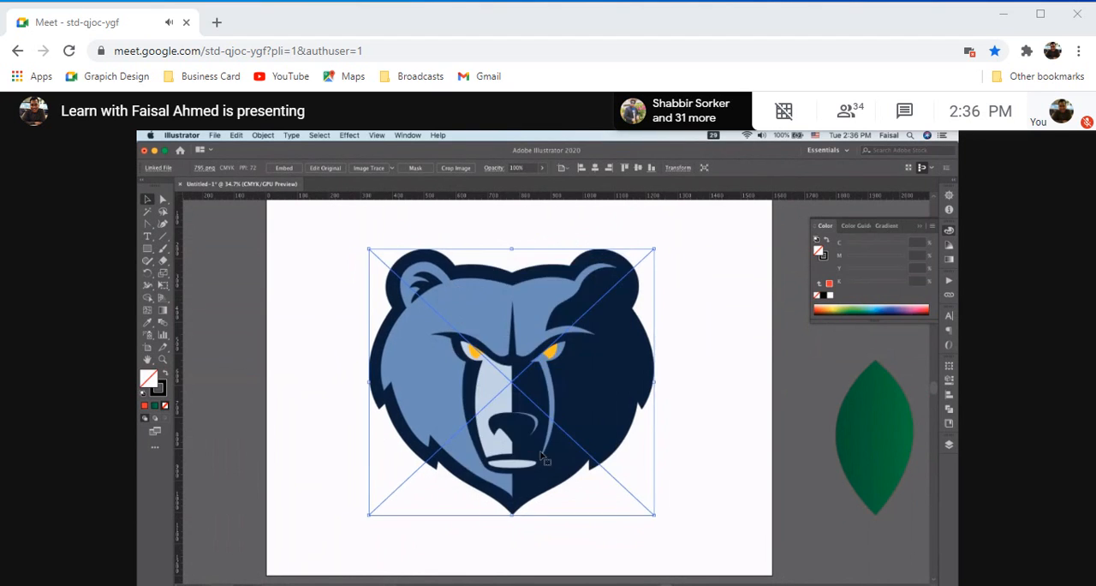
Embed the bear image, and centre all artwork horizontally and vertically on the artboard
left_click(284, 166)
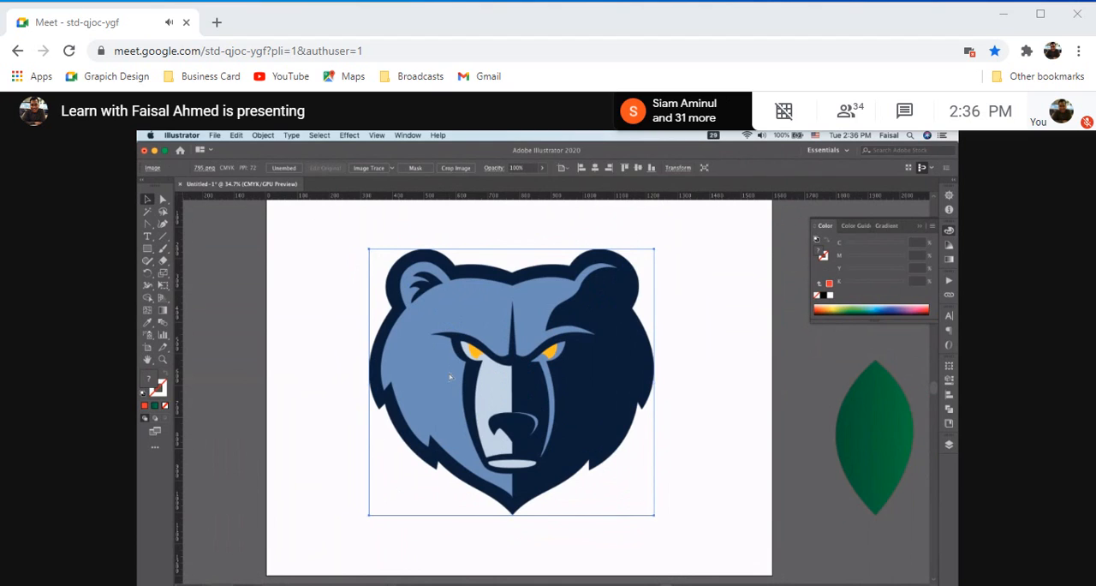
key("super+a")
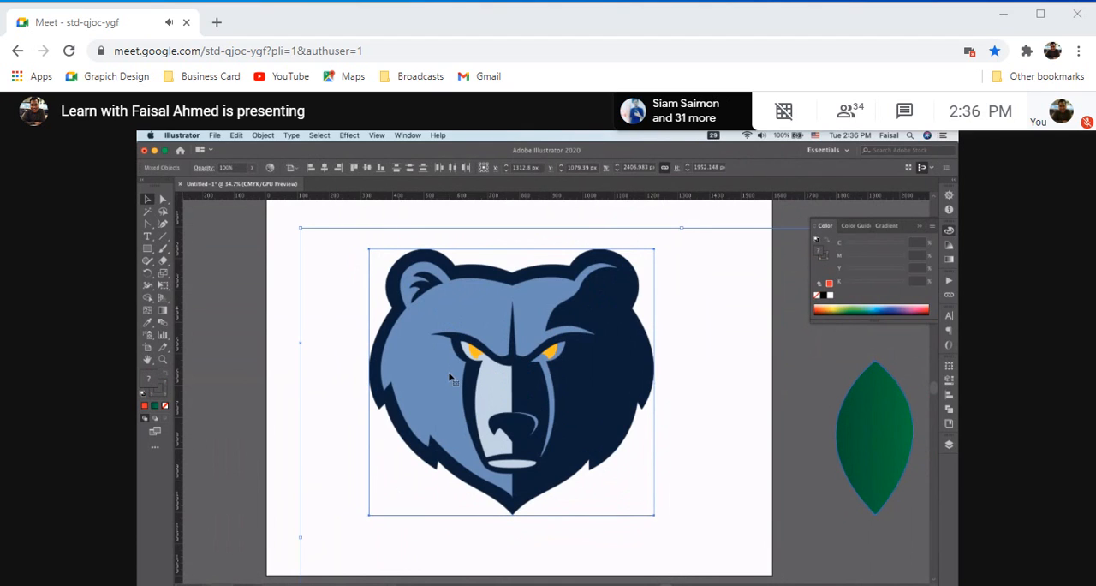
left_click(324, 168)
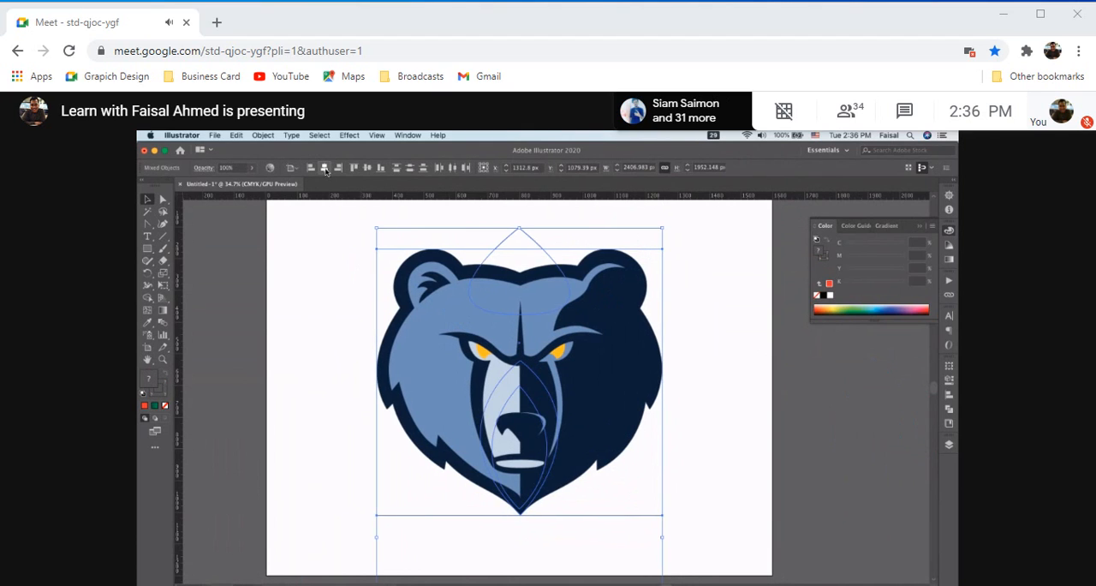
left_click(367, 168)
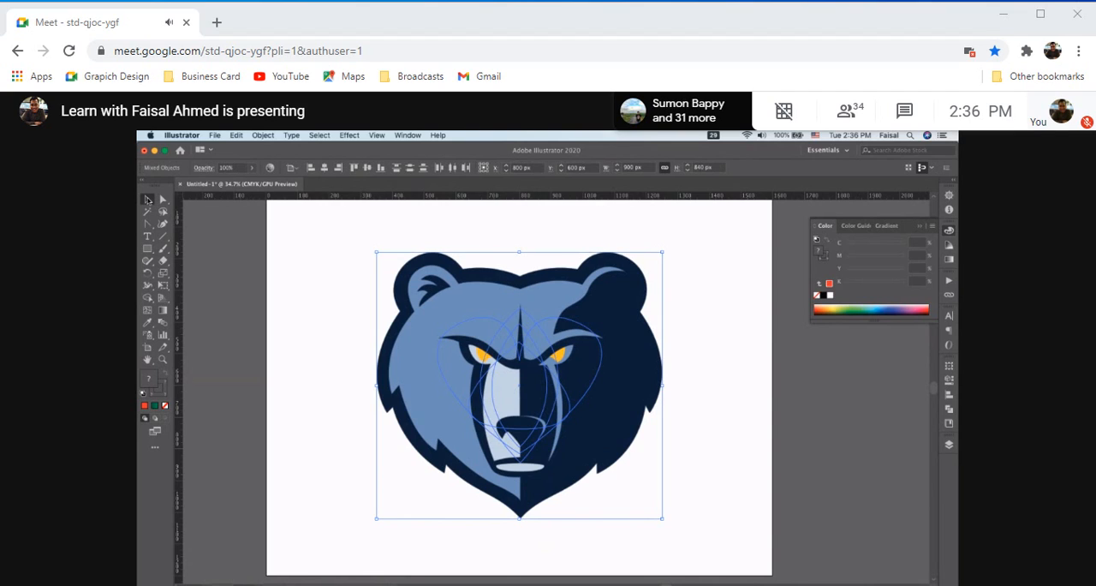
left_click(298, 279)
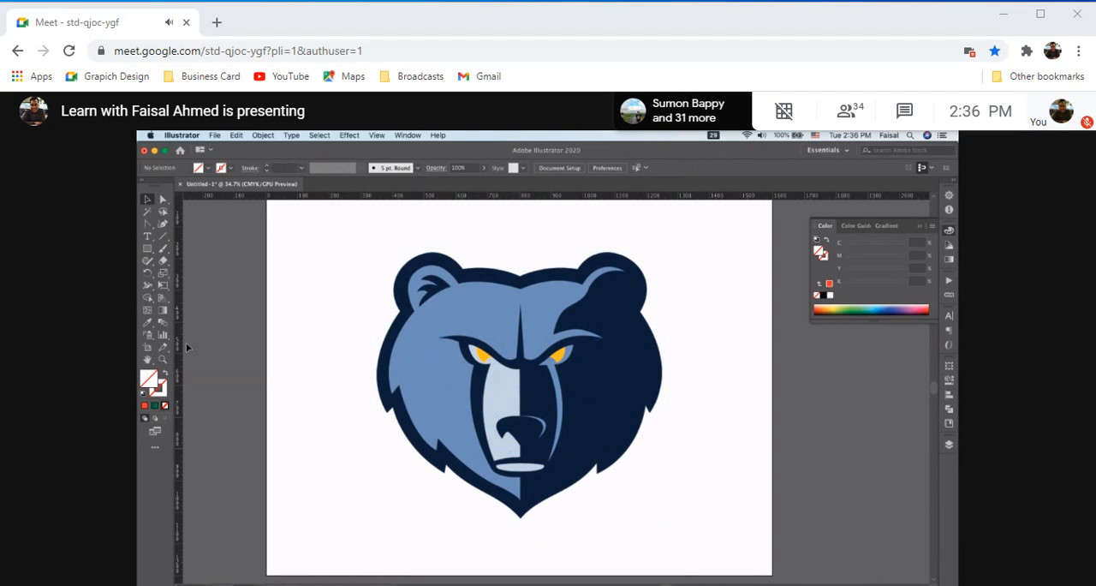
Place a vertical ruler guide through the middle of the bear face and show the guide's Transform settings
left_click_drag(181, 349, 521, 364)
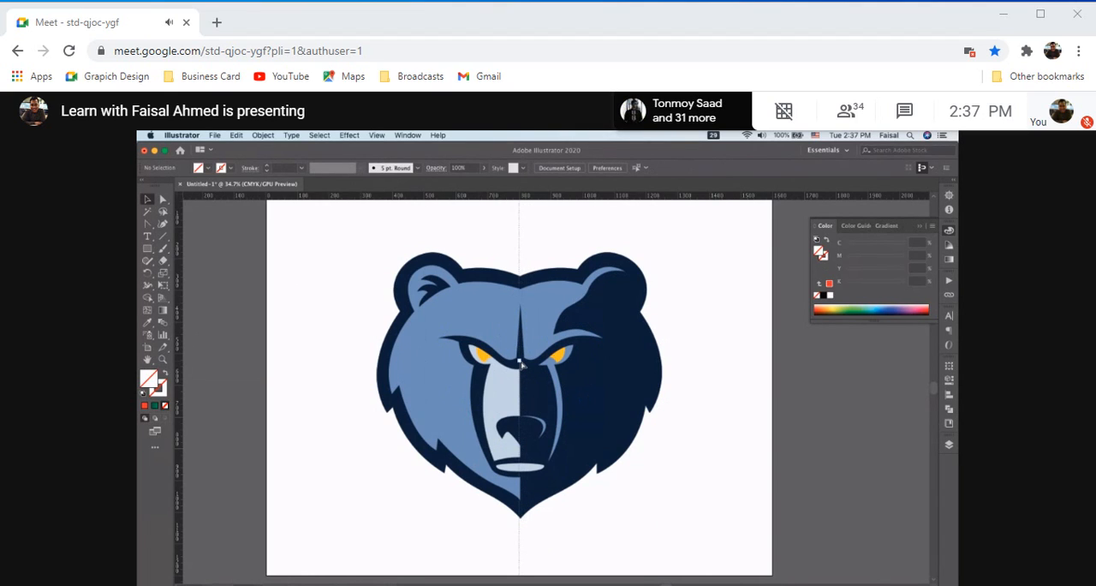
left_click(521, 364)
left_click(520, 205)
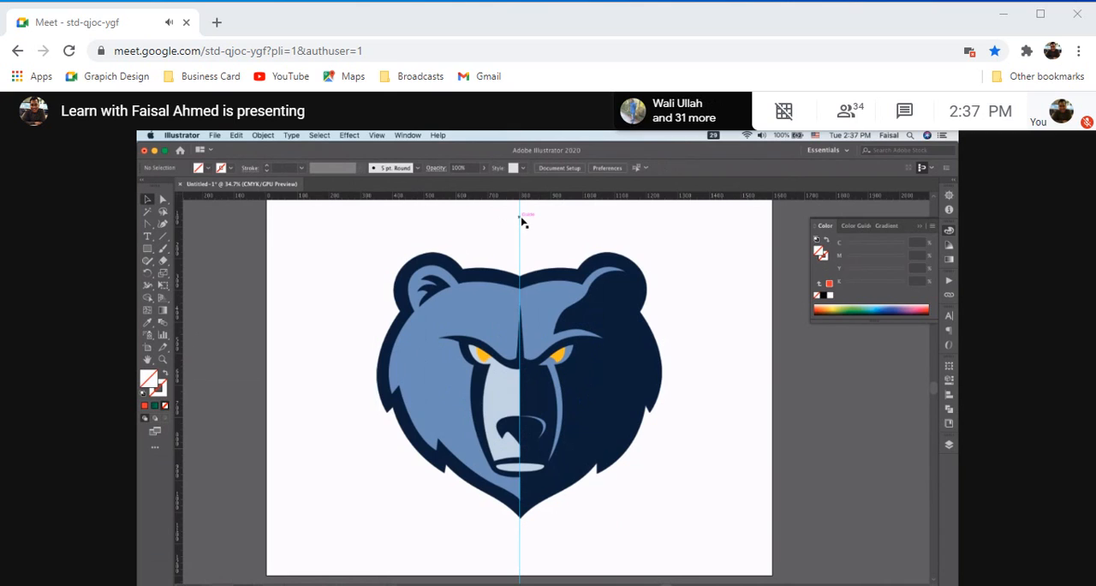
right_click(520, 221)
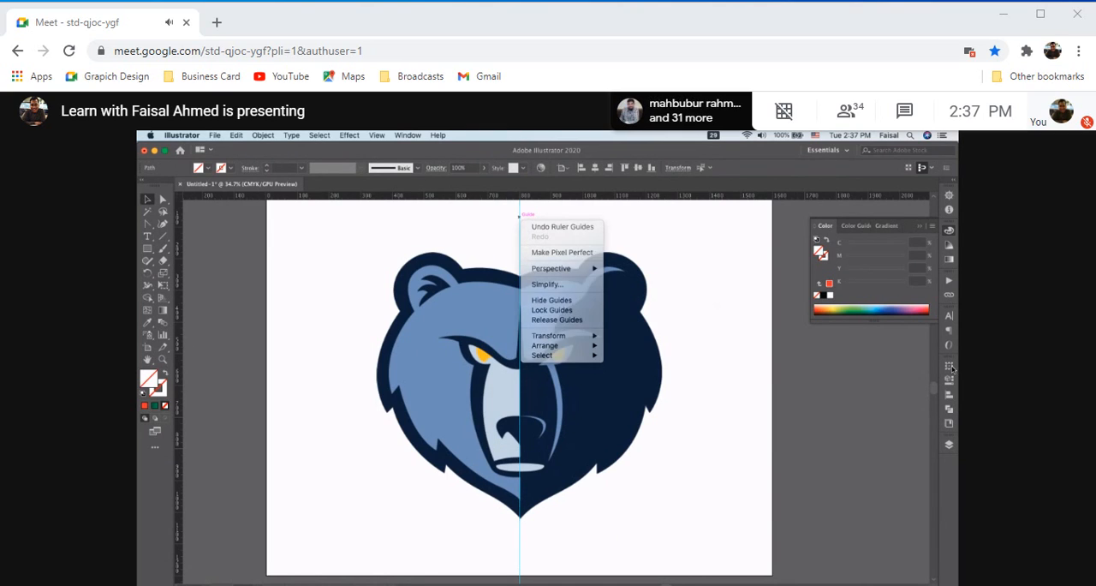
left_click(950, 367)
left_click(950, 366)
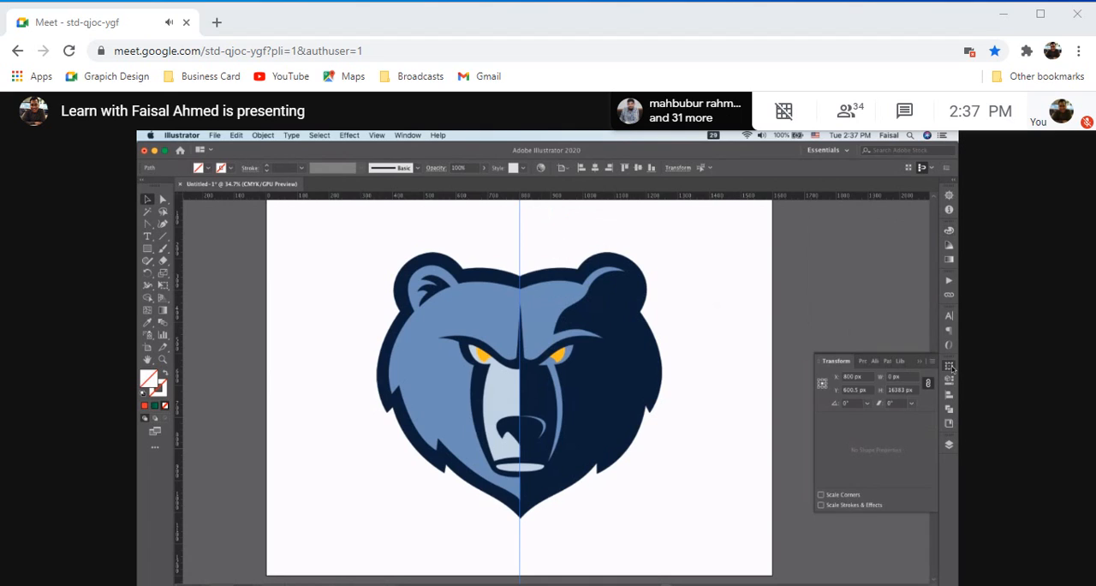
Align the vertical guide to the artboard, centring it both horizontally and vertically
left_click(875, 361)
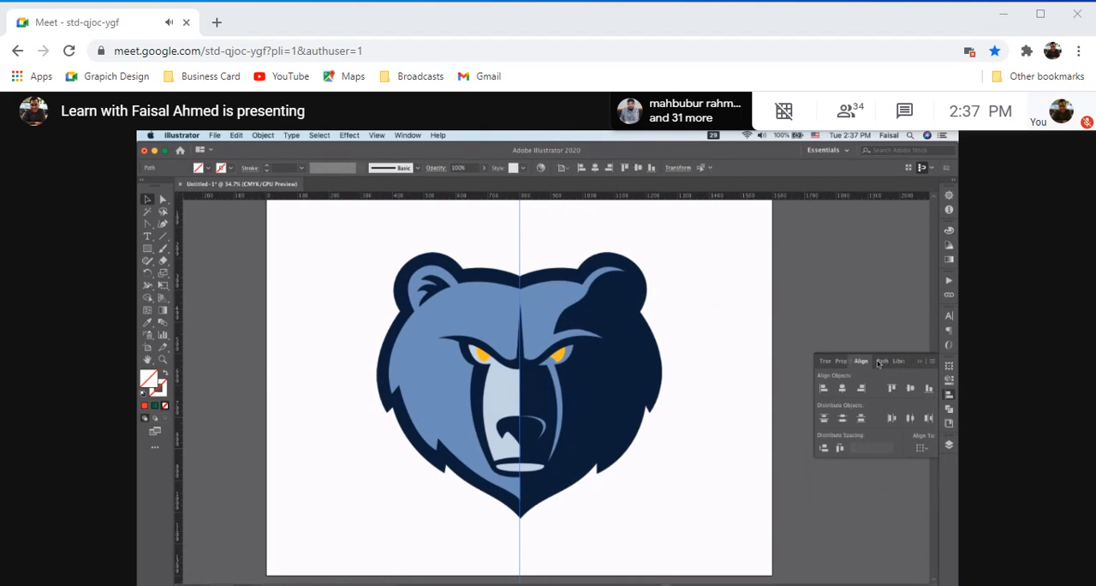
left_click(921, 449)
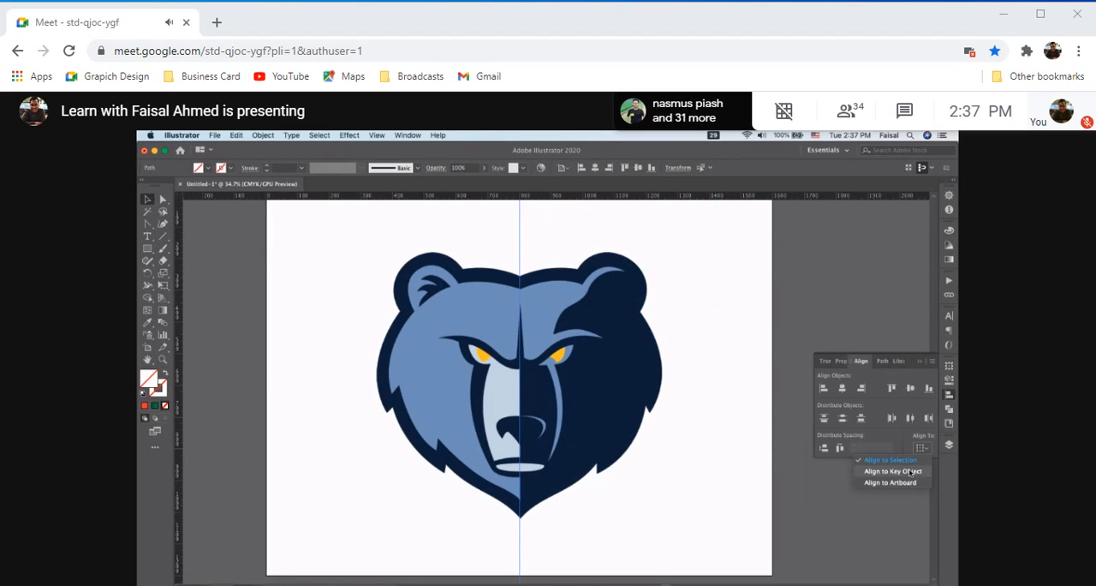
left_click(844, 390)
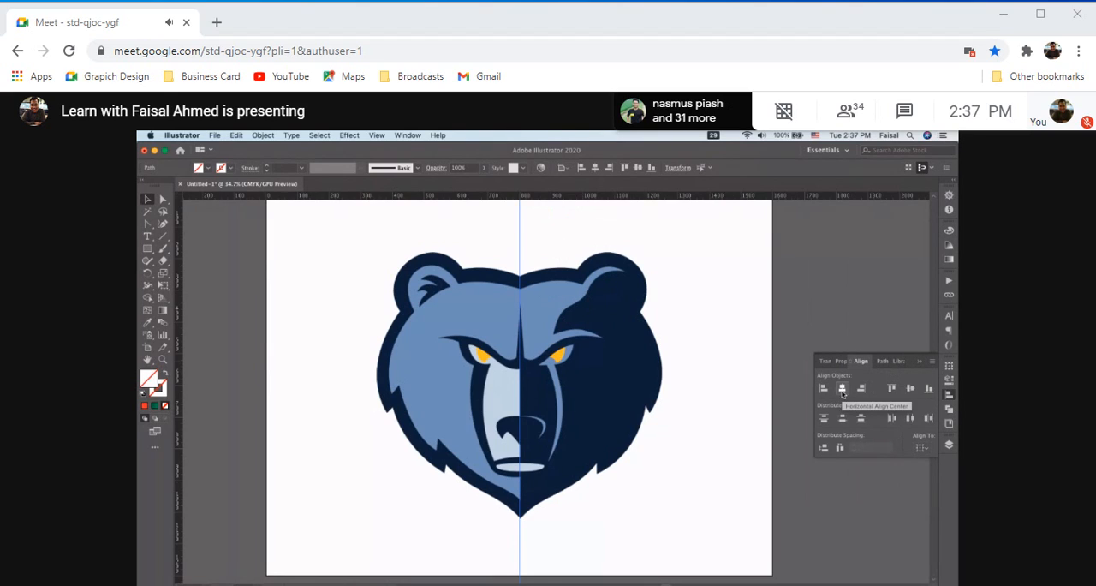
left_click(911, 391)
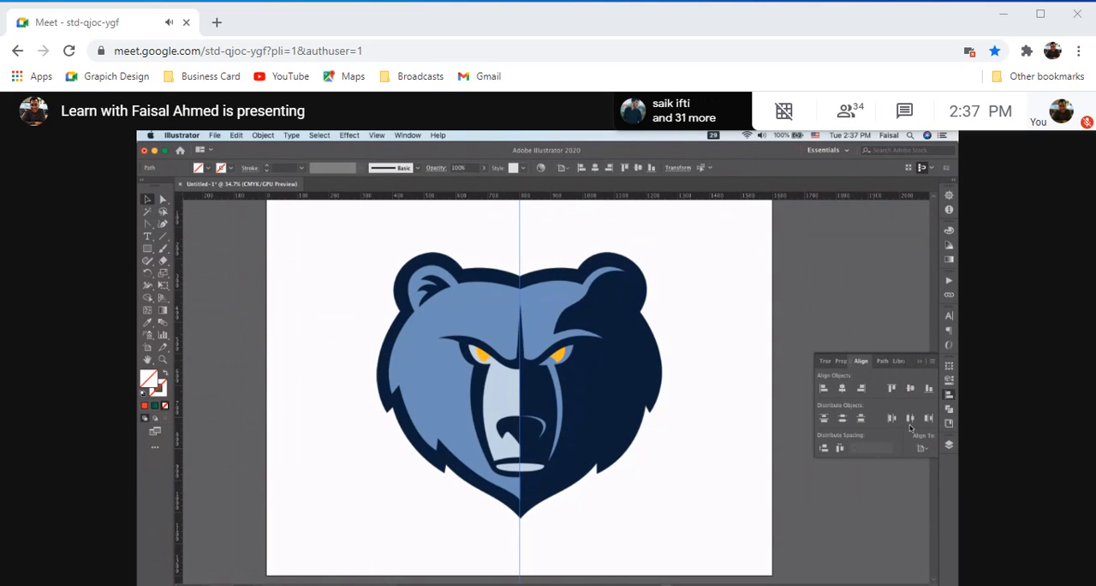
Check the guide's position in the Transform and Properties settings, then return to the Align options
left_click(882, 360)
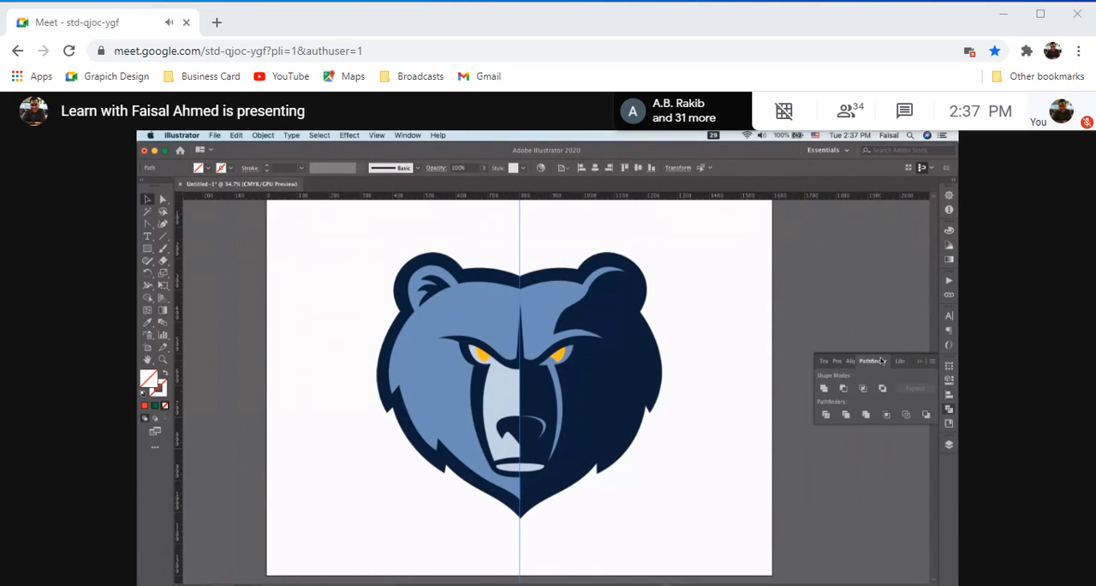
left_click(898, 361)
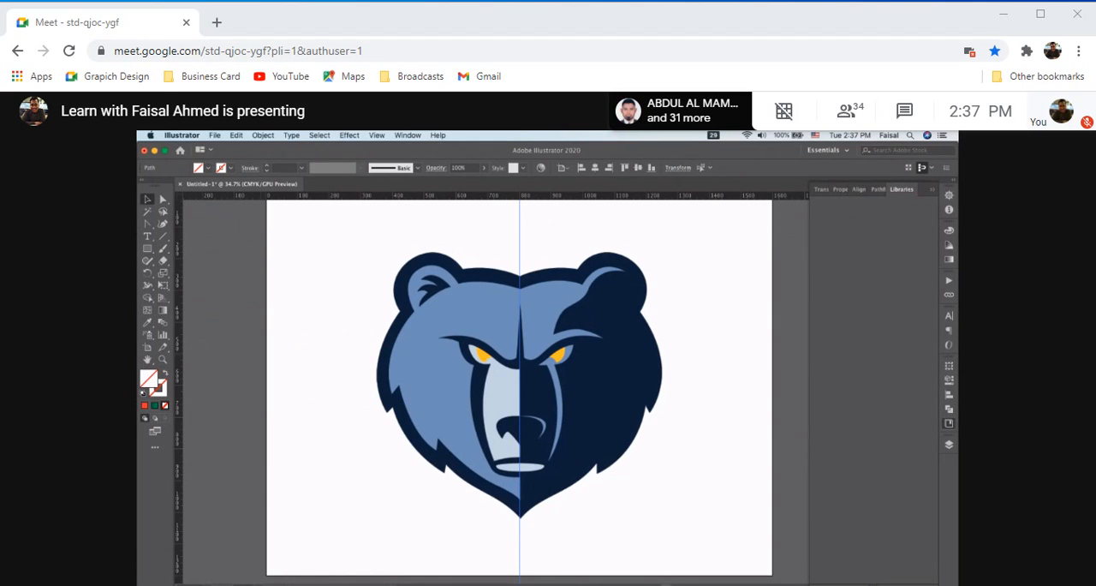
left_click_drag(879, 584, 861, 349)
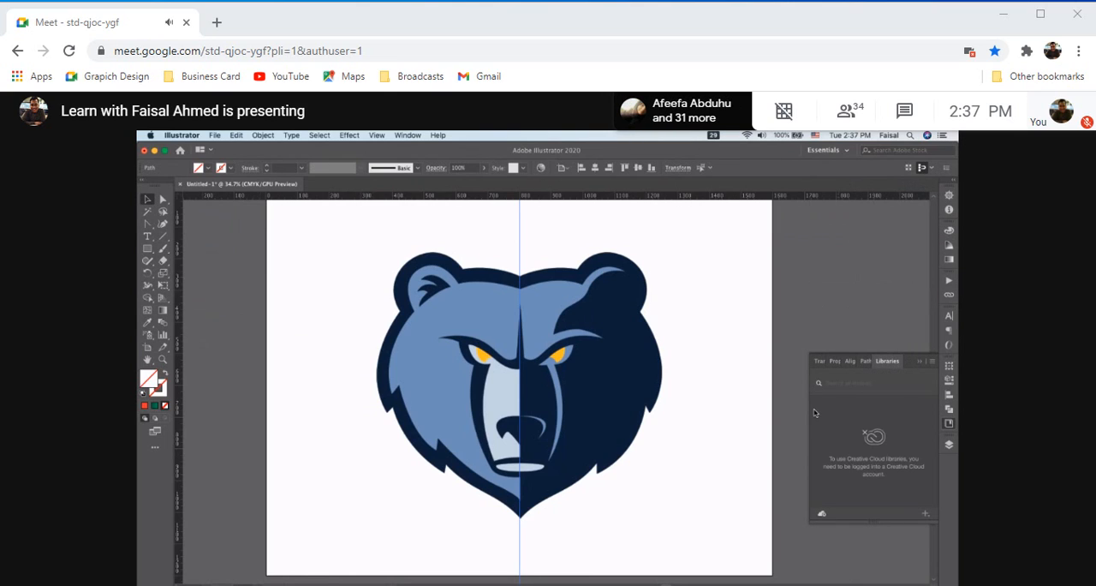
left_click(818, 361)
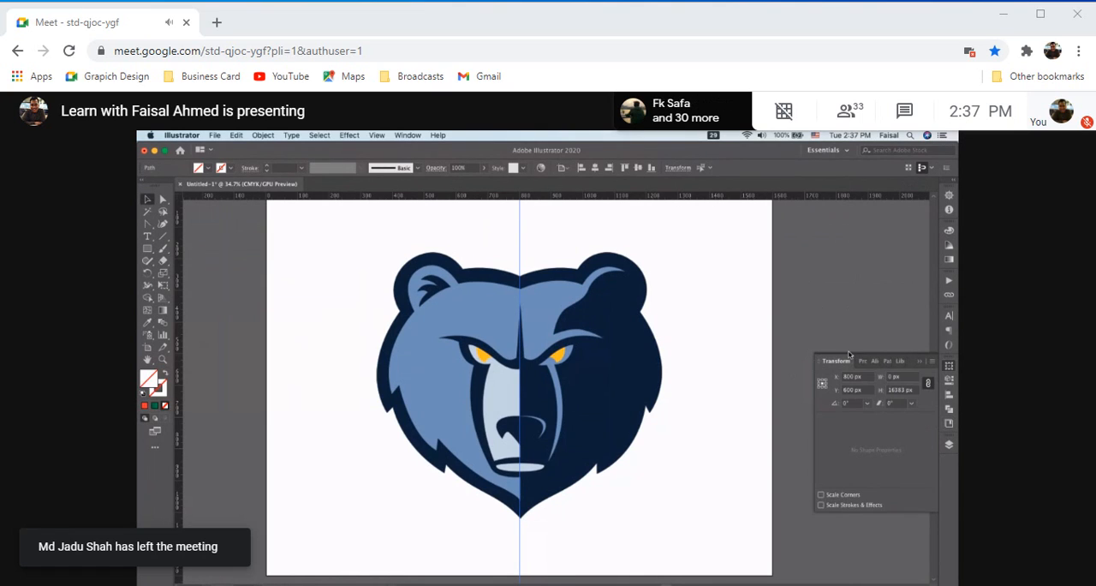
left_click(864, 360)
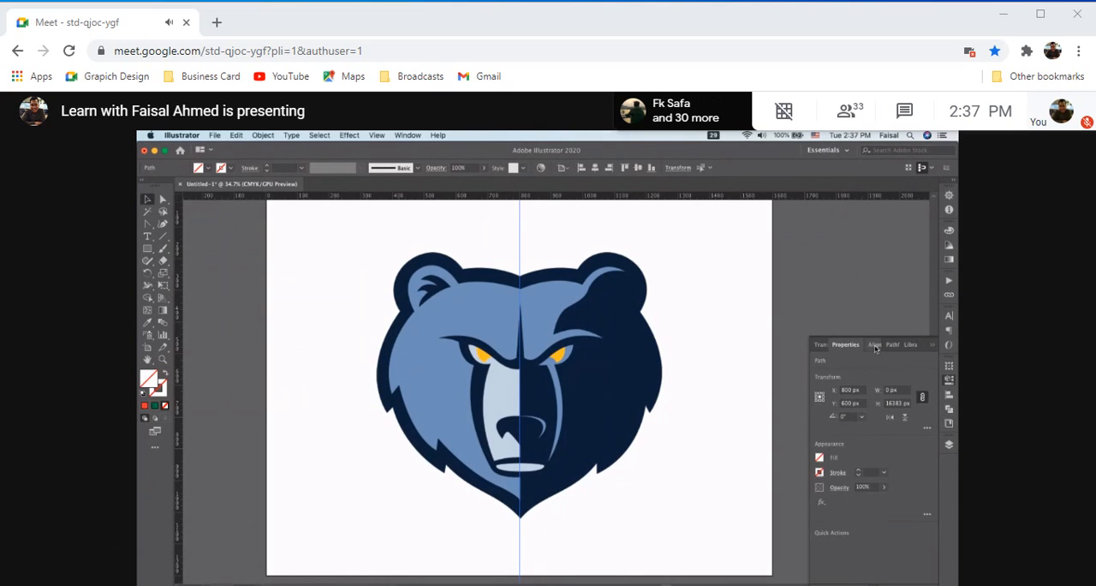
left_click(876, 345)
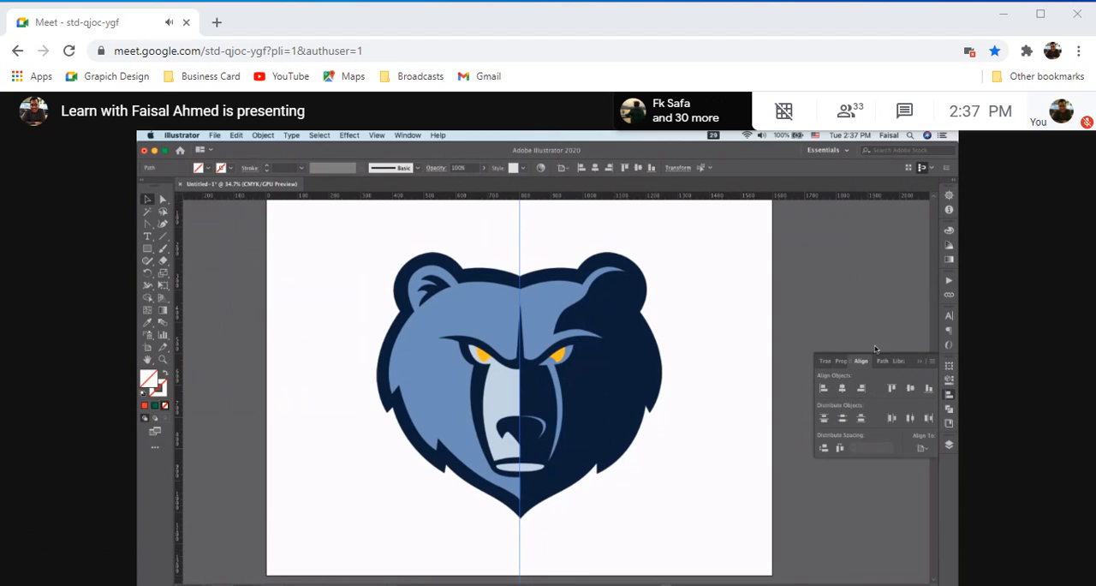
left_click(933, 360)
left_click(935, 363)
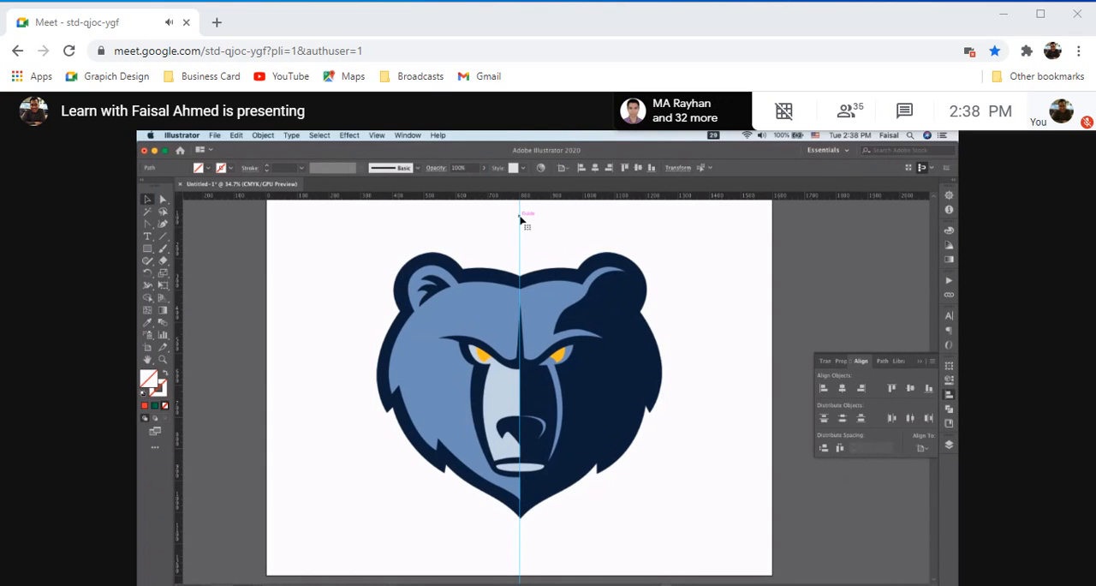
Examine closely how the centre guide lines up with the middle of the bear's head and face
scroll(520, 220, "up", 3)
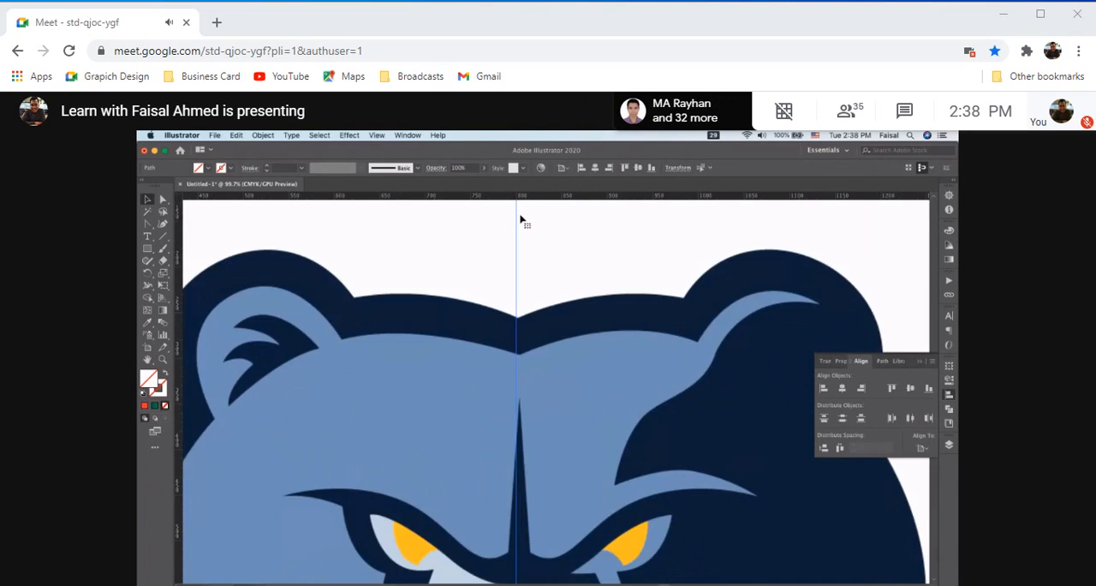
scroll(520, 220, "up", 3)
left_click_drag(511, 325, 514, 329)
scroll(514, 329, "down", 8)
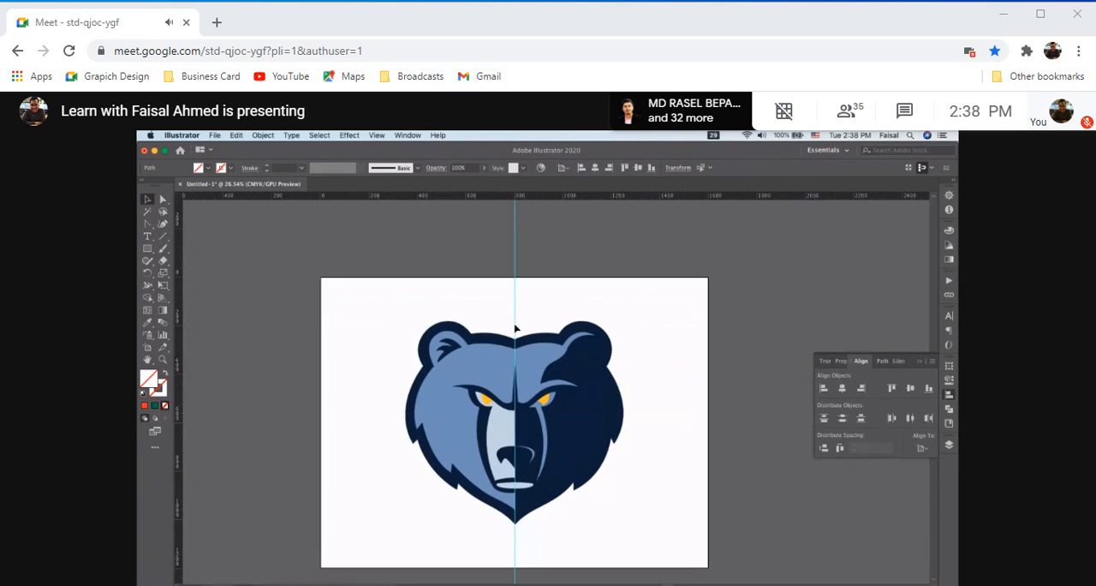
scroll(458, 300, "up", 4)
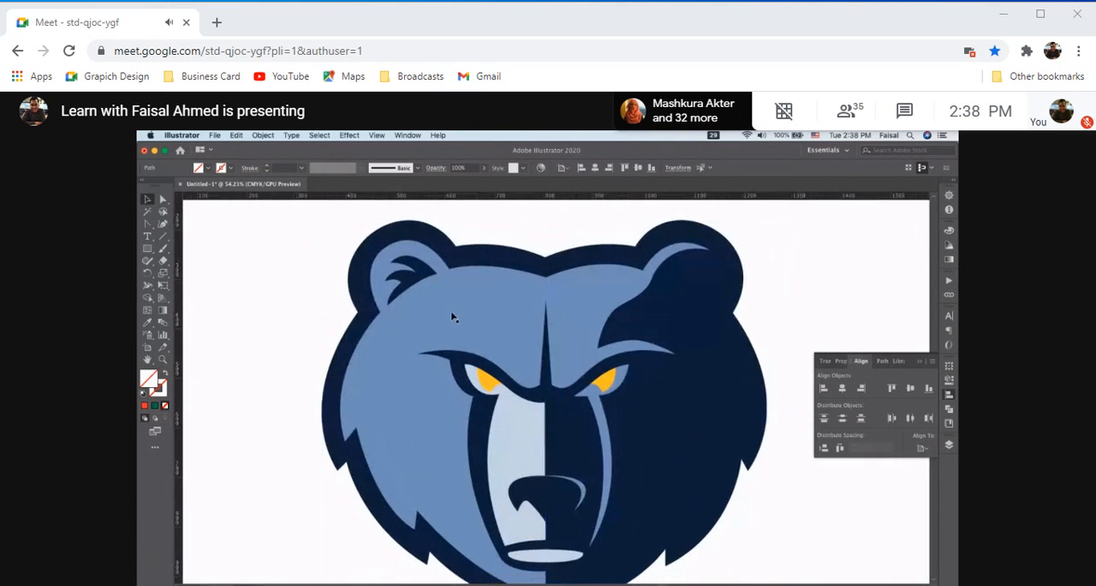
scroll(454, 317, "right", 1)
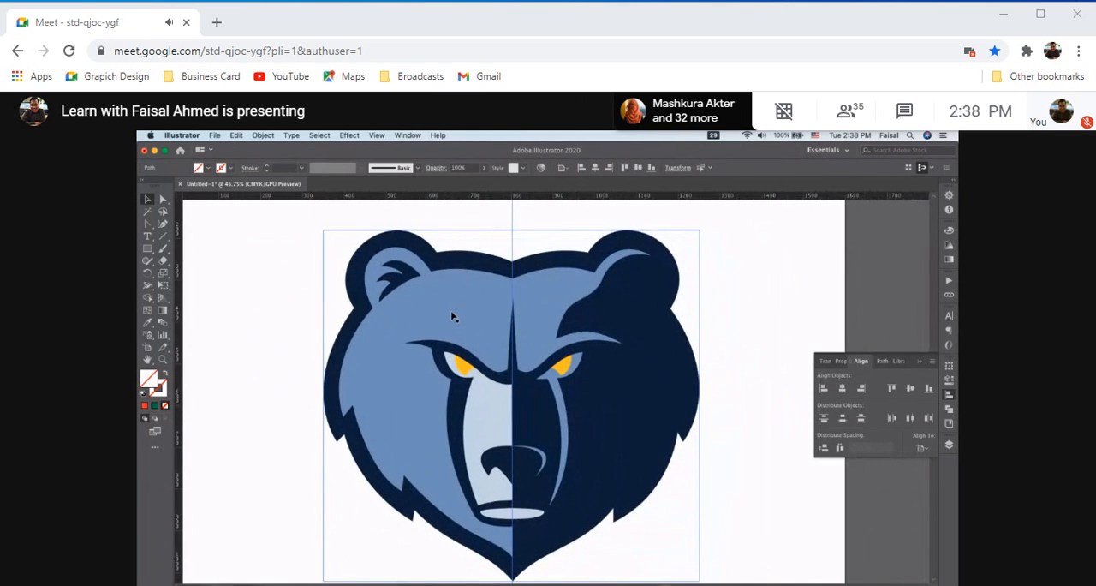
scroll(453, 314, "up", 1)
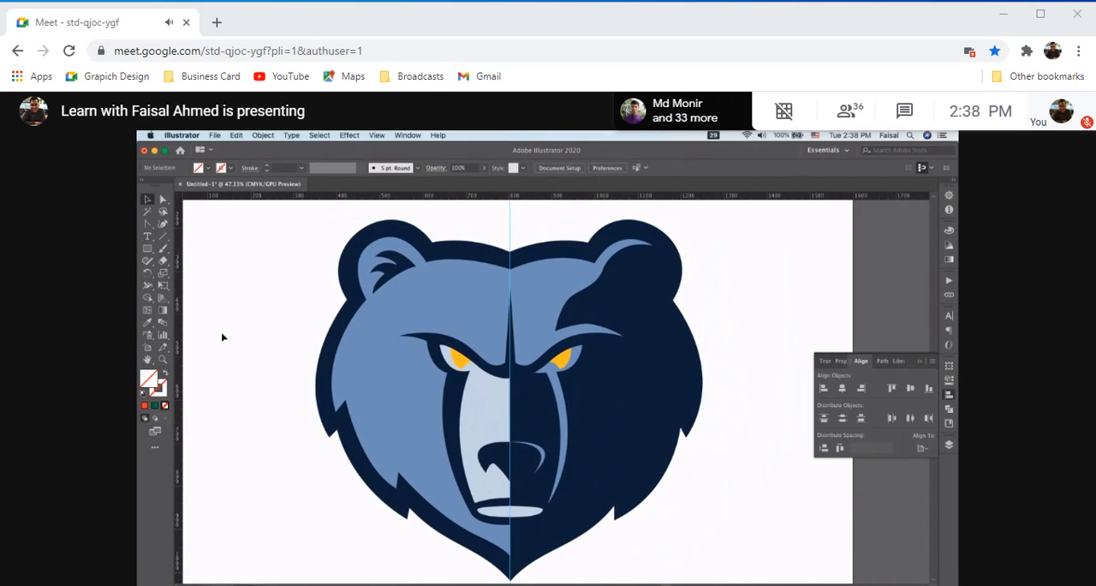
left_click_drag(254, 251, 548, 403)
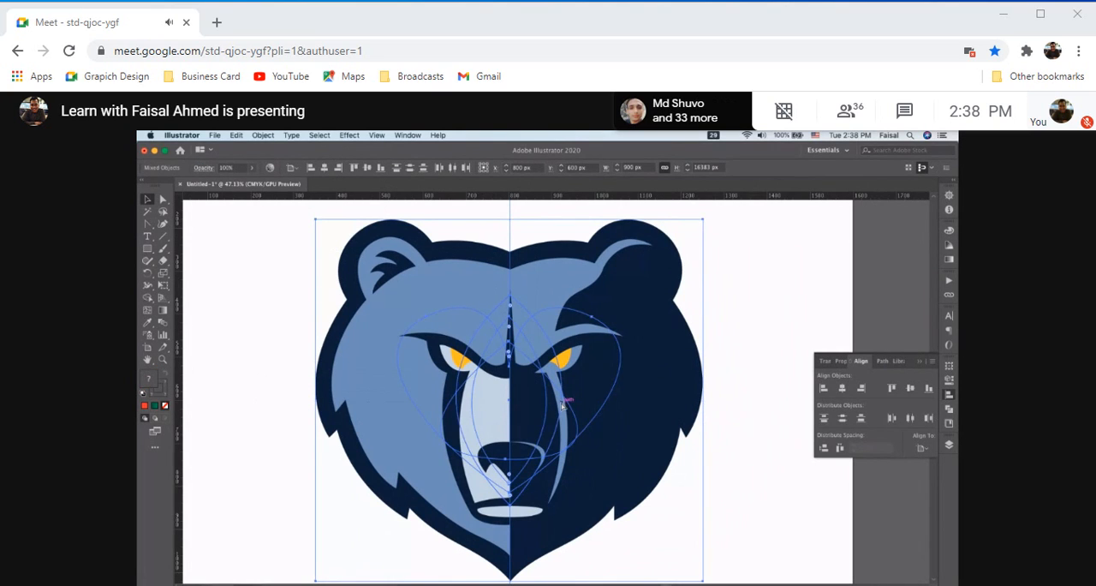
left_click(237, 136)
mouse_move(263, 135)
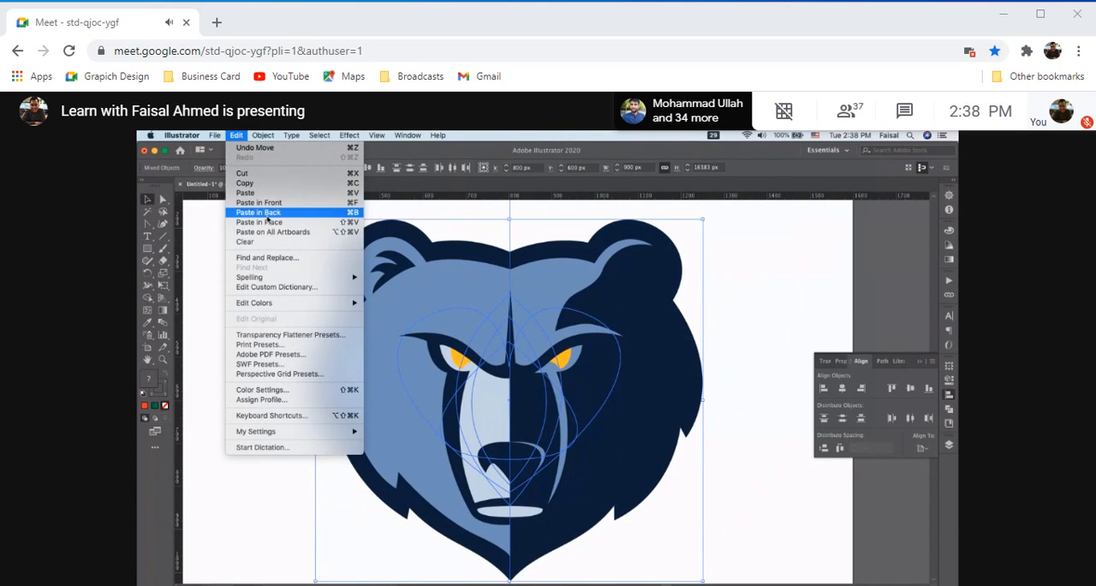
left_click(216, 285)
left_click(216, 284)
left_click_drag(294, 258, 398, 392)
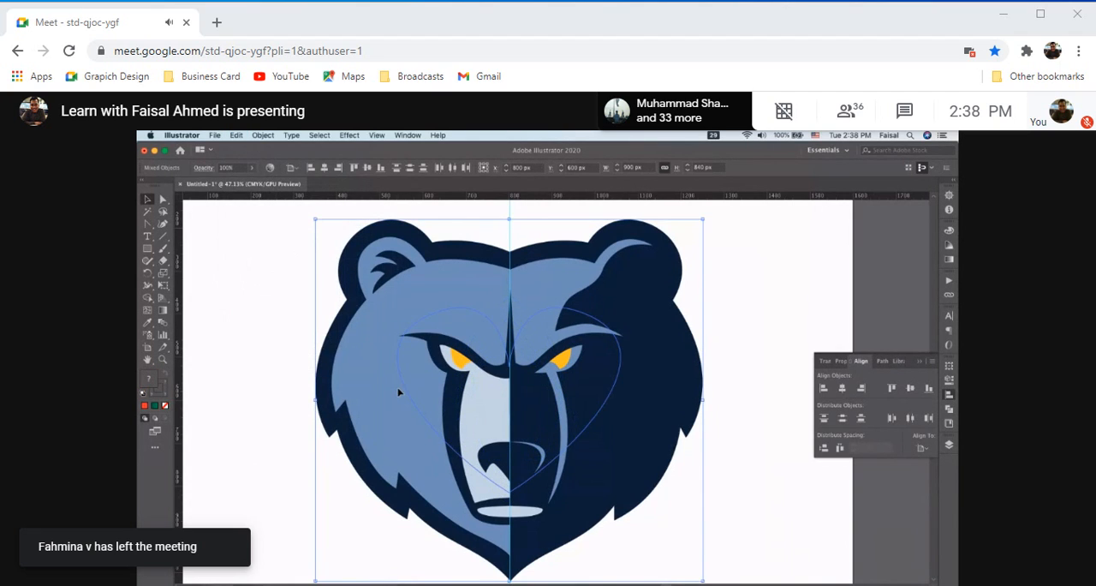
left_click(263, 135)
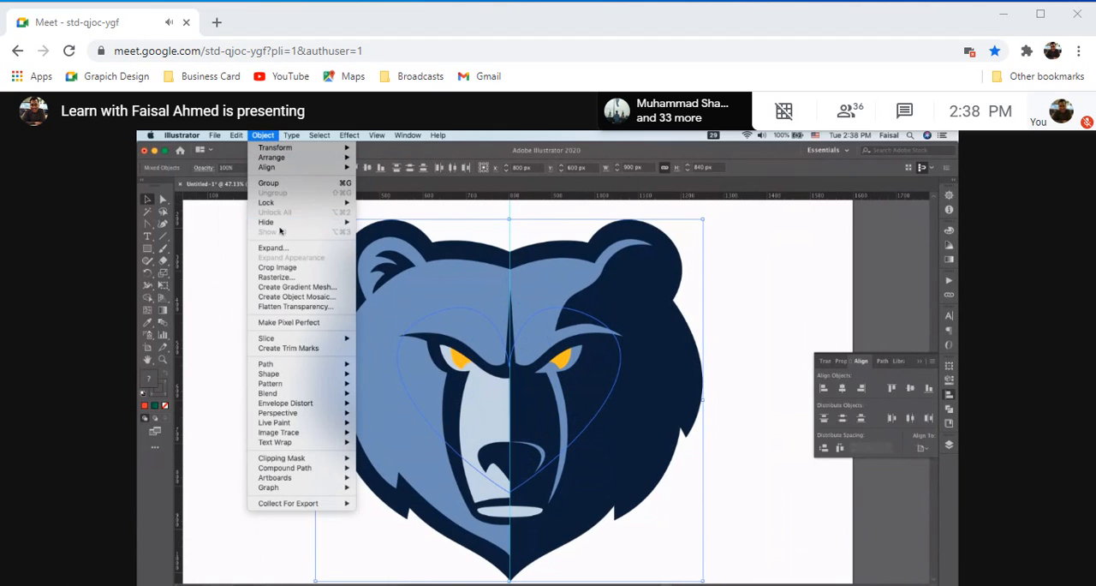
left_click(207, 219)
left_click(739, 294)
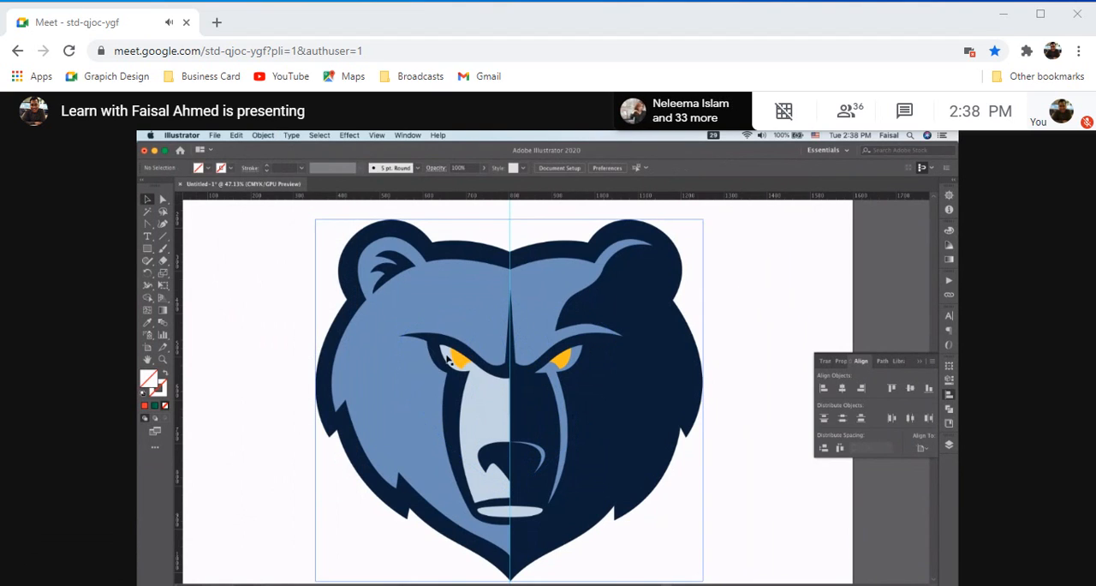
Lock the embedded bear image on the artboard
left_click(396, 332)
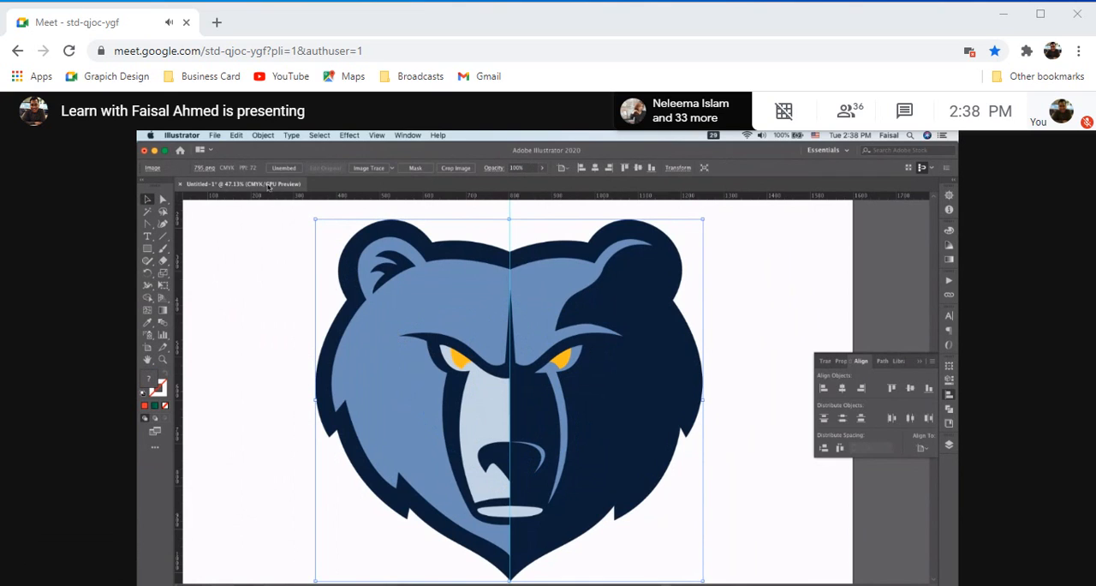
left_click(264, 136)
mouse_move(292, 204)
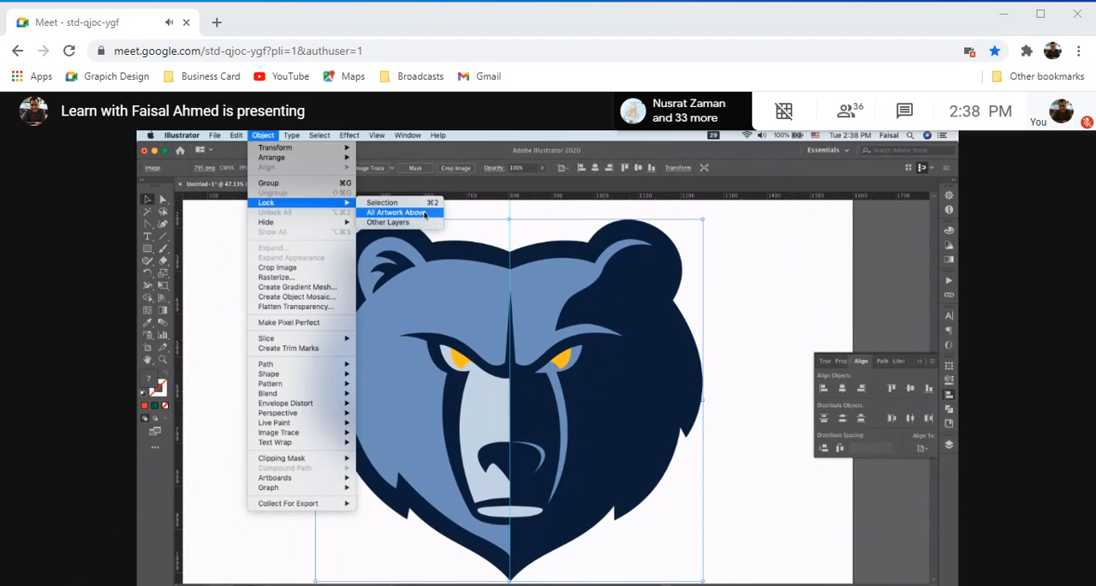
left_click(382, 202)
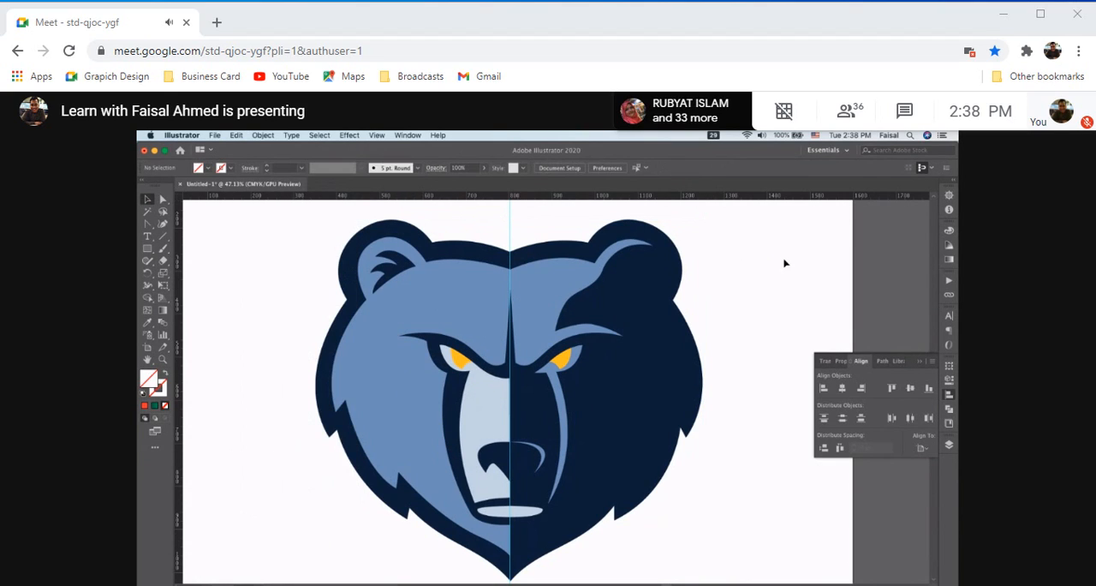
With the Pen tool, trace the head's outer top edge from the centre guide to the left ear's base near X 622, Y 234 px, and remove the outgoing handle
scroll(453, 287, "up", 3, "alt")
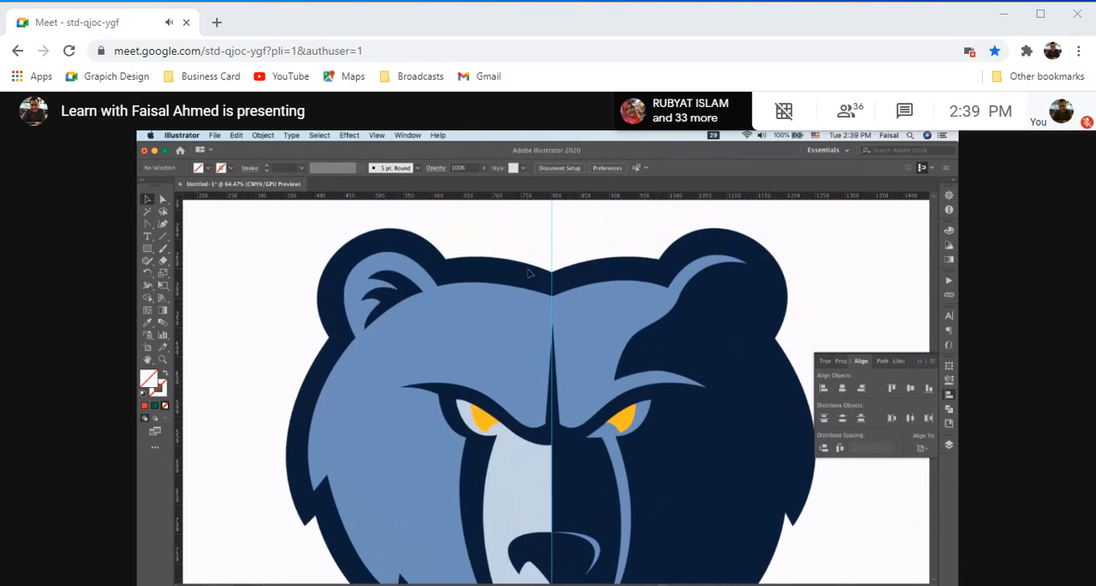
scroll(420, 262, "down", 3)
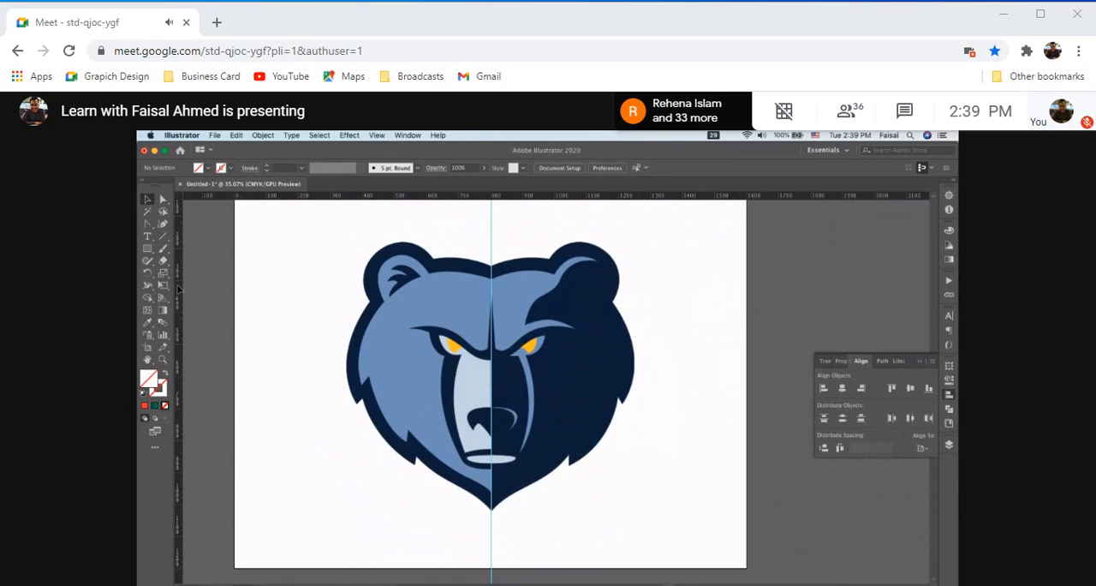
left_click(147, 225)
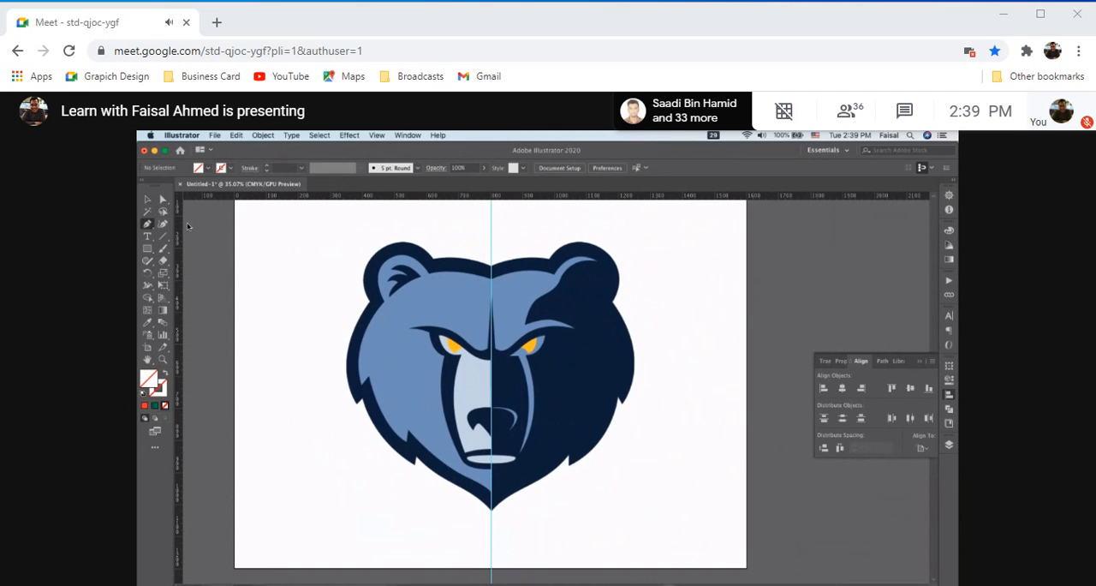
scroll(284, 256, "up", 2)
scroll(284, 256, "up", 1)
scroll(396, 319, "up", 3)
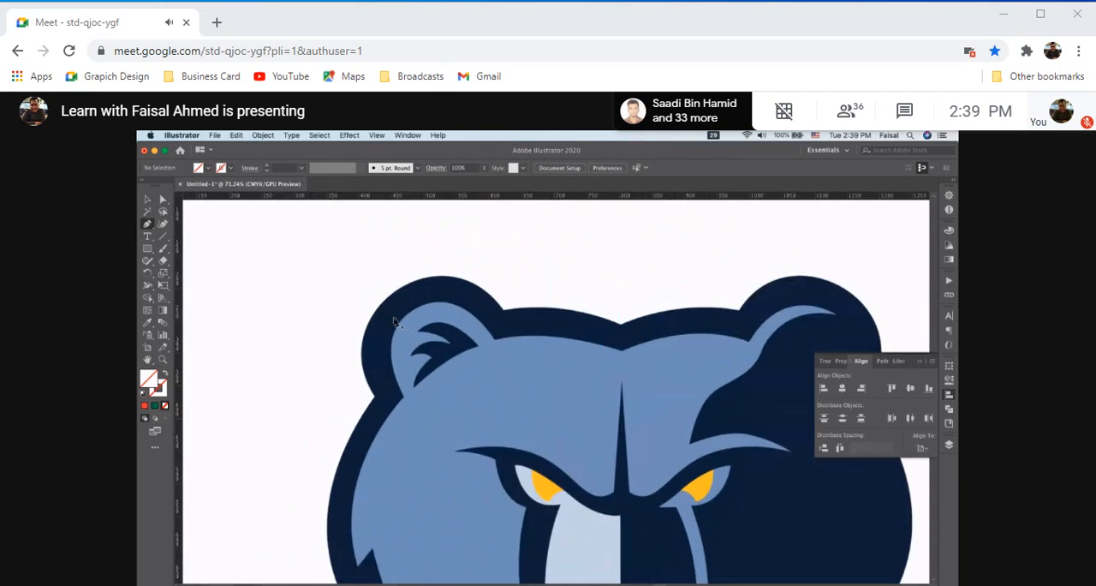
scroll(634, 325, "up", 4)
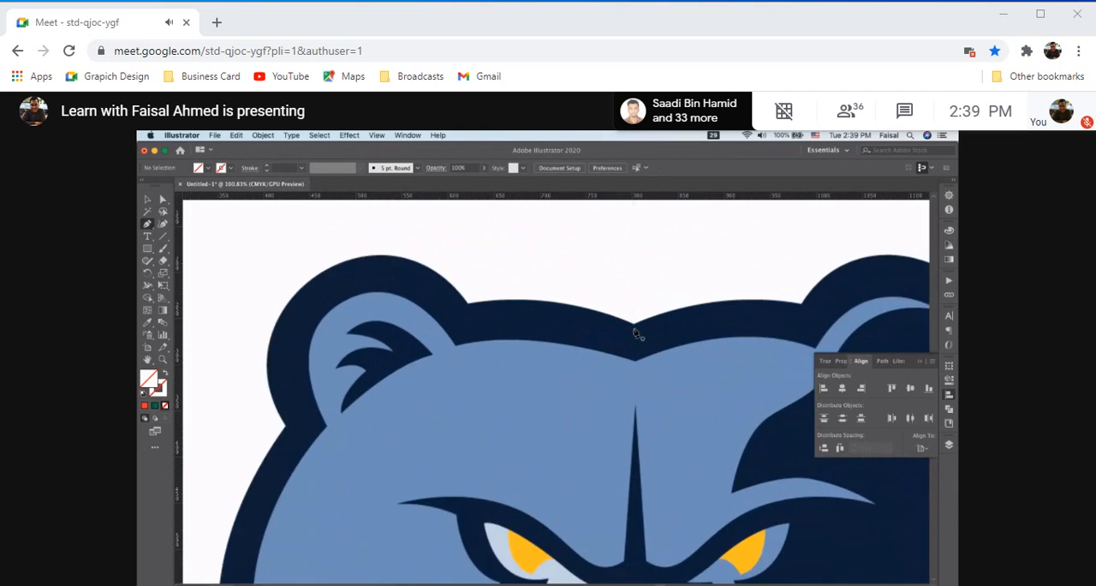
scroll(634, 330, "left", 2)
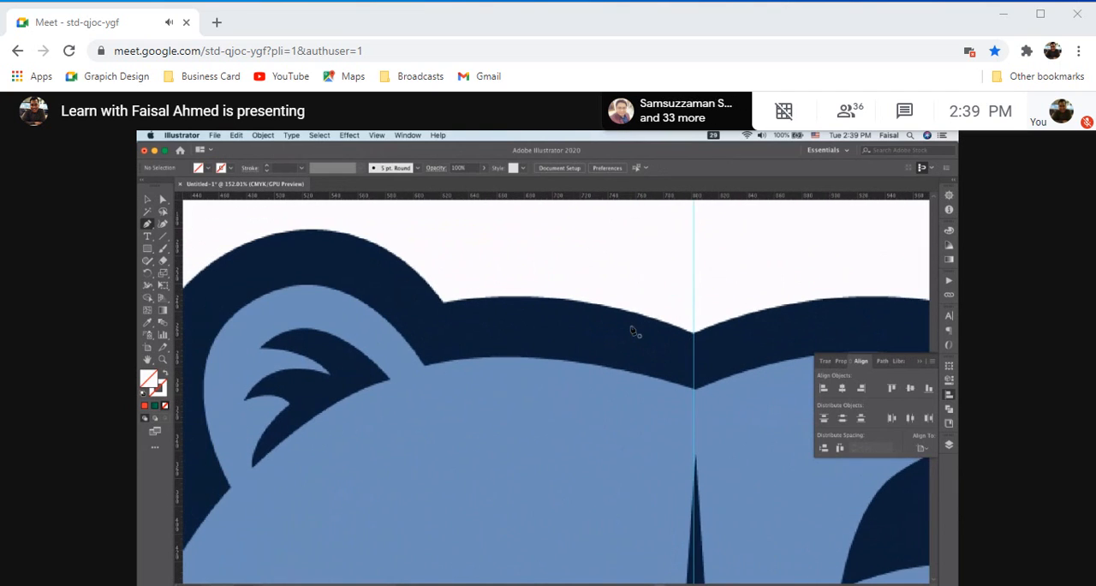
left_click(694, 334)
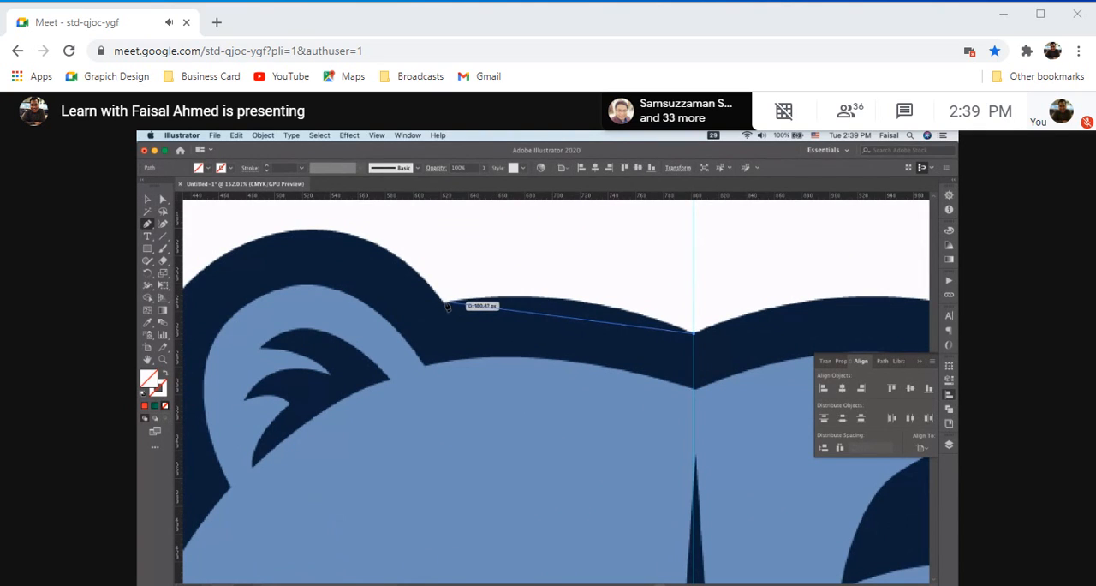
left_click_drag(444, 300, 296, 333)
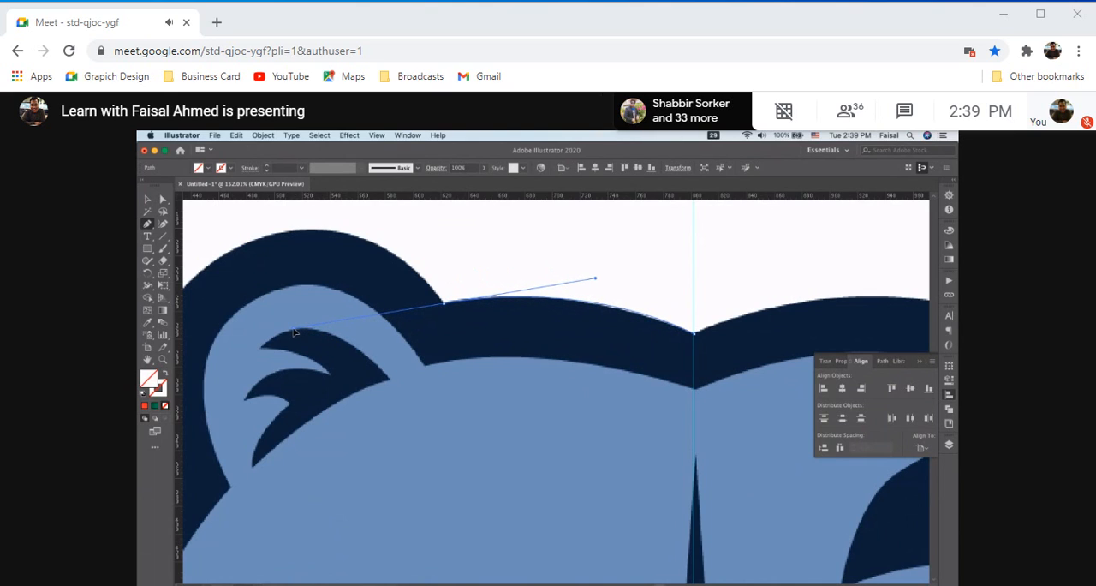
left_click_drag(295, 332, 295, 334)
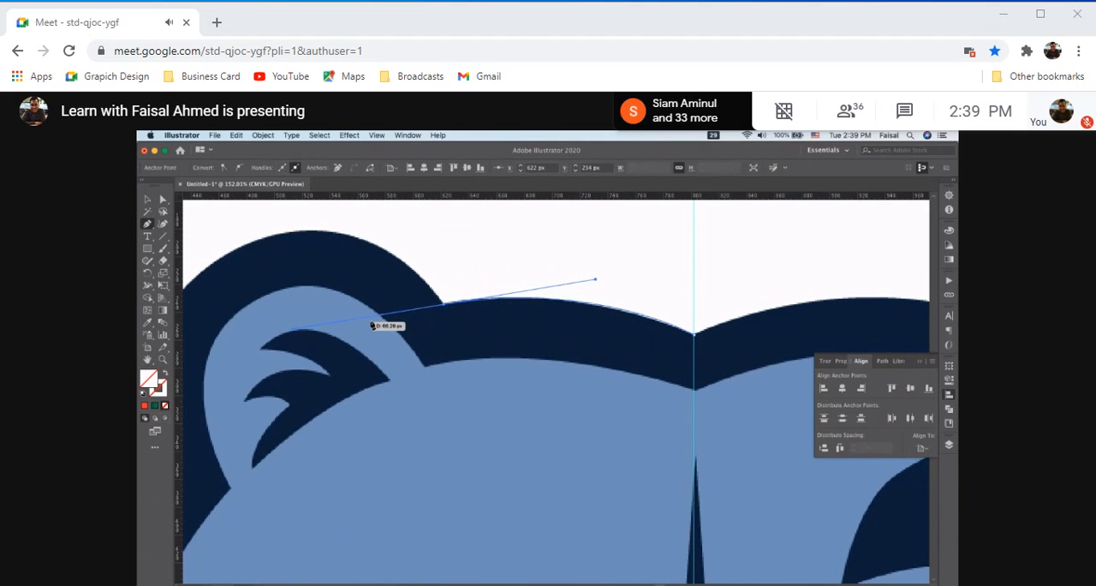
left_click(444, 305)
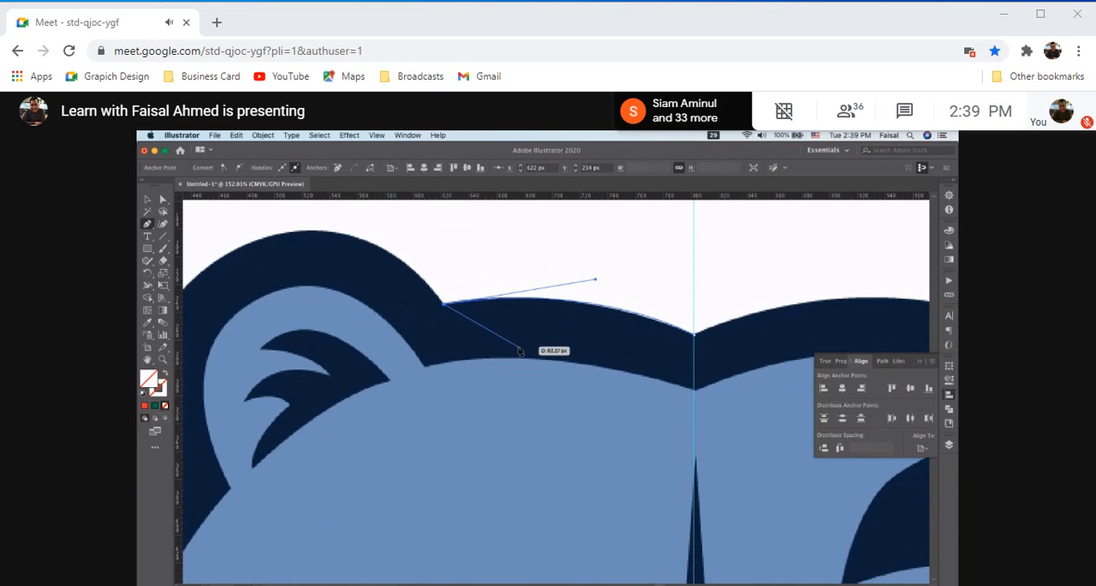
Continue the path over the left ear with a curved segment to about X 452, Y 208 px, and remove its outgoing handle
scroll(520, 348, "up", 5)
scroll(519, 350, "down", 1)
scroll(520, 350, "down", 5)
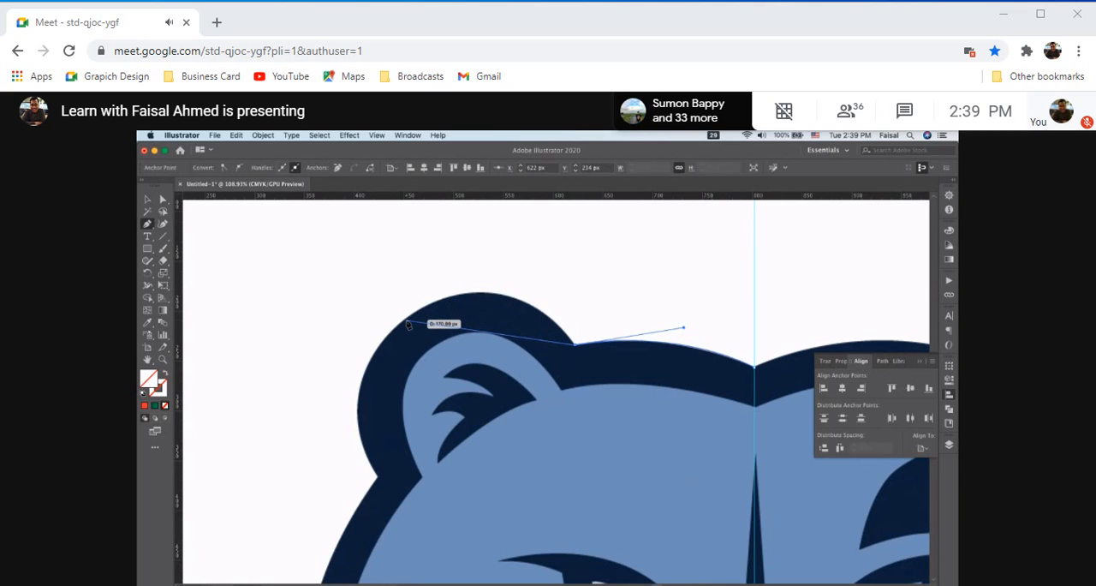
left_click_drag(406, 320, 300, 397)
left_click_drag(300, 398, 299, 395)
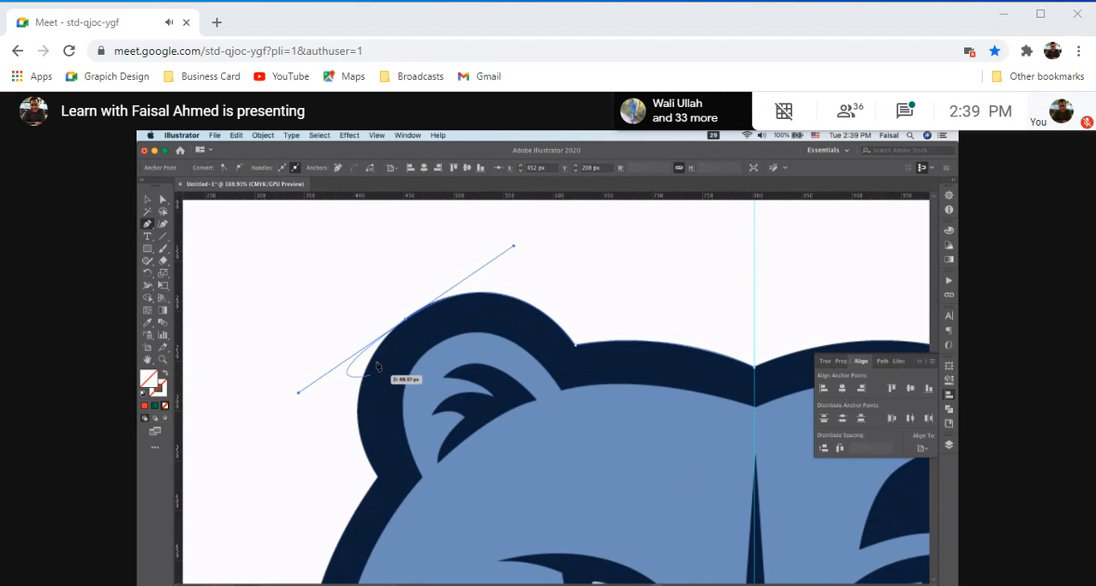
left_click(407, 322)
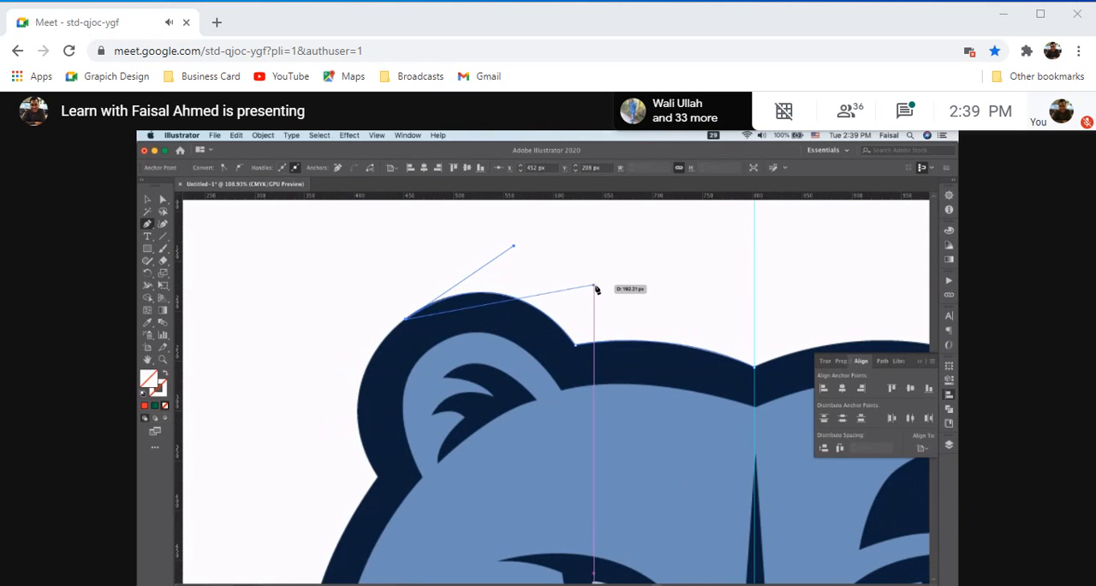
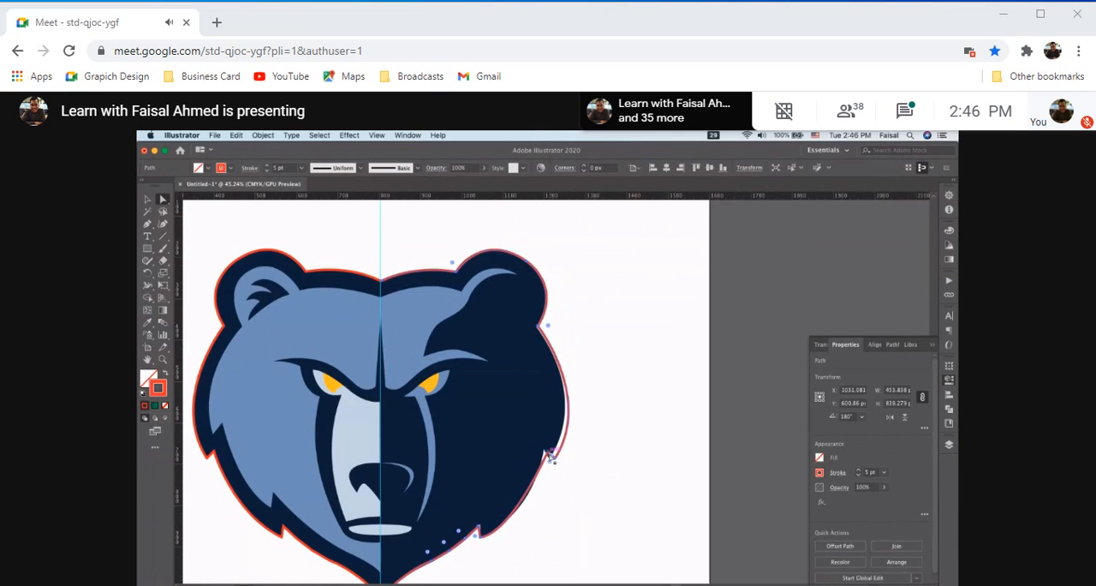
Adjust the mirrored outline's cheek curve and the notch anchor of the right cheek's fur tuft to follow the bear's edge
scroll(569, 395, "up", 4)
left_click_drag(576, 400, 603, 448)
mouse_move(636, 344)
left_mouse_down()
mouse_move(622, 342)
mouse_move(685, 384)
mouse_move(628, 355)
left_mouse_up()
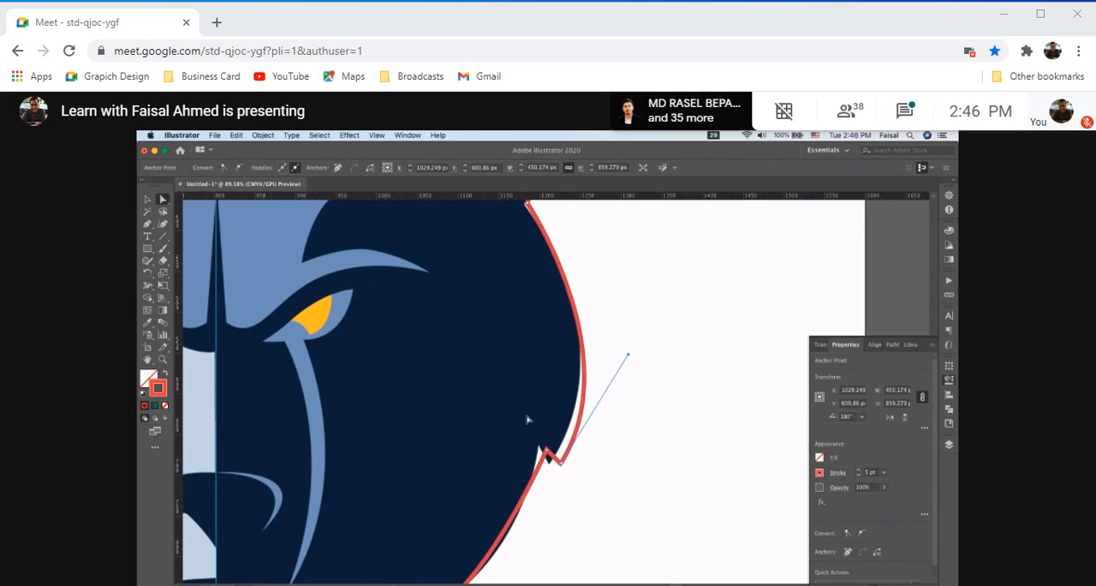
left_click(548, 456)
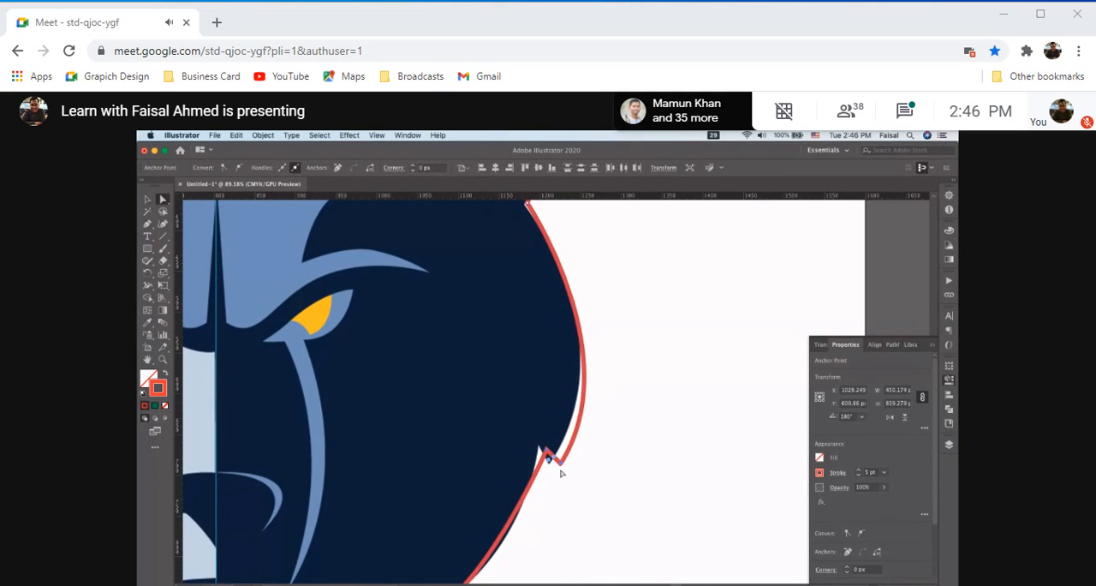
mouse_move(549, 456)
left_mouse_down()
mouse_move(561, 480)
mouse_move(552, 462)
left_mouse_up()
Reshape the lower right cheek curve by extending the direction handle at the jaw tuft's tip until it follows the bear's edge
scroll(619, 521, "down", 3)
scroll(619, 521, "left", 2)
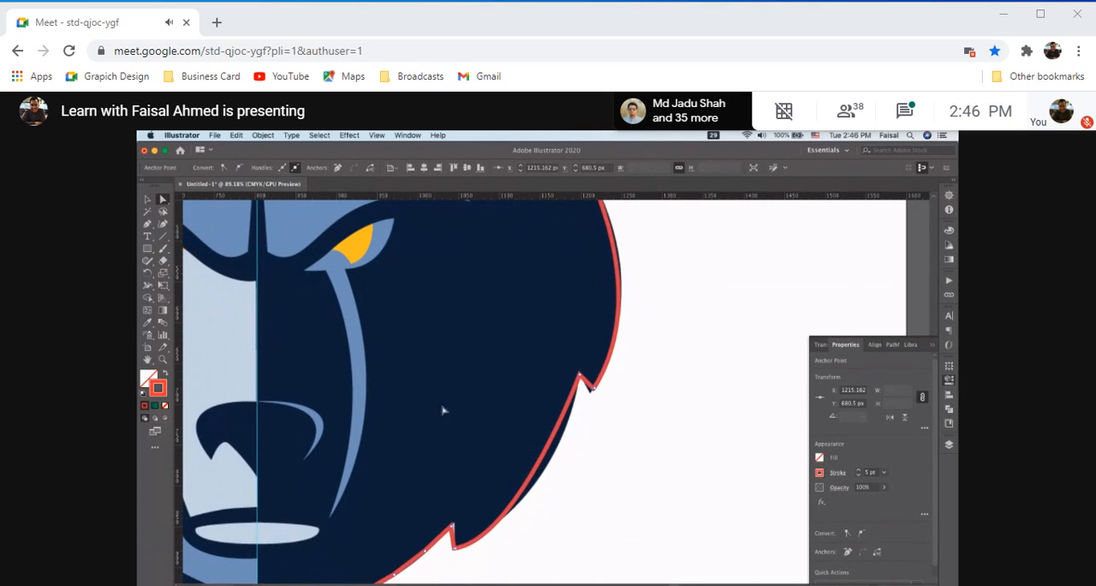
left_click_drag(509, 451, 597, 511)
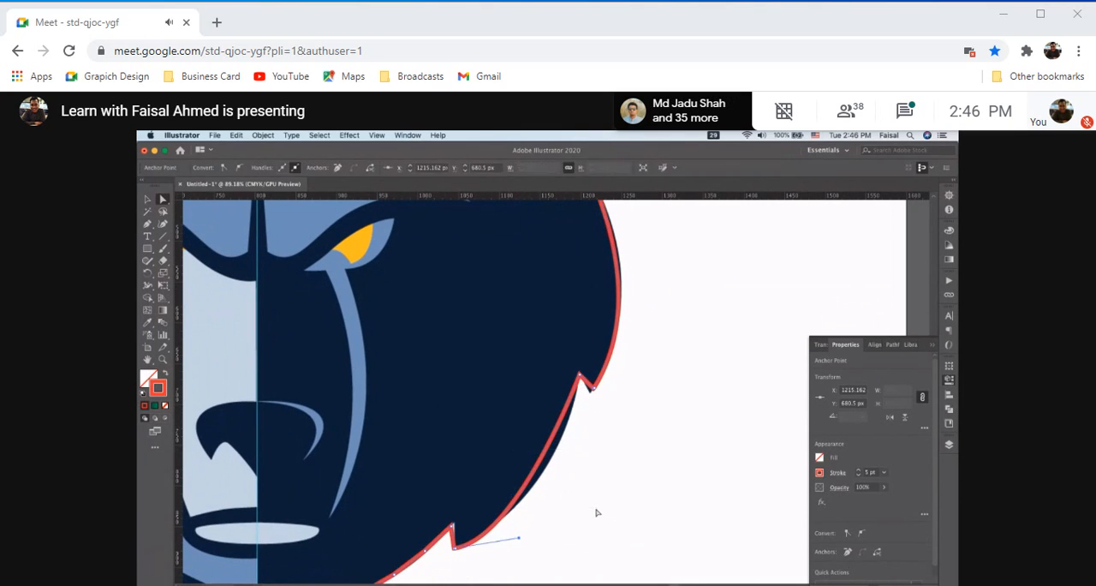
mouse_move(518, 537)
left_mouse_down()
mouse_move(519, 557)
mouse_move(554, 515)
left_mouse_up()
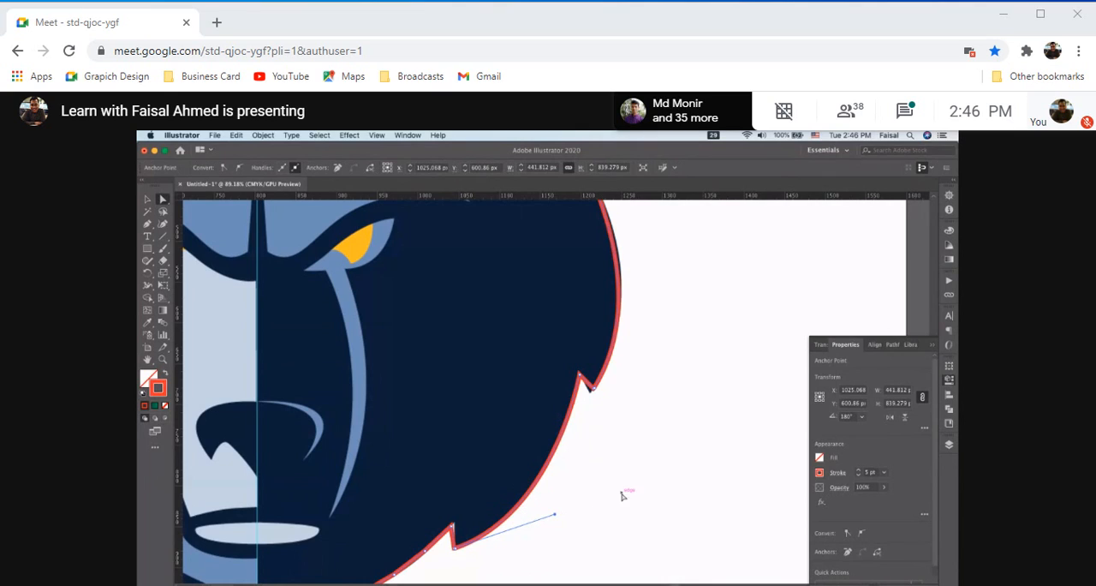
Move the right cheek tuft's tip anchor to about X 1211.5, Y 684.5 px, and lengthen its handle to refit the cheek curve
left_click_drag(593, 388, 591, 391)
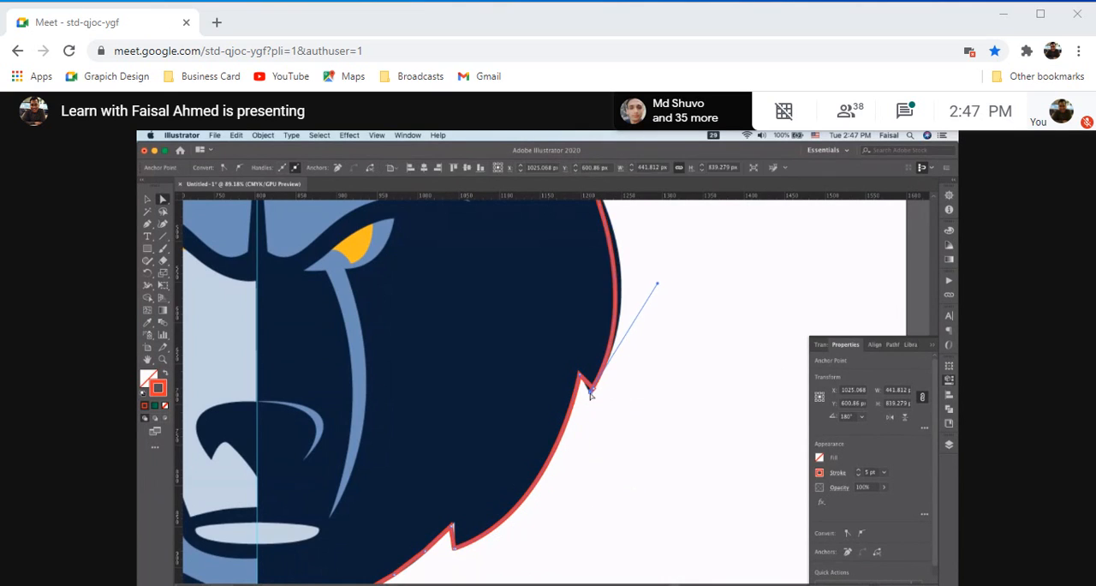
mouse_move(656, 284)
left_mouse_down()
mouse_move(668, 300)
mouse_move(673, 274)
left_mouse_up()
scroll(609, 367, "down", 5)
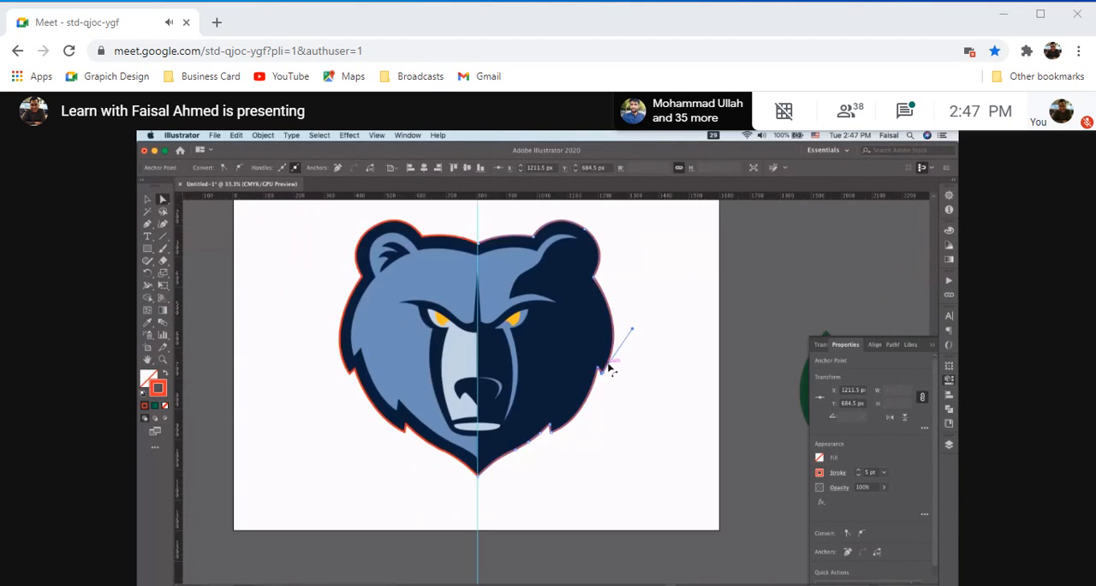
Deselect the outline and examine how closely it follows both sides of the bear's head
scroll(580, 393, "up", 5)
scroll(618, 385, "down", 5)
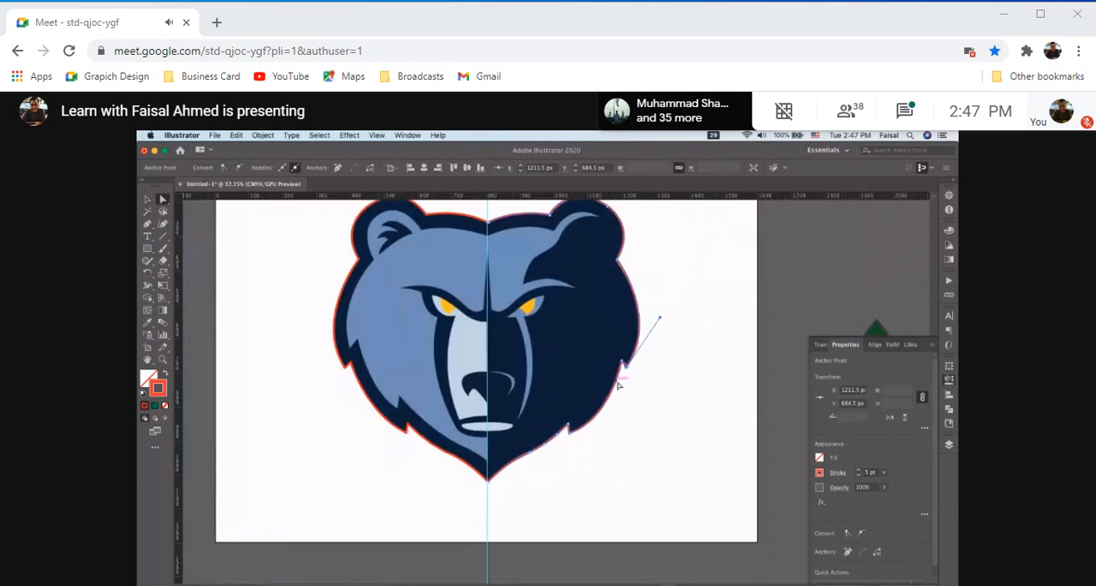
scroll(581, 425, "up", 5)
scroll(688, 411, "down", 5)
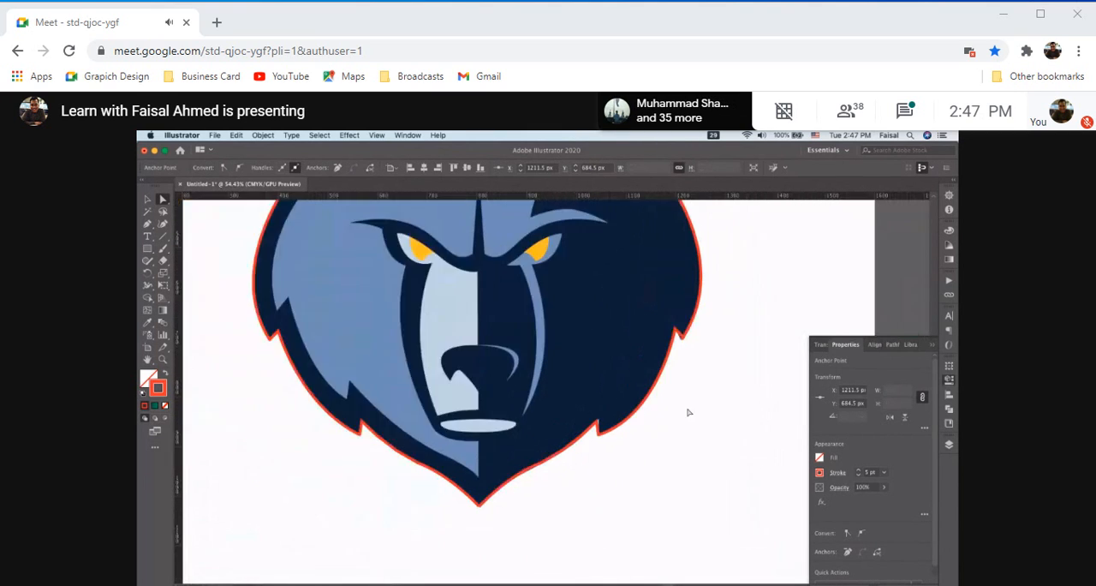
left_click(741, 370)
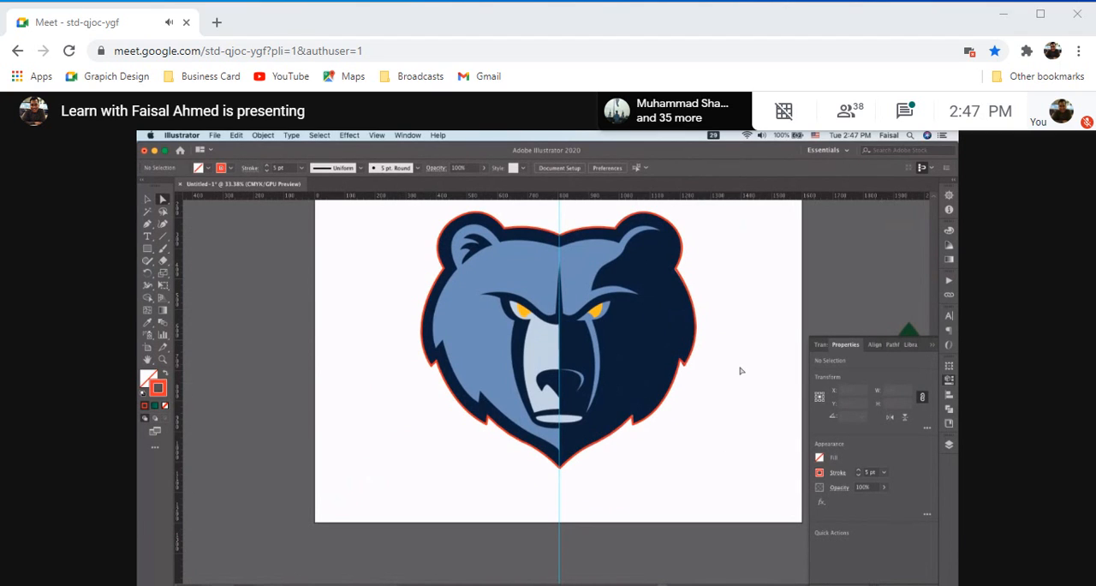
scroll(430, 379, "up", 3)
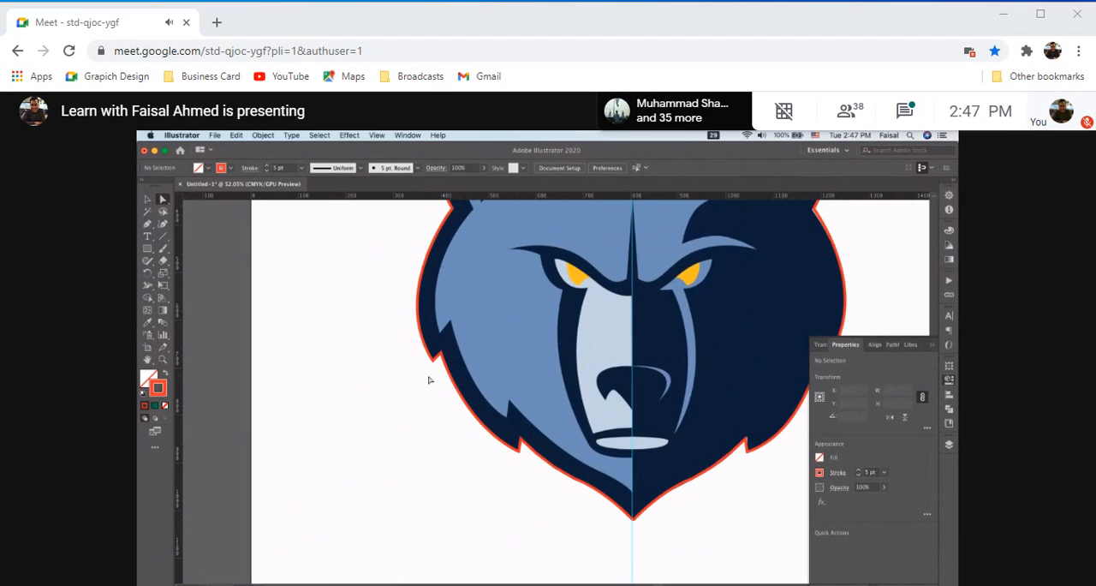
scroll(430, 379, "down", 2)
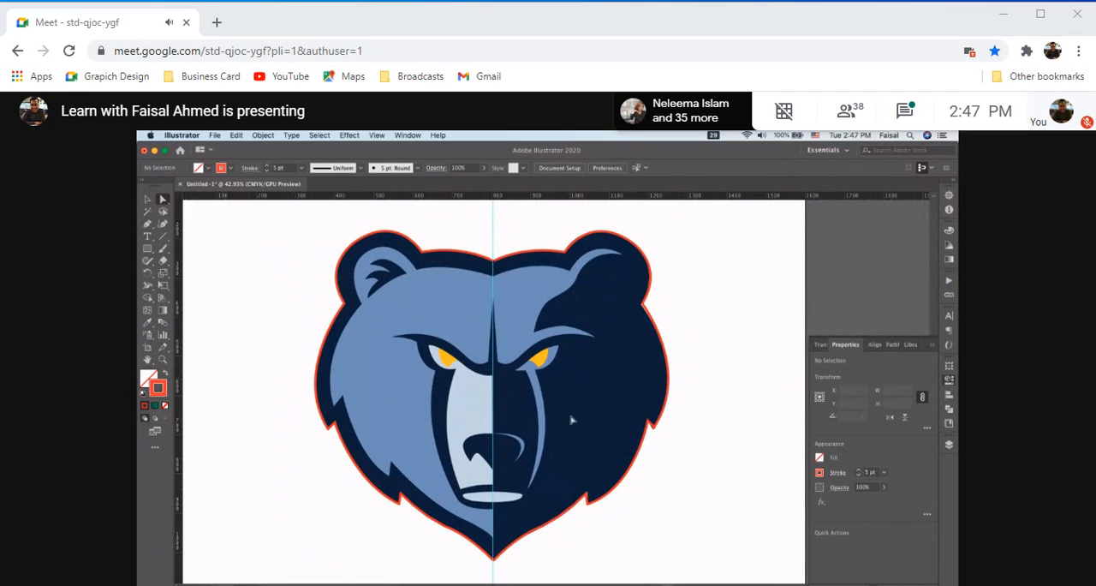
key("super+Tab")
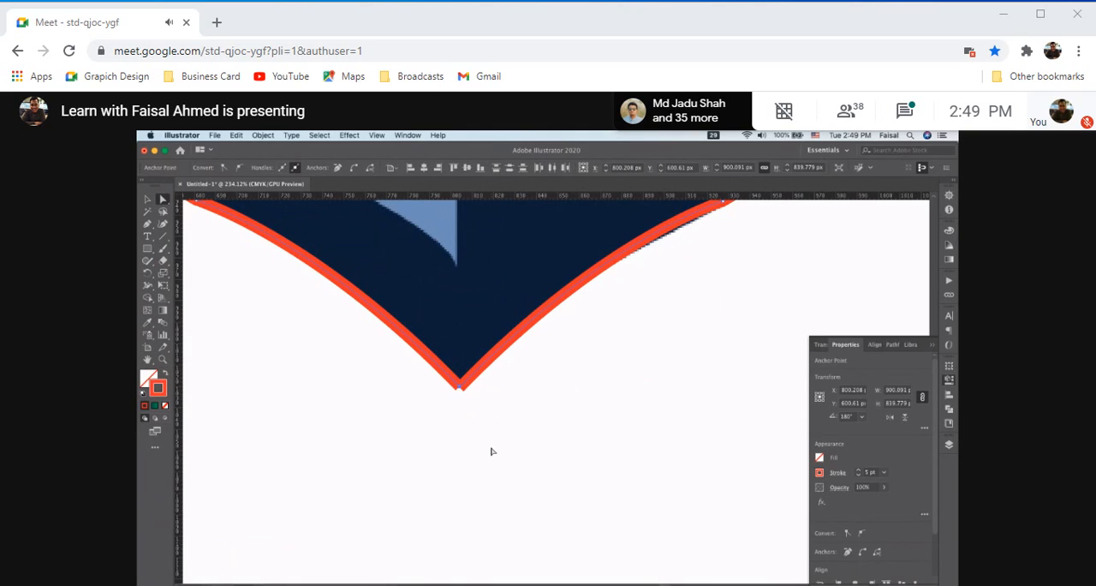
Average the outline's two end anchors at the chin tip and join them into one point
right_click(468, 378)
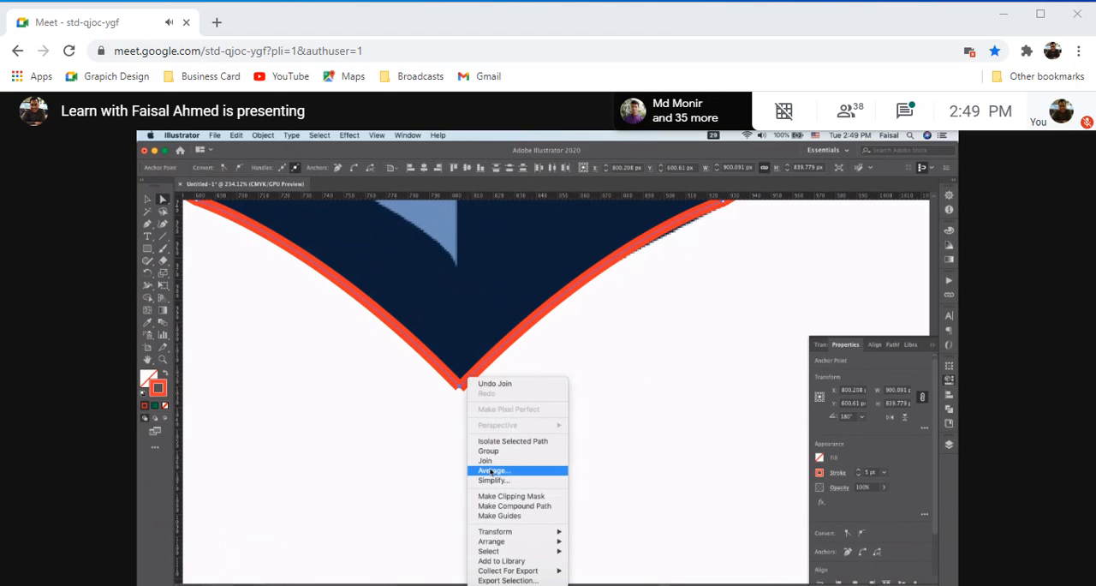
left_click(493, 470)
left_click(557, 404)
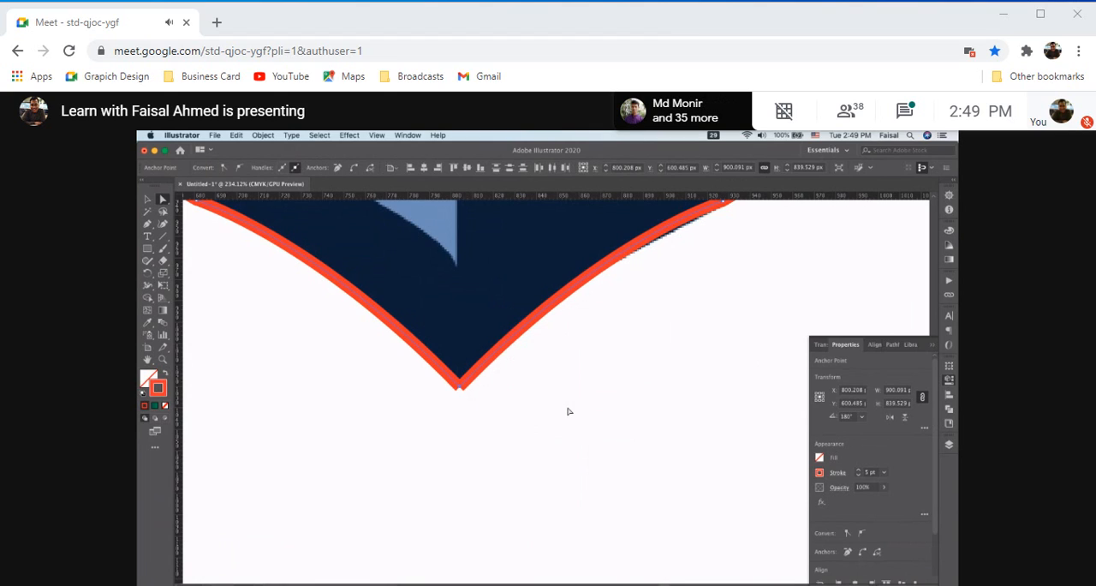
left_click_drag(428, 341, 496, 421)
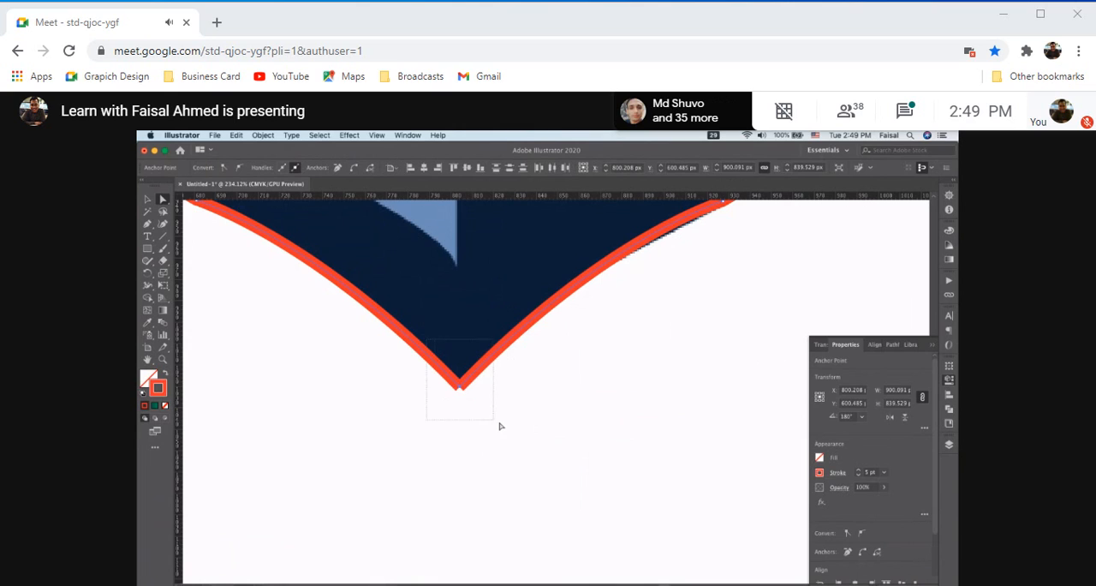
right_click(463, 385)
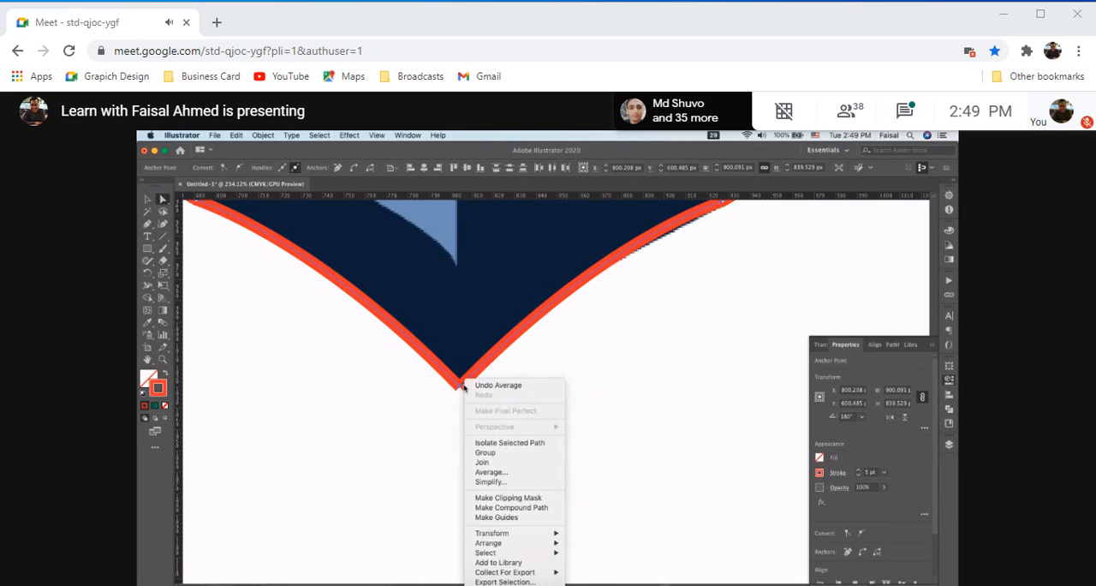
left_click(492, 465)
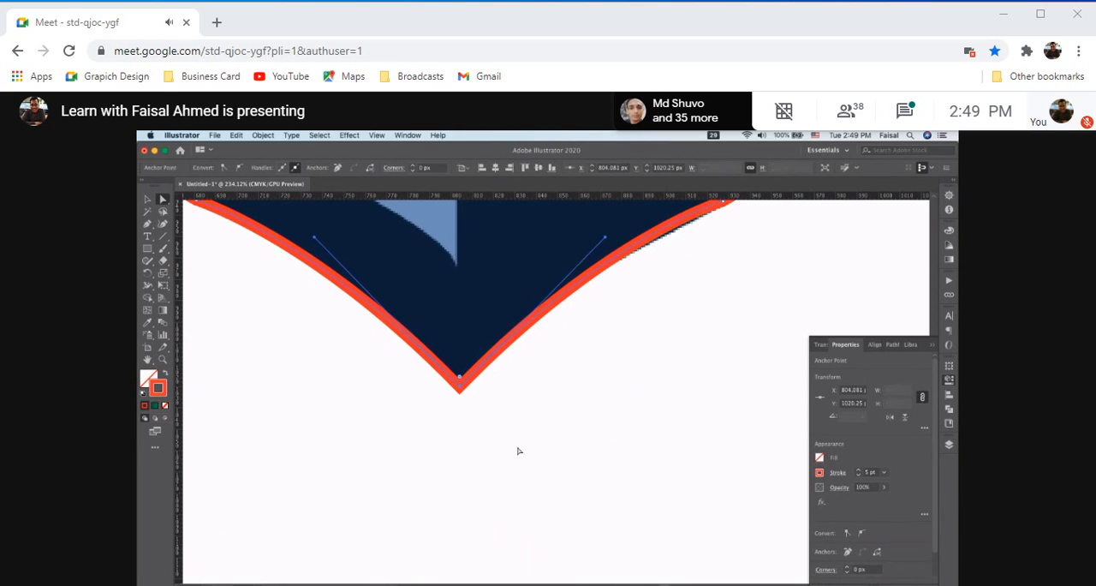
left_click(517, 449)
Show the guides and move the vertical centre guide to X 804 px, in line with the notch of the outline's top edge
scroll(489, 484, "down", 3)
scroll(488, 486, "up", 2)
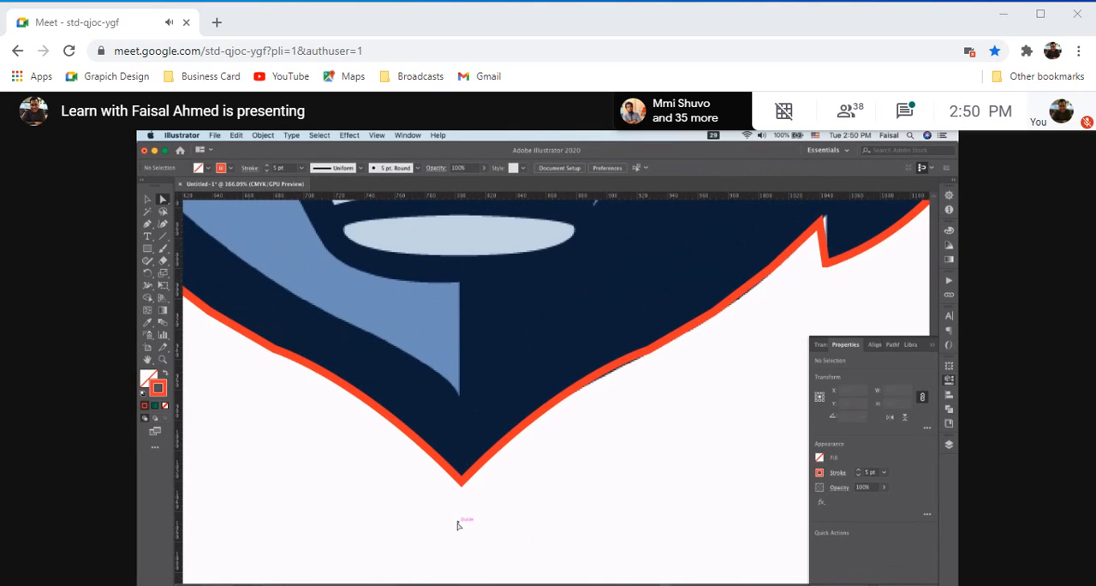
key("super+semicolon")
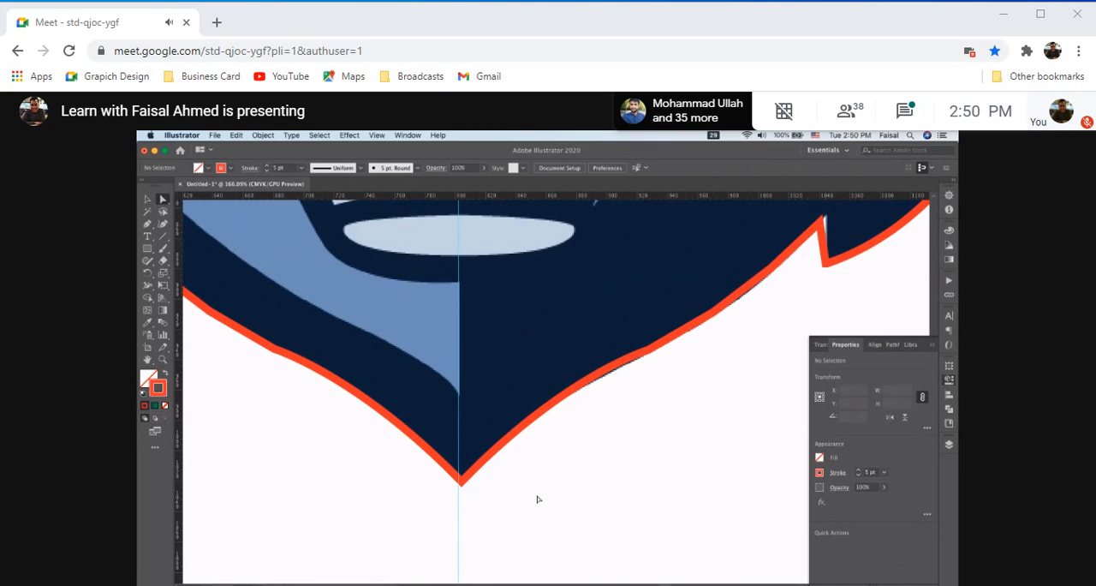
scroll(538, 499, "up", 3)
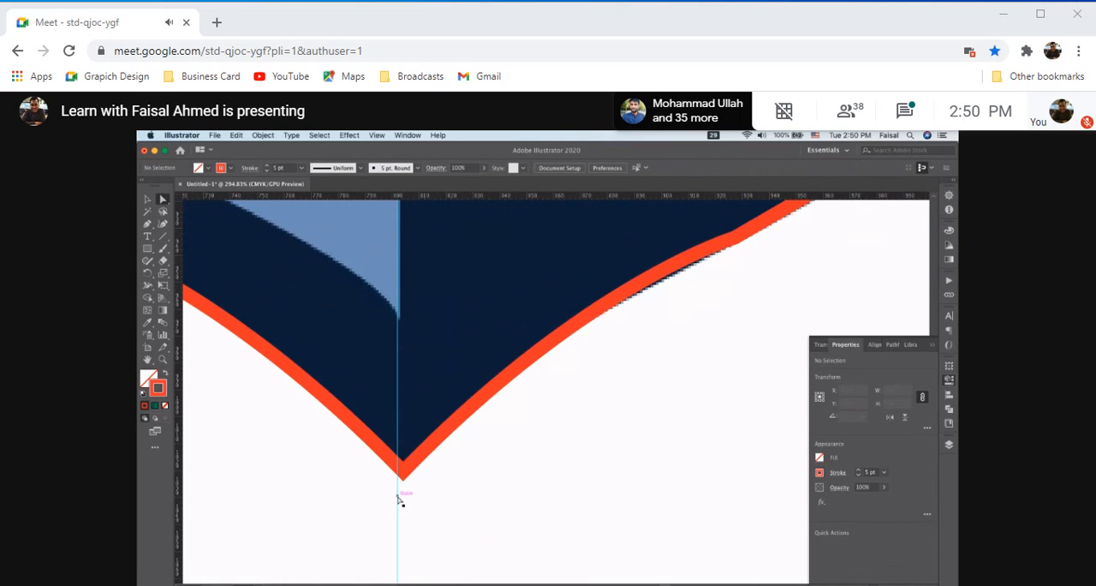
scroll(397, 501, "up", 10)
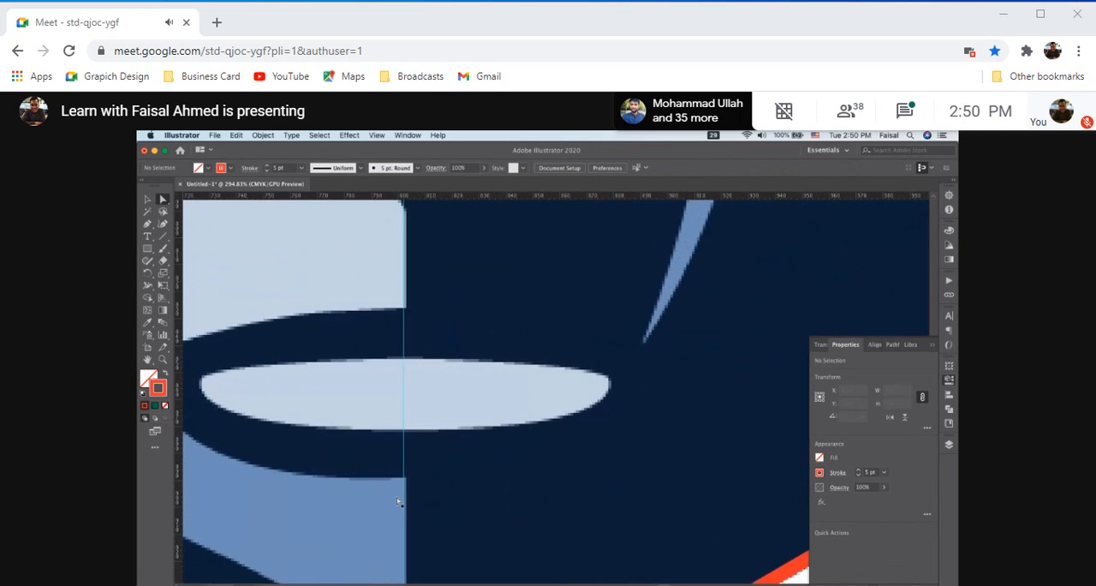
scroll(396, 501, "up", 5)
scroll(394, 502, "down", 5)
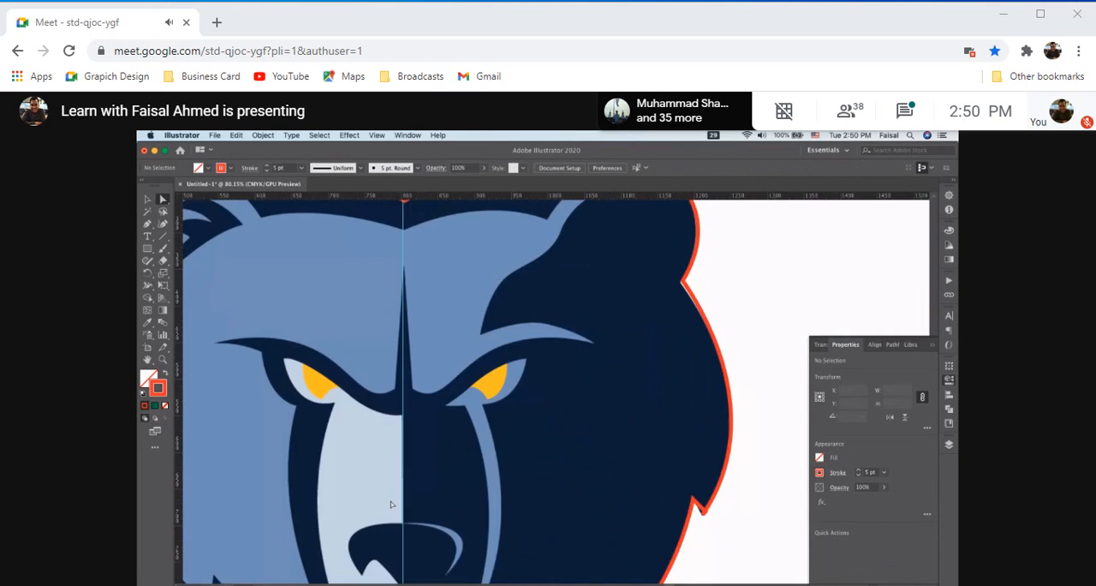
scroll(390, 504, "up", 6)
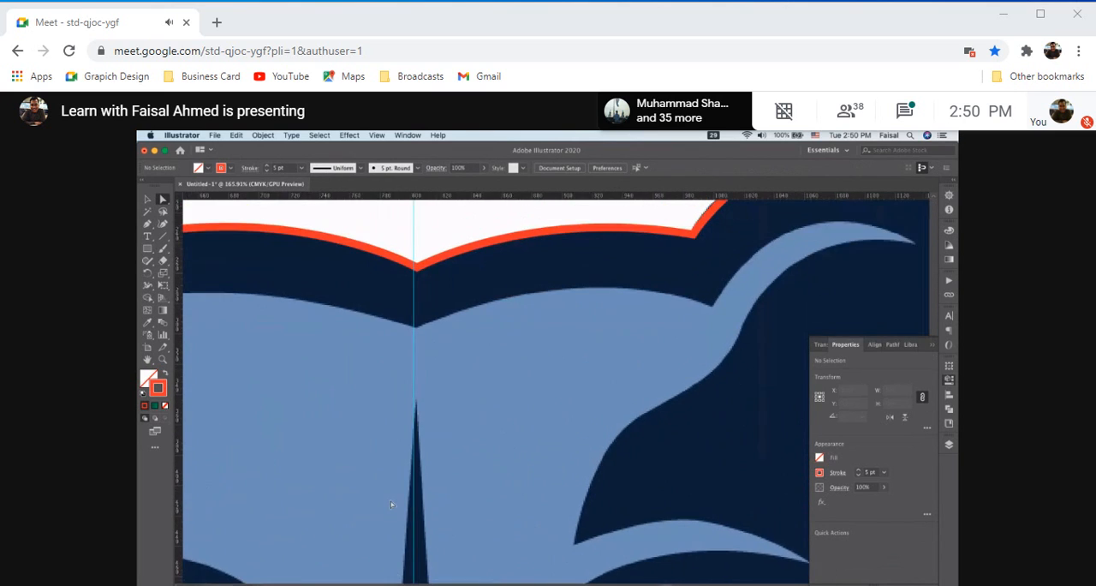
scroll(391, 504, "up", 8)
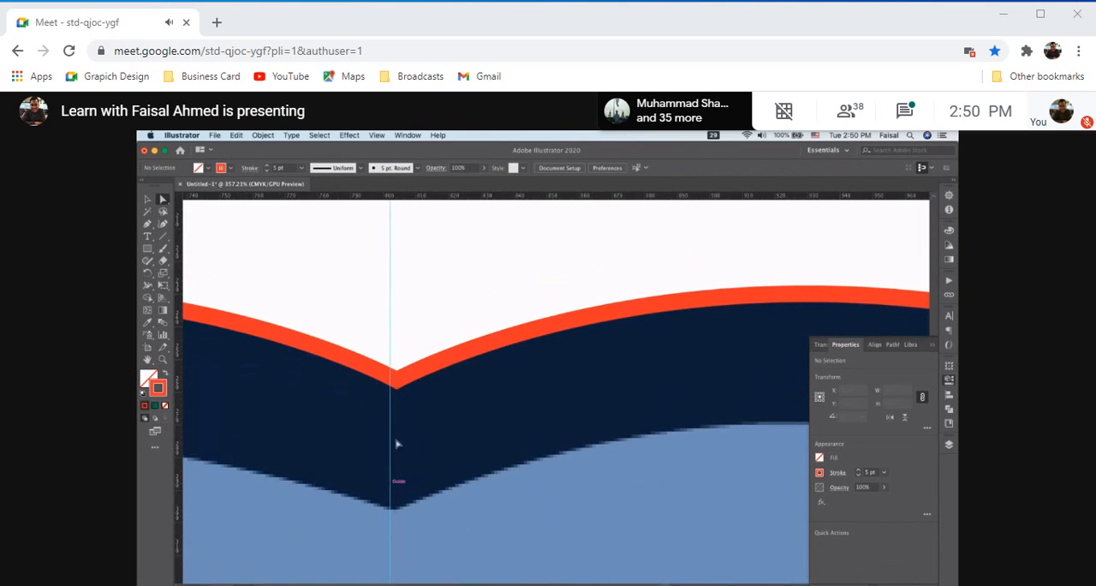
left_click_drag(390, 360, 397, 362)
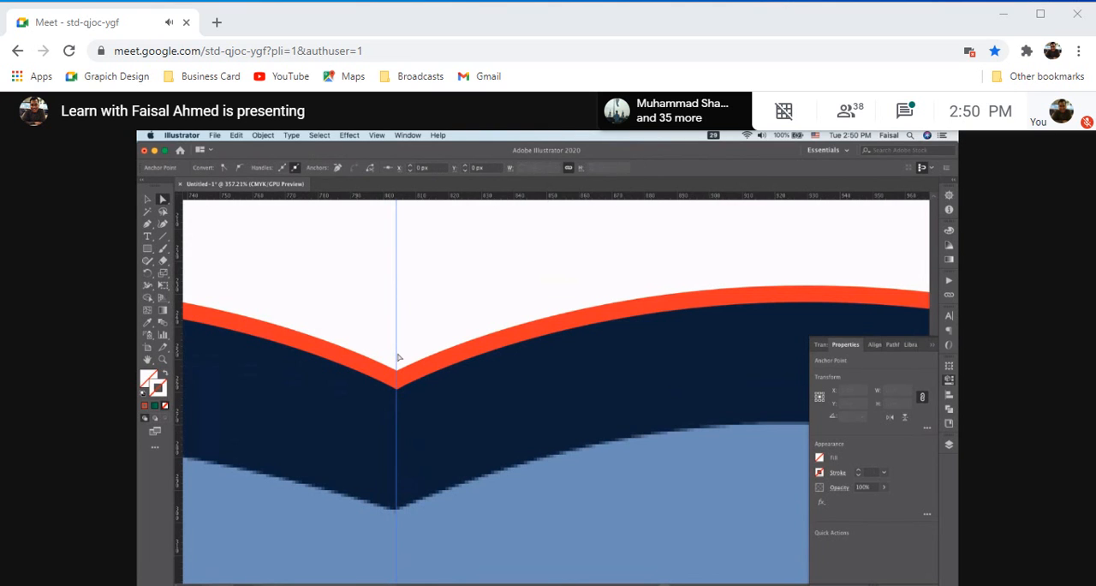
scroll(330, 504, "down", 8)
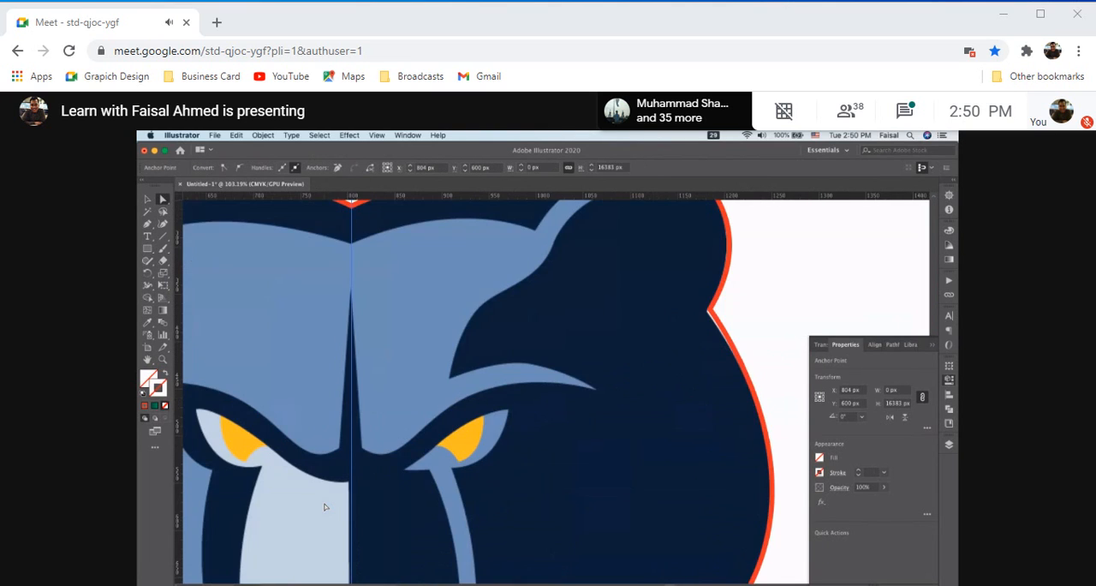
scroll(324, 507, "down", 5)
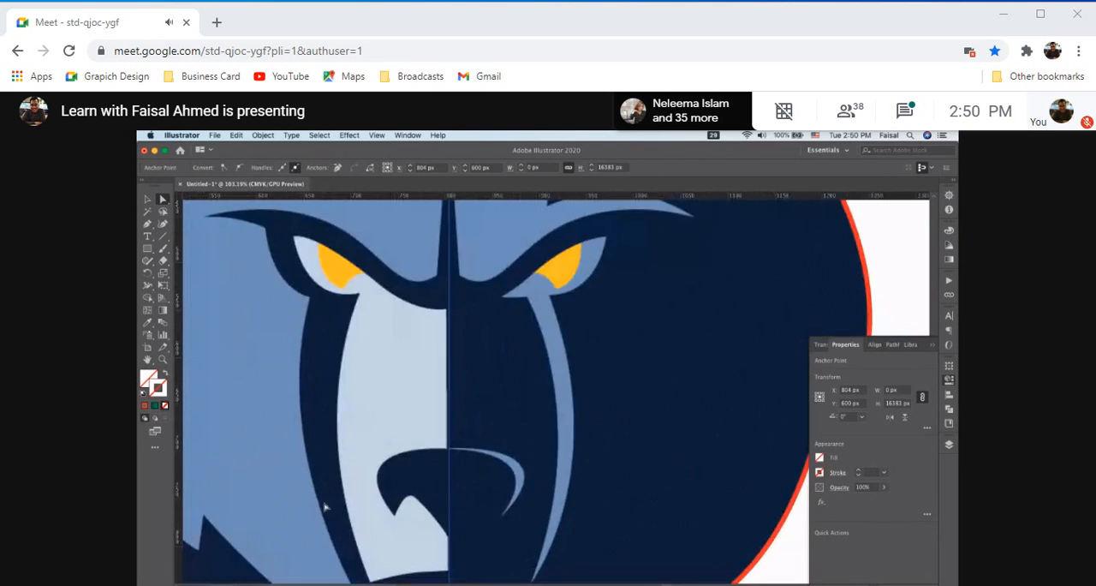
scroll(324, 508, "up", 4)
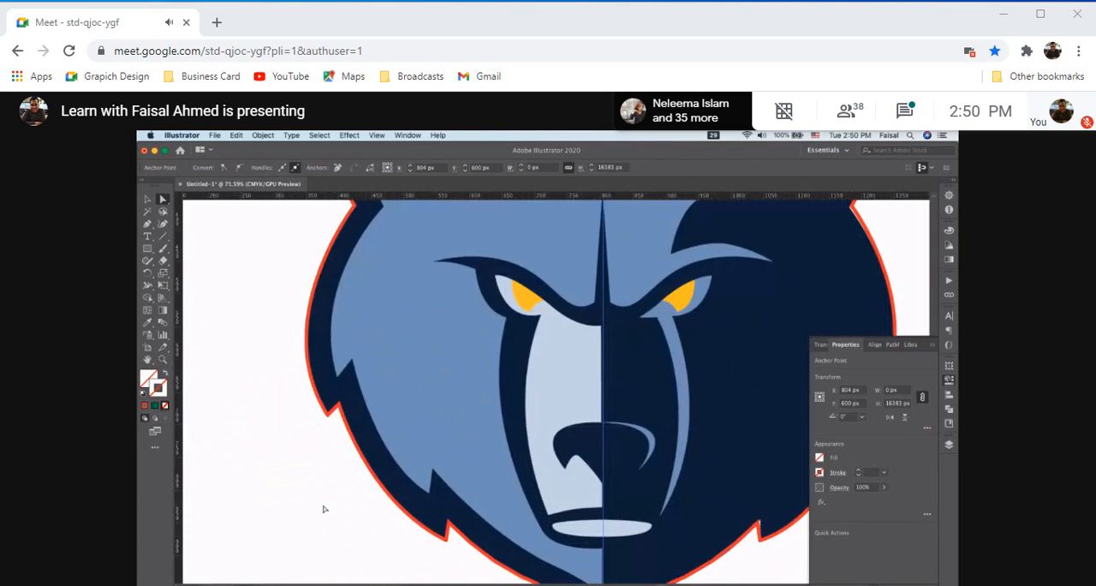
scroll(321, 514, "up", 2)
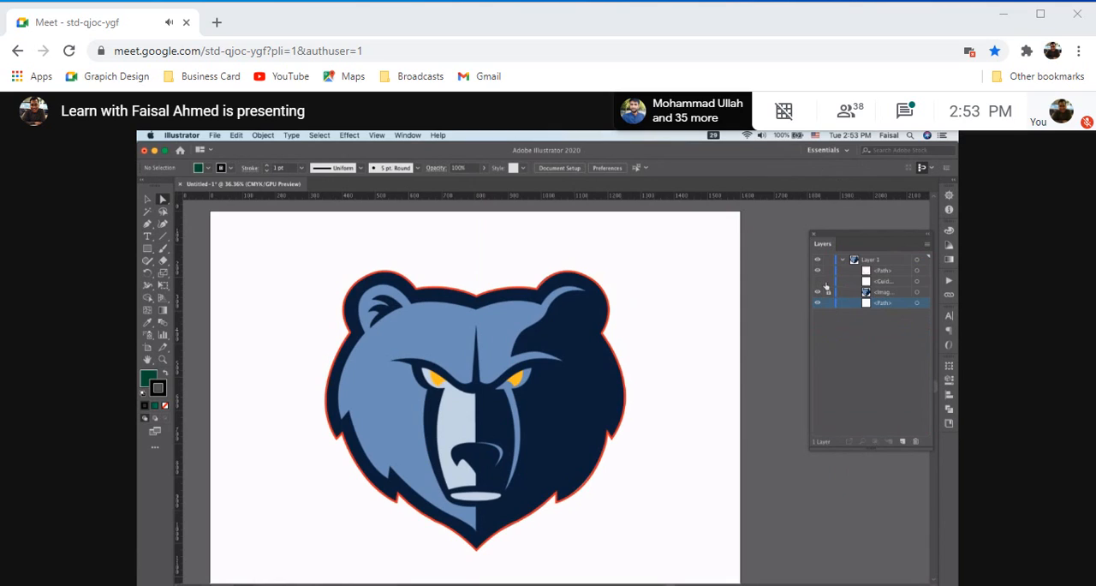
Show the hidden guide, lock the traced outline path, and move the guide above it in Layer 1
left_click(819, 282)
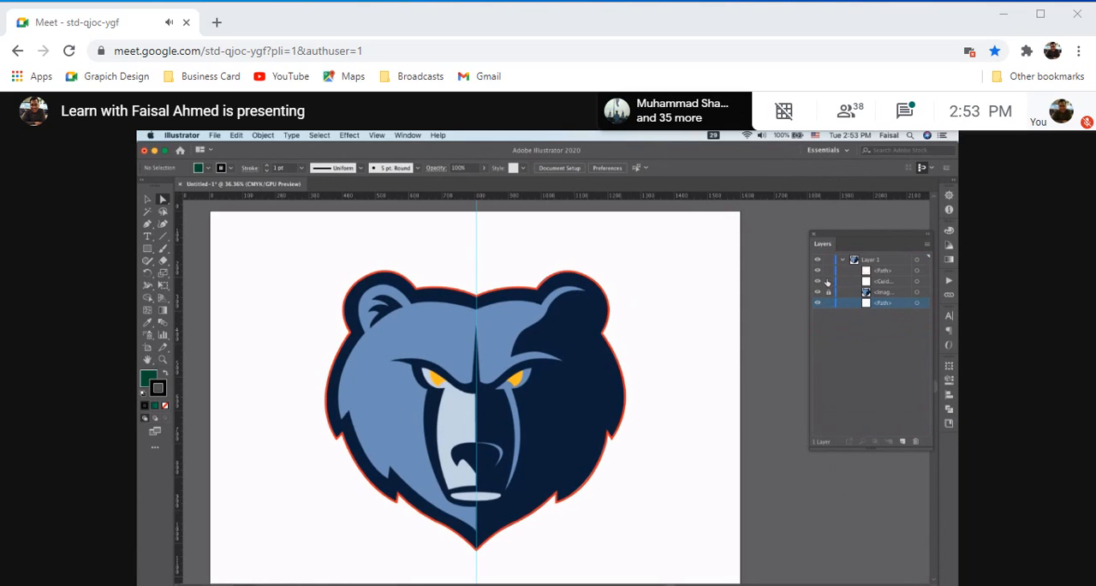
left_click(892, 273)
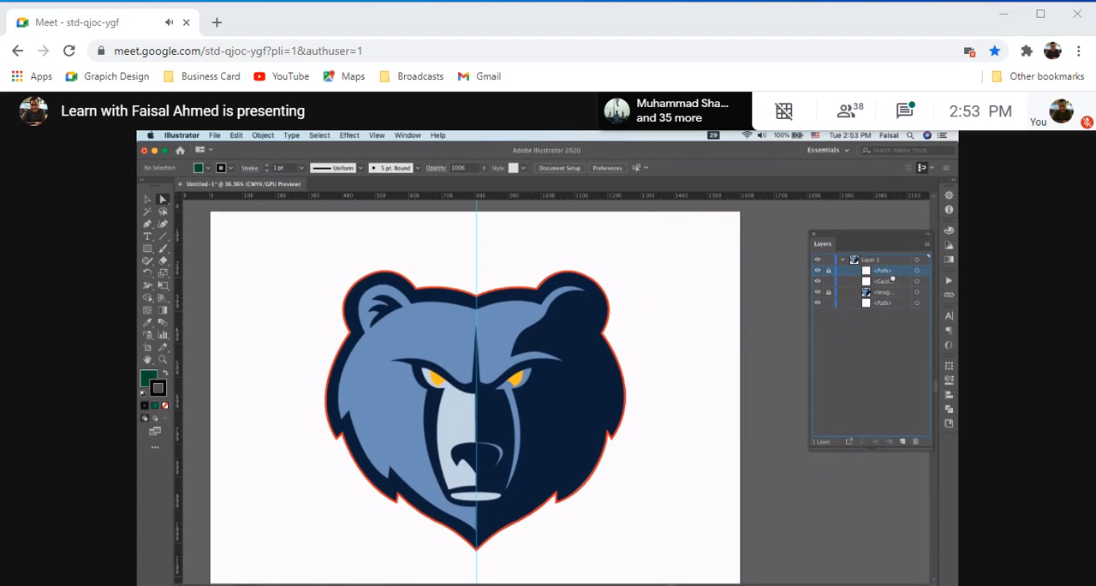
left_click_drag(893, 283, 893, 287)
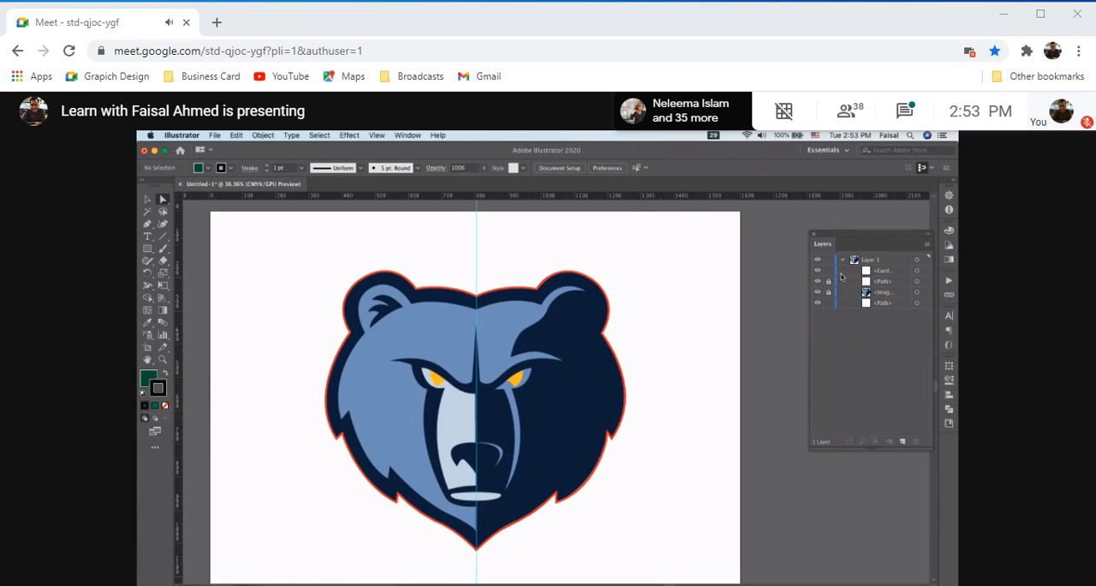
left_click(880, 270)
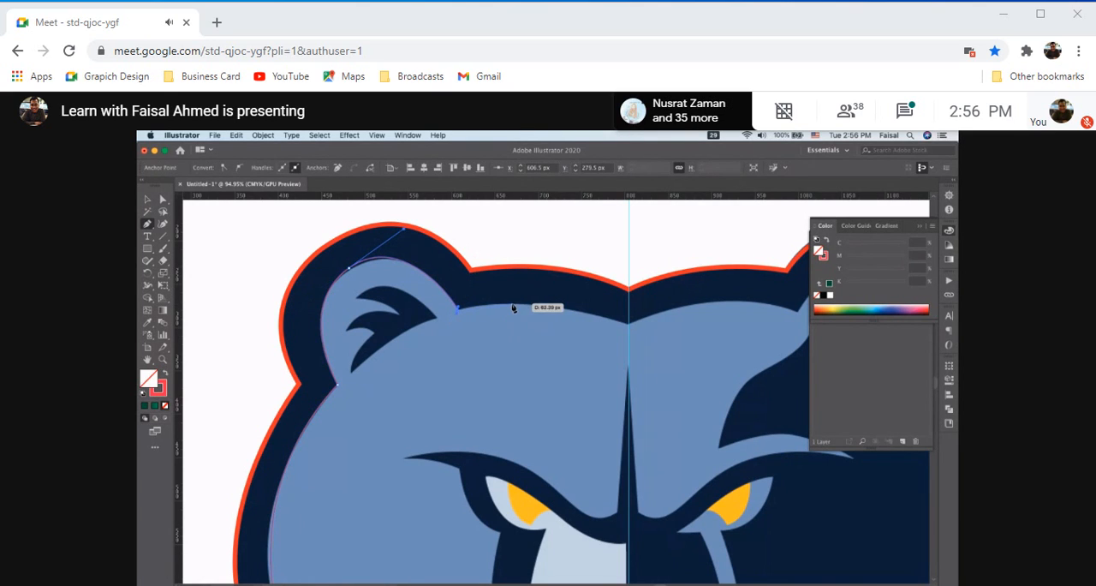
With the Pen tool, continue the light-blue face path from the left ear's inner base with a curve to the centre guide at about X 800.5, Y 297.5 px
left_click(460, 310)
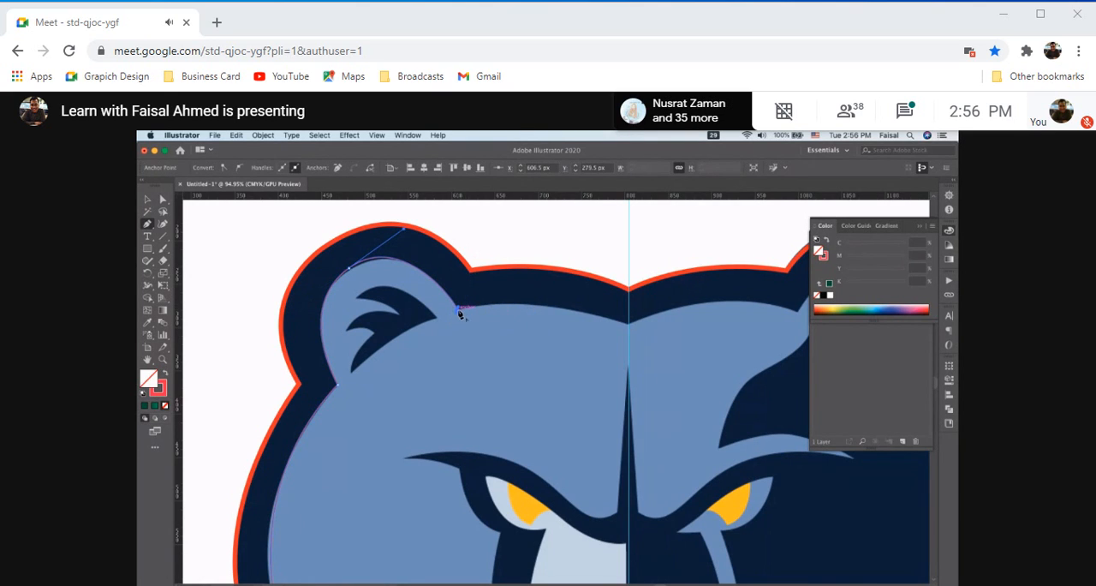
left_click(628, 326)
left_click_drag(639, 346, 720, 364)
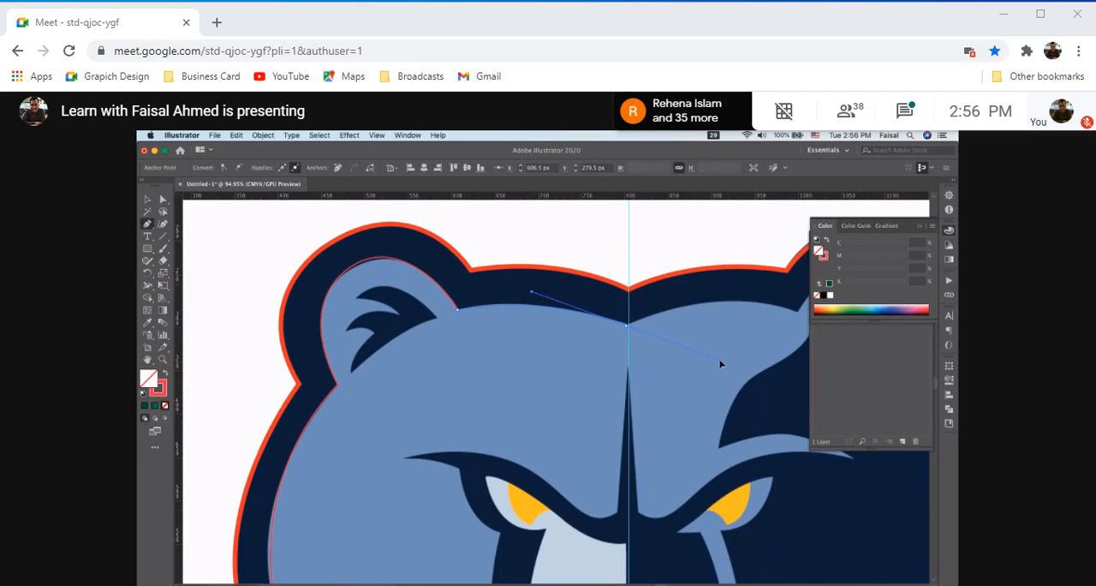
Continue the face path up the centre guide to X 804.5, Y 140.5 px, with straight segments around the left ear to X 308.5, Y 201.5 px
left_click(632, 332)
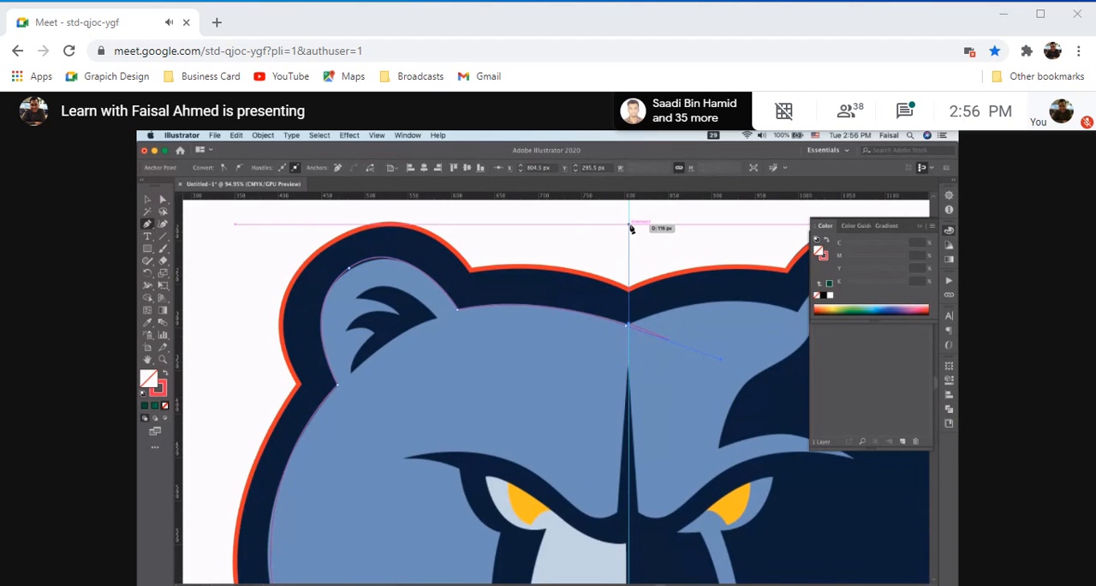
scroll(629, 227, "up", 2)
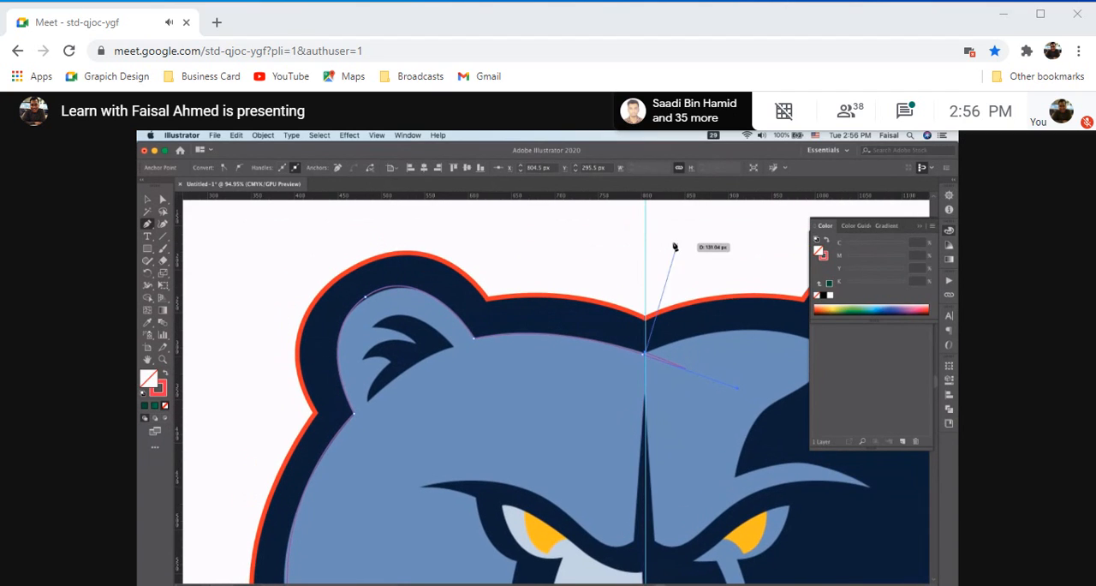
left_click(646, 220)
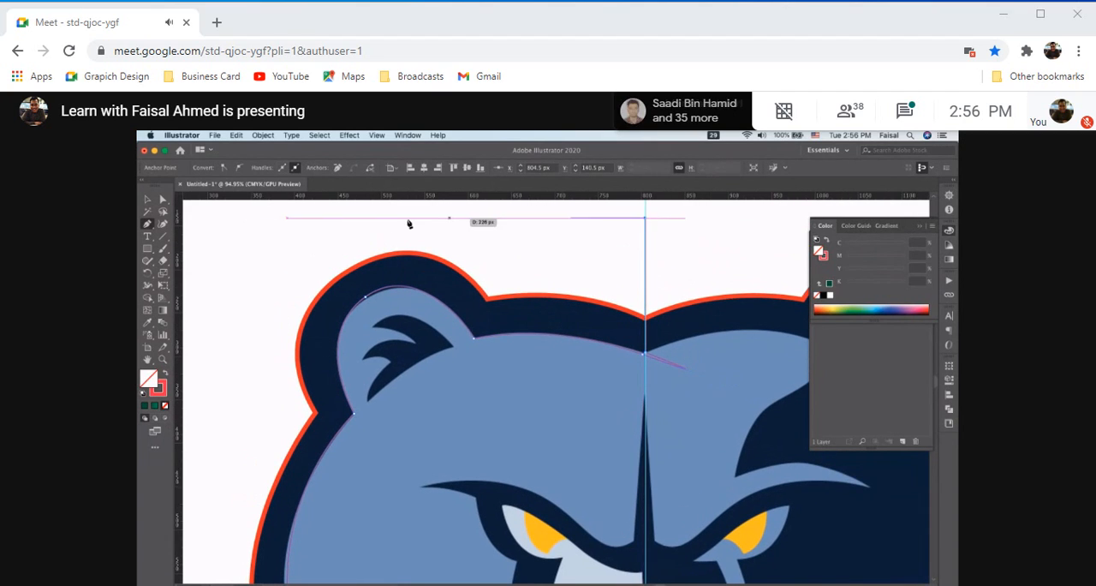
left_click(302, 224)
left_click(217, 269)
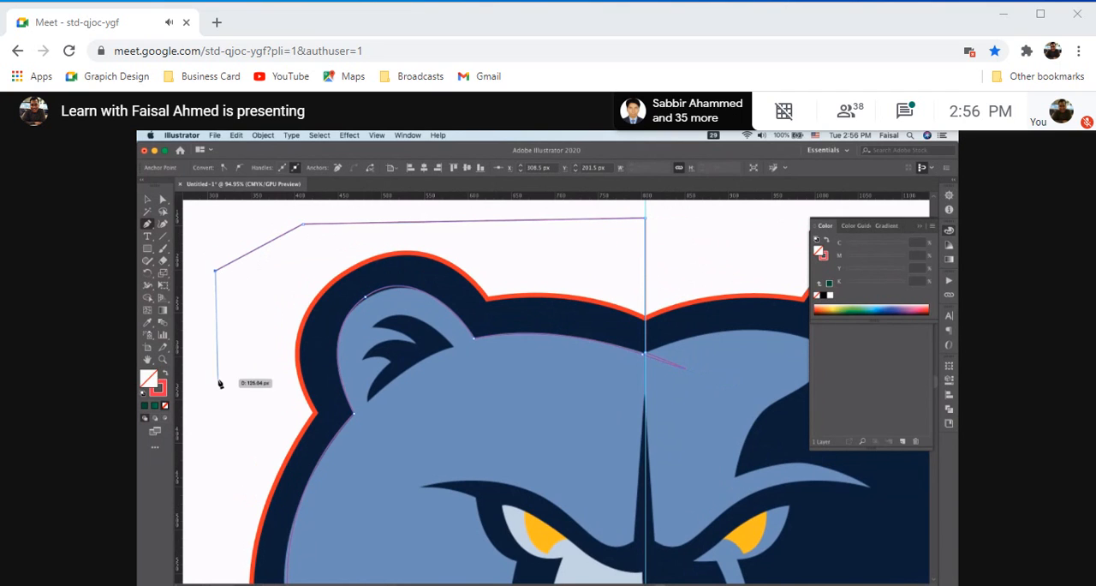
Run straight segments outside the left cheek to the centre guide below the chin, and close the path at the inner chin's starting anchor
scroll(220, 377, "down", 5)
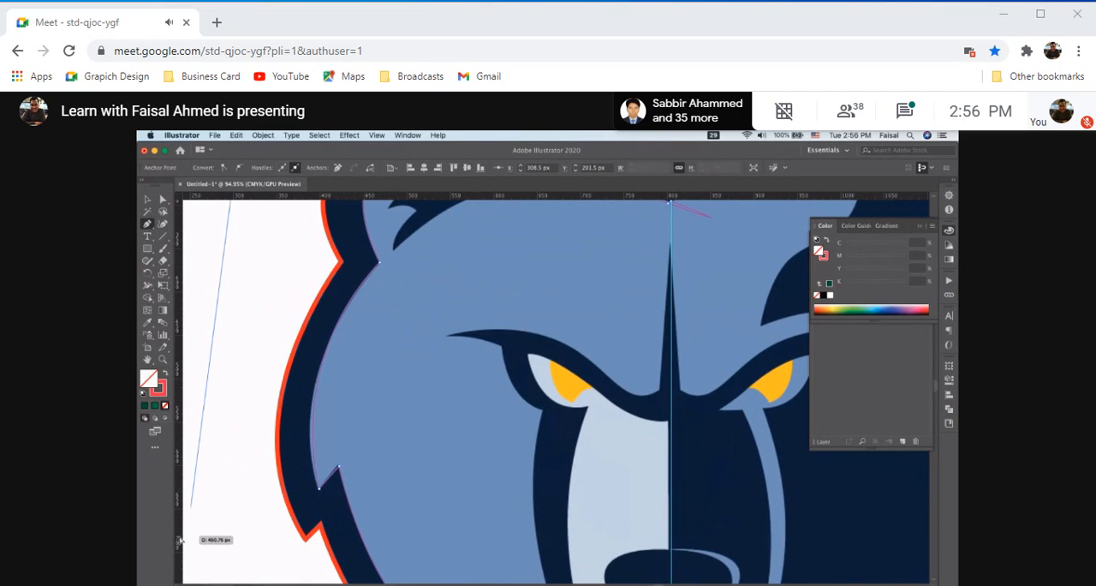
scroll(240, 502, "down", 3)
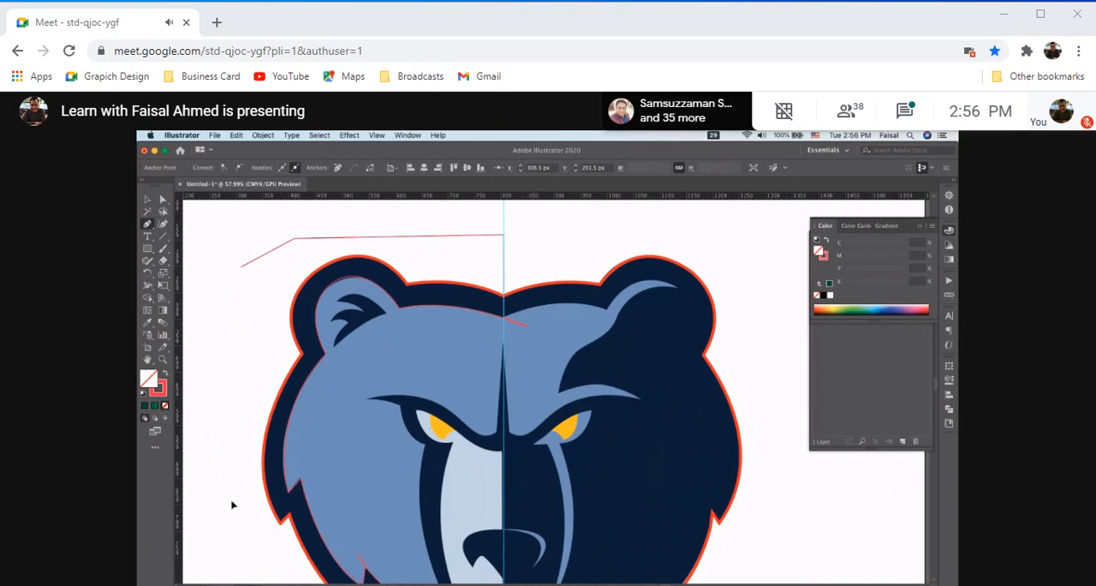
left_click(232, 501)
scroll(233, 502, "down", 4)
left_click(268, 555)
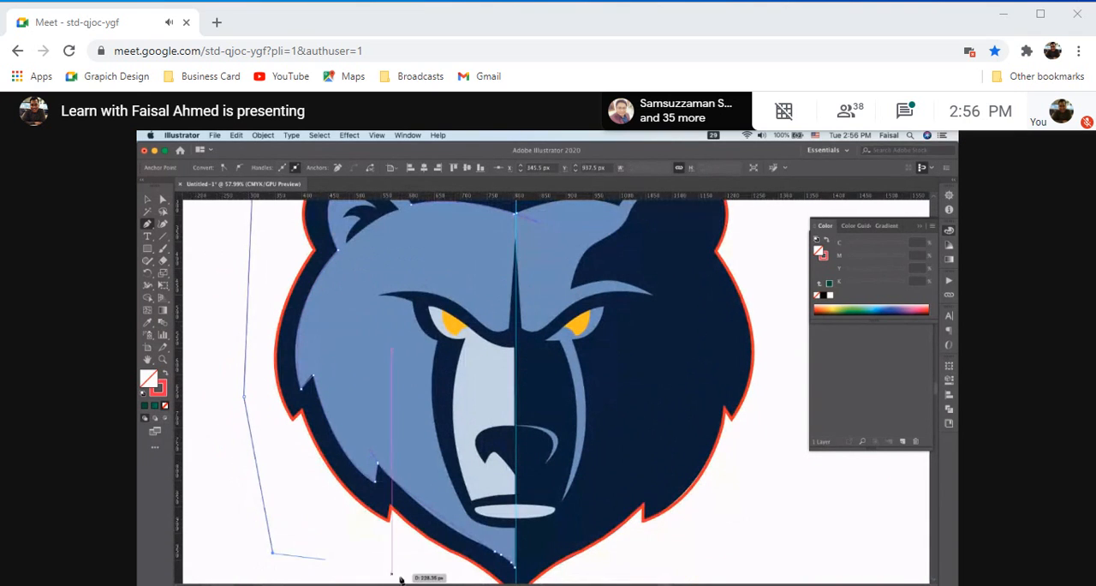
scroll(394, 572, "down", 3)
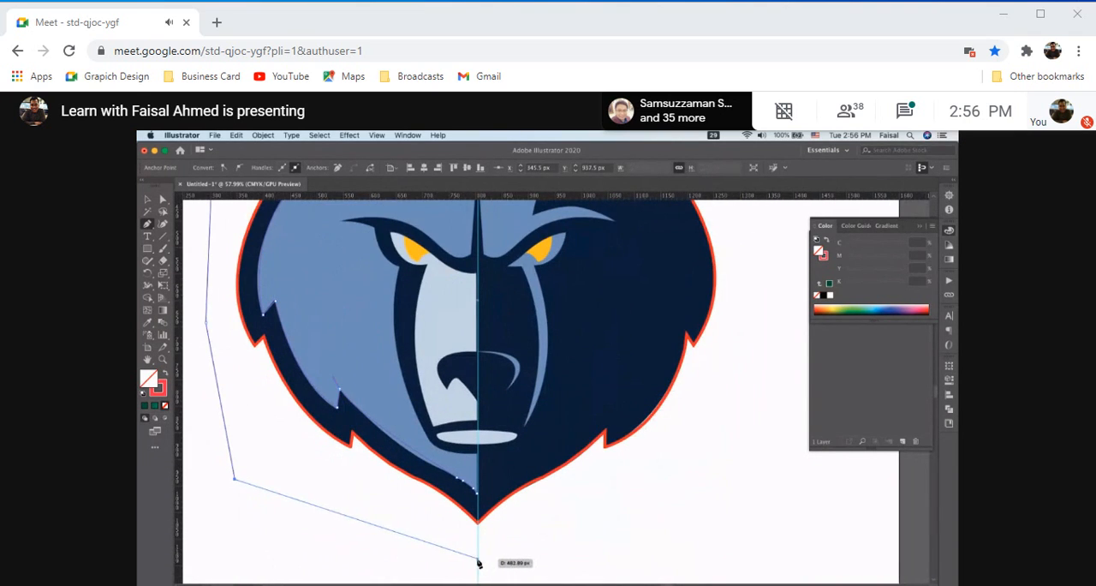
left_click(477, 558)
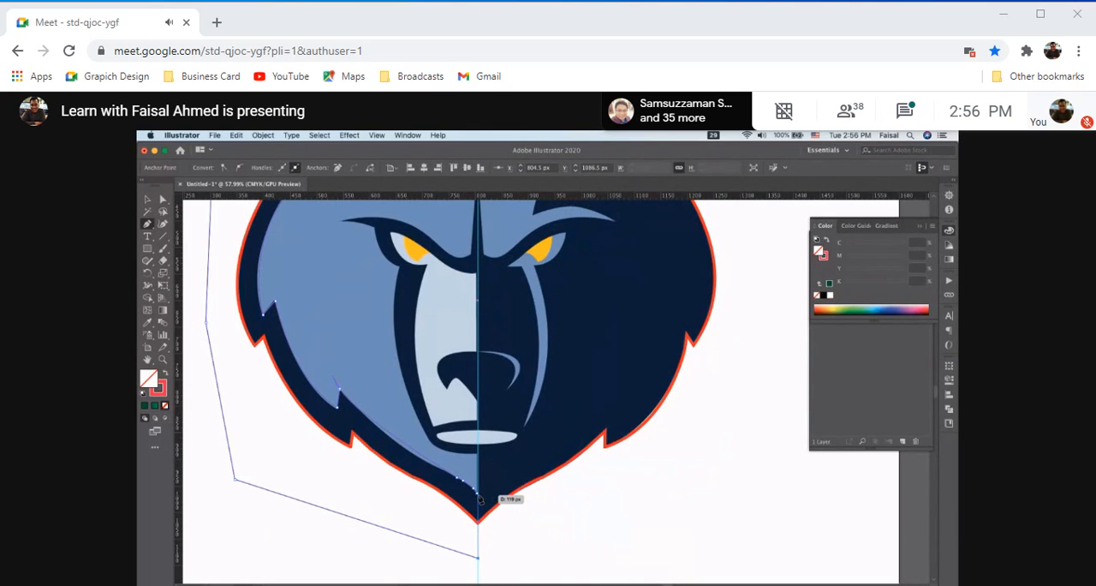
left_click(477, 493)
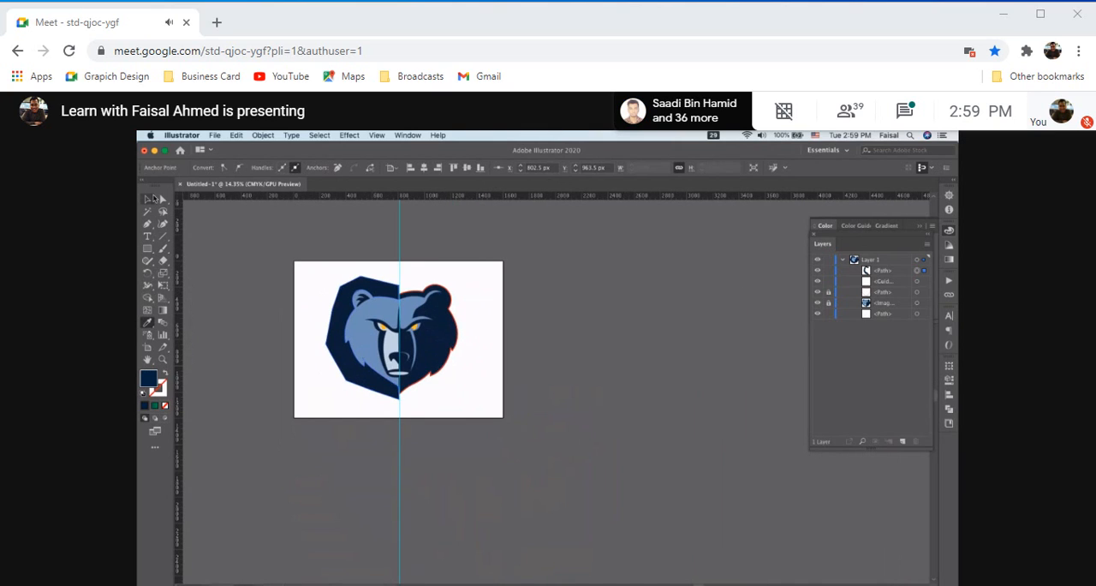
Select all artwork in Layer 1, including the dark path, the guide and the locked outline
left_click(148, 197)
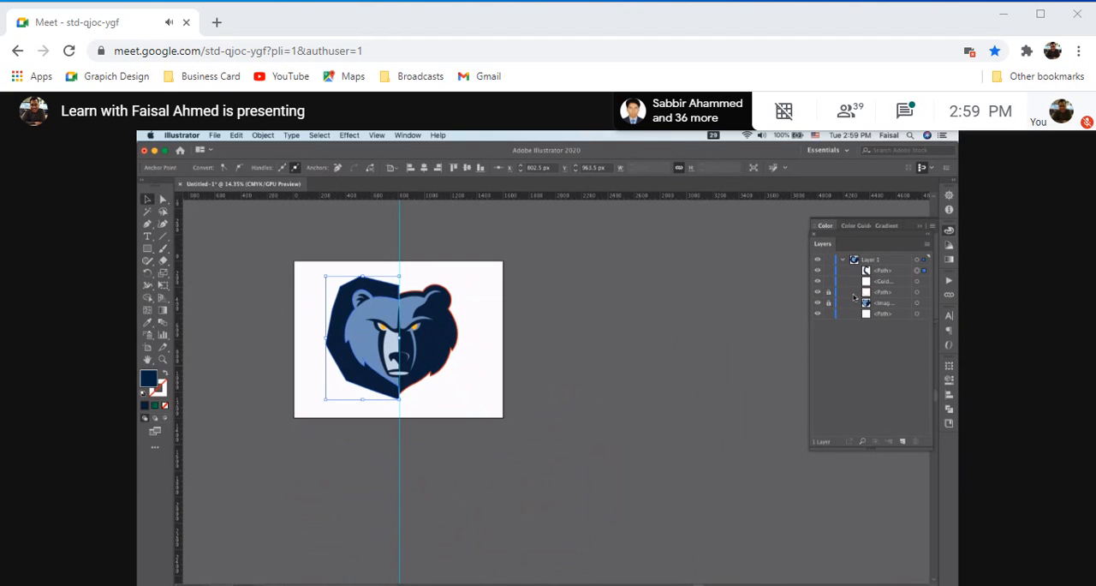
left_click(927, 296)
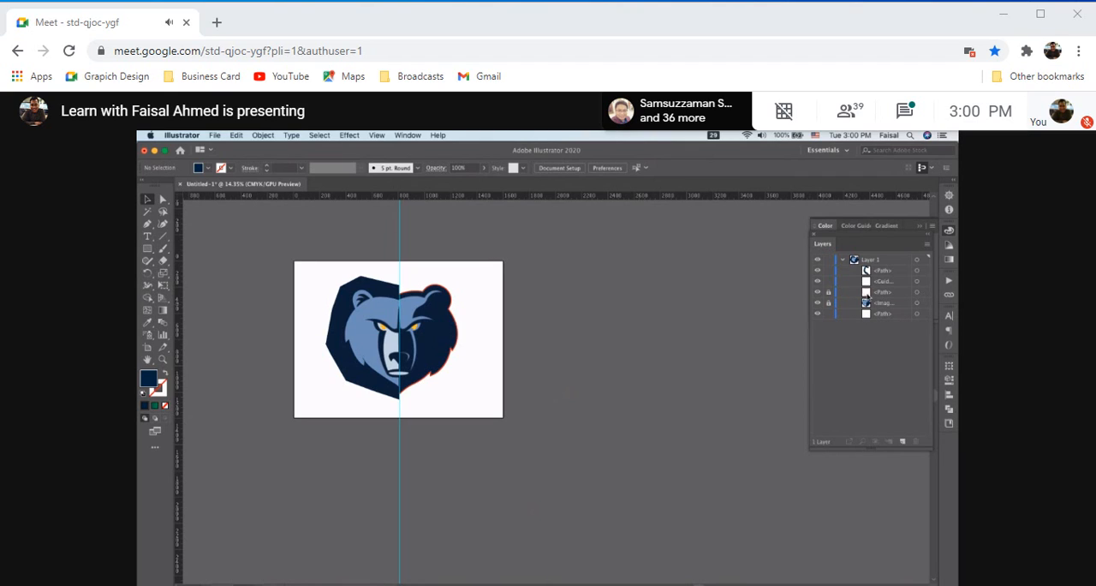
left_click(882, 292)
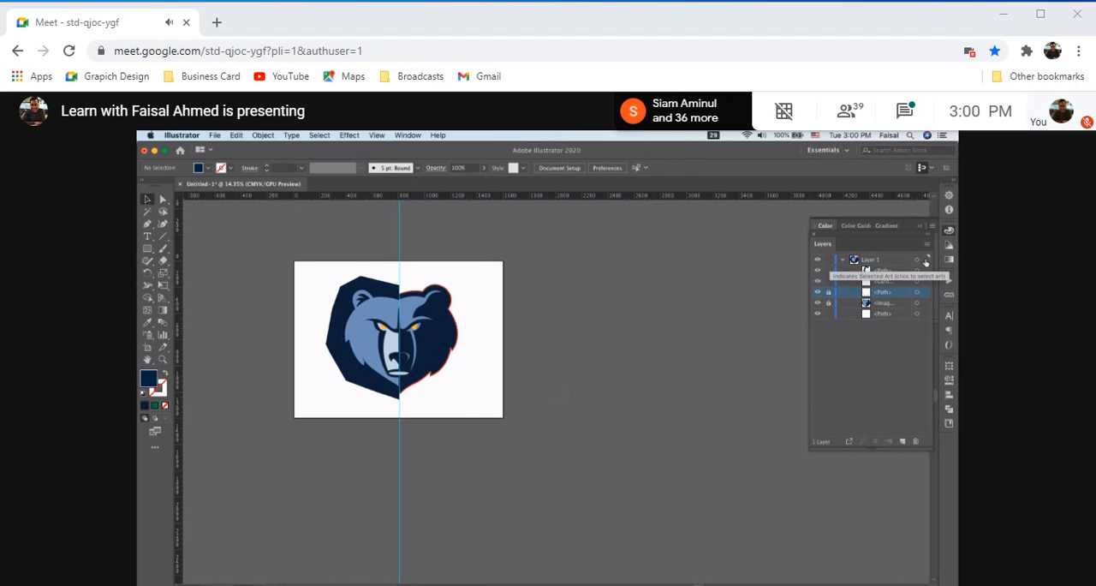
left_click(926, 260)
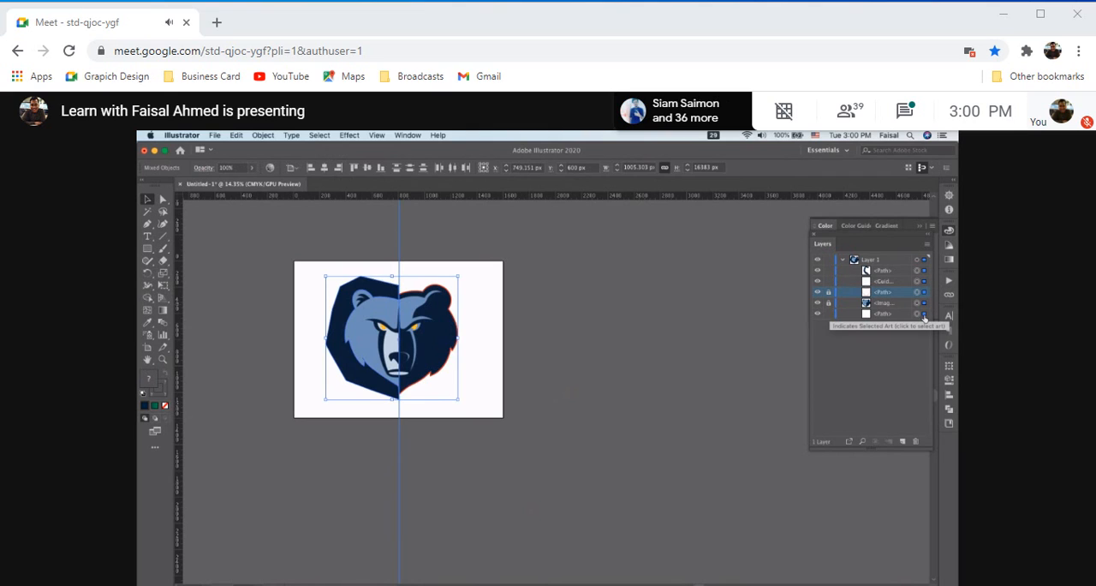
left_click(924, 315)
left_click(925, 294)
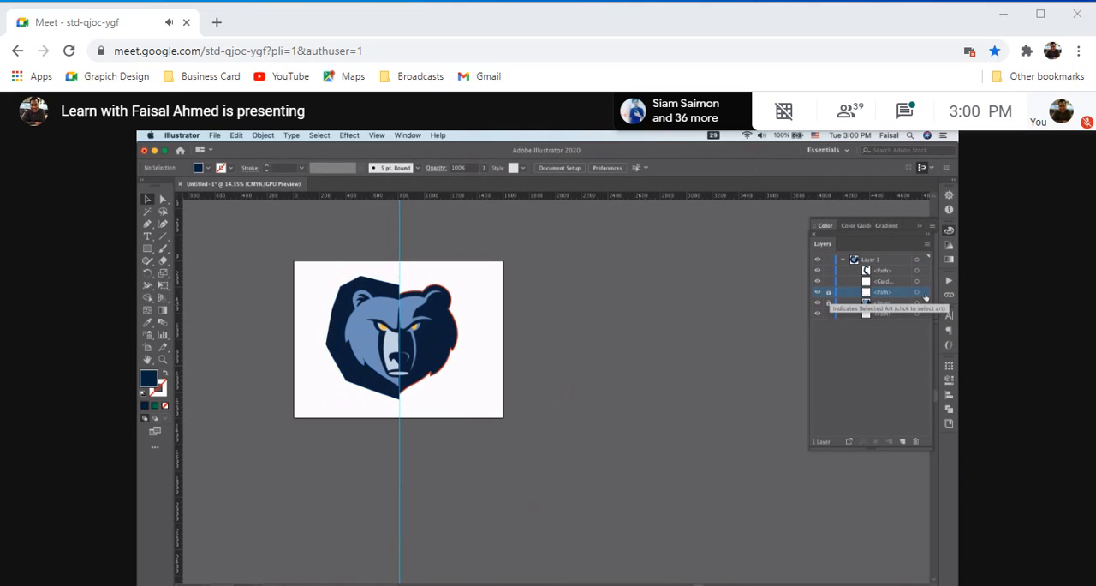
left_click(925, 262)
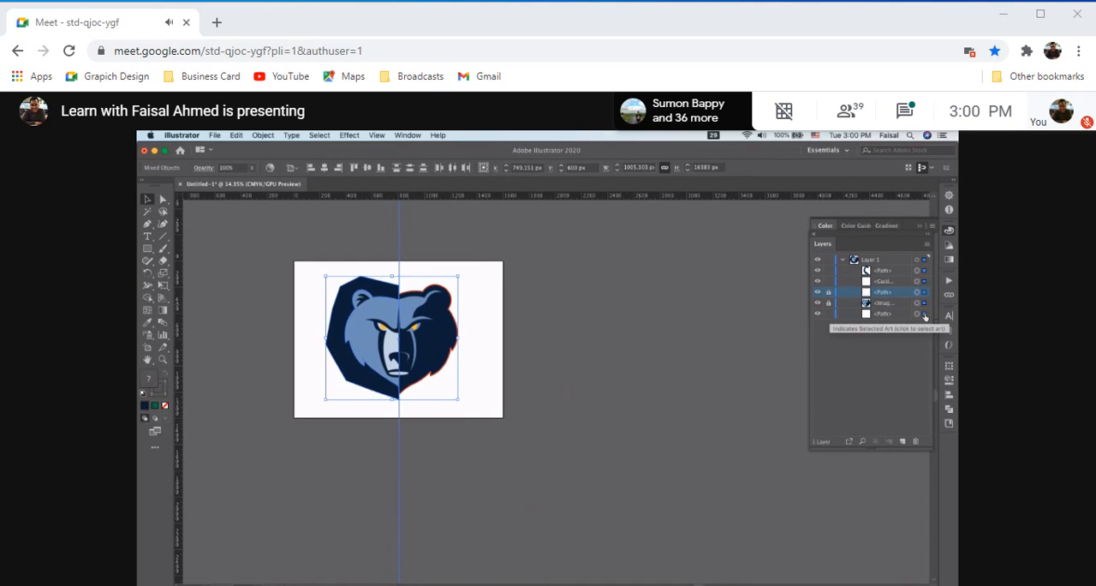
scroll(294, 333, "up", 5)
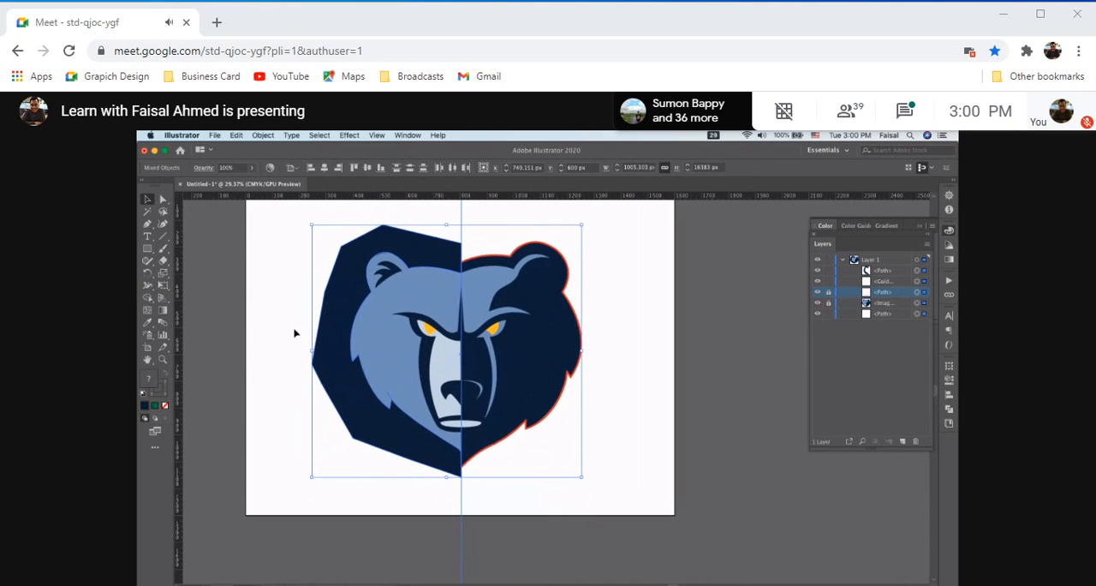
Try to remove the dark area outside the locked outline with the Shape Builder tool
left_click(149, 297)
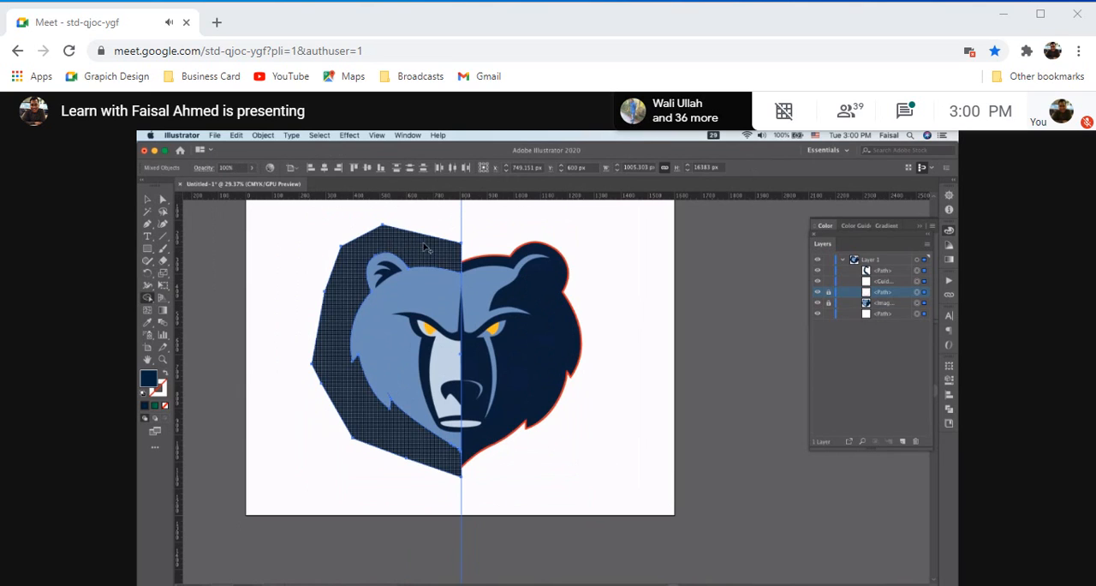
left_click_drag(423, 245, 380, 240)
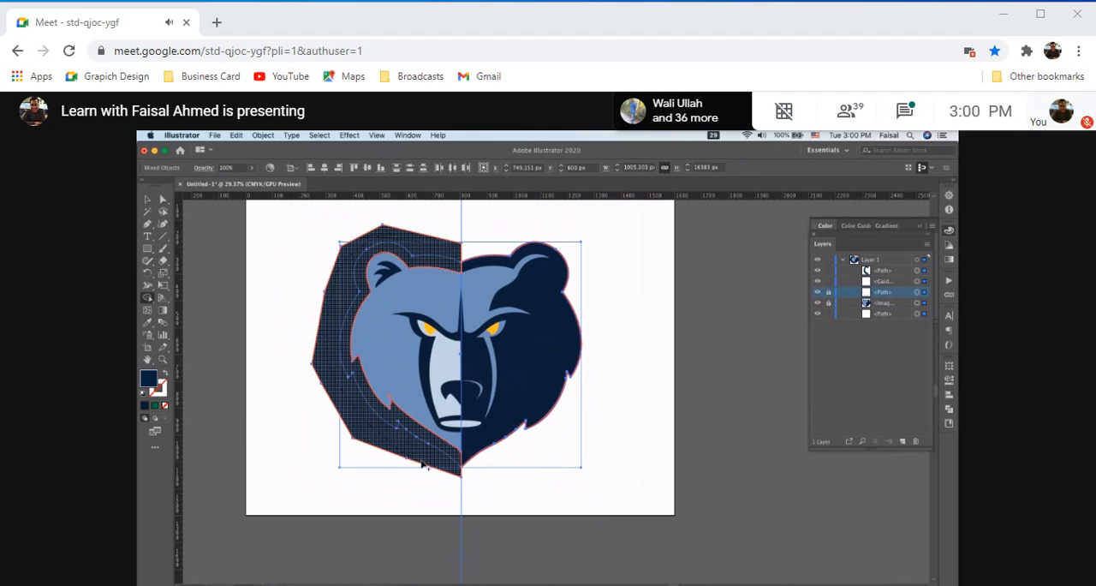
left_click_drag(437, 463, 434, 463)
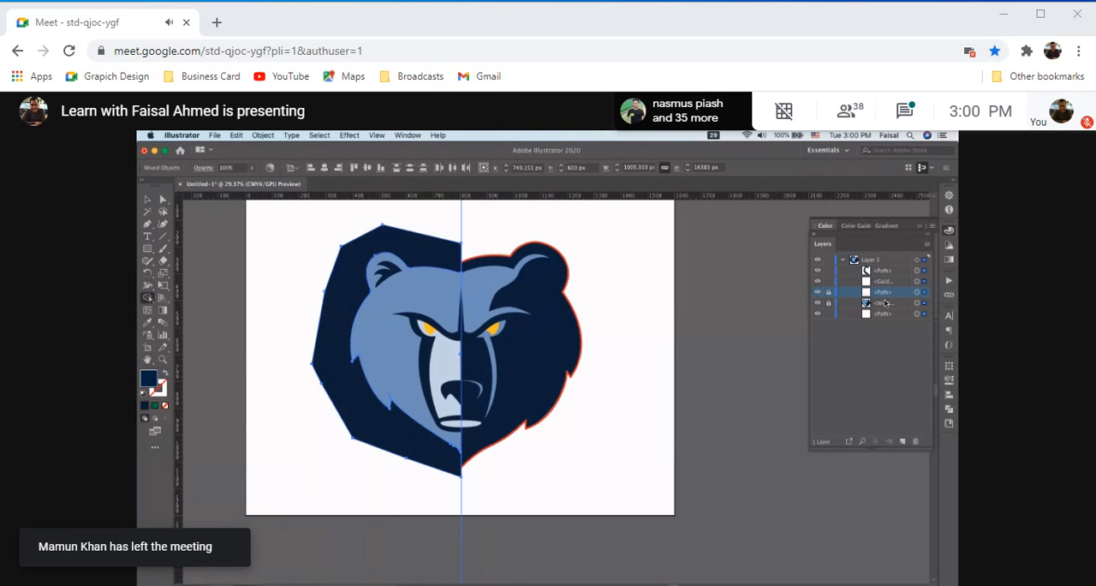
Unlock the traced outline, select it with the guide and the dark path, and remove the dark area outside the outline with Shape Builder
key("super+shift+a")
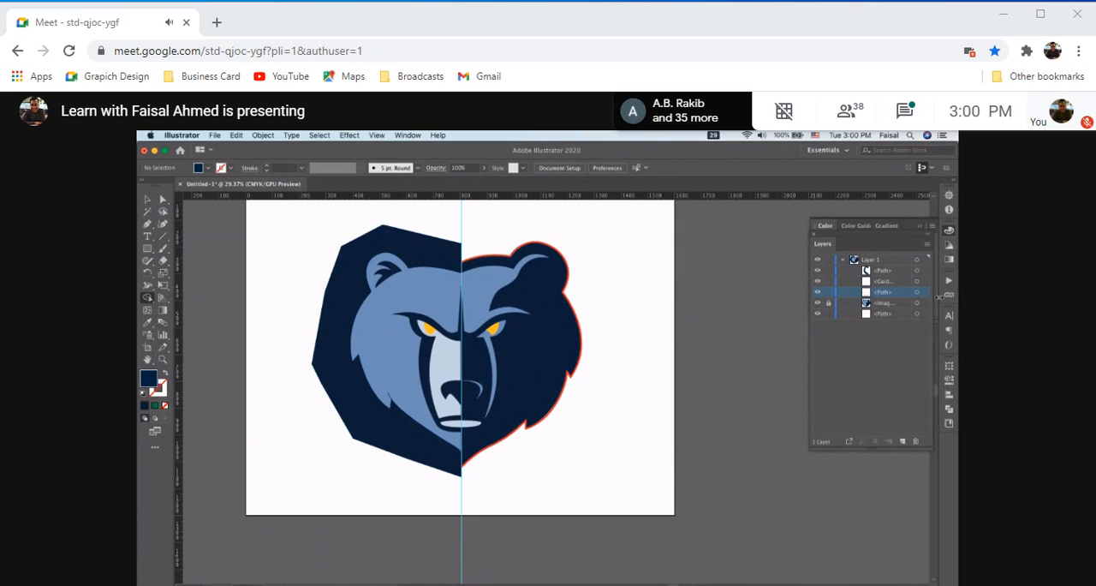
left_click(926, 294)
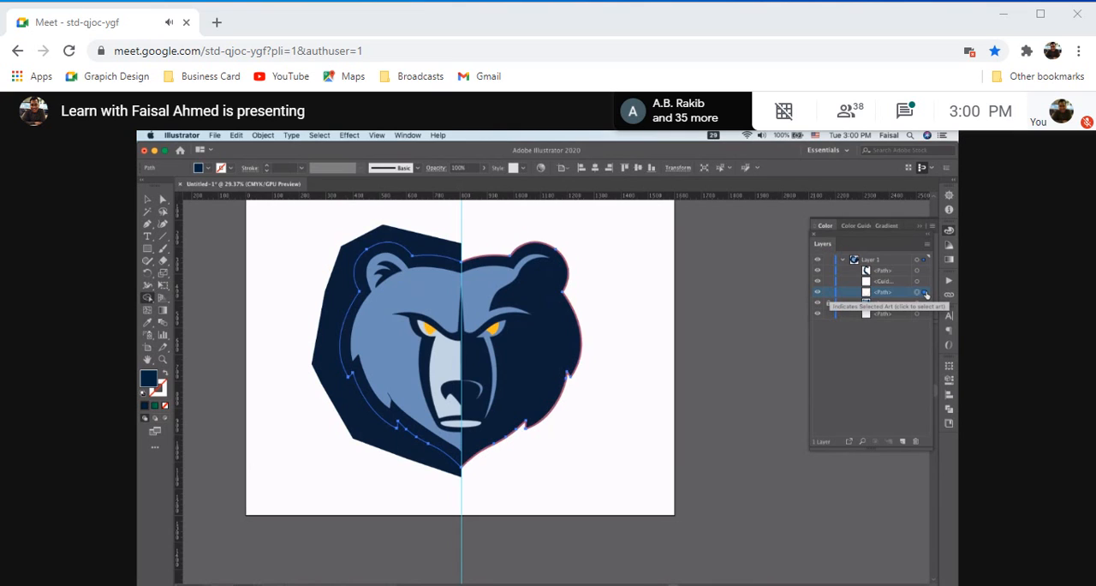
left_click(924, 283)
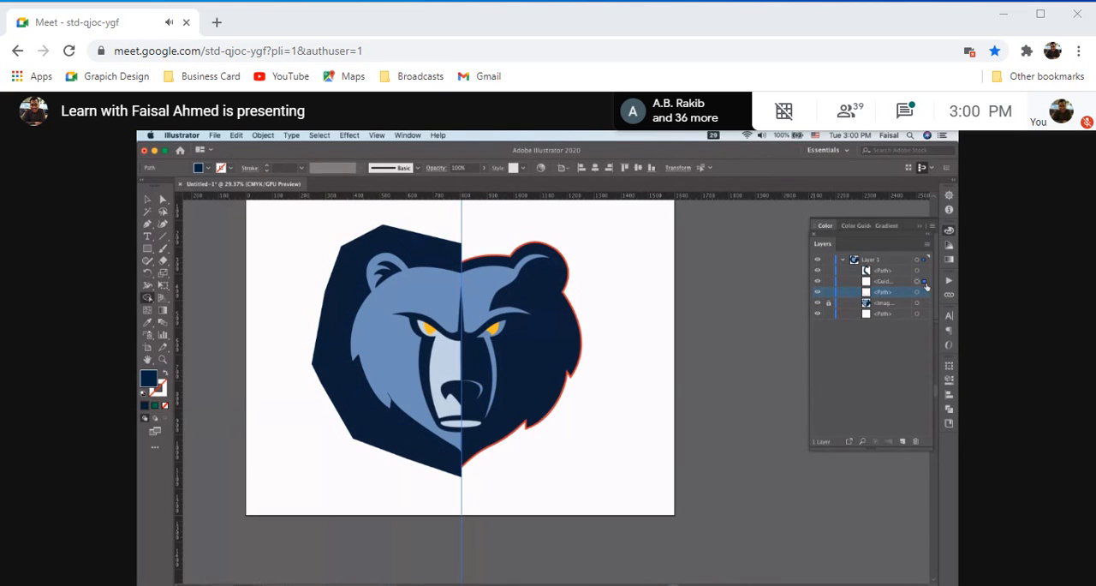
left_click(926, 293)
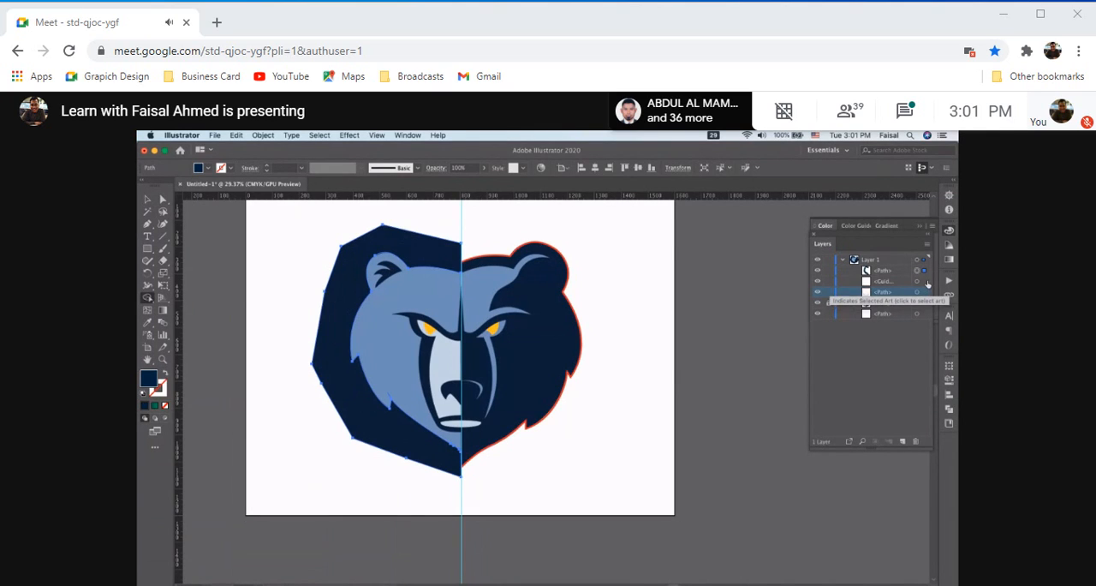
left_click(925, 293)
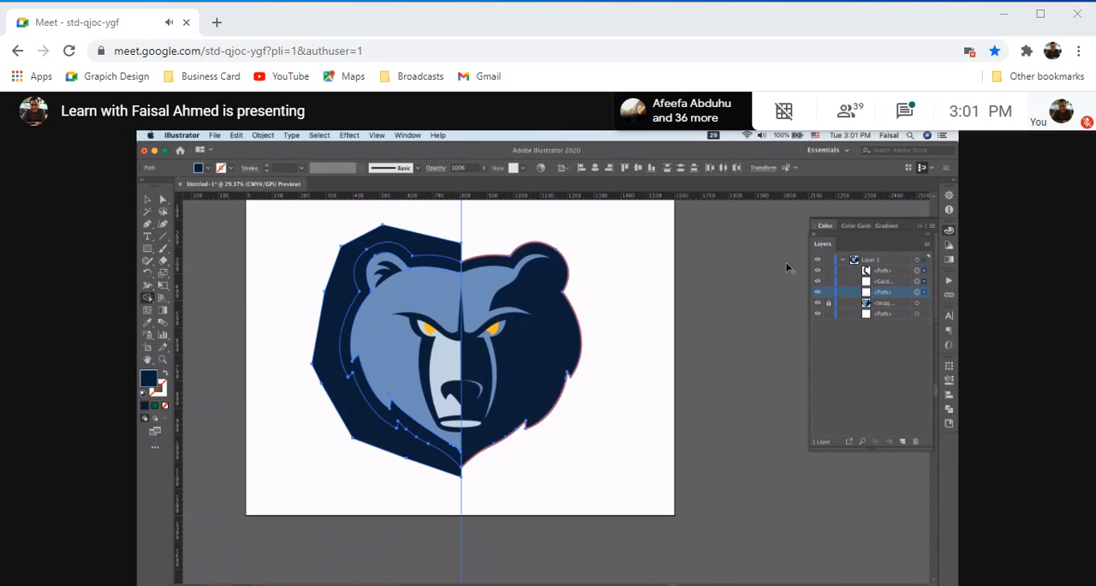
left_click(406, 243)
left_click(417, 245, "alt")
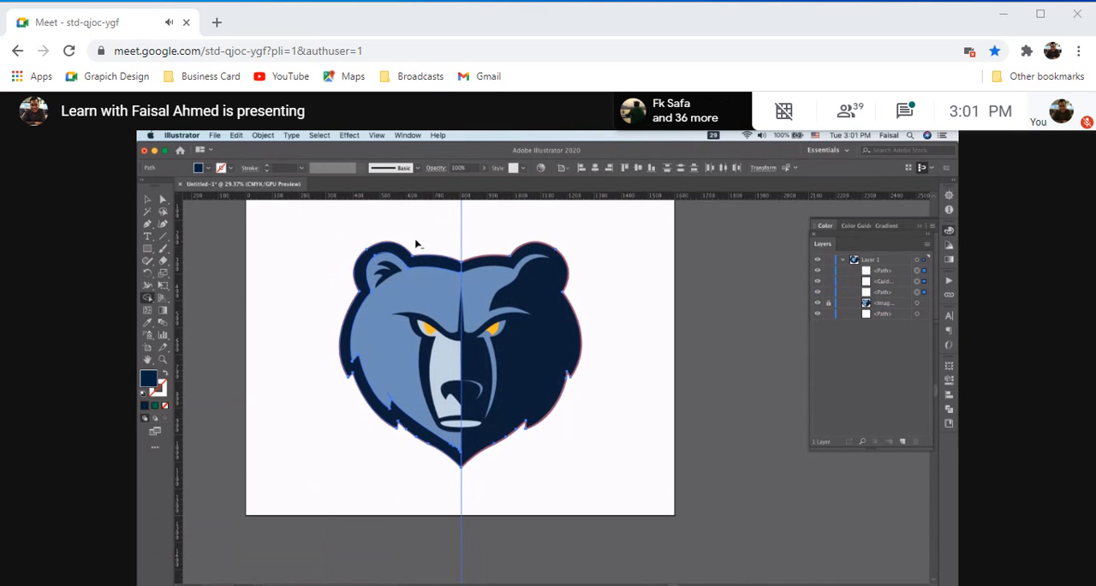
Move the trimmed dark shape, the traced outline and the guide together about 590 px to the left, away from the logo image, and deselect them
scroll(416, 243, "up", 2)
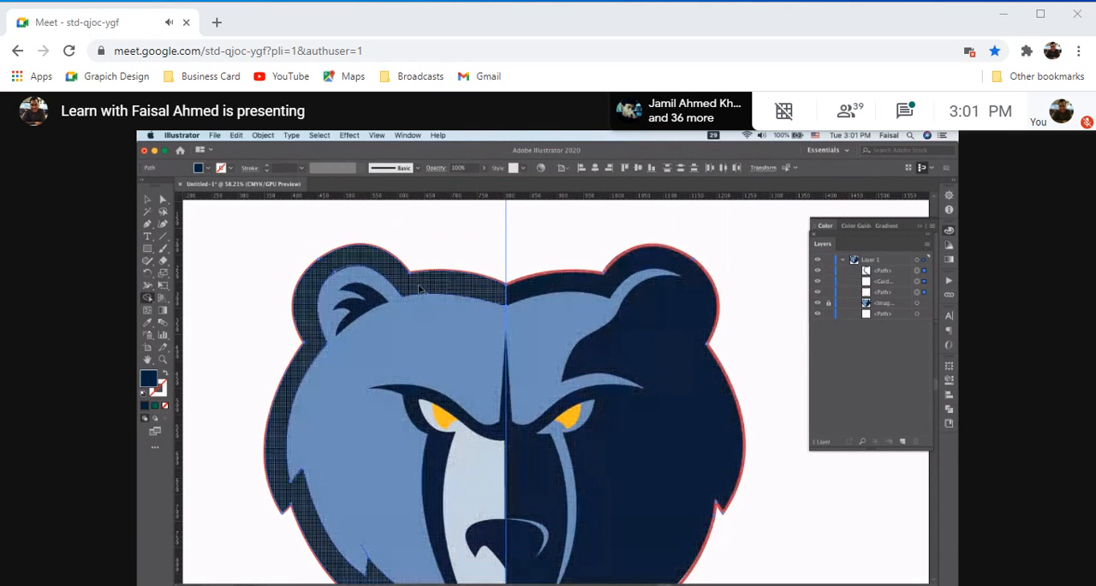
scroll(420, 288, "down", 1)
scroll(420, 289, "down", 1)
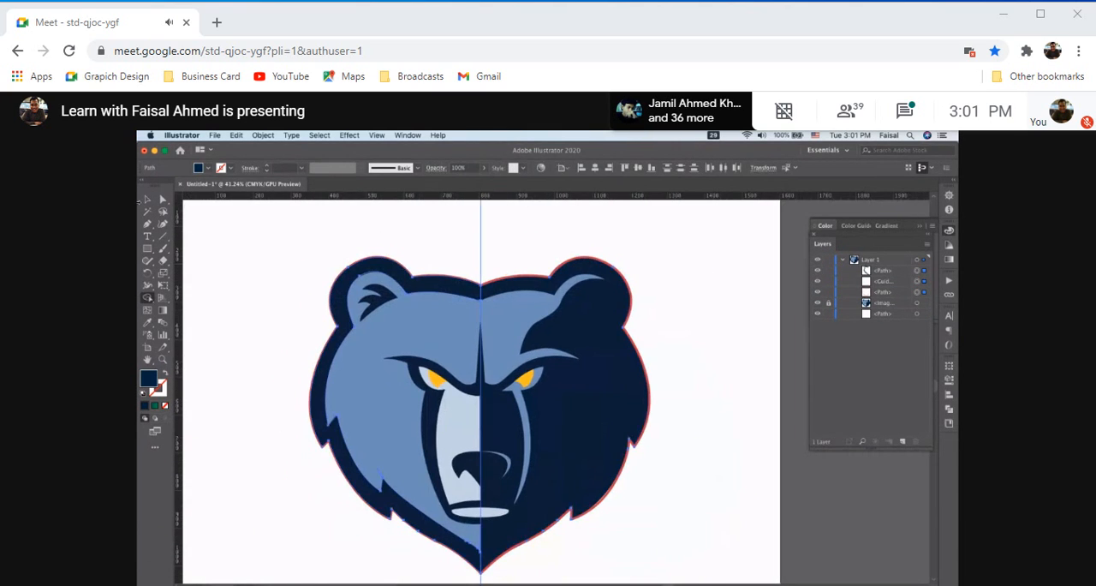
key("v")
left_click(422, 289)
scroll(428, 285, "down", 1)
scroll(430, 287, "down", 1)
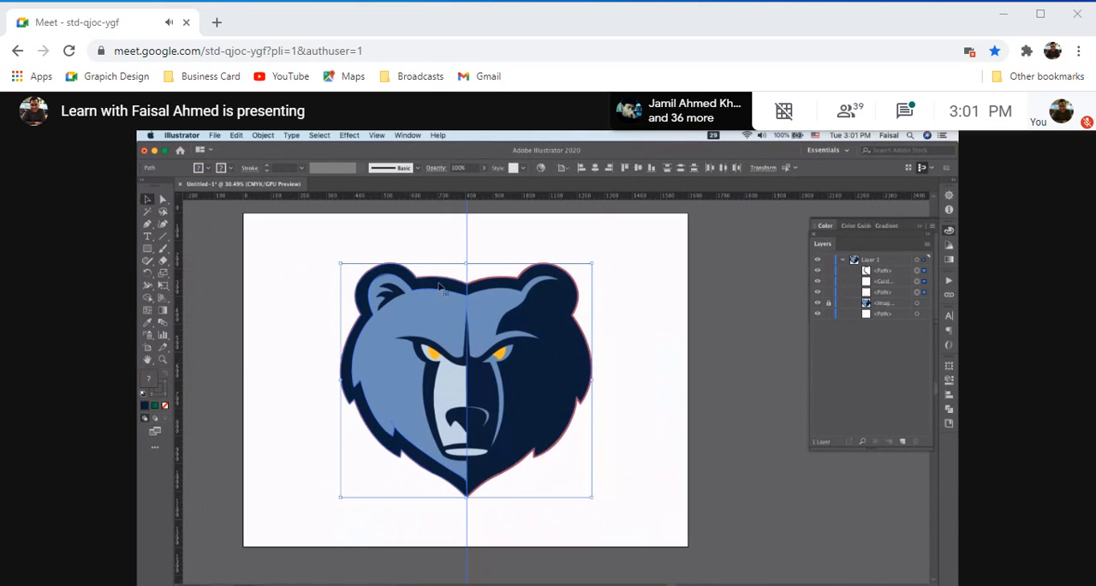
left_click_drag(434, 292, 276, 291)
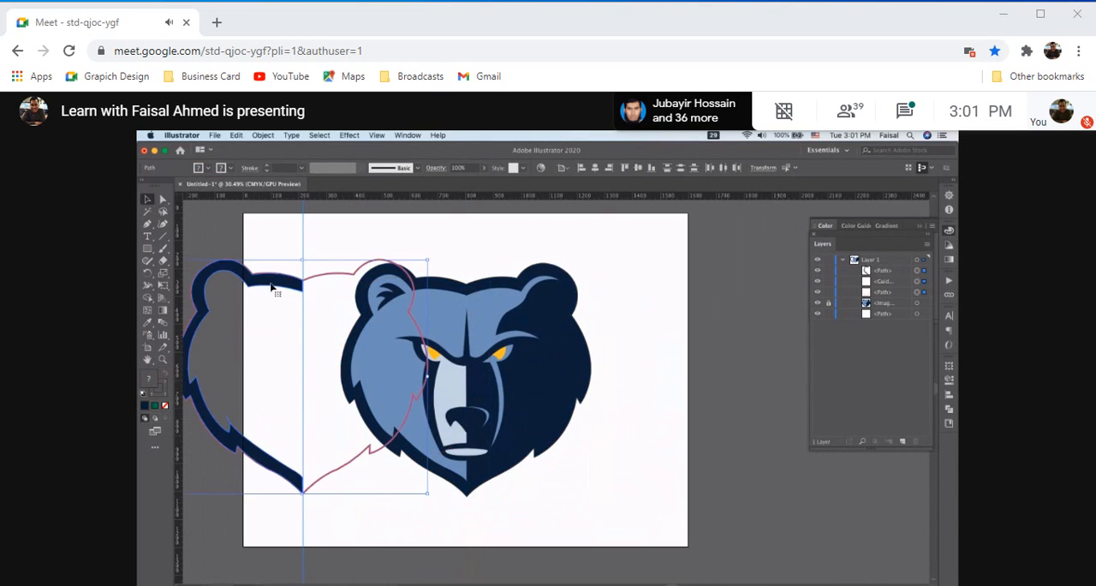
left_click(512, 322)
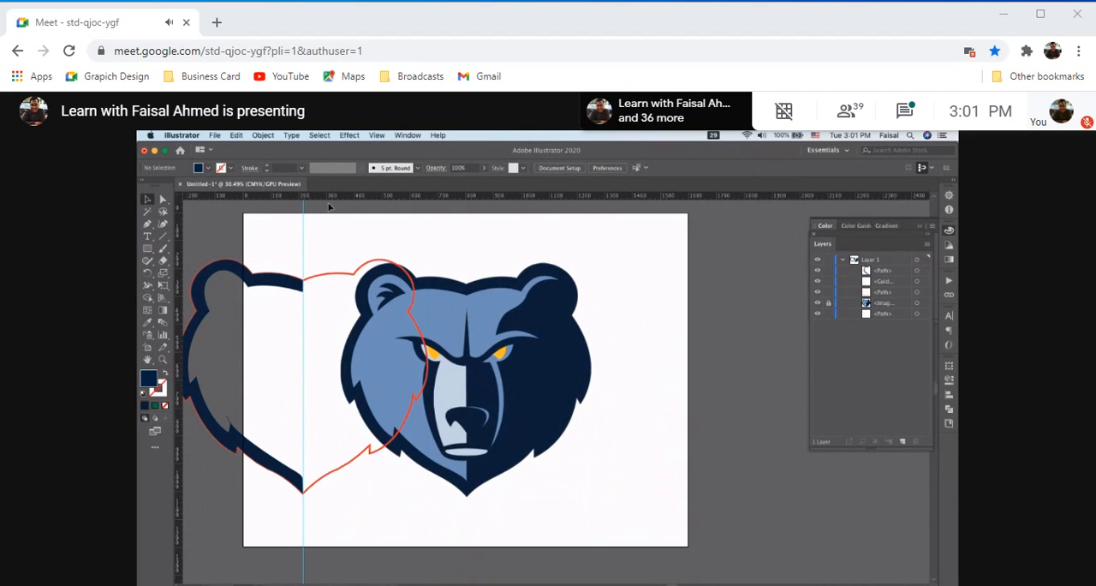
Unlock all objects, isolate the bear reference image and move it off the artboard beyond its lower-right corner
left_click(263, 136)
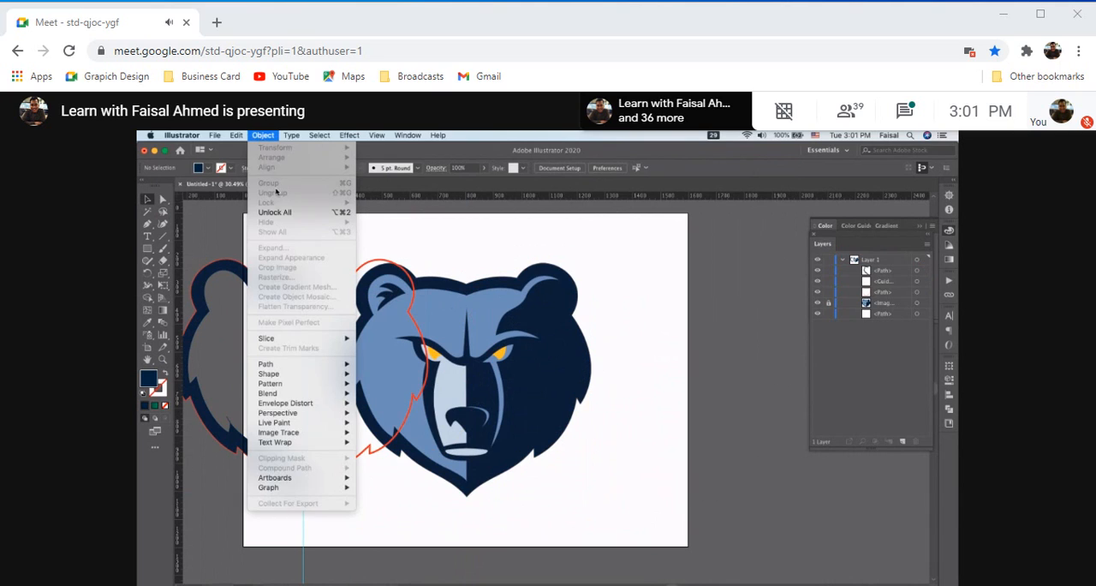
left_click(285, 214)
double_click(553, 369)
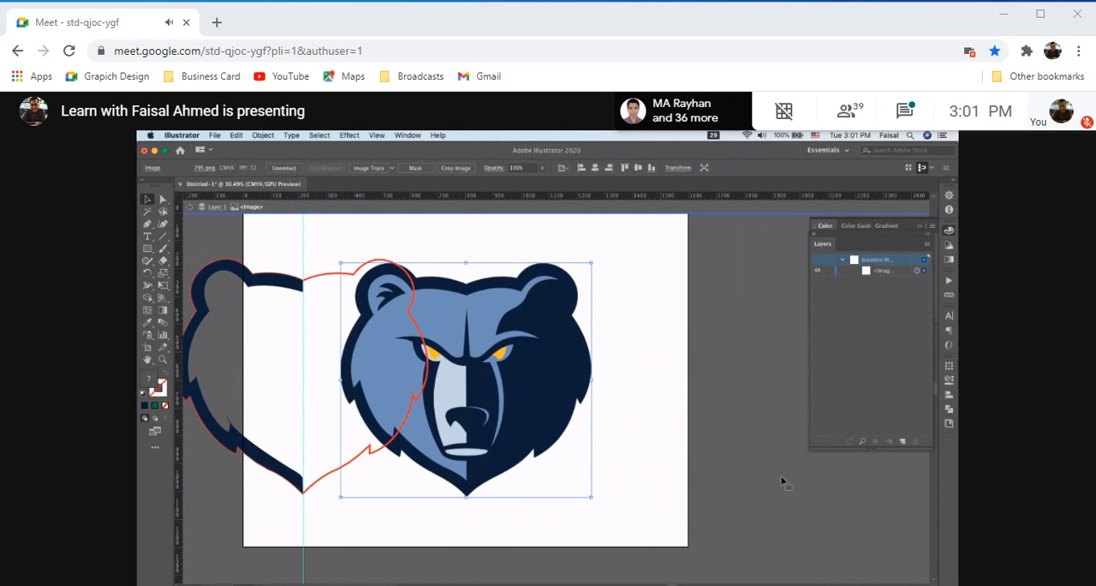
left_click_drag(572, 355, 816, 478)
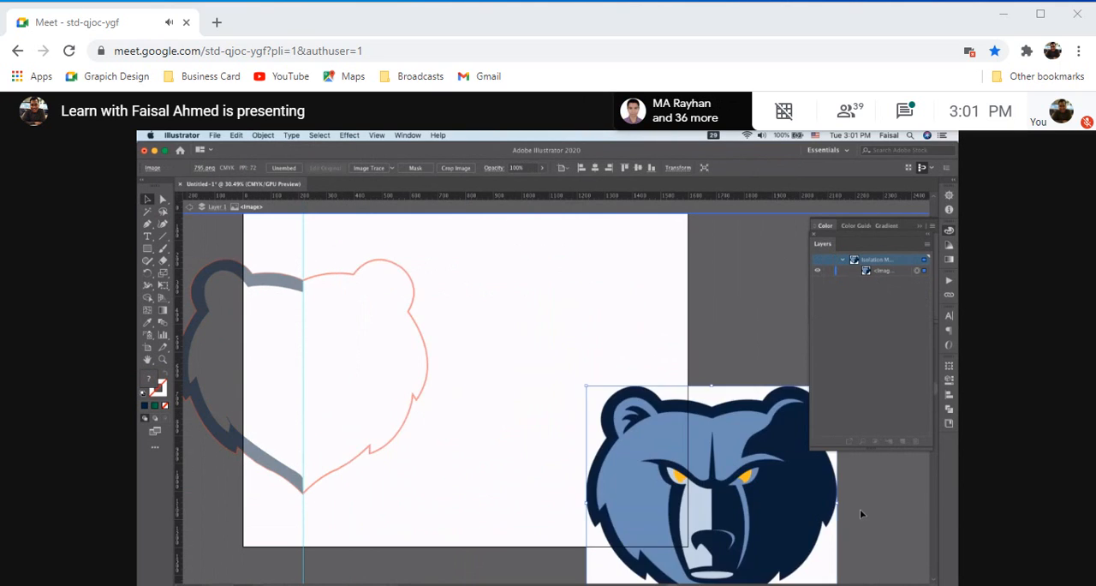
left_click(513, 393)
left_click_drag(648, 468, 795, 537)
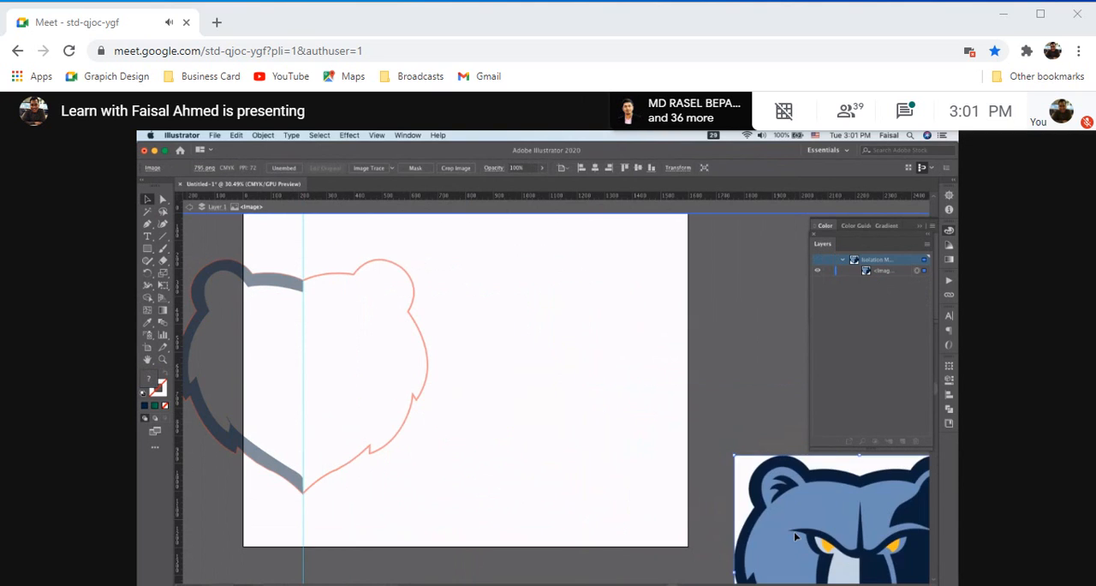
Try to select the traced outline and dark half while the reference image is in isolation mode
scroll(514, 395, "down", 3)
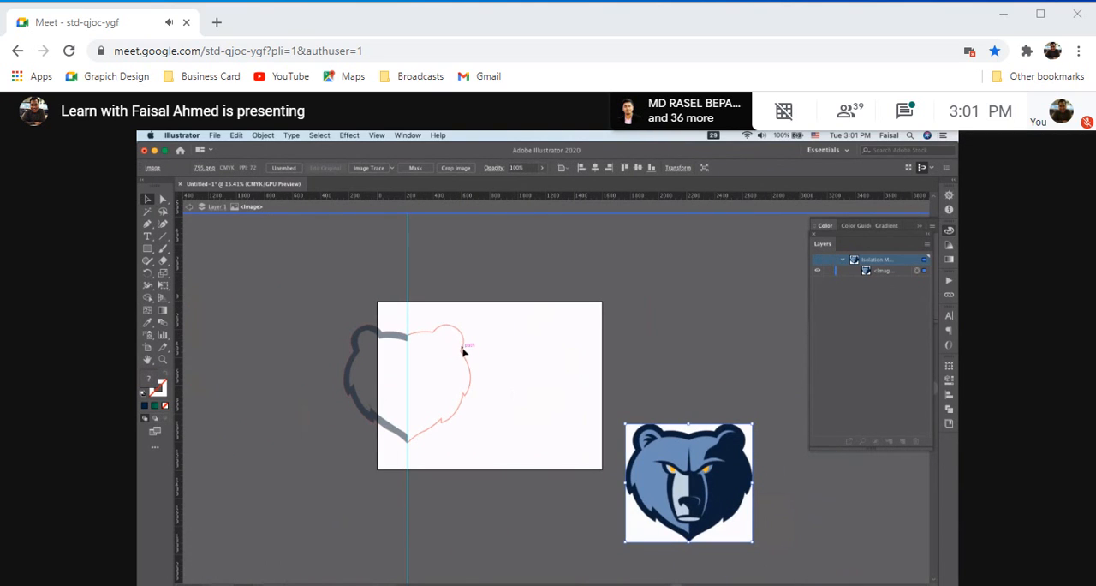
left_click_drag(477, 351, 561, 366)
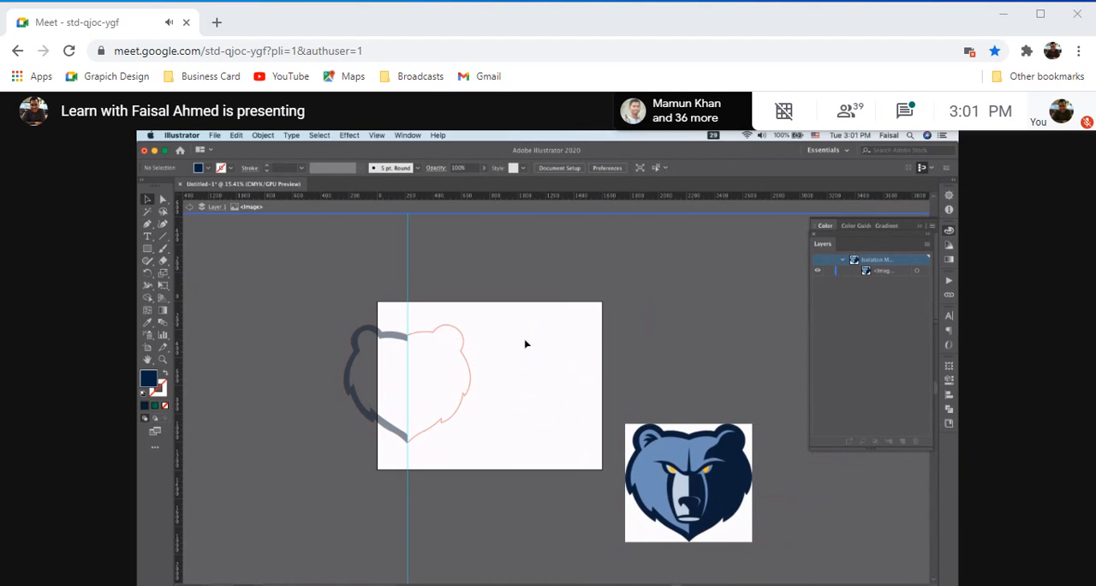
scroll(414, 341, "up", 3)
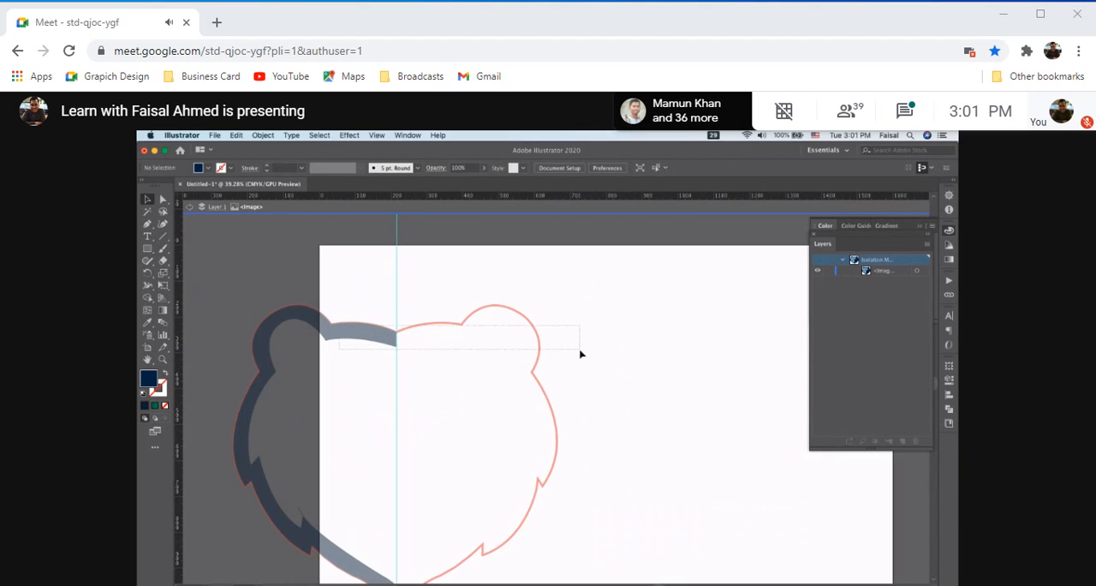
left_click_drag(355, 274, 402, 375)
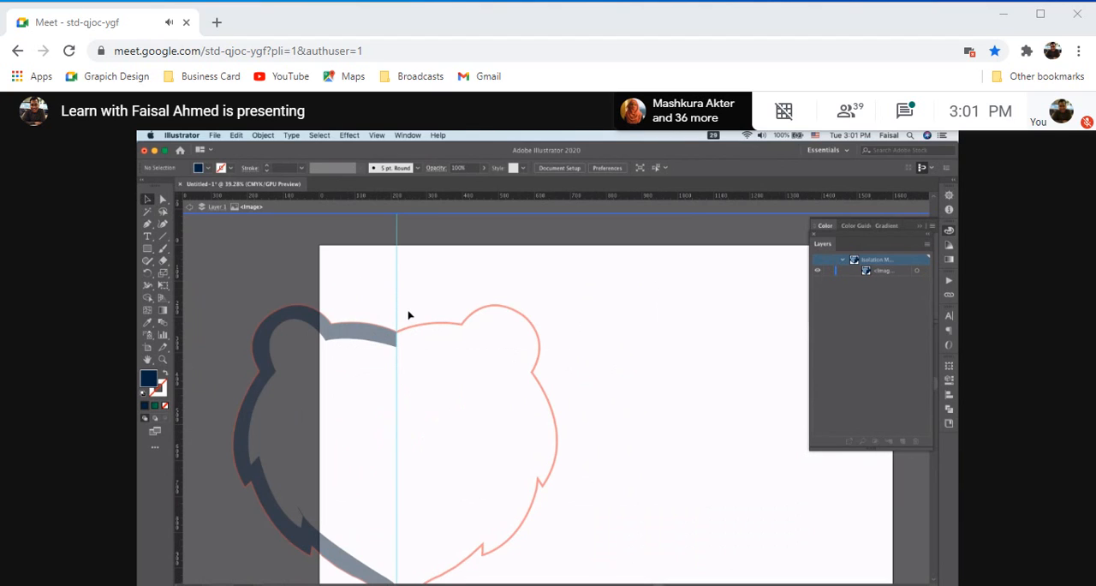
left_click_drag(397, 280, 564, 308)
scroll(391, 248, "down", 3)
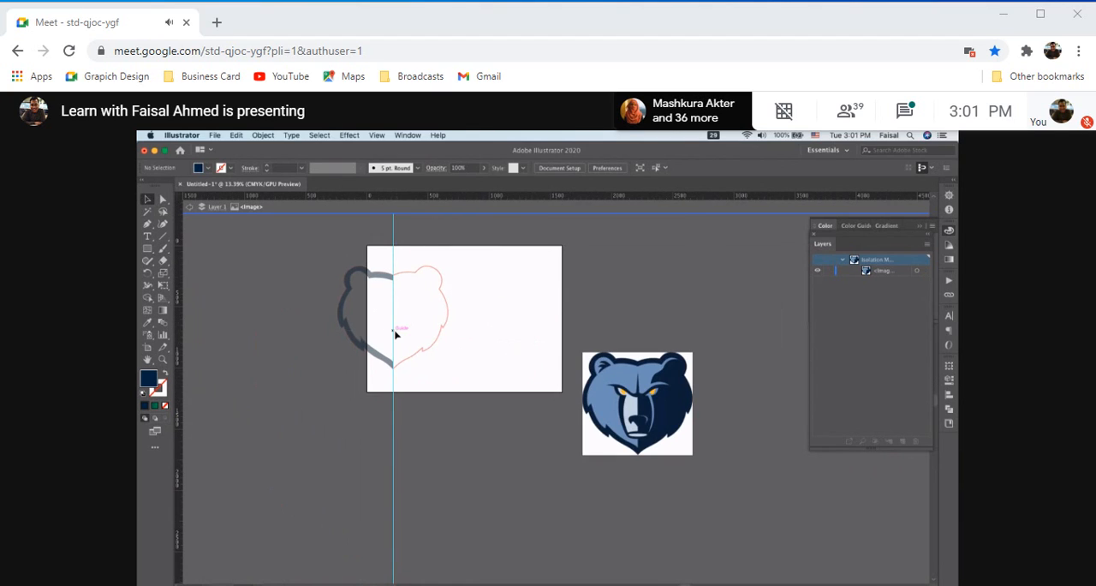
left_click(262, 136)
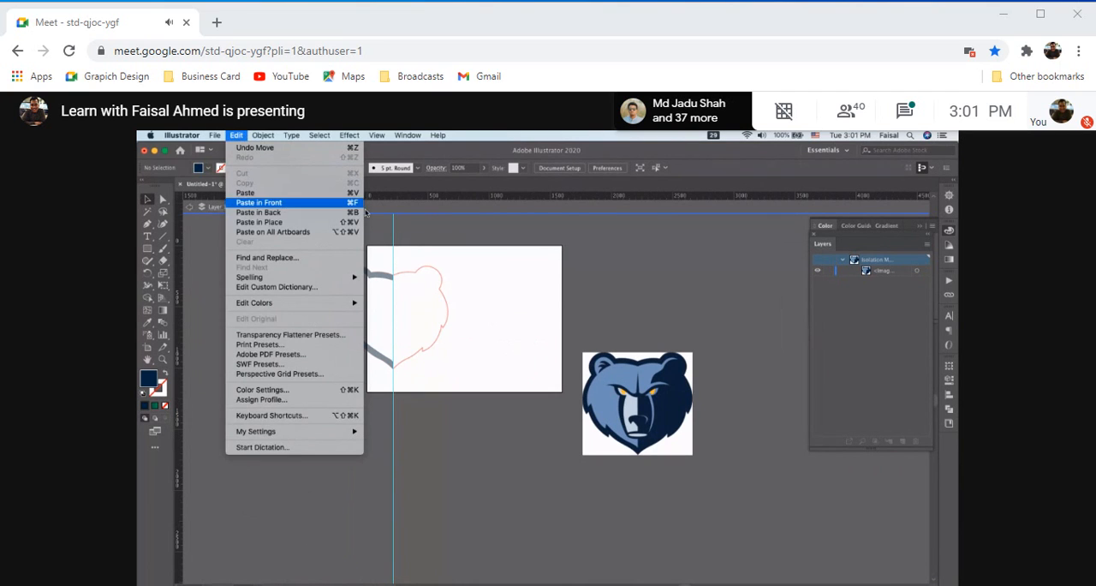
left_click(499, 291)
scroll(499, 290, "up", 1)
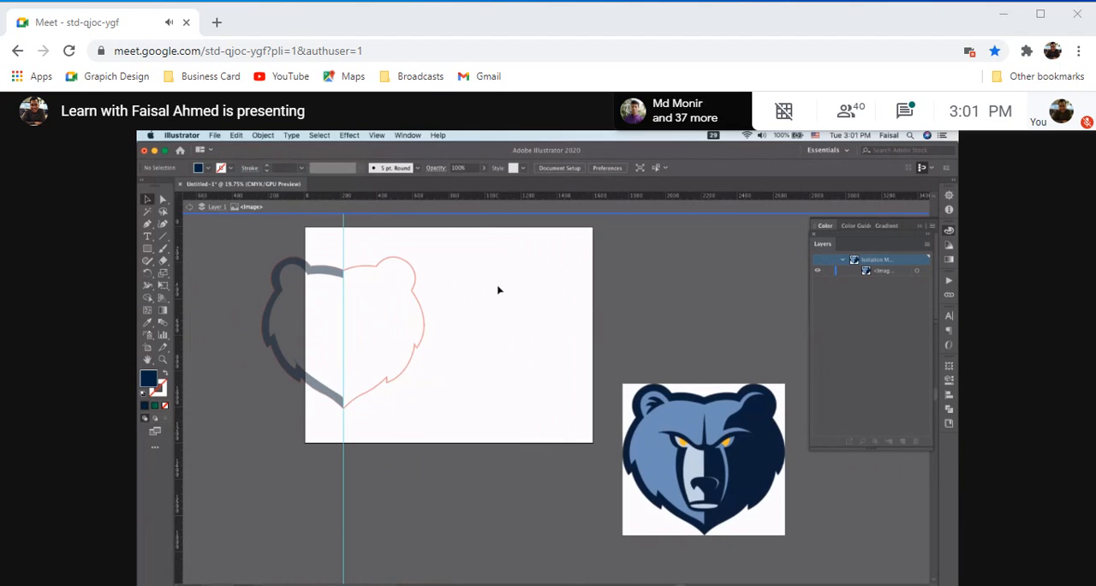
Undo the reference image's move, its isolation and the unlocking of all objects
key("super+z")
key("super+z")
key("super+z")
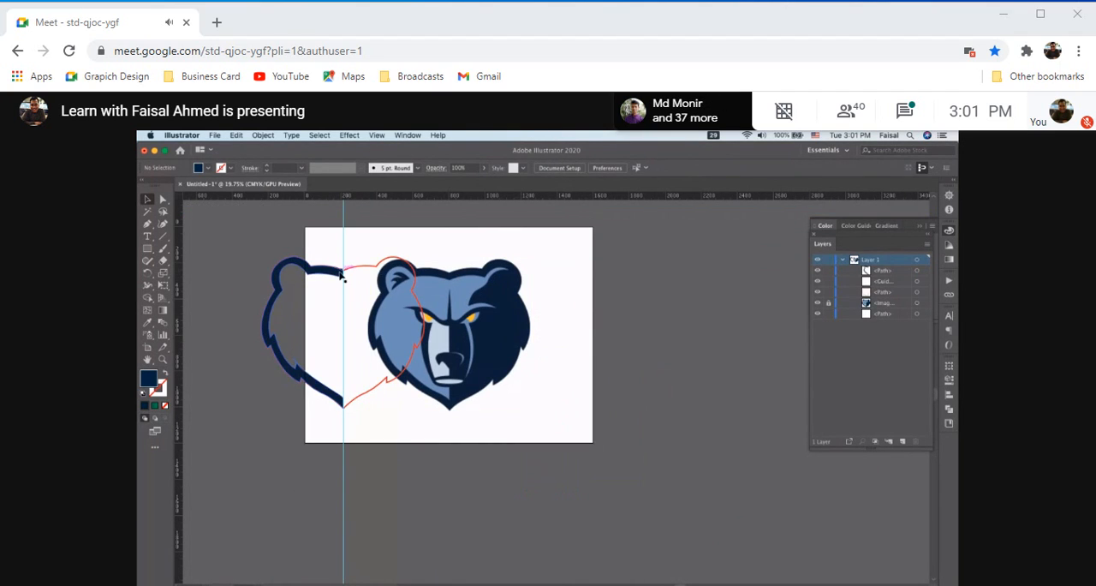
Move the traced outline into the empty area right of the artboard, realign the dark half with its left side, and deselect
left_click(371, 392)
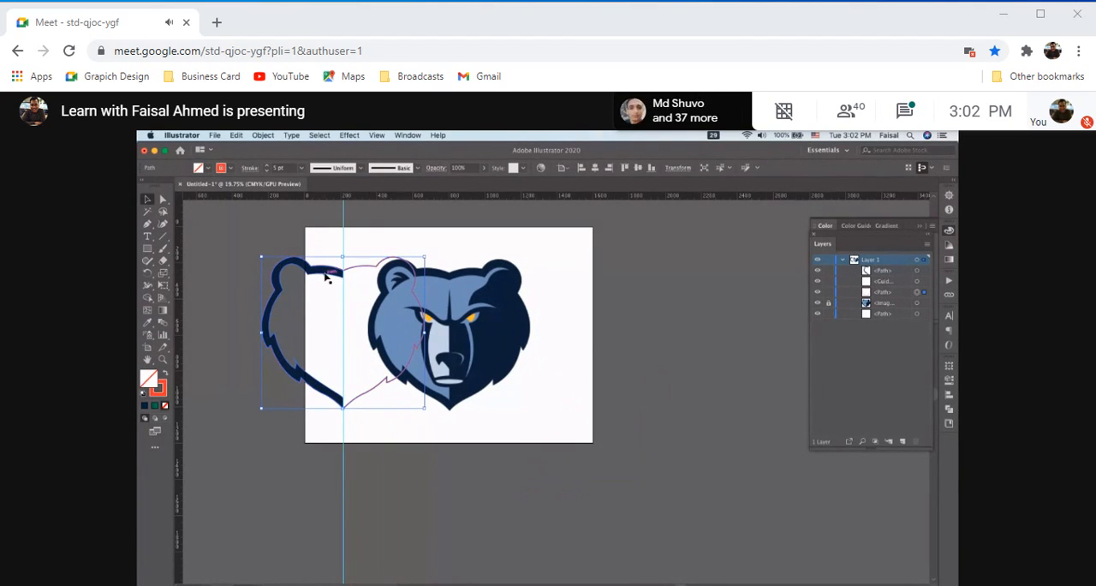
left_click(486, 311)
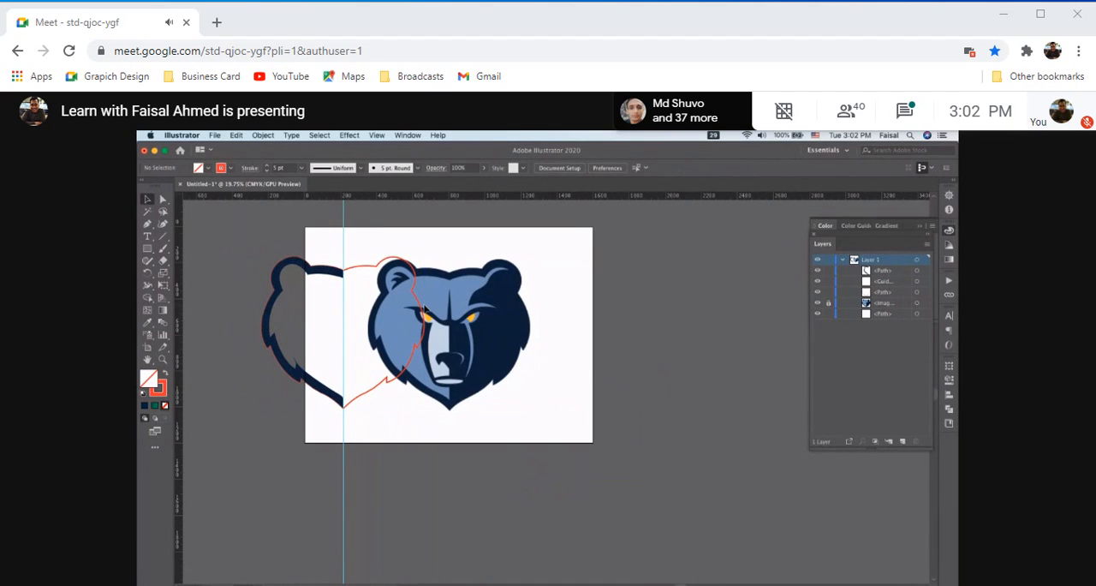
left_click_drag(424, 310, 769, 317)
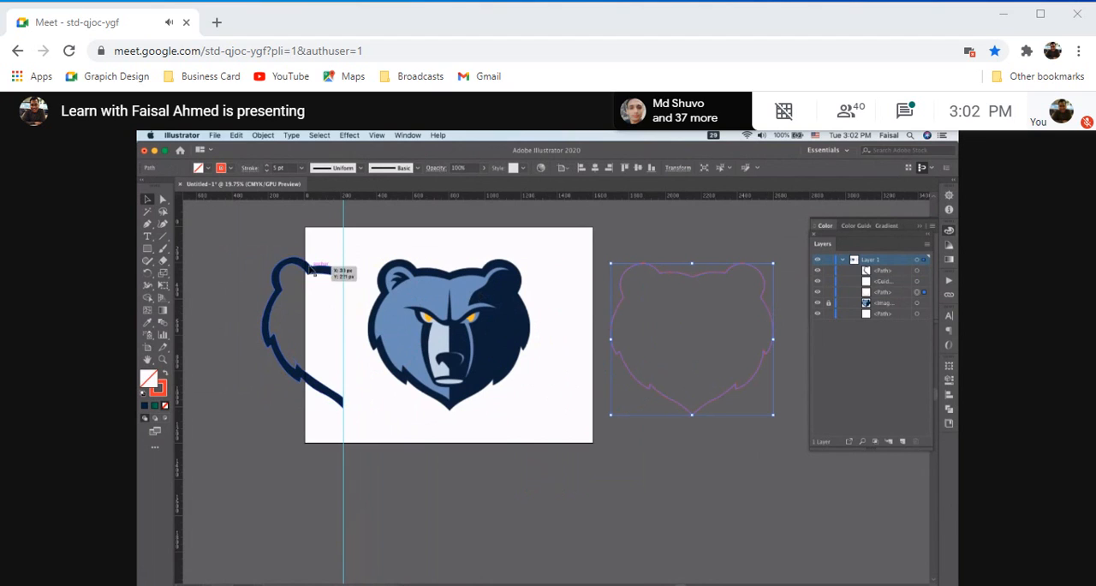
left_click_drag(315, 271, 679, 281)
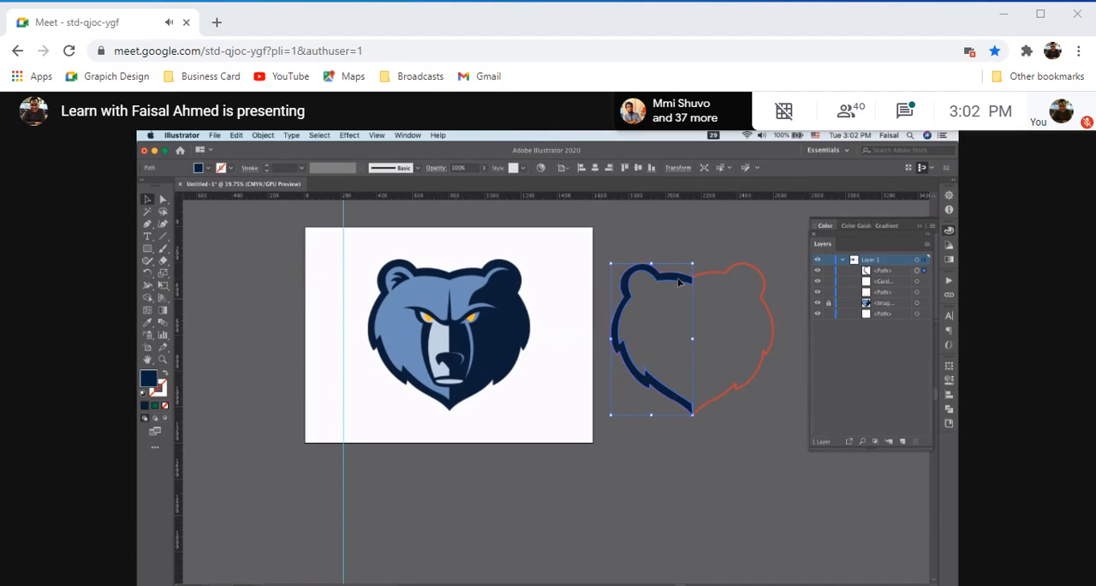
left_click(477, 299)
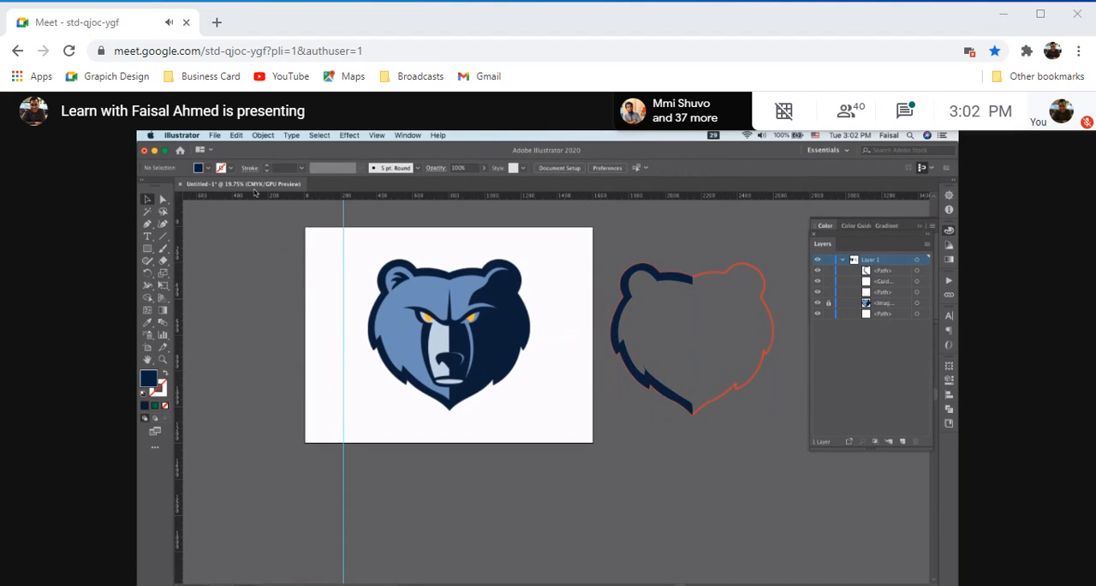
Unlock all objects and move the bear reference image completely off the artboard to its left
left_click(270, 137)
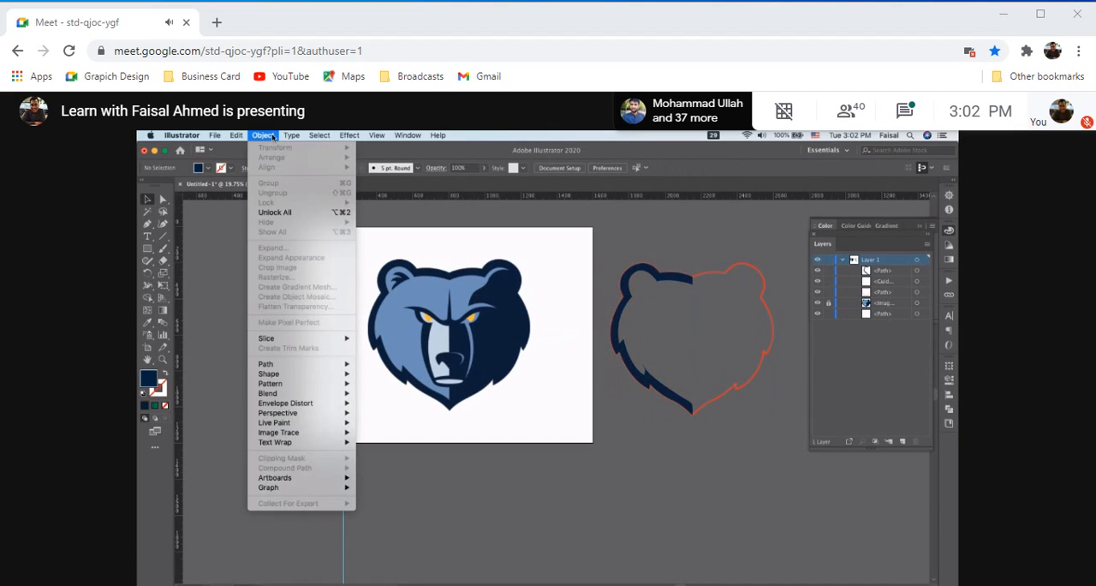
left_click(403, 262)
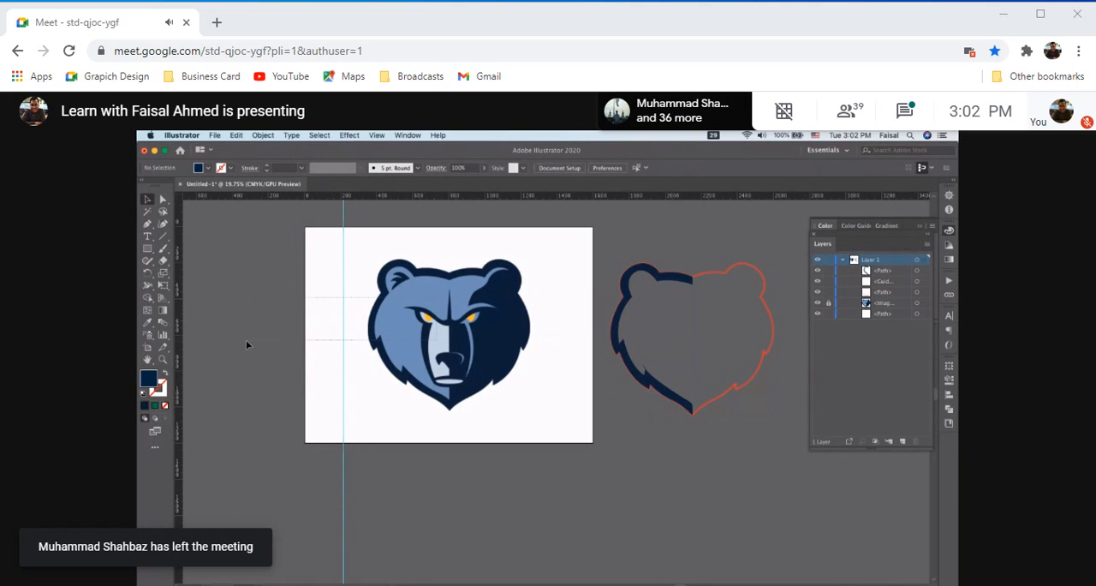
left_click_drag(246, 339, 357, 293)
left_click(428, 313)
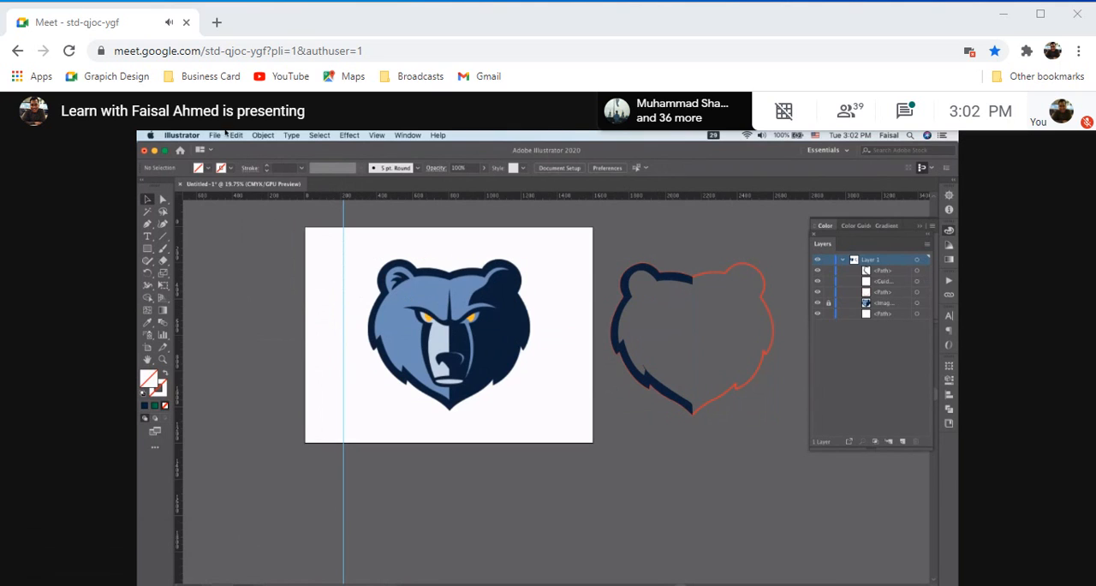
left_click(265, 137)
left_click(274, 211)
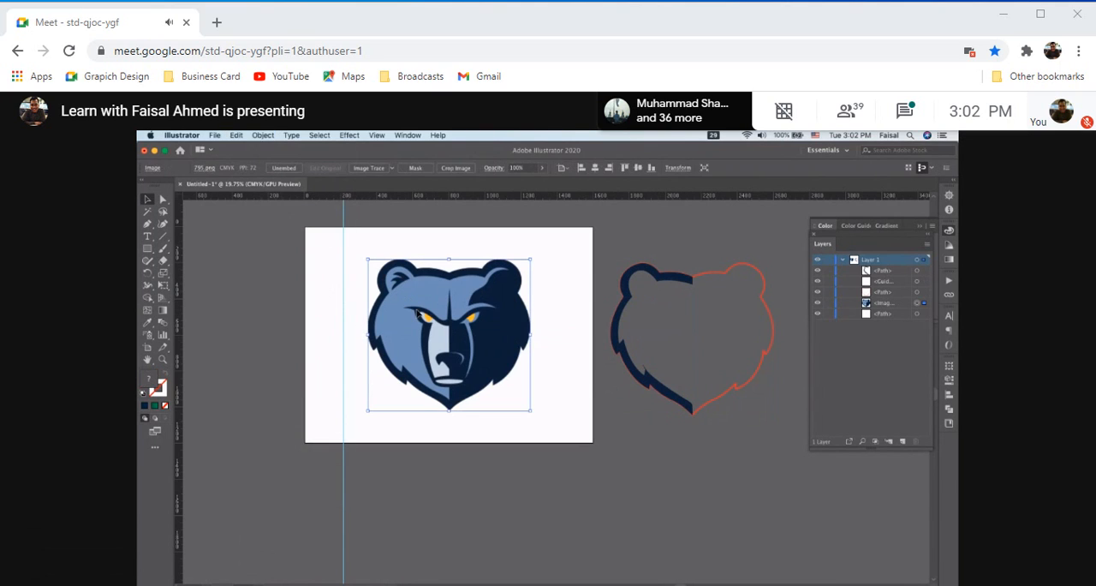
left_click_drag(416, 313, 225, 389)
scroll(433, 371, "left", 3)
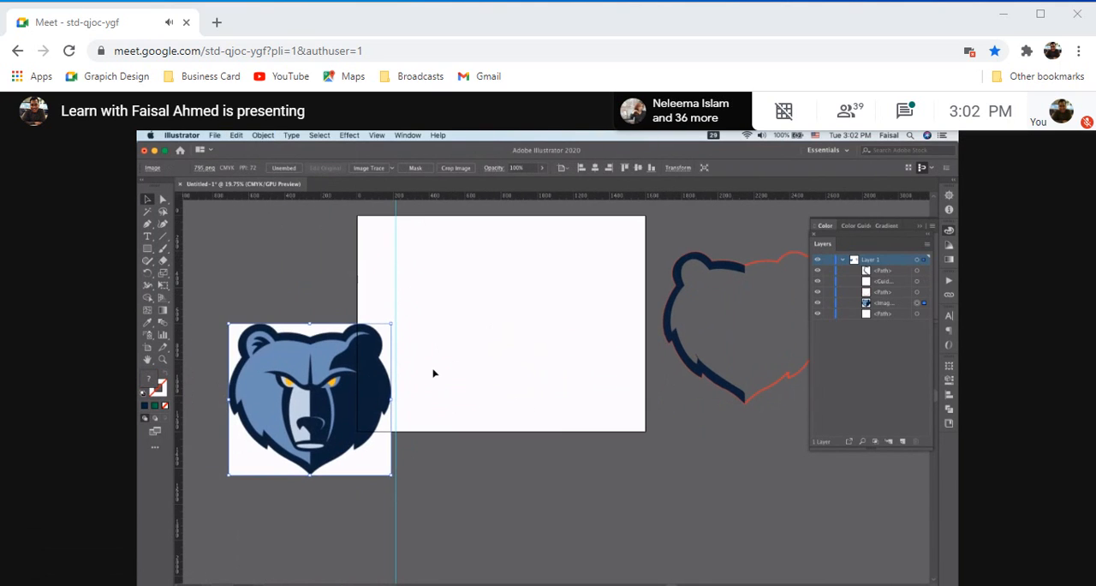
left_click_drag(325, 409, 274, 422)
scroll(576, 485, "up", 3)
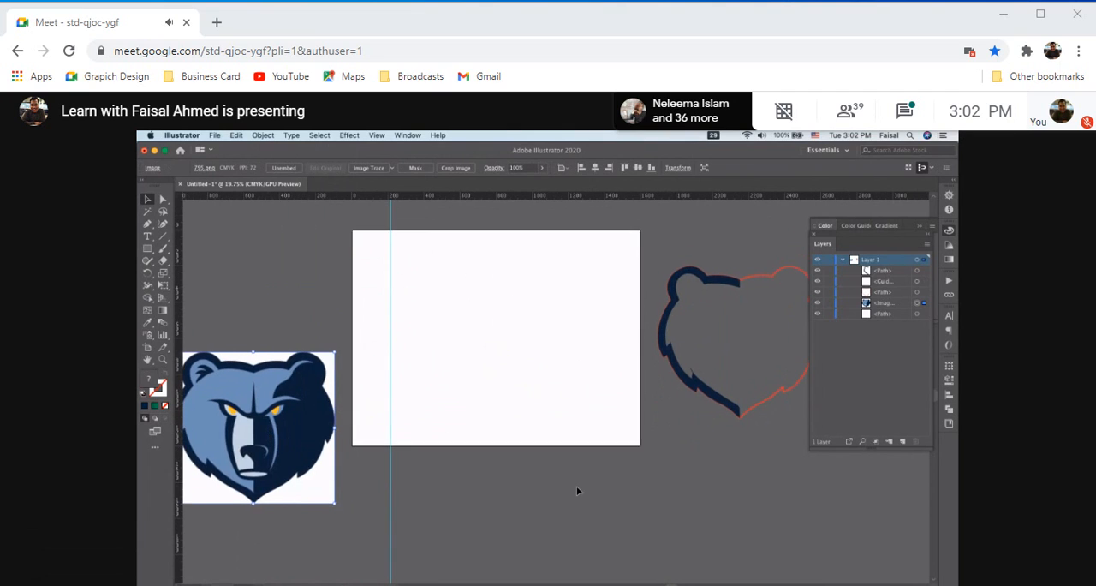
Select the traced outline and the dark half together and move them back onto the middle of the artboard
left_click(660, 280)
left_click(739, 399)
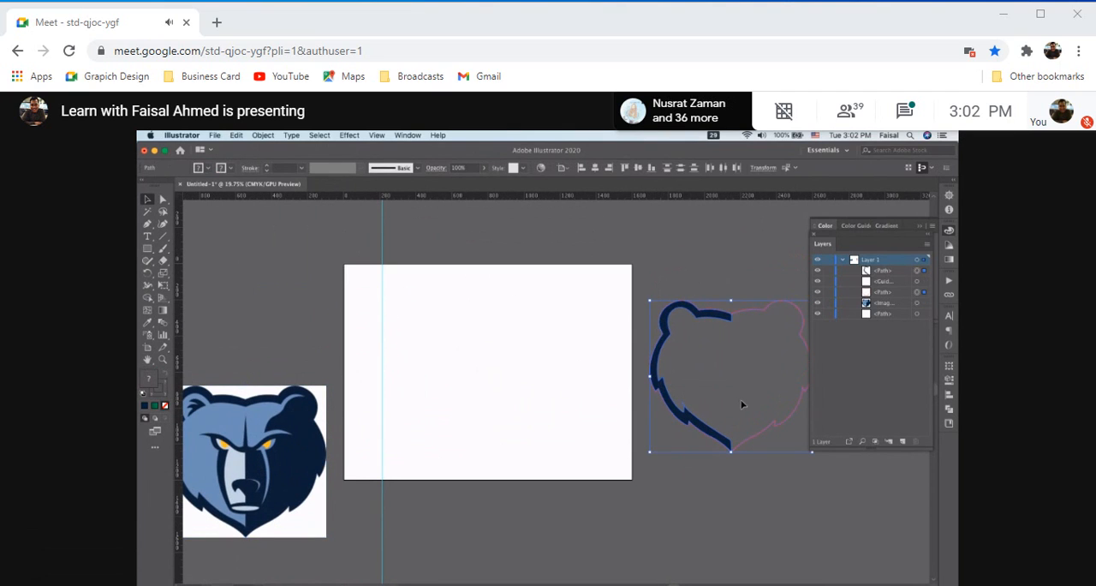
left_click_drag(718, 319, 482, 310)
scroll(480, 313, "up", 5)
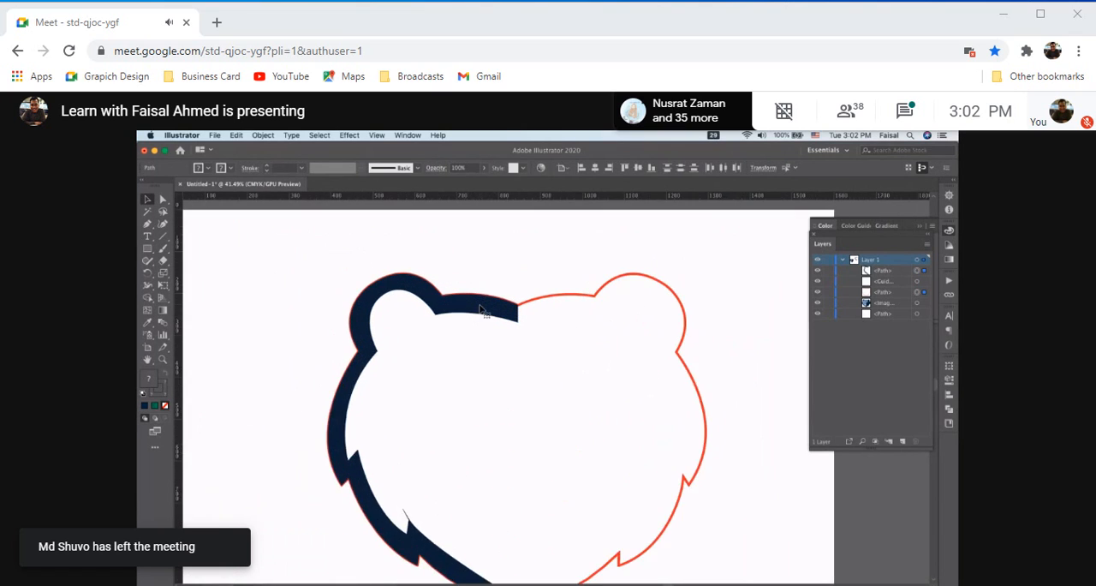
Reflect a copy of the selected dark half and traced outline across the vertical axis
scroll(480, 312, "down", 2)
scroll(478, 313, "down", 2)
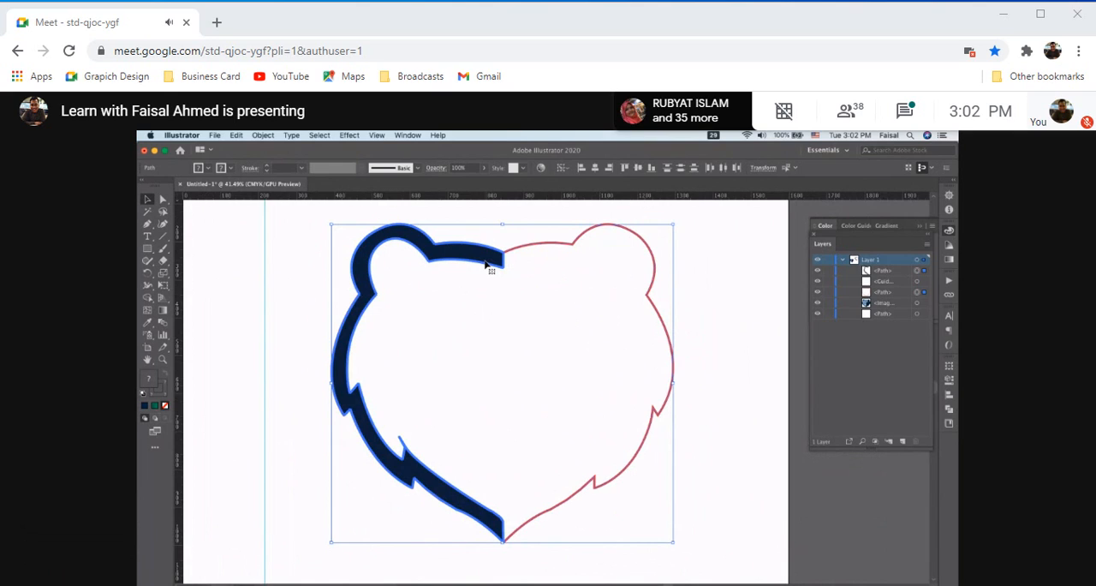
right_click(488, 267)
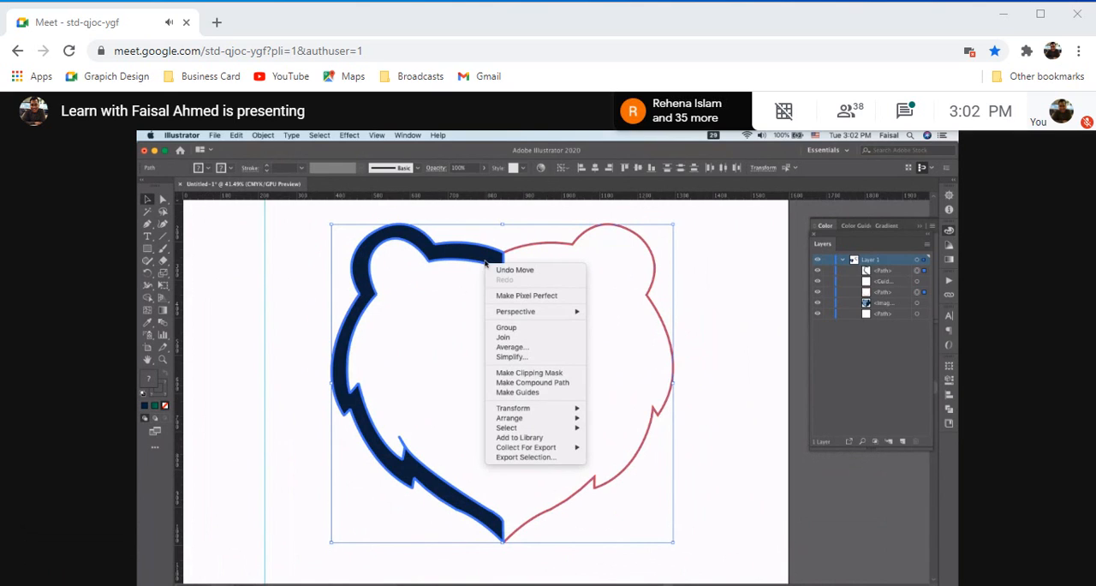
mouse_move(535, 411)
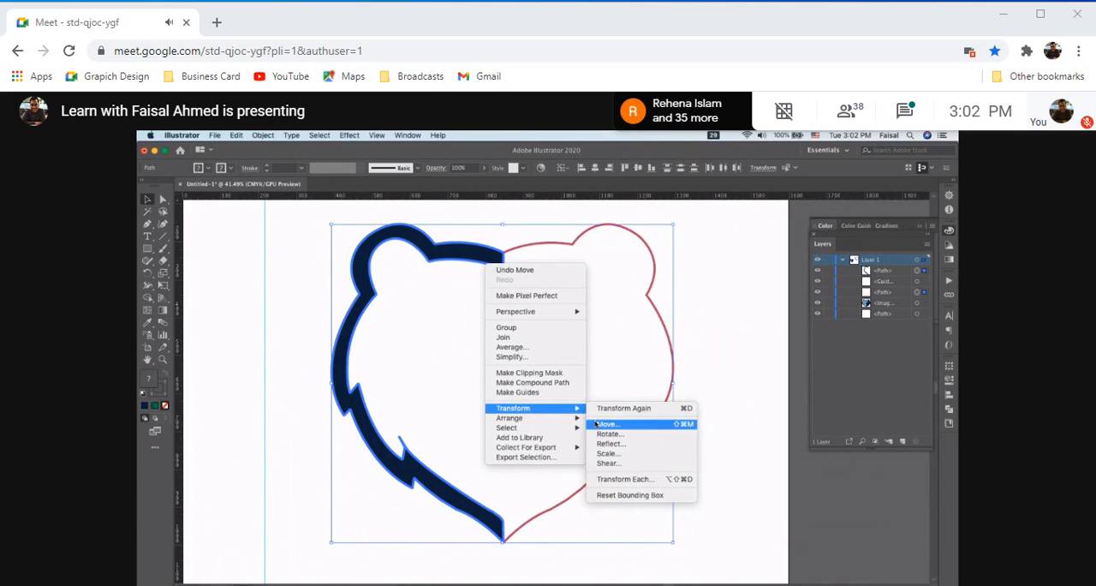
left_click(611, 443)
left_click(665, 411)
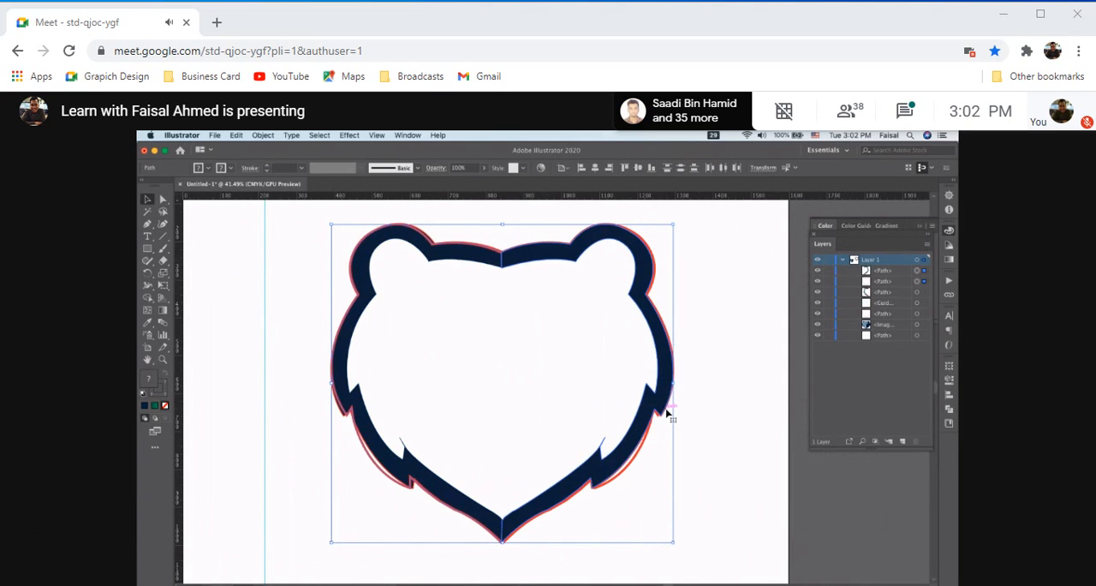
Examine how the dark halves line up with the red outlines along the lower fur edges
scroll(666, 414, "up", 4)
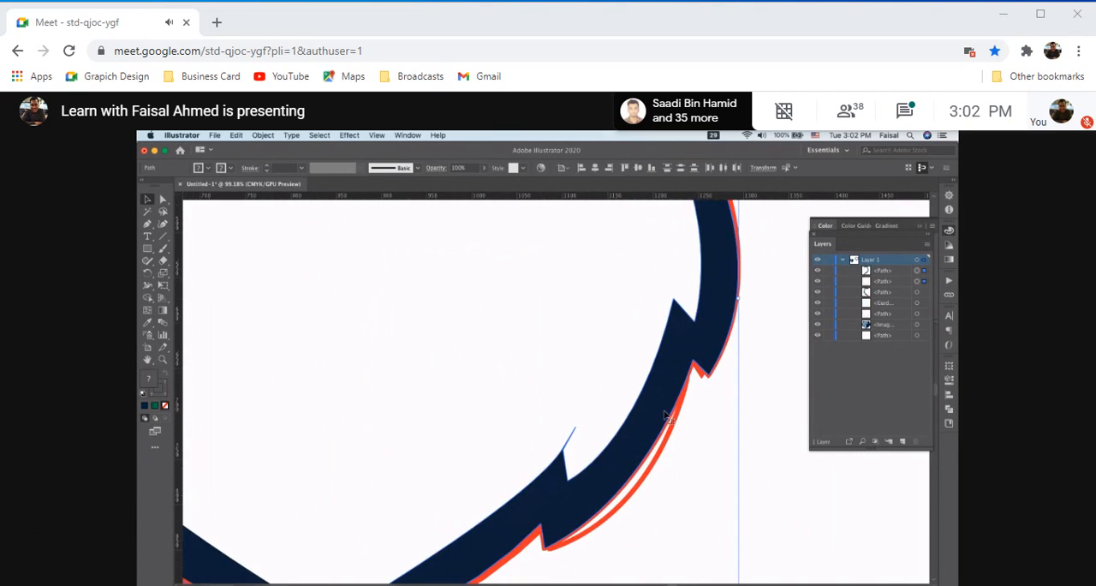
scroll(666, 414, "down", 4)
scroll(631, 441, "up", 2)
scroll(631, 441, "down", 4)
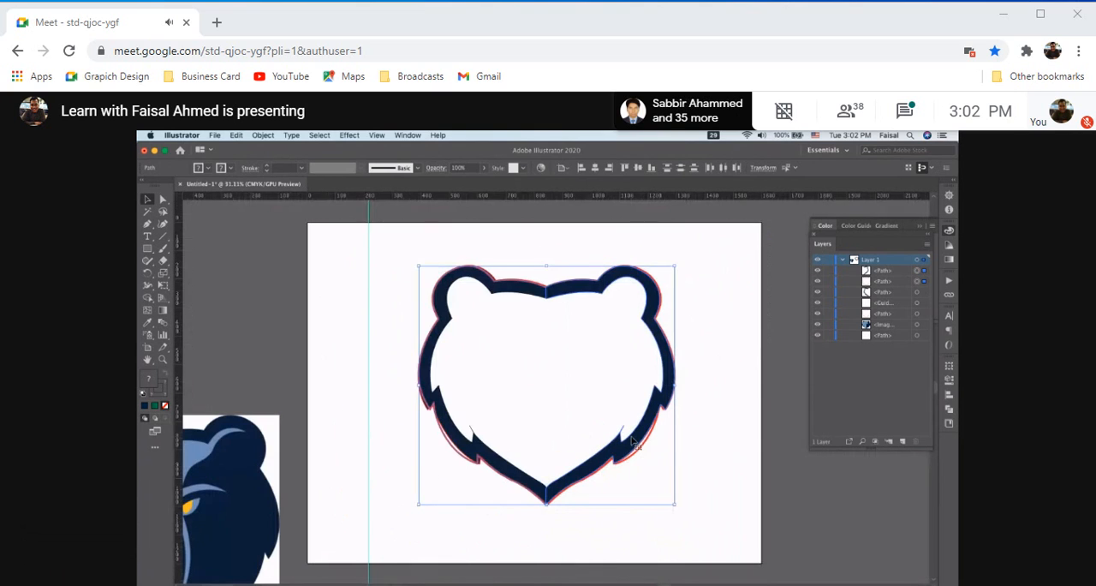
scroll(632, 441, "down", 1)
scroll(632, 441, "left", 1)
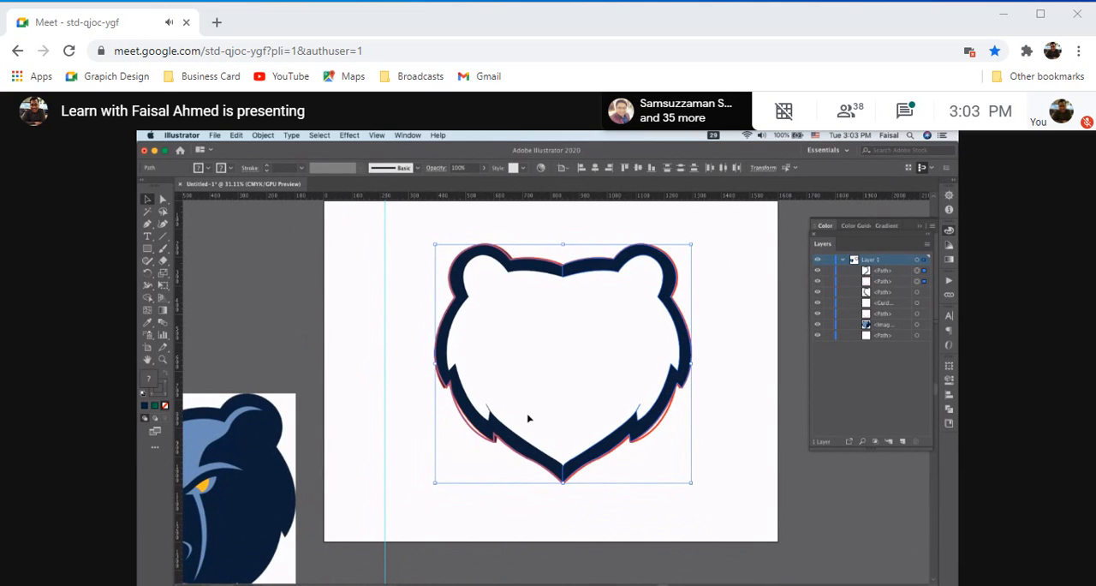
scroll(528, 418, "up", 3)
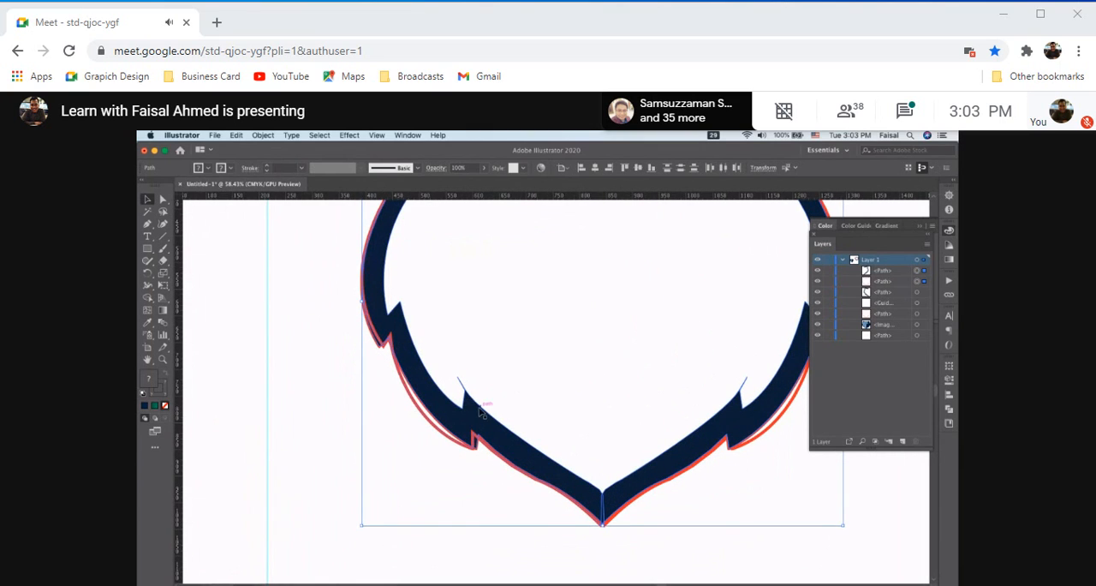
scroll(484, 425, "down", 3)
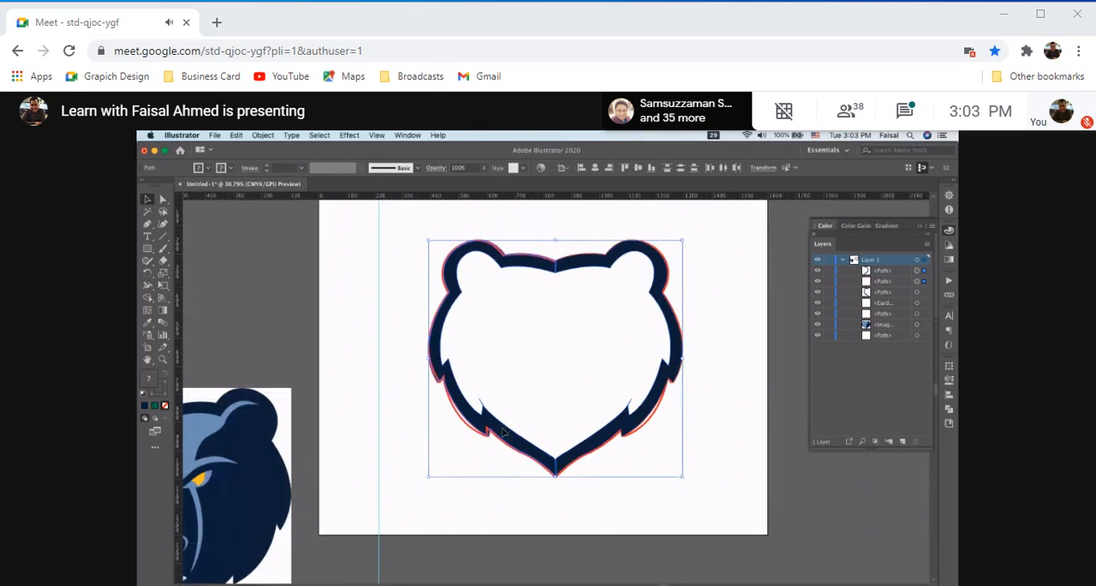
Try to fit the left dark half and its mirrored copy to the outline by shifting each slightly upward
left_click(504, 432)
left_click_drag(504, 431, 459, 397)
key("super+z")
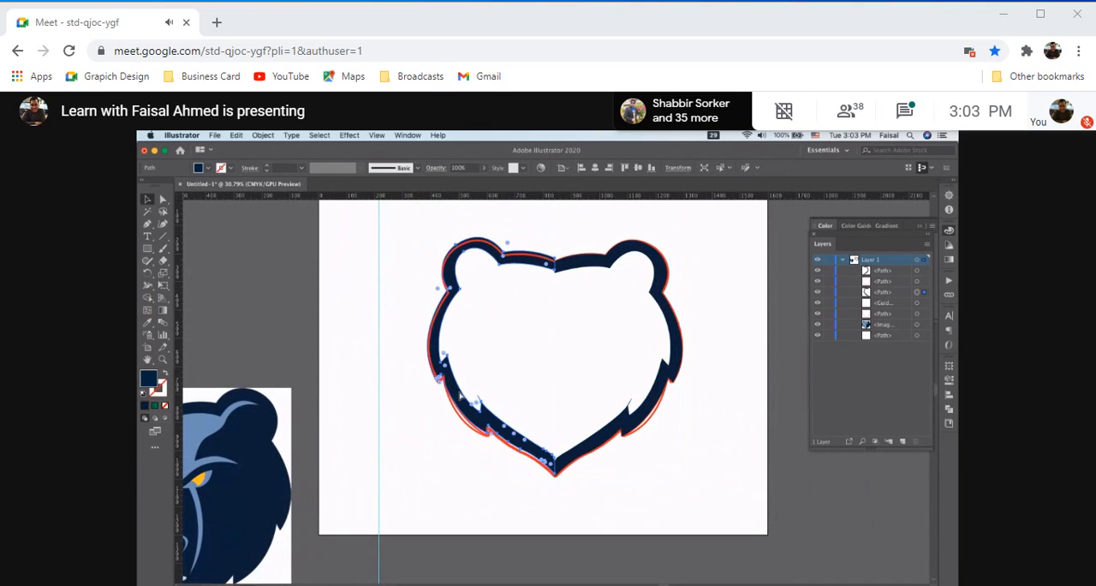
left_click(628, 440)
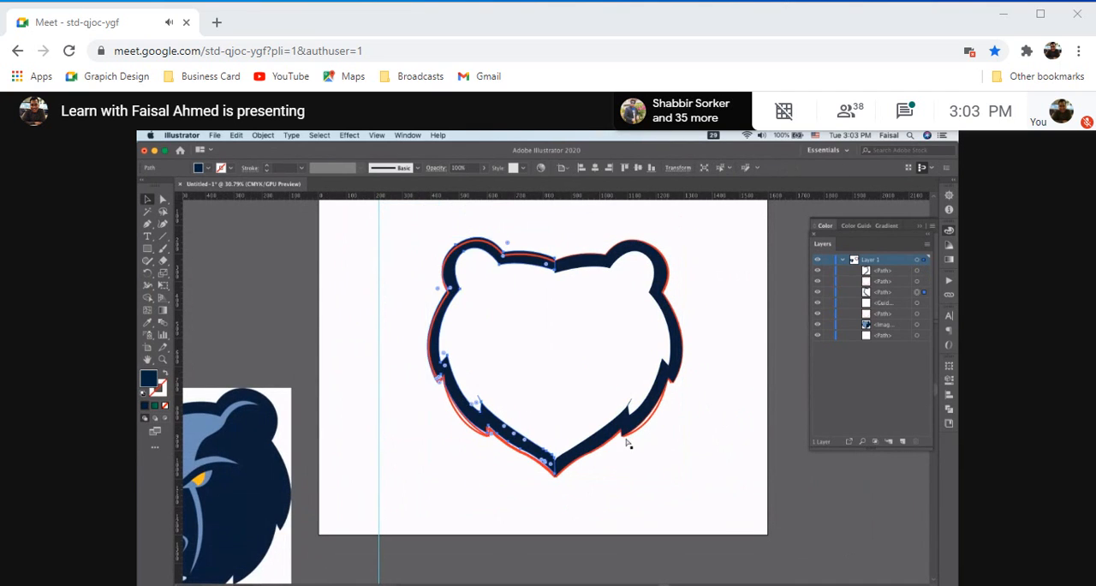
left_click(589, 273)
mouse_move(590, 273)
left_mouse_down()
mouse_move(621, 277)
mouse_move(588, 266)
left_mouse_up()
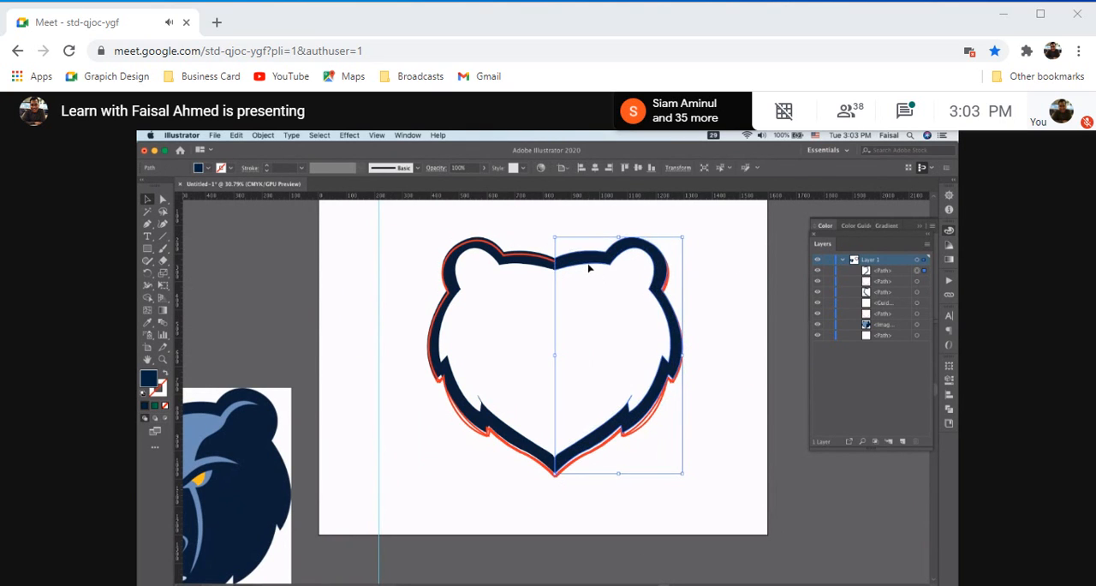
Undo the shifts of both dark halves and the reflected copy
key("super+z")
key("super+z")
key("super+z")
key("super+z")
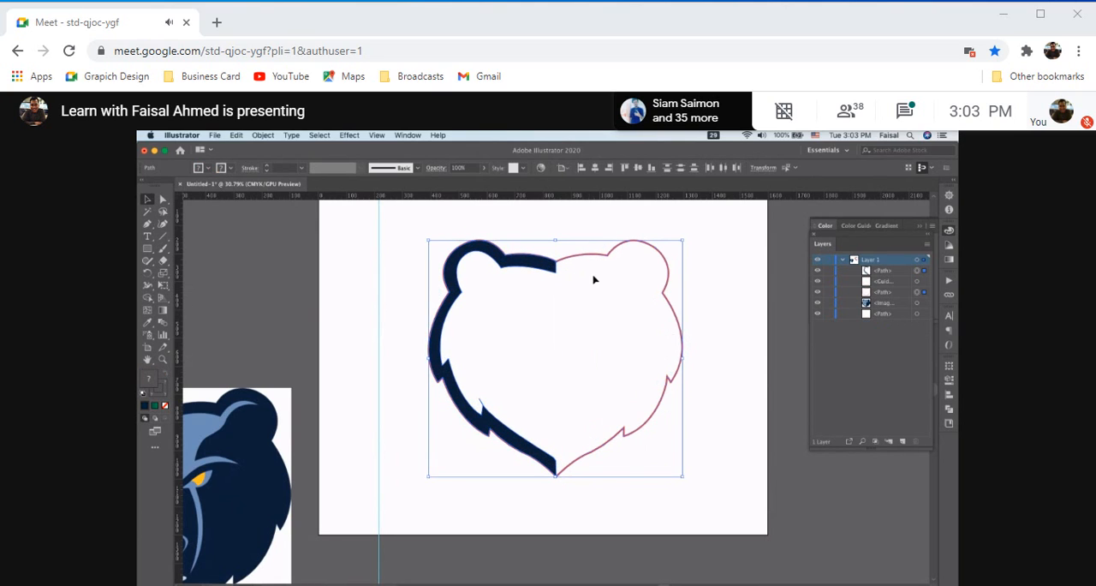
scroll(593, 274, "up", 1)
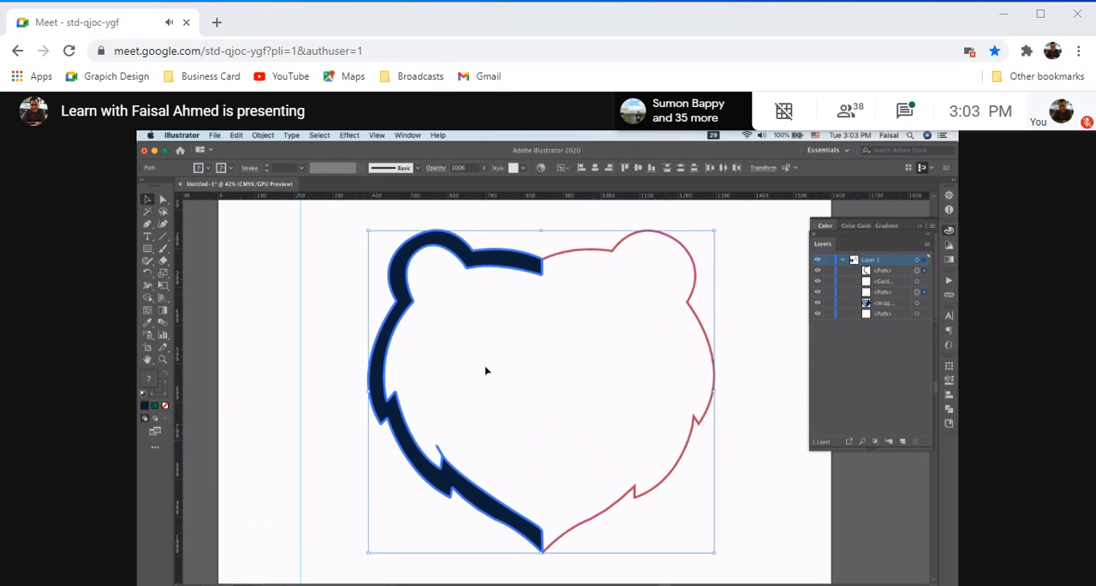
Try to remove the thin spike from the left dark half's lower inner fur edge with the Shape Builder
scroll(439, 448, "up", 3)
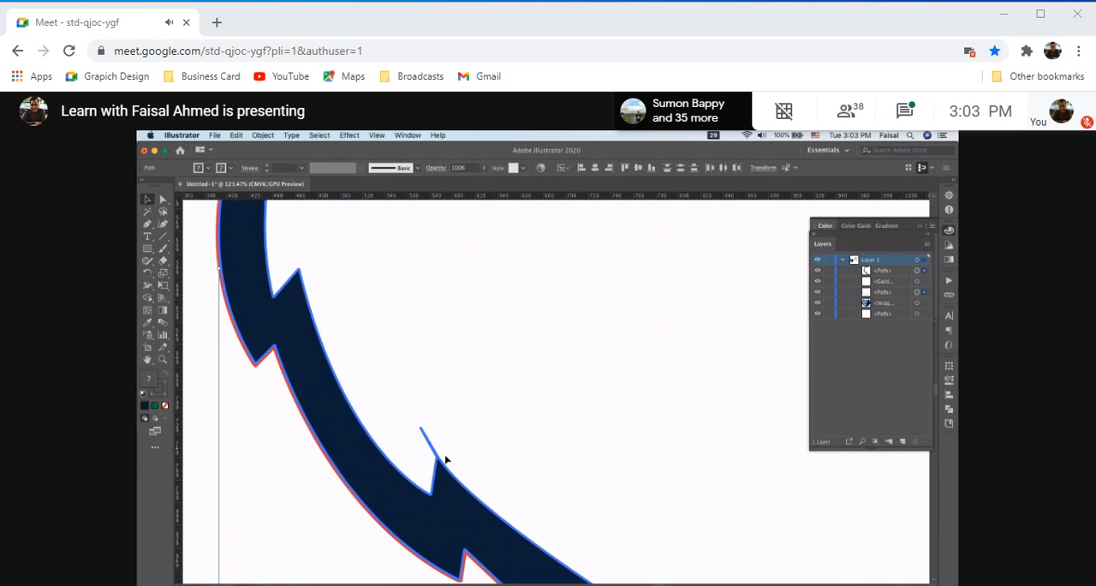
scroll(446, 458, "right", 1)
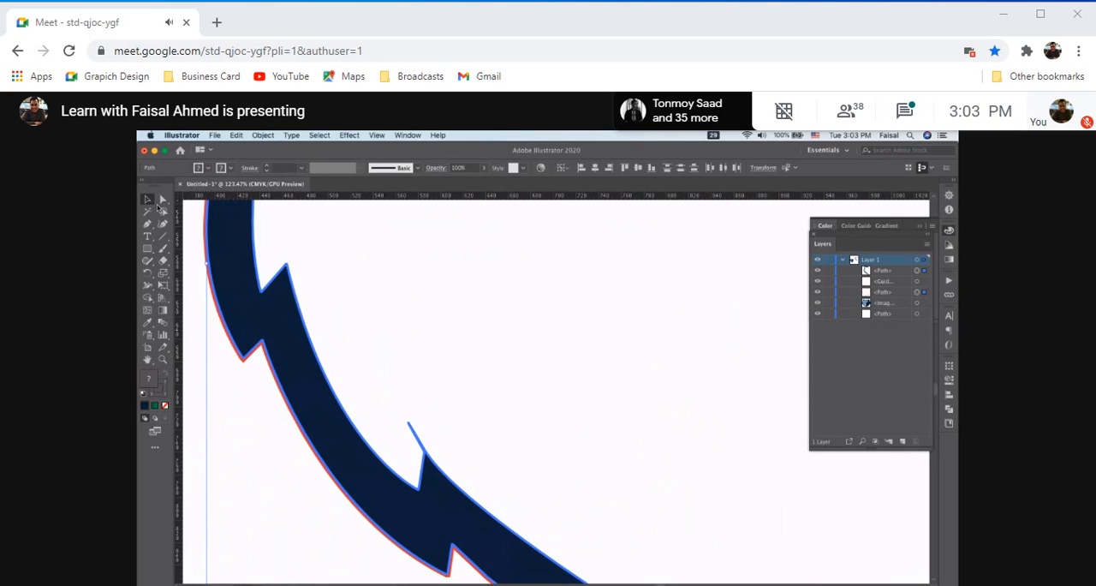
left_click(443, 453)
left_click(149, 298)
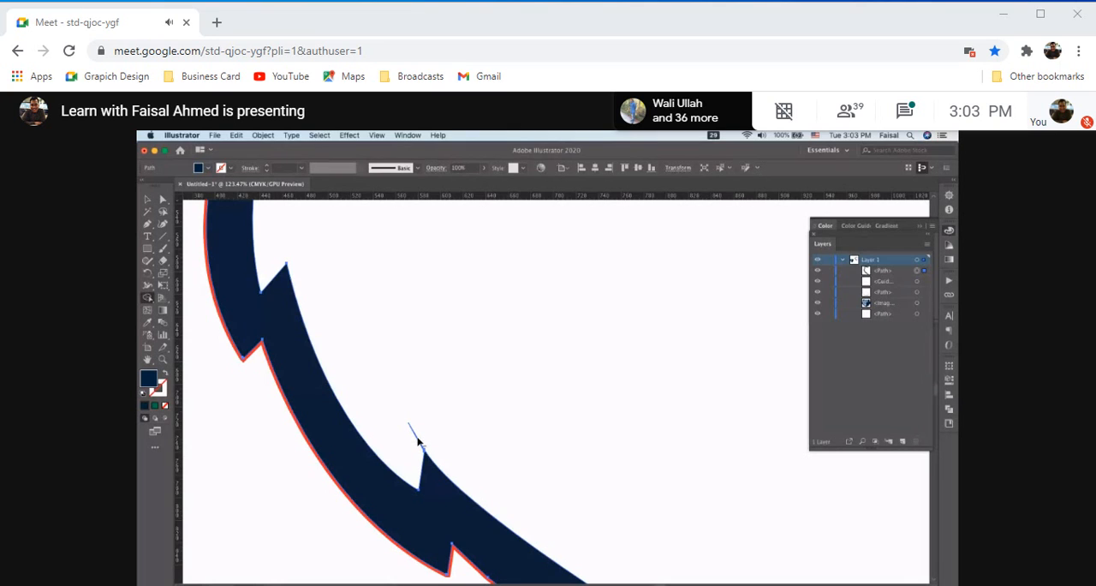
left_click_drag(418, 442, 418, 442)
key("ctrl+z")
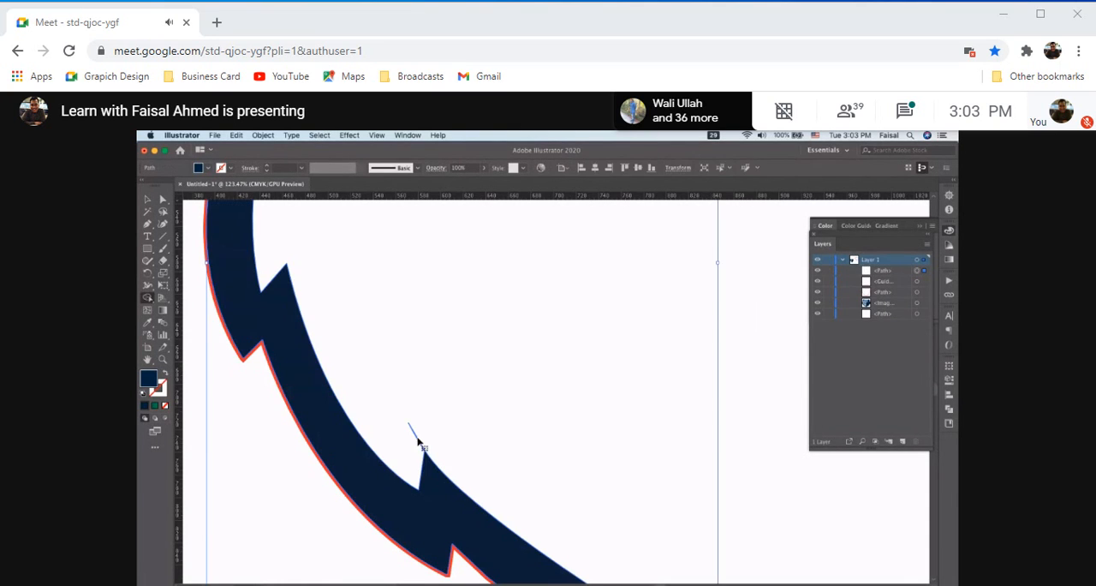
scroll(423, 445, "up", 4)
scroll(428, 450, "up", 4)
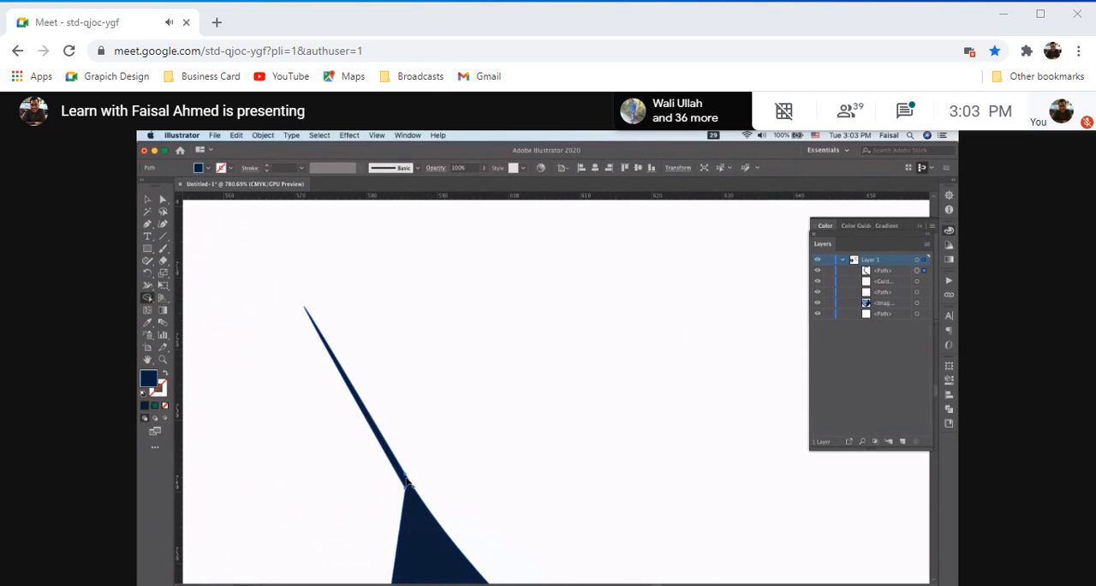
scroll(408, 484, "down", 10)
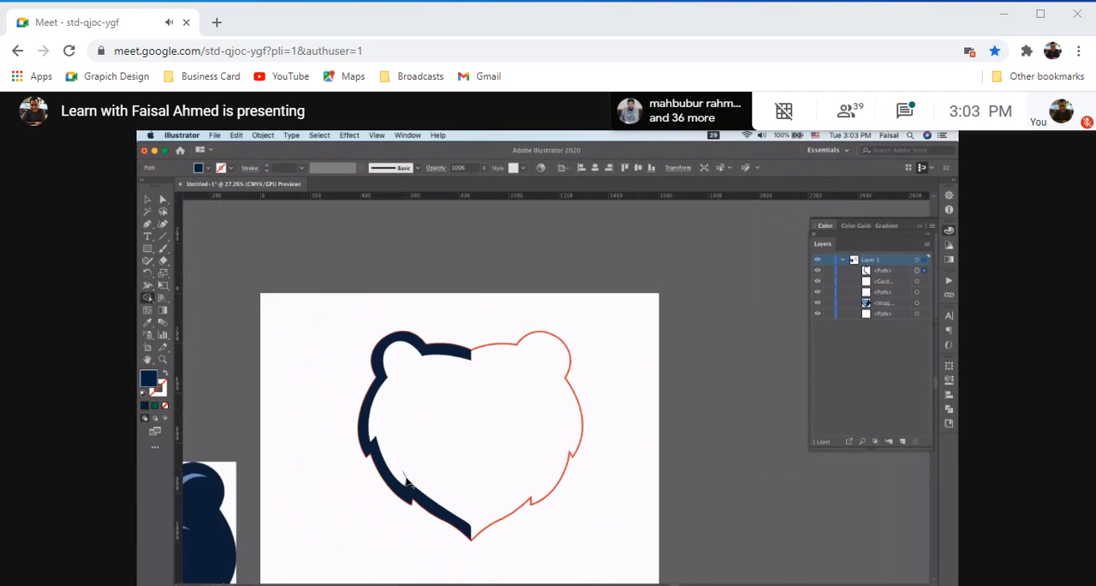
left_click(148, 199)
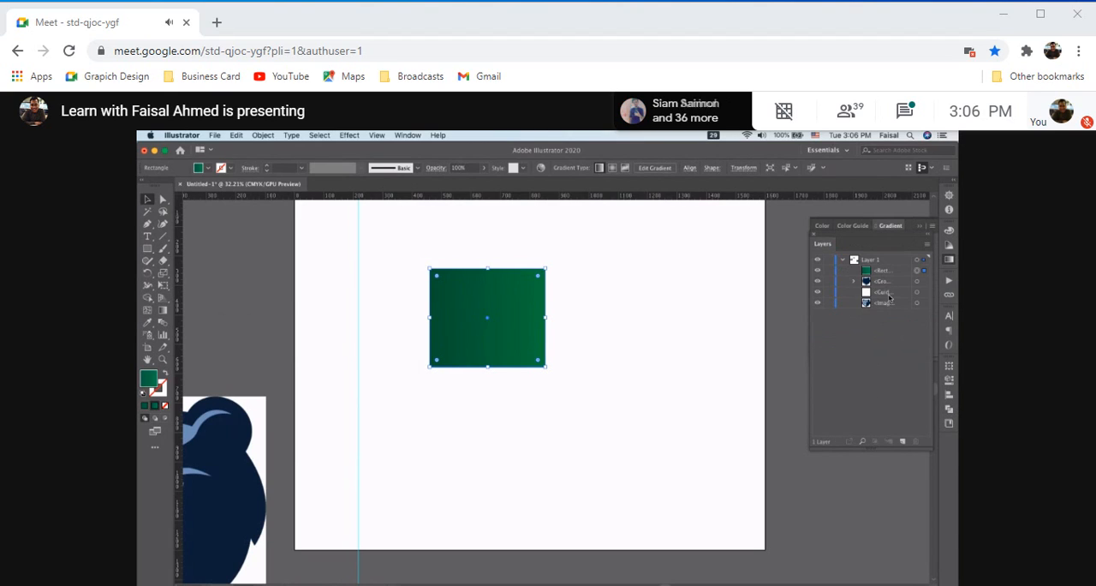
Fill the selected rectangle with the solid dark navy color
left_click(864, 267)
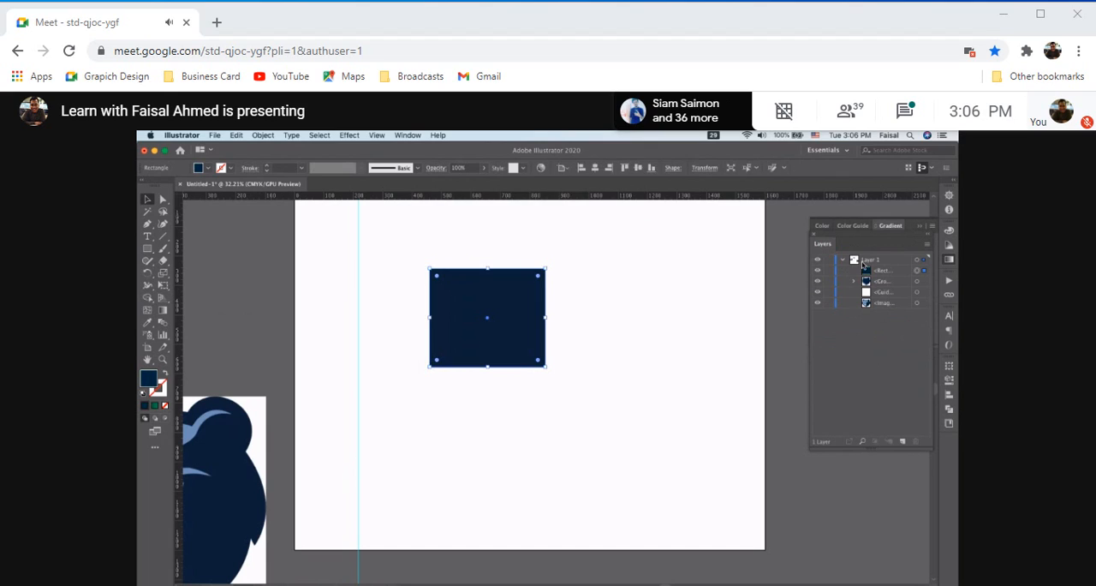
left_click(892, 293)
left_click(894, 304)
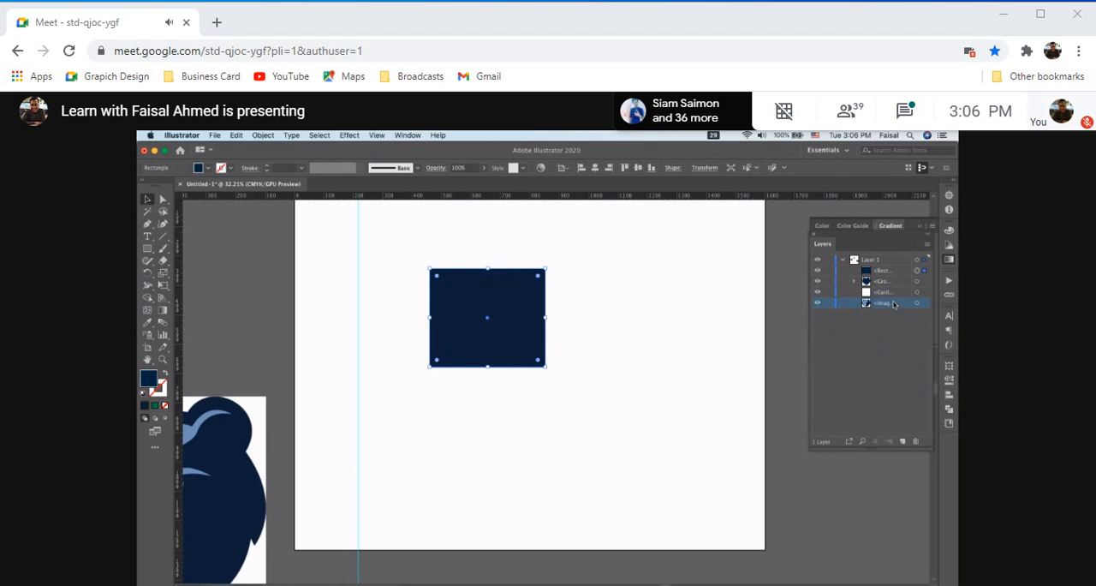
Try the green gradient fill on the navy rectangle and undo it
left_click(156, 406)
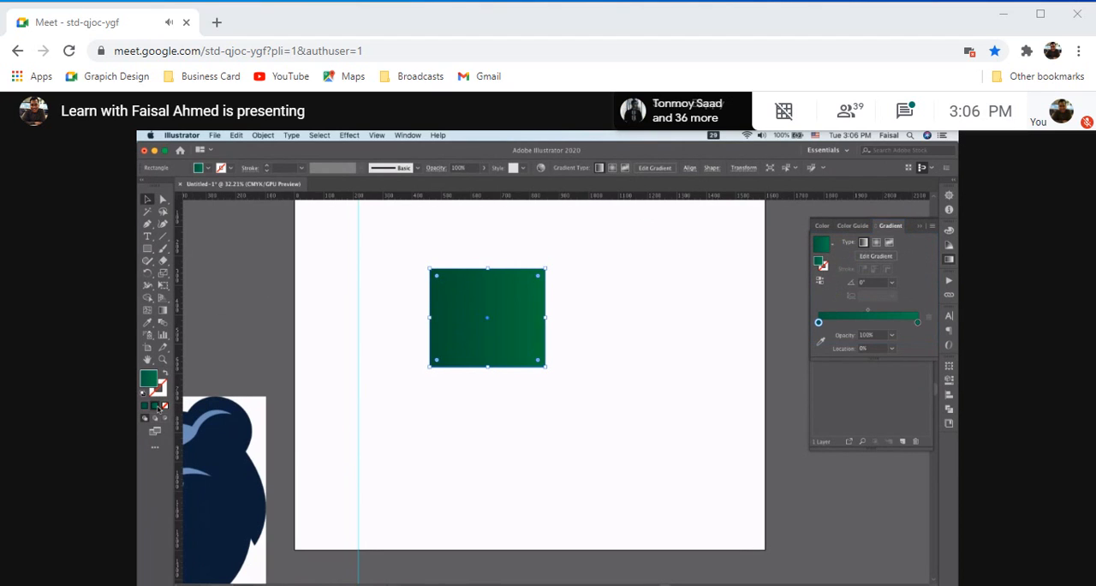
left_click(877, 392)
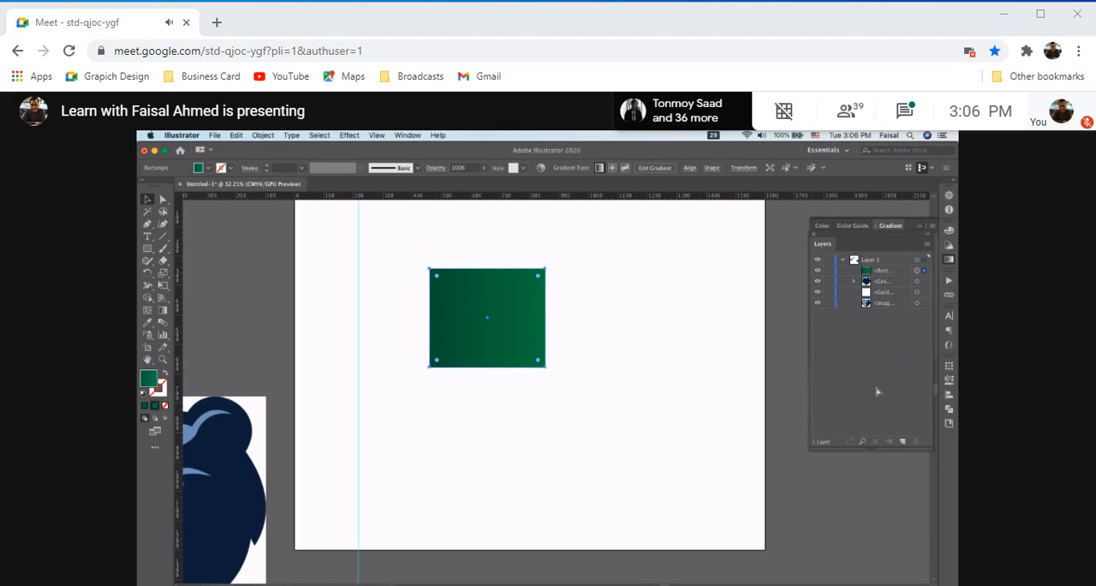
key("ctrl+z")
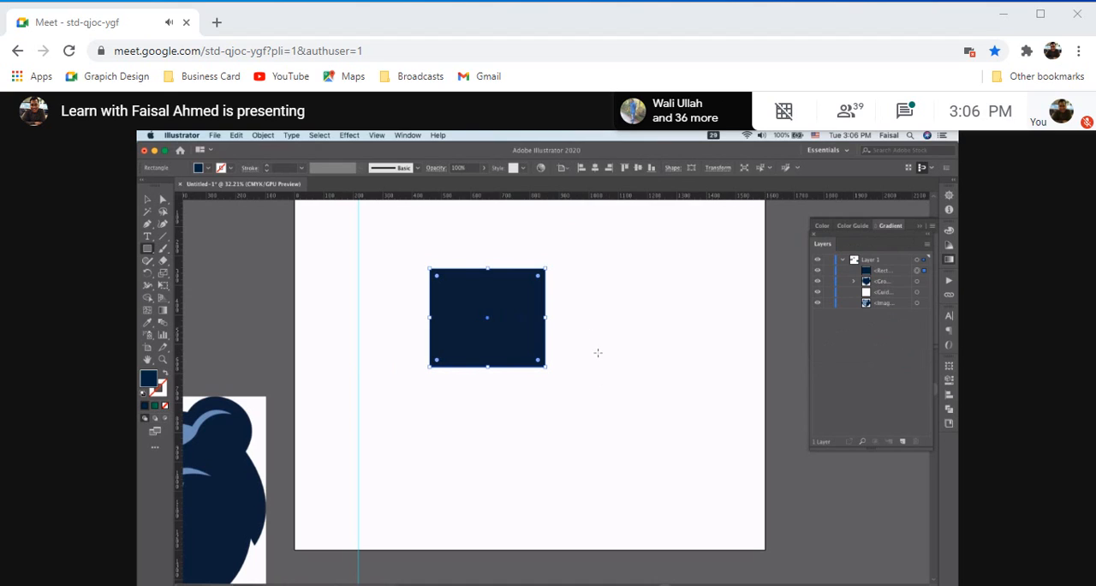
Draw a second navy rectangle and move it to overlap the lower-right corner of the first one
mouse_move(597, 352)
left_mouse_down()
mouse_move(660, 443)
mouse_move(718, 465)
left_mouse_up()
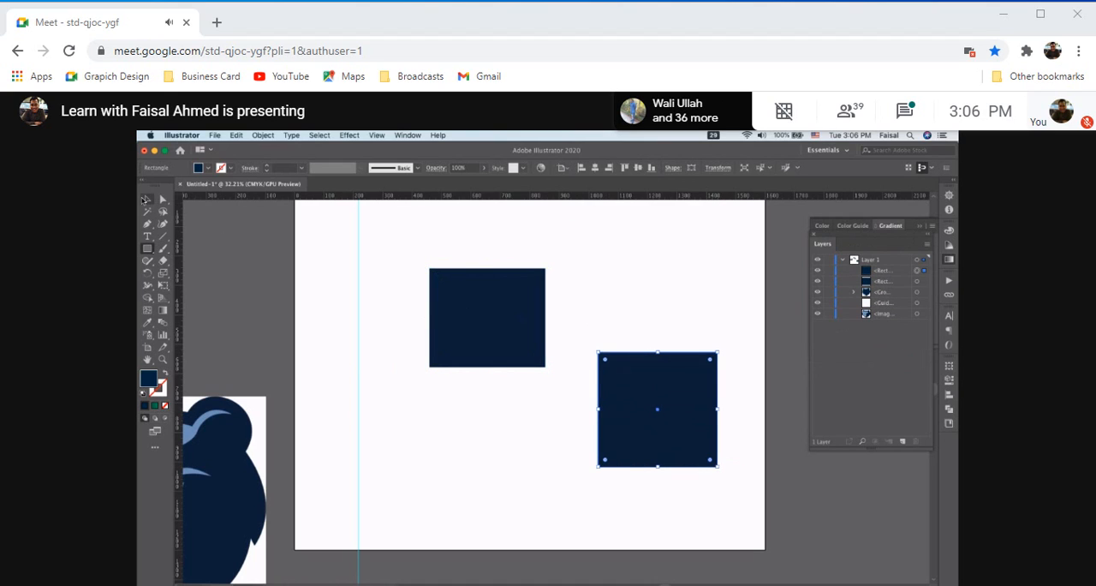
left_click(147, 200)
left_click_drag(611, 376, 506, 345)
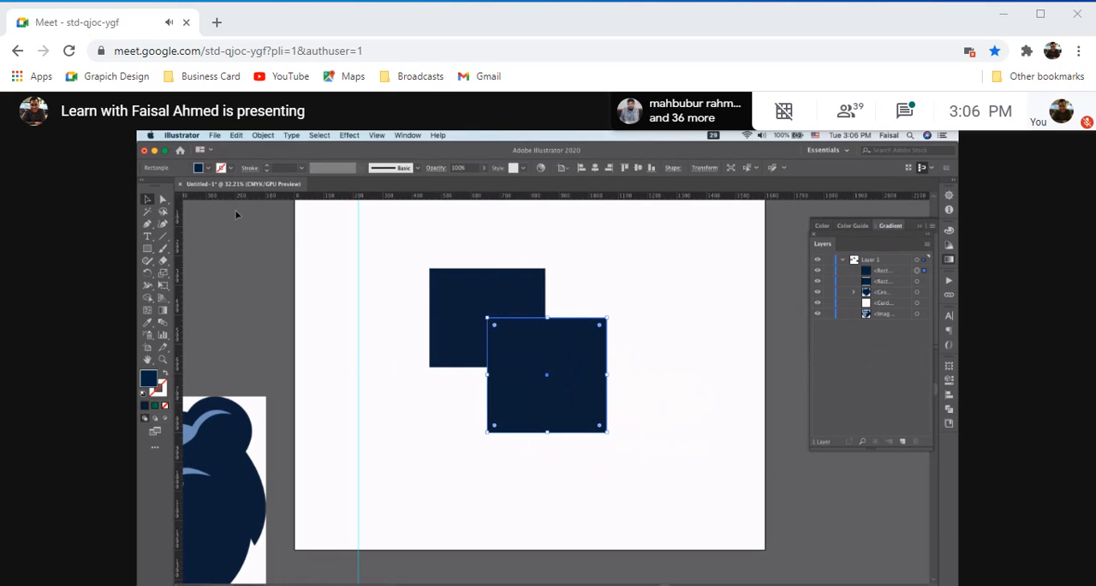
Select both rectangles and activate the Shape Builder over their overlapping area
left_click_drag(418, 251, 633, 476)
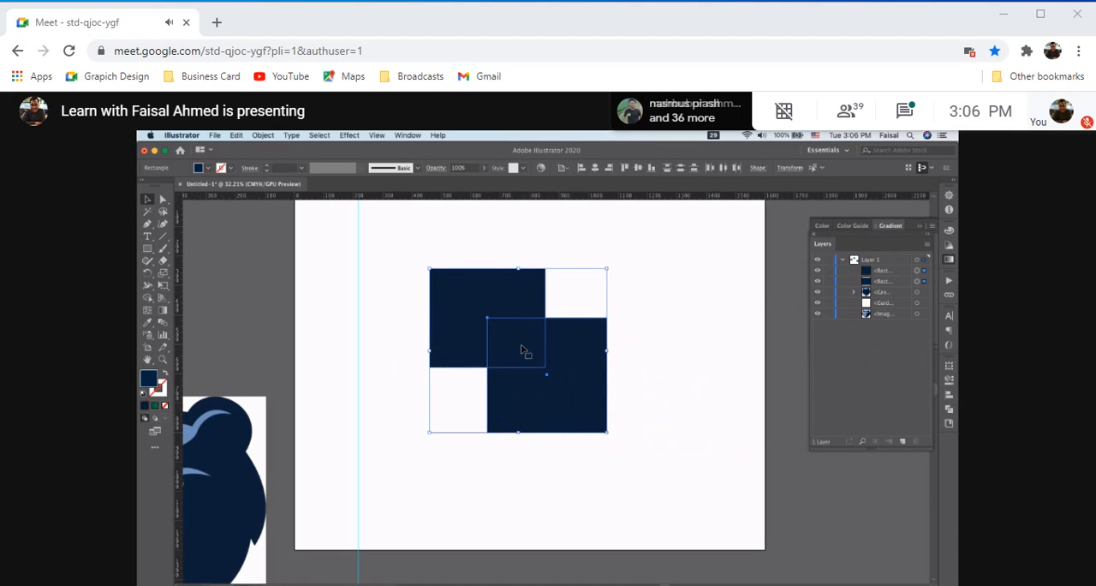
left_click(149, 298)
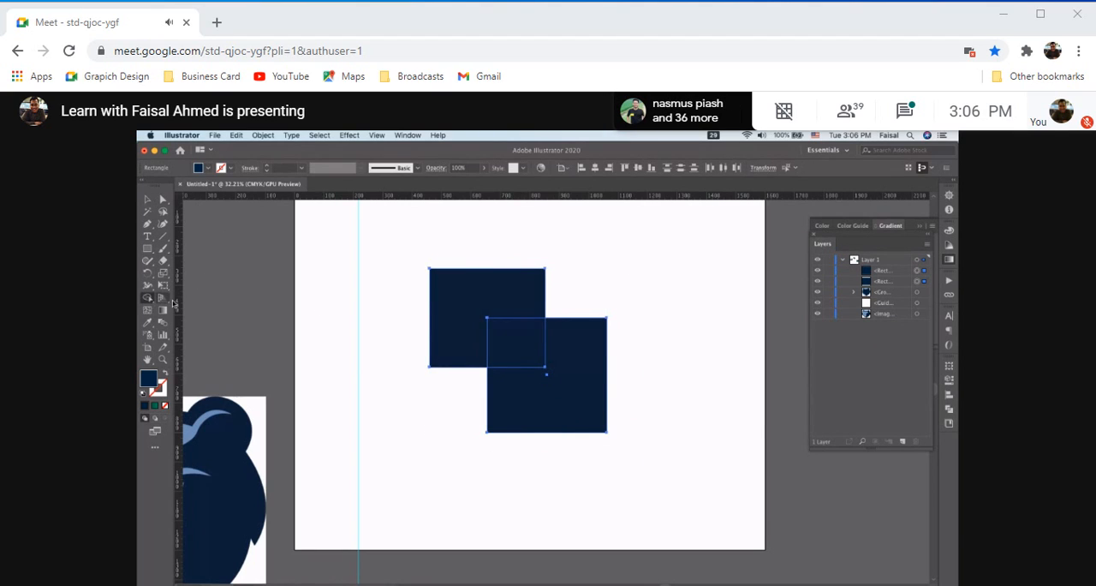
left_click(530, 355)
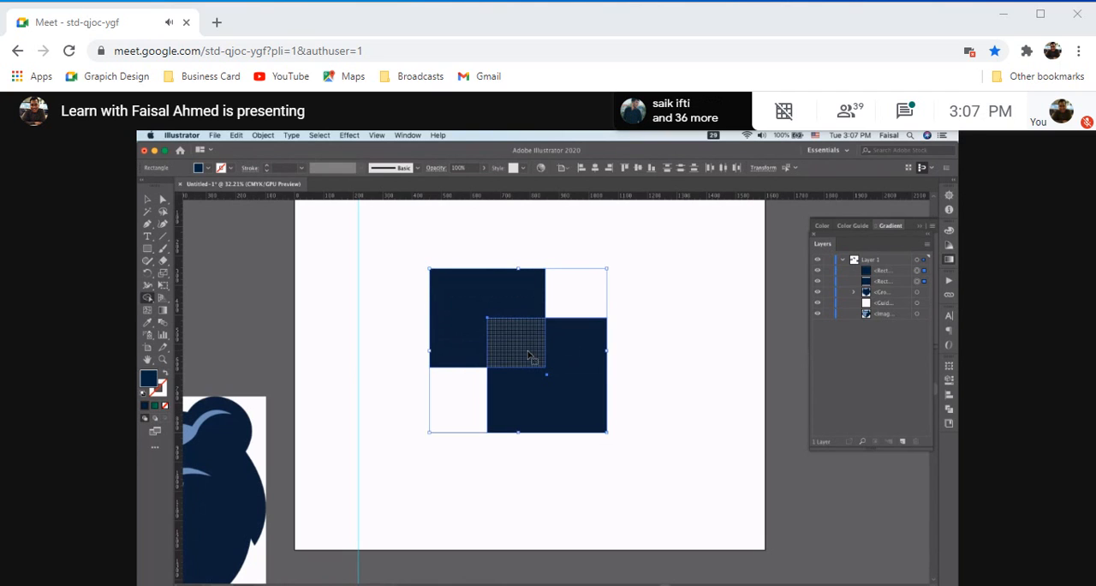
Examine the regions formed by the two overlapping rectangles in Outline view and return to GPU Preview
key("super+y")
scroll(529, 354, "up", 5)
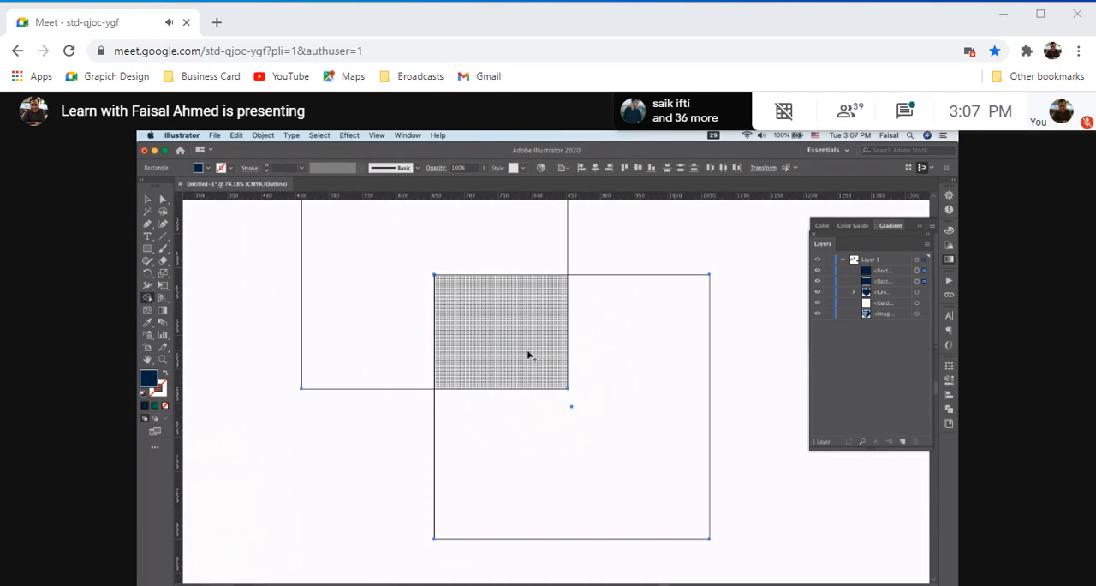
scroll(528, 354, "down", 3)
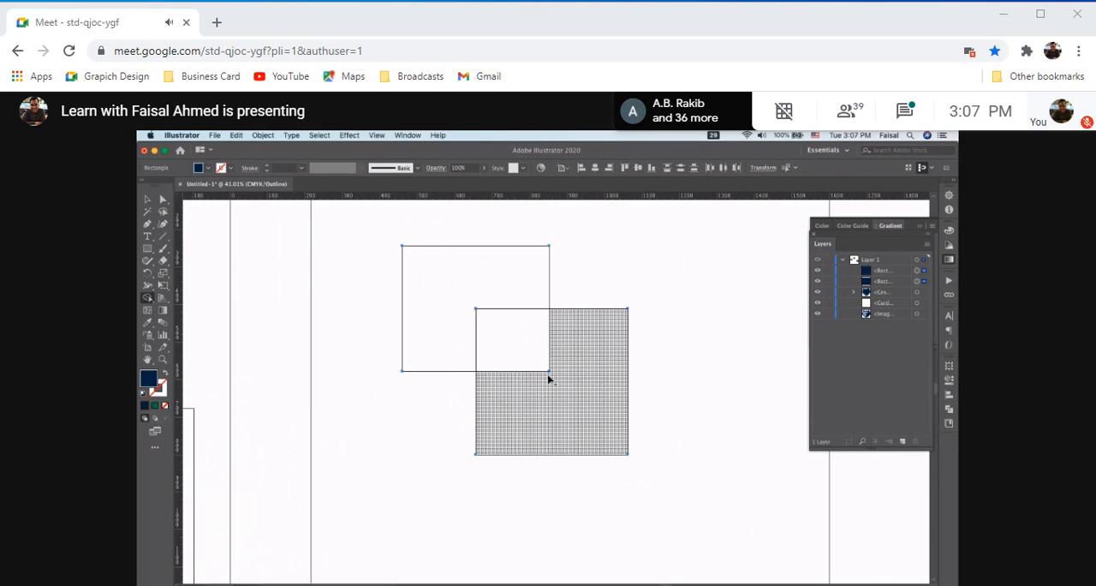
key("super+a")
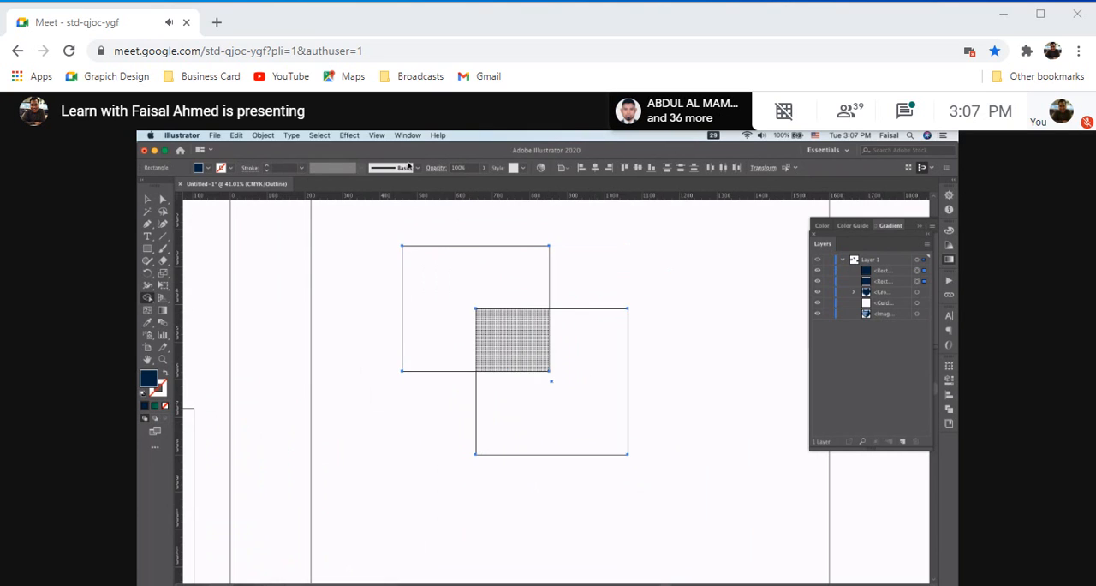
left_click(376, 135)
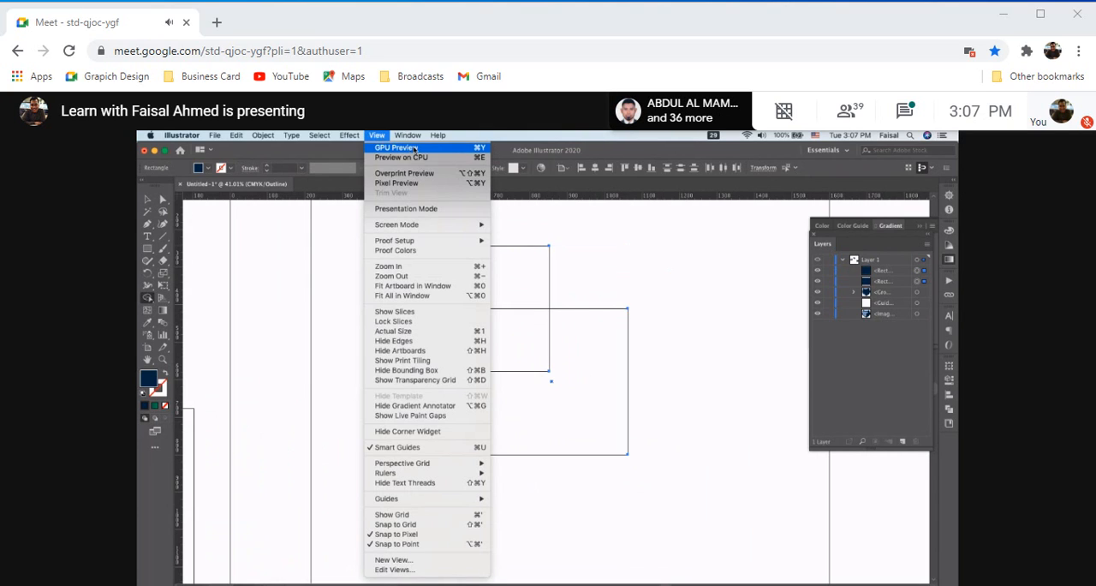
mouse_move(410, 136)
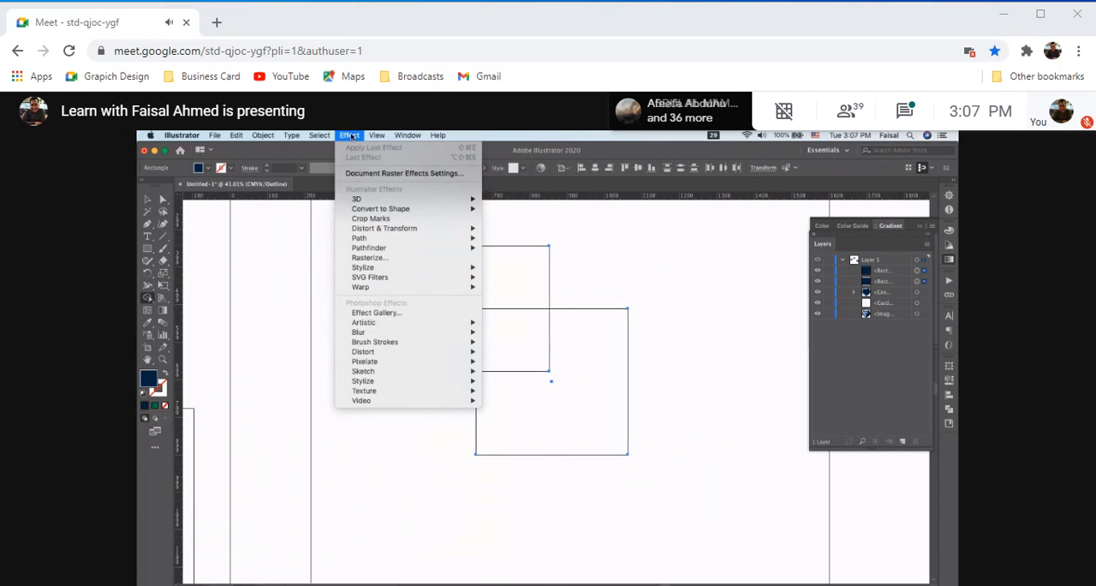
key("super+y")
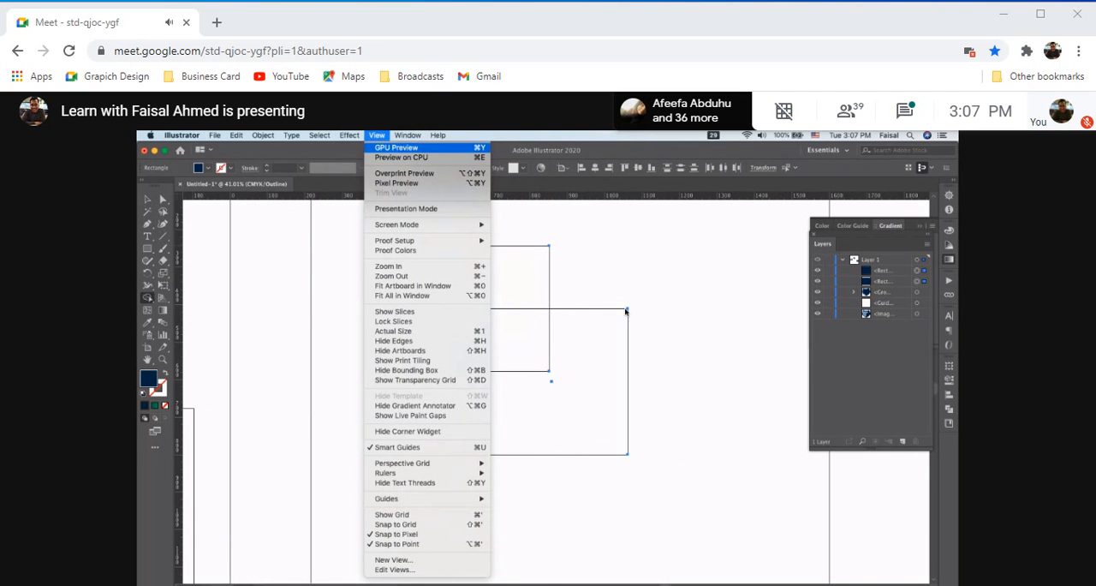
left_click(379, 135)
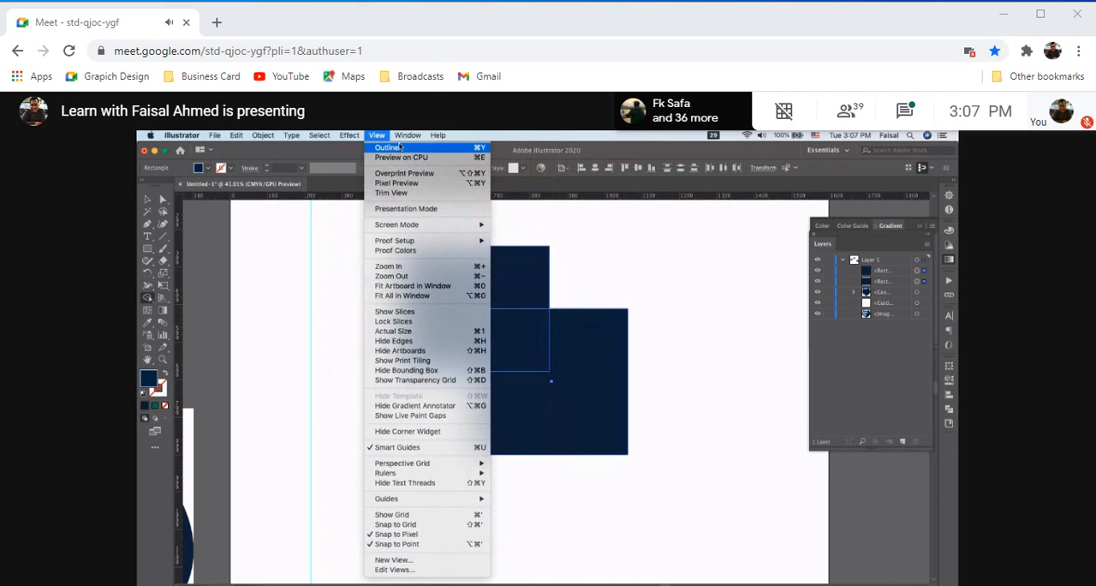
left_click(656, 265)
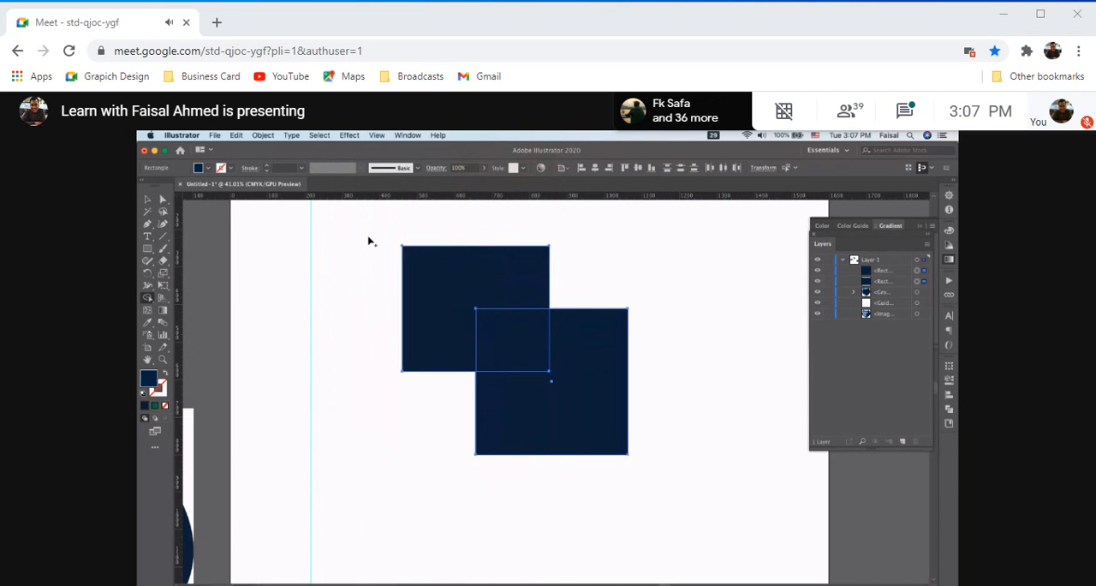
Merge the two overlapping rectangles into one shape with the Shape Builder, and undo the merge
left_click_drag(443, 308, 624, 462)
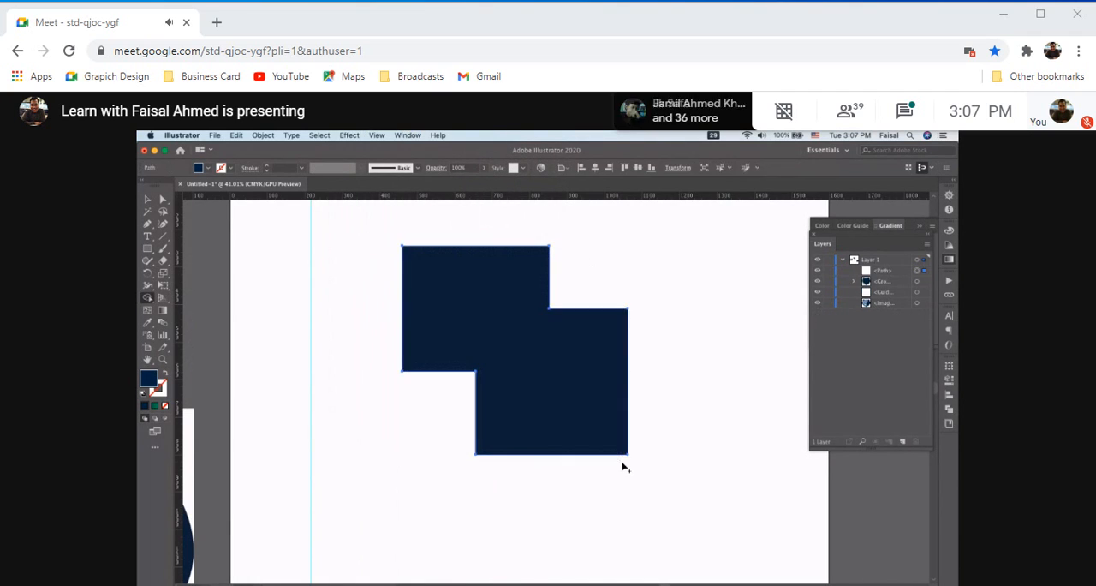
key("super+z")
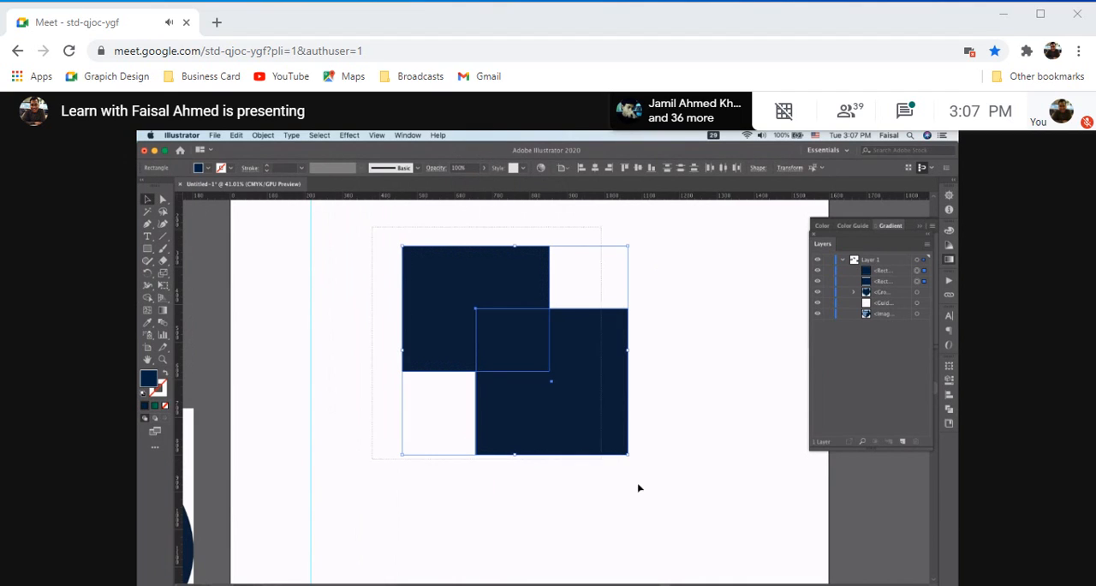
Switch the artwork to Outline view and examine where the edges of the two rectangles cross
left_click(377, 135)
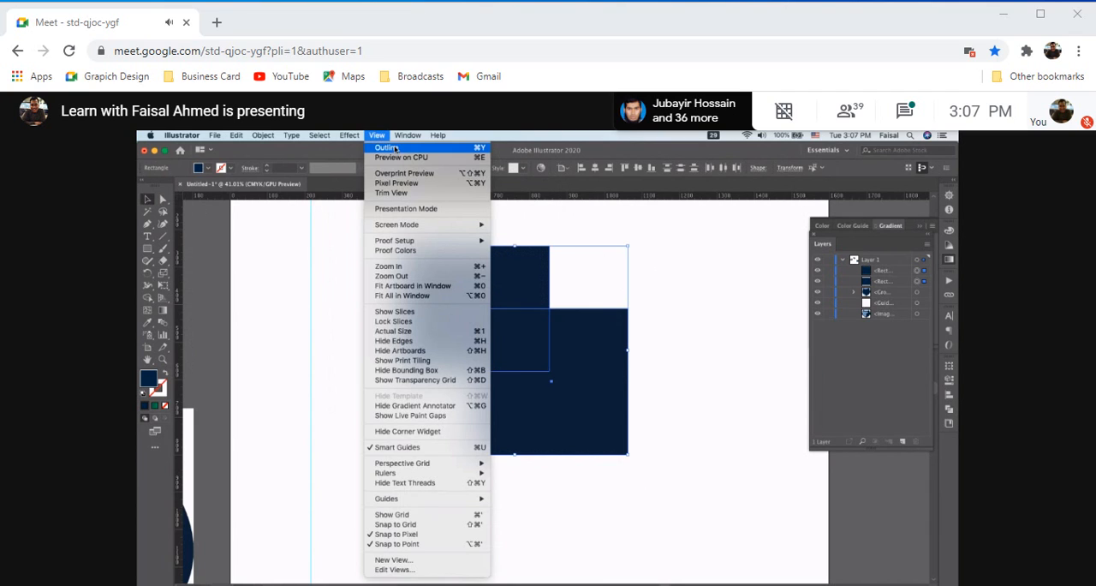
left_click(402, 146)
scroll(521, 247, "up", 3)
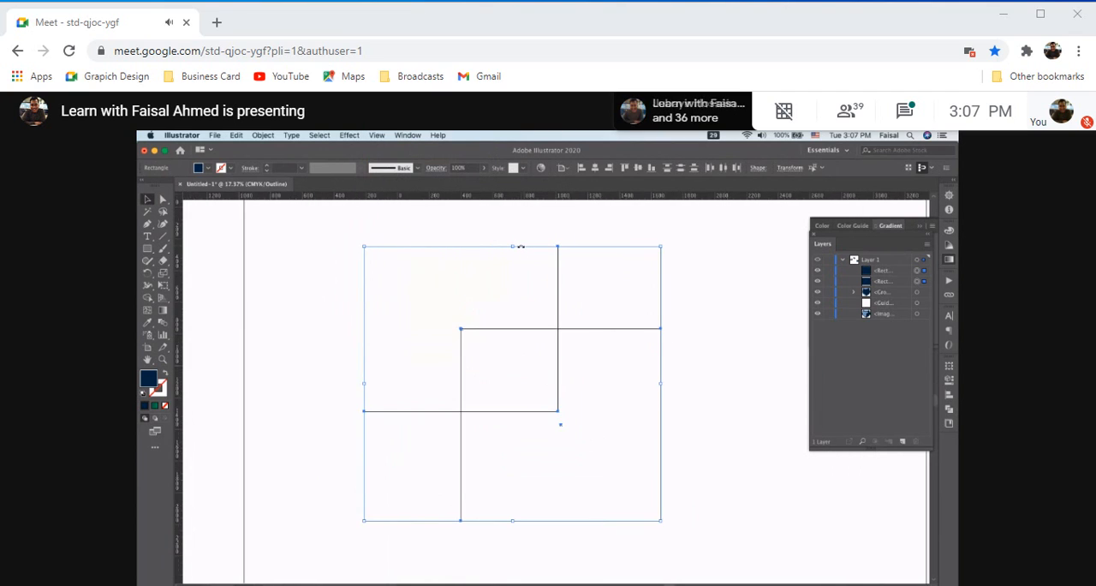
scroll(520, 246, "down", 10)
scroll(519, 246, "up", 5)
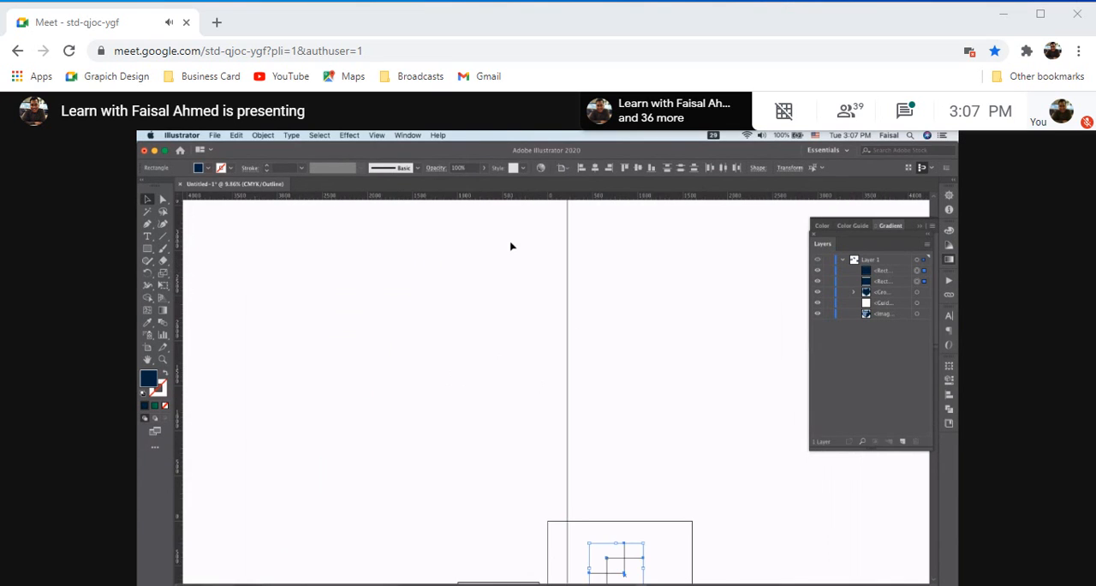
scroll(511, 246, "up", 3)
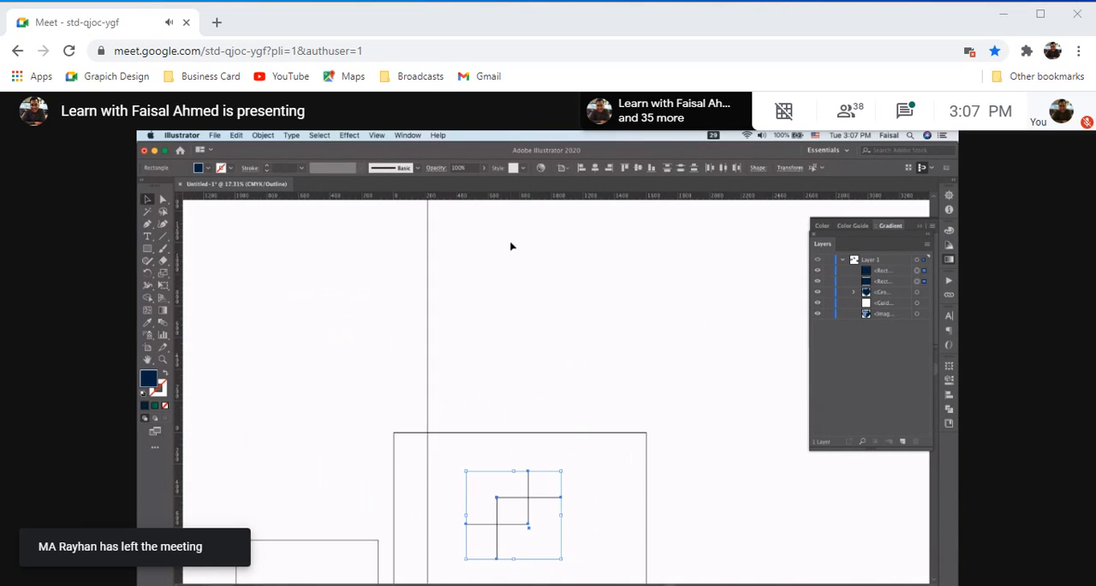
scroll(456, 340, "up", 7)
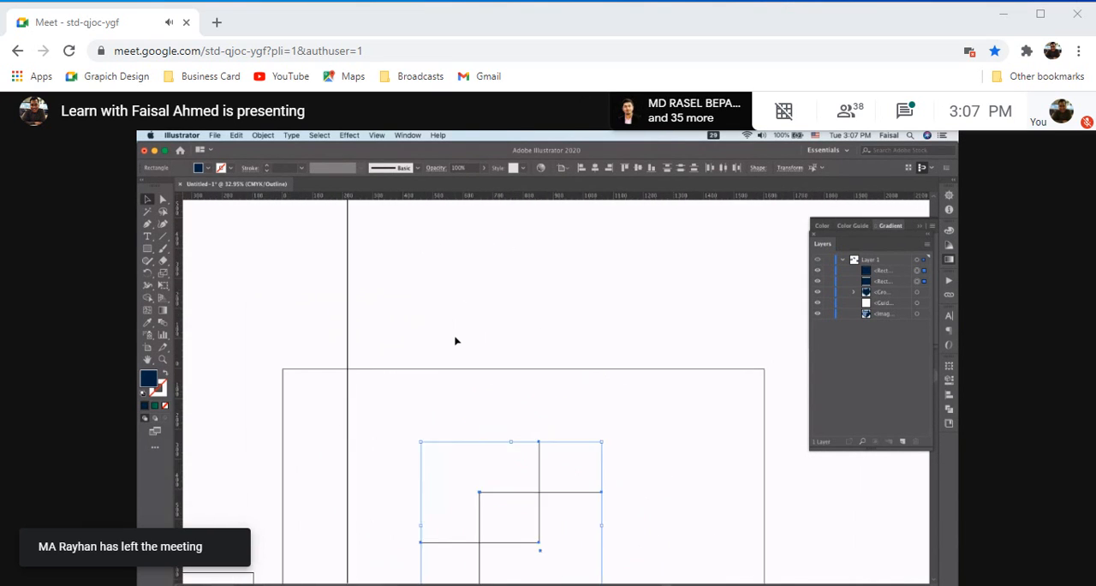
scroll(456, 340, "up", 1)
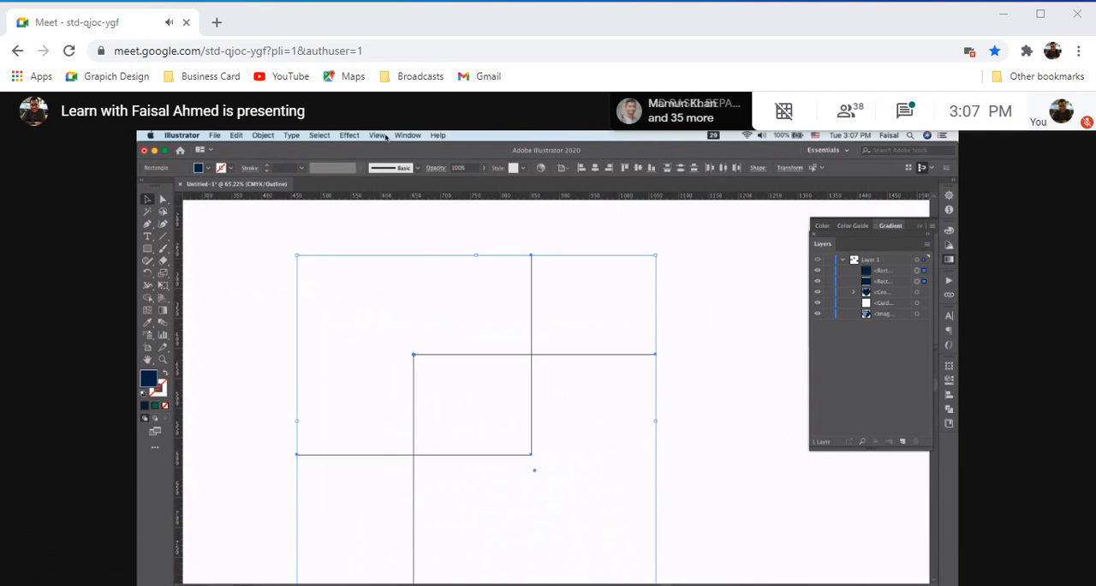
Return to GPU Preview and split the overlap of the two rectangles into its own shape with the Shape Builder
key("super+y")
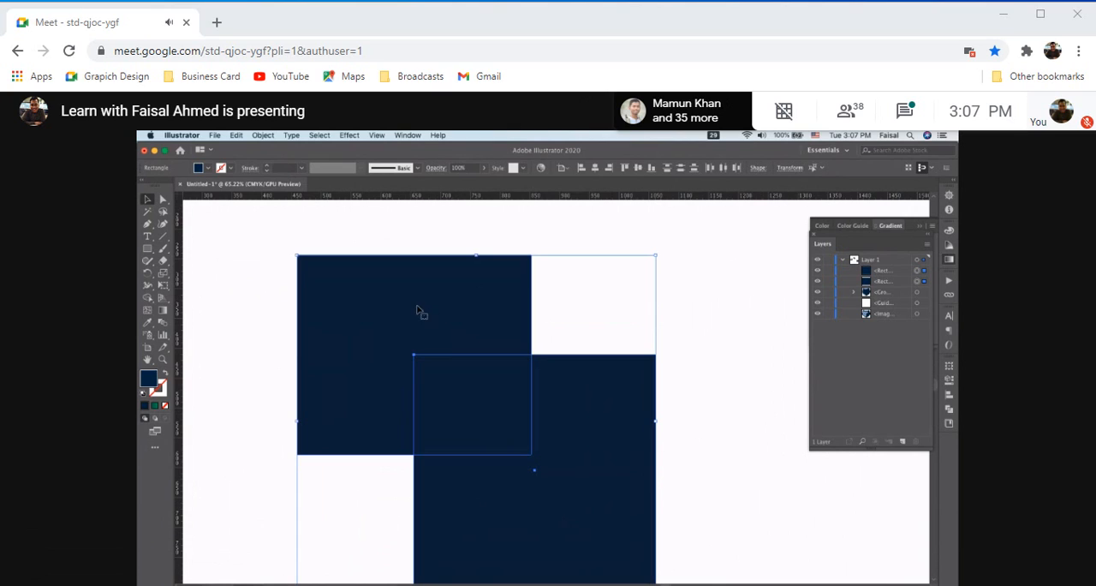
left_click(148, 299)
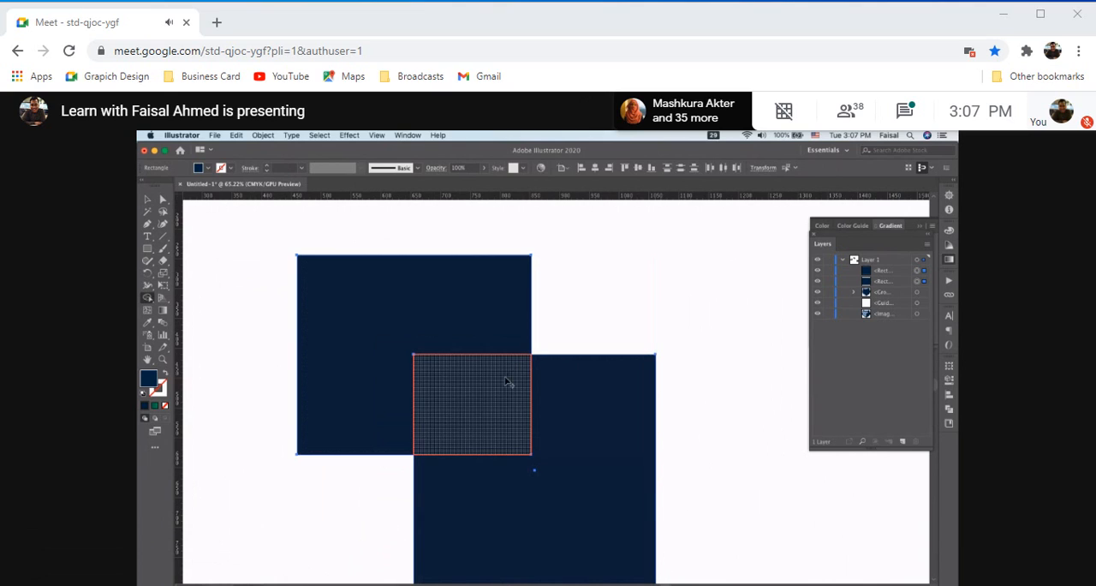
left_click(430, 452)
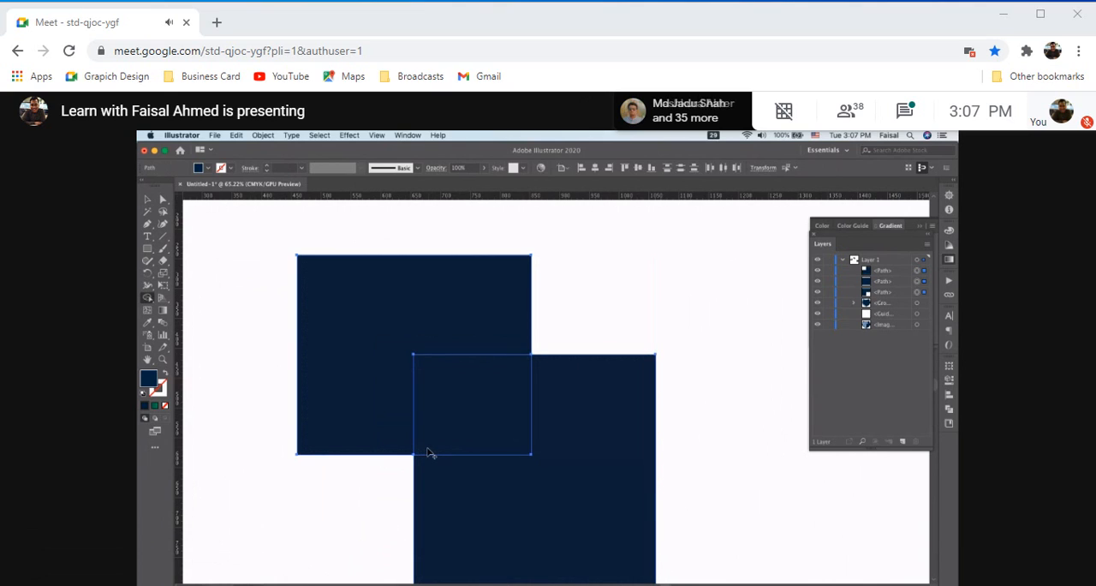
left_click(426, 453)
left_click(442, 439)
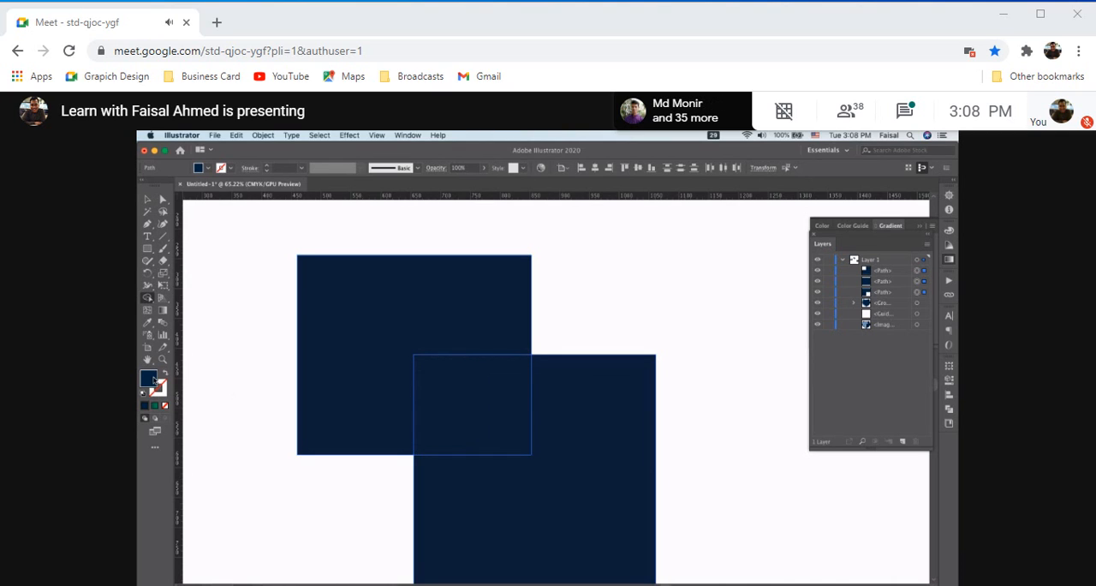
Set the fill to a bright red and apply it to the overlap area with the Shape Builder
key("ctrl+a")
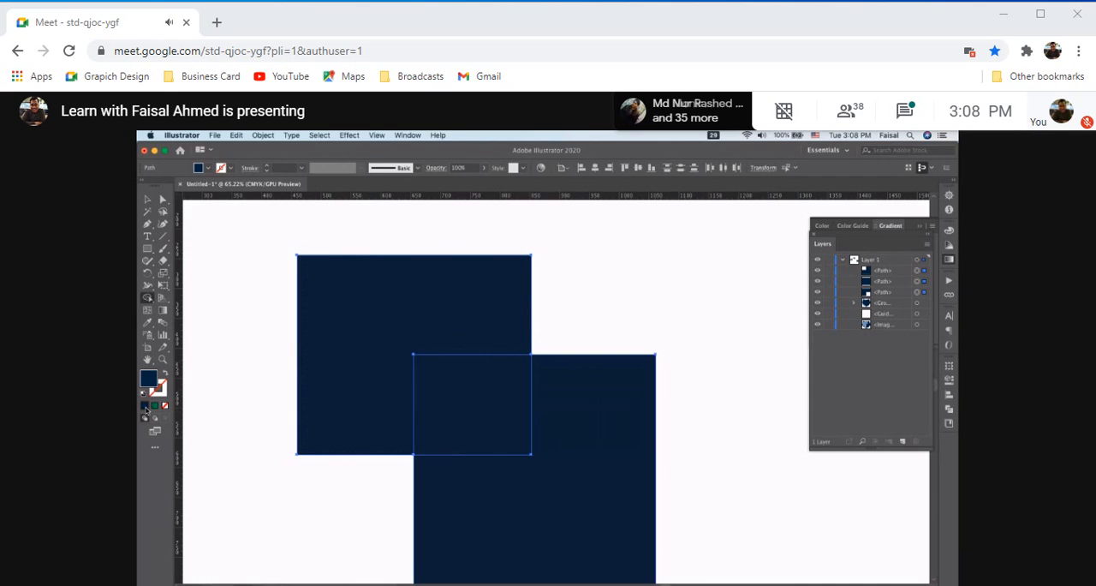
double_click(151, 381)
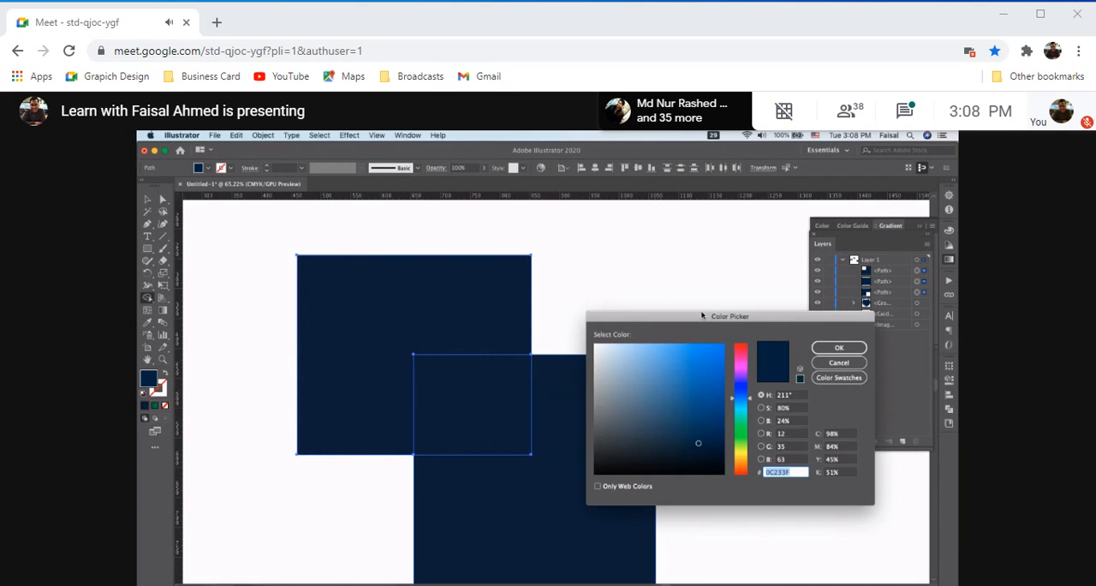
left_click_drag(741, 364, 742, 348)
left_click(724, 346)
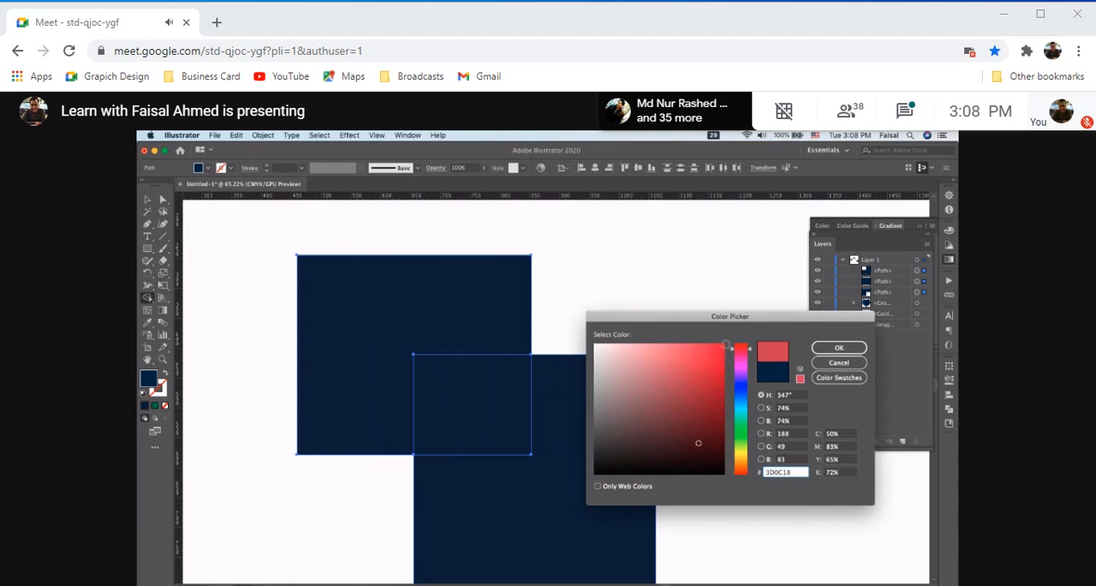
left_click(836, 348)
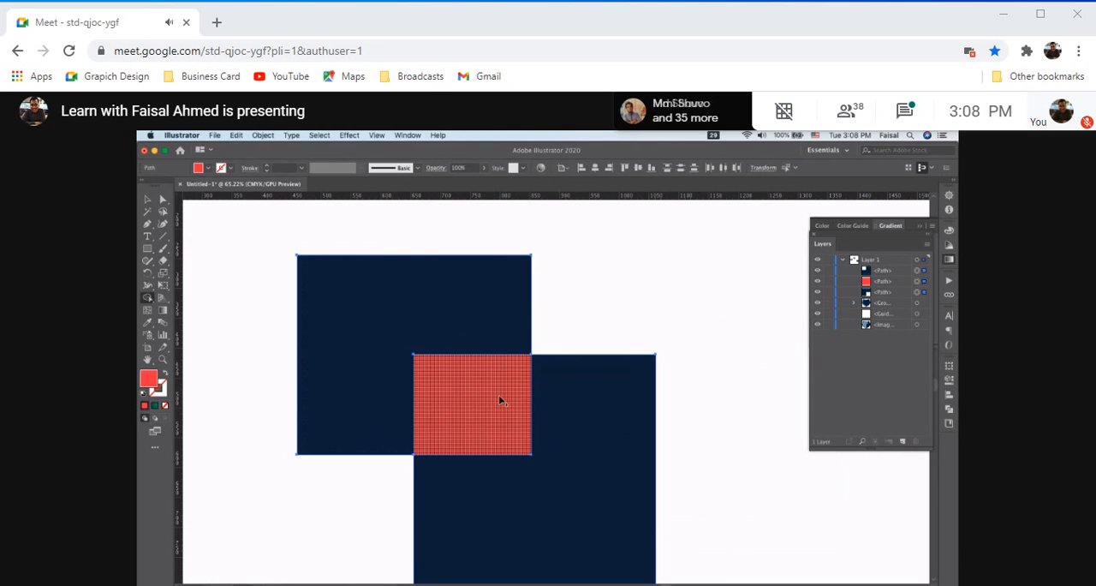
Try the shapes without a fill, and colour the upper-left region red with the Shape Builder
left_click(166, 405)
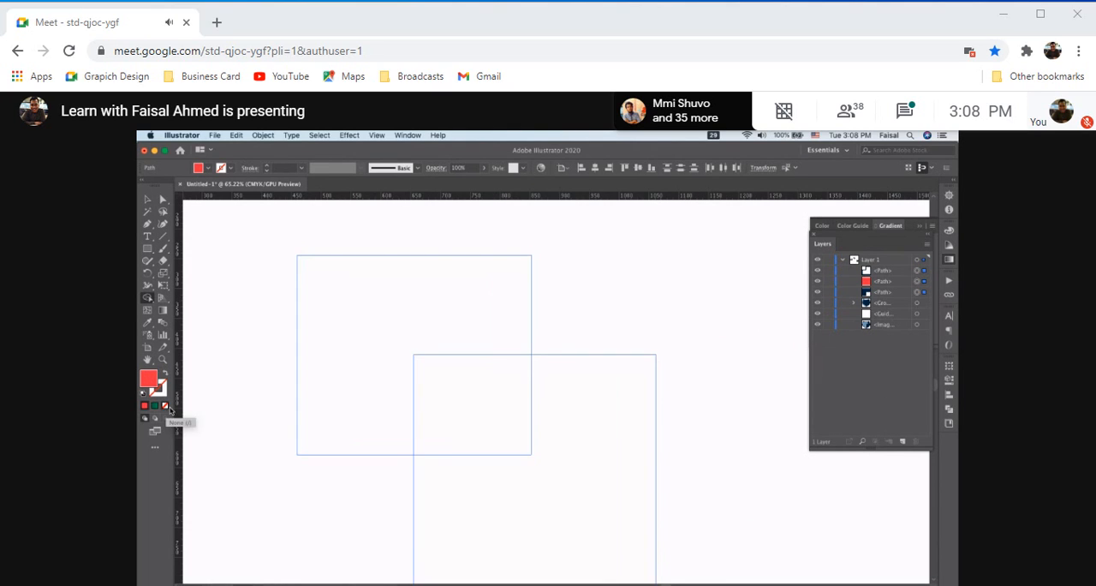
left_click(489, 402)
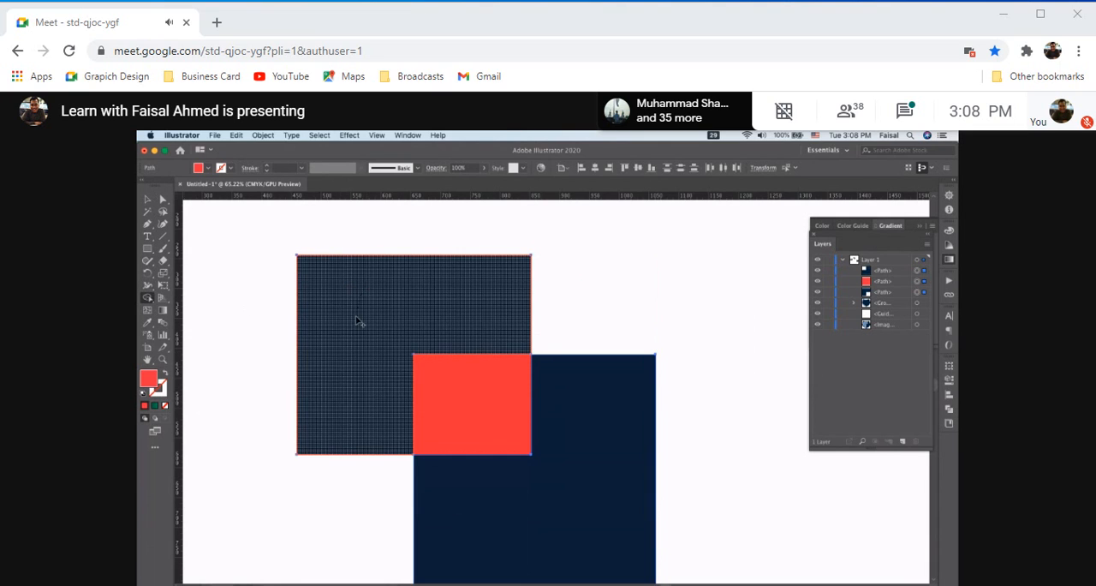
left_click(347, 360)
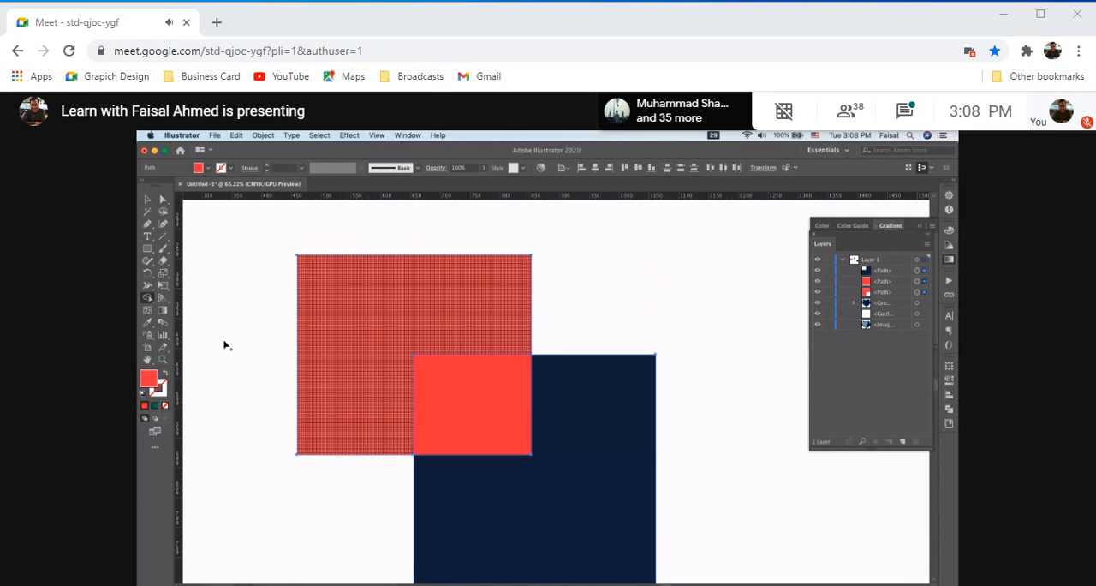
Remove the fill from all three shapes, and undo this together with the red colouring of the regions
left_click(165, 409)
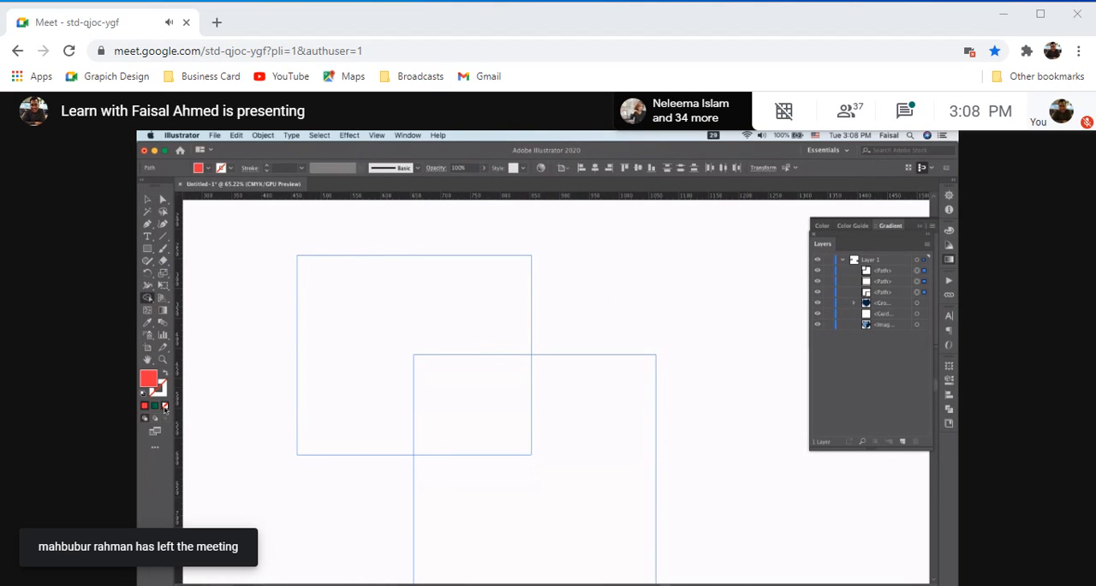
key("super+z")
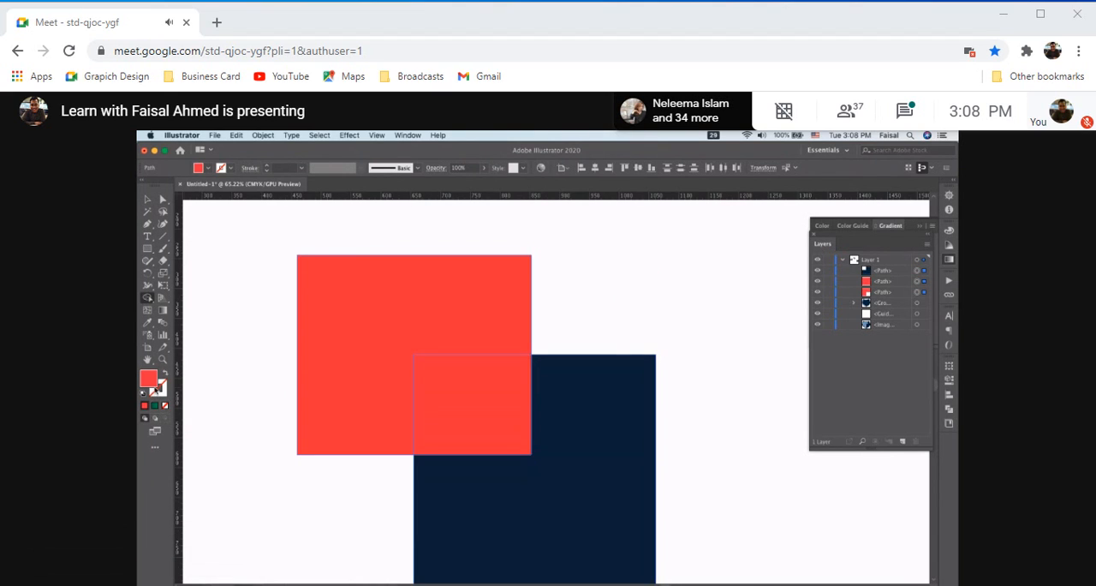
key("super+z")
key("super+z")
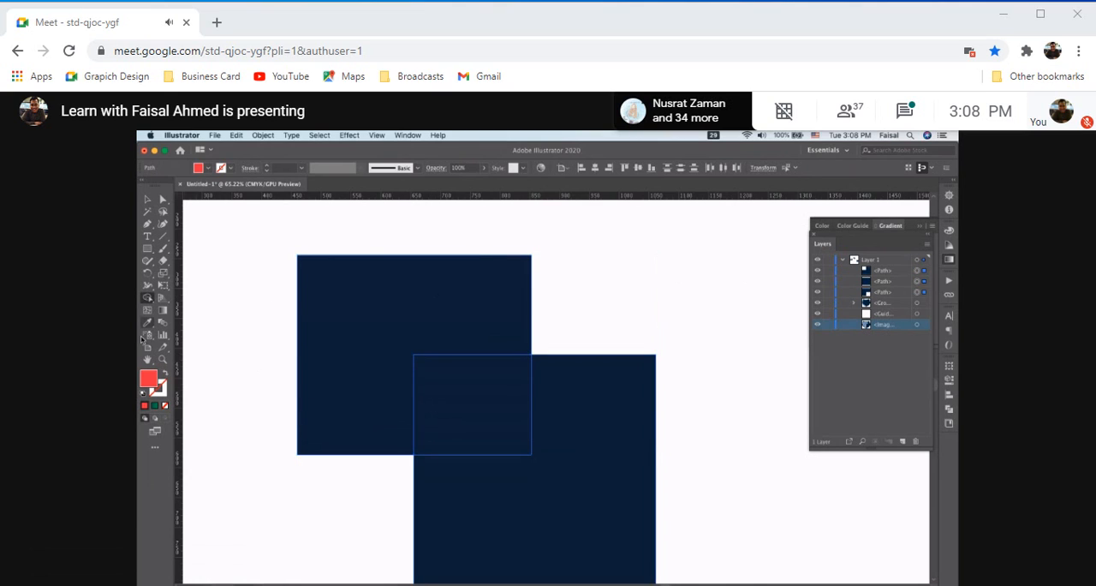
Select the three overlapping shapes with the Selection tool, set their fill to None and deselect them
left_click(147, 199)
key("super+a")
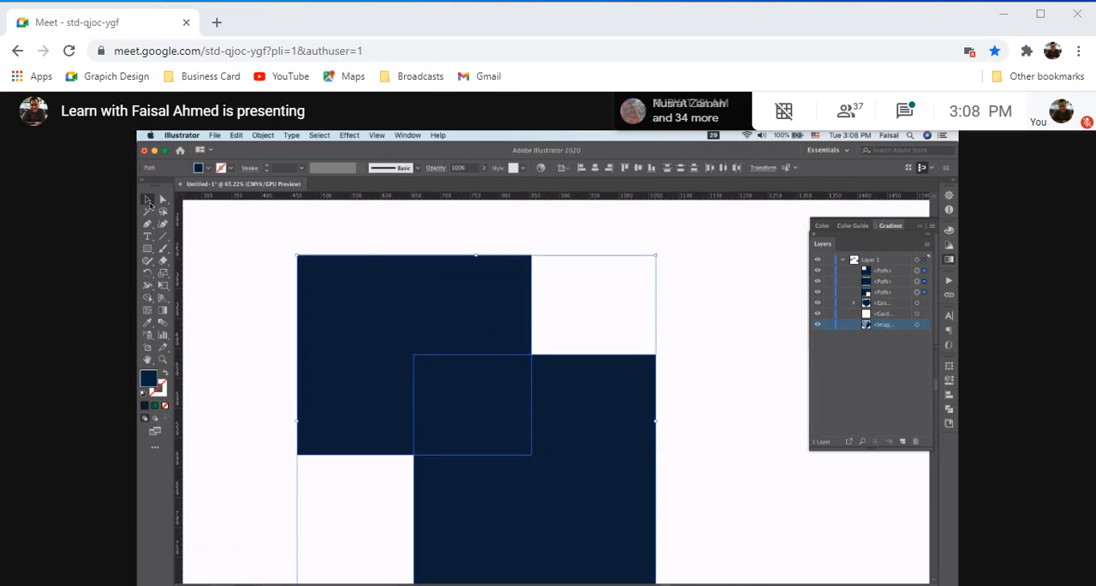
left_click(165, 406)
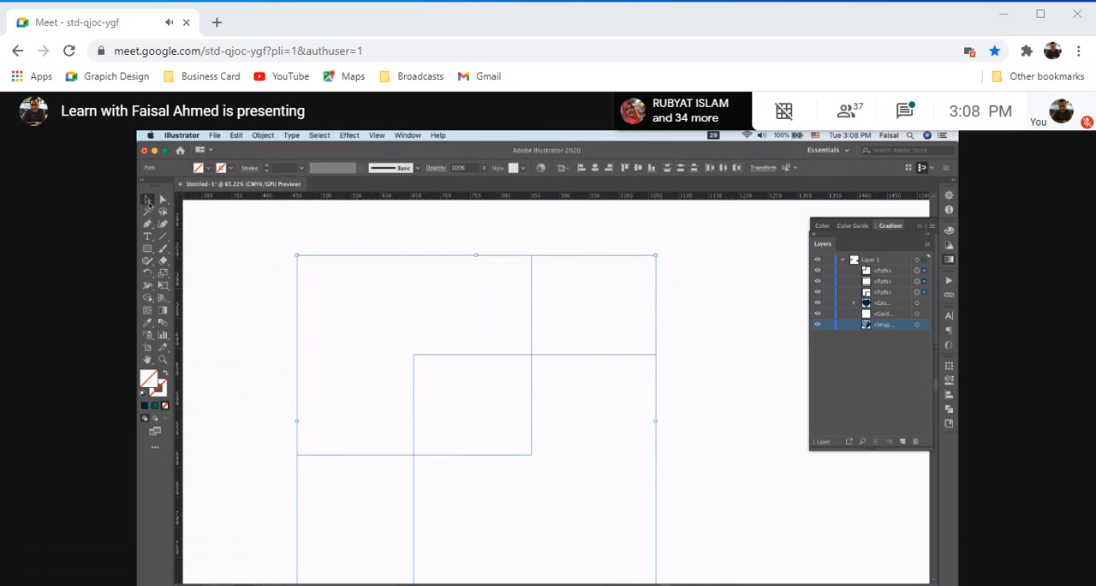
scroll(580, 343, "down", 4, "alt")
left_click(695, 323)
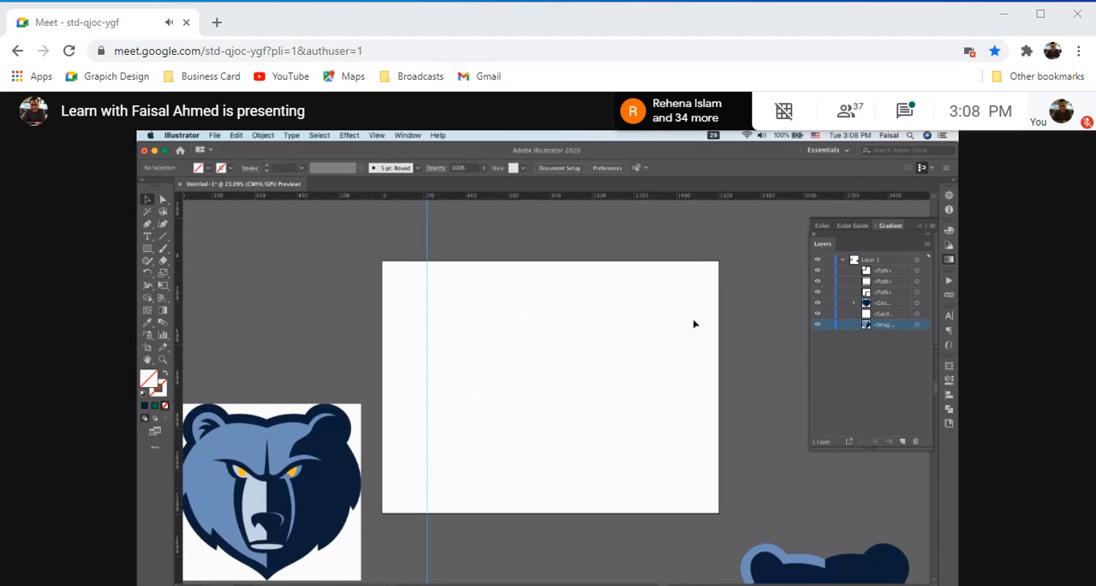
Give the three overlapping shapes a 1 pt green gradient stroke and no fill
left_click_drag(460, 297, 605, 447)
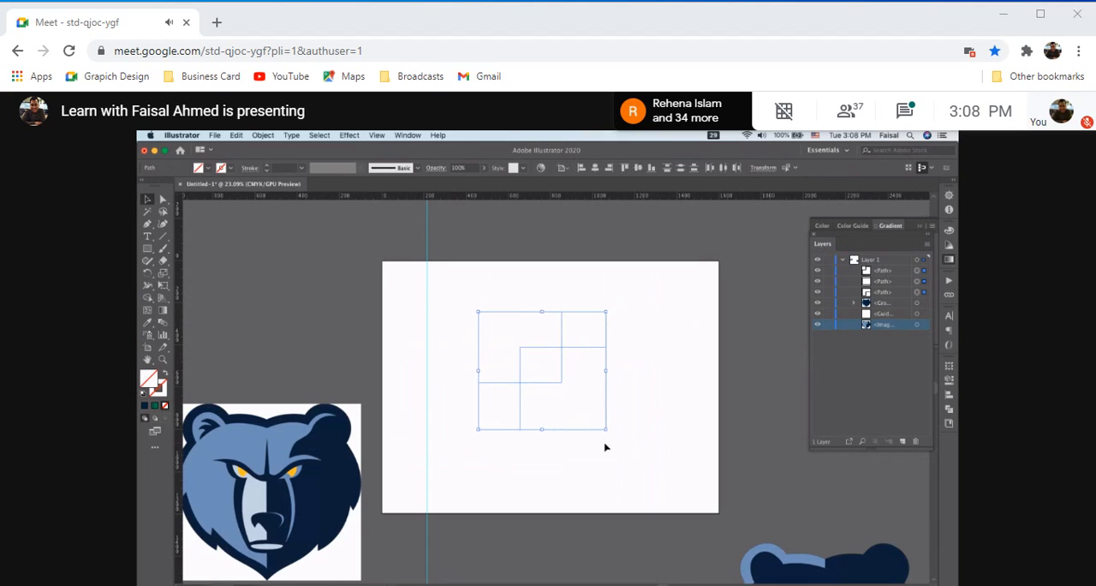
left_click(145, 407)
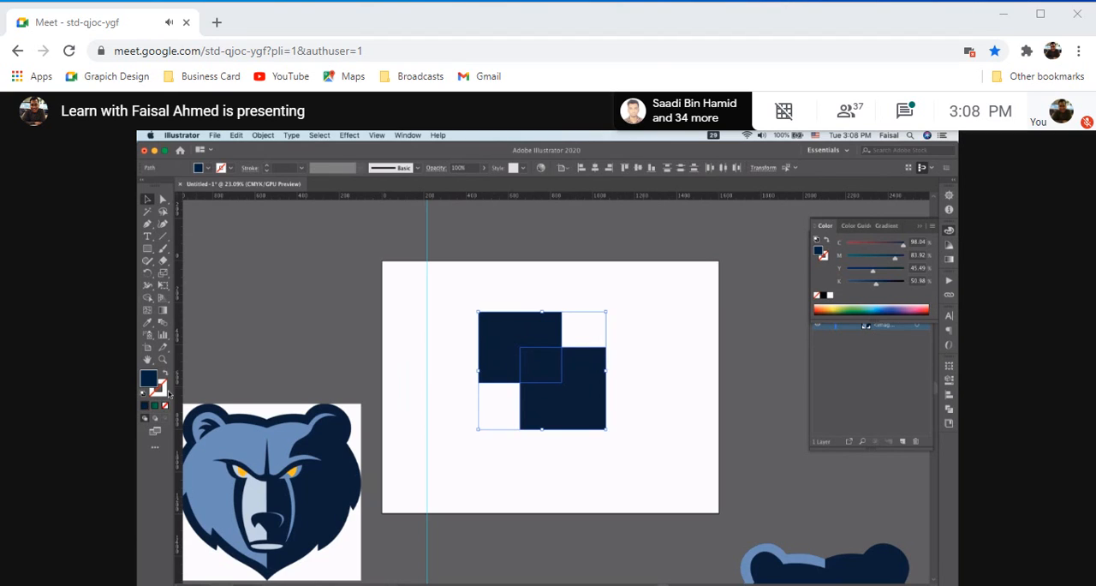
left_click(162, 391)
left_click(155, 406)
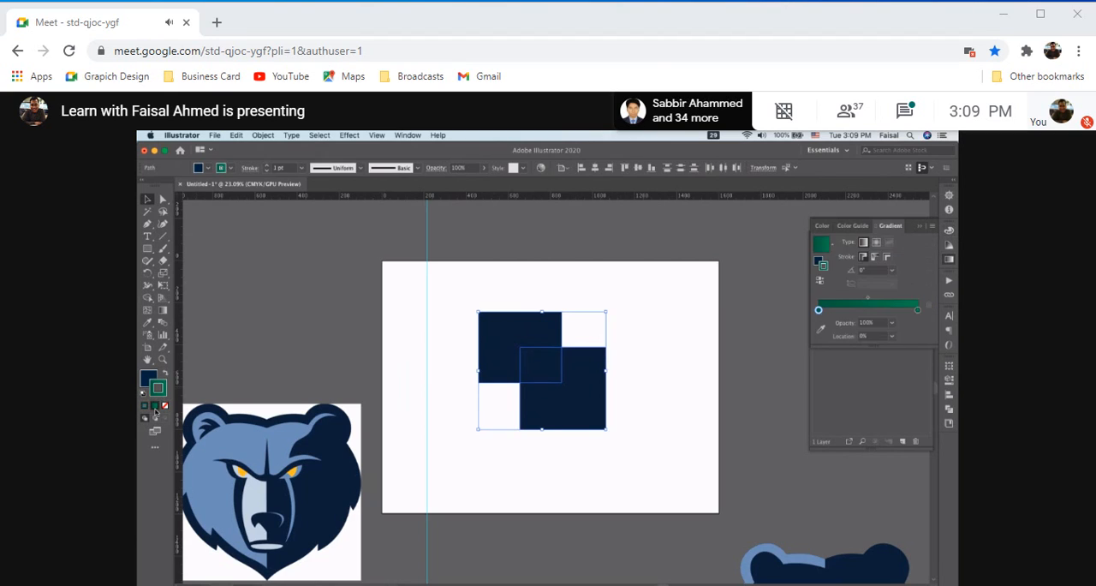
left_click(149, 379)
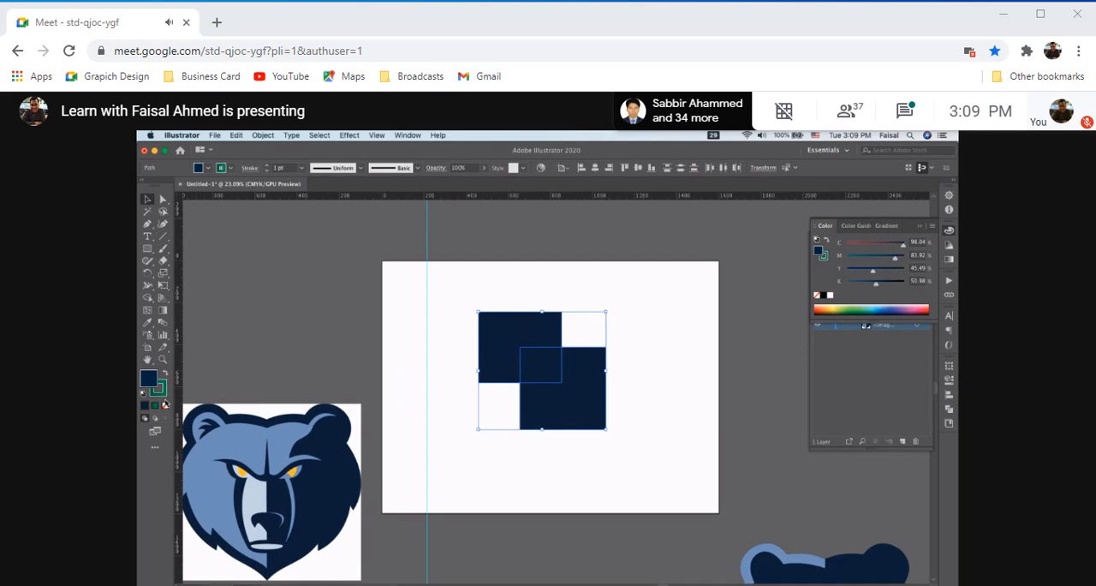
left_click(165, 405)
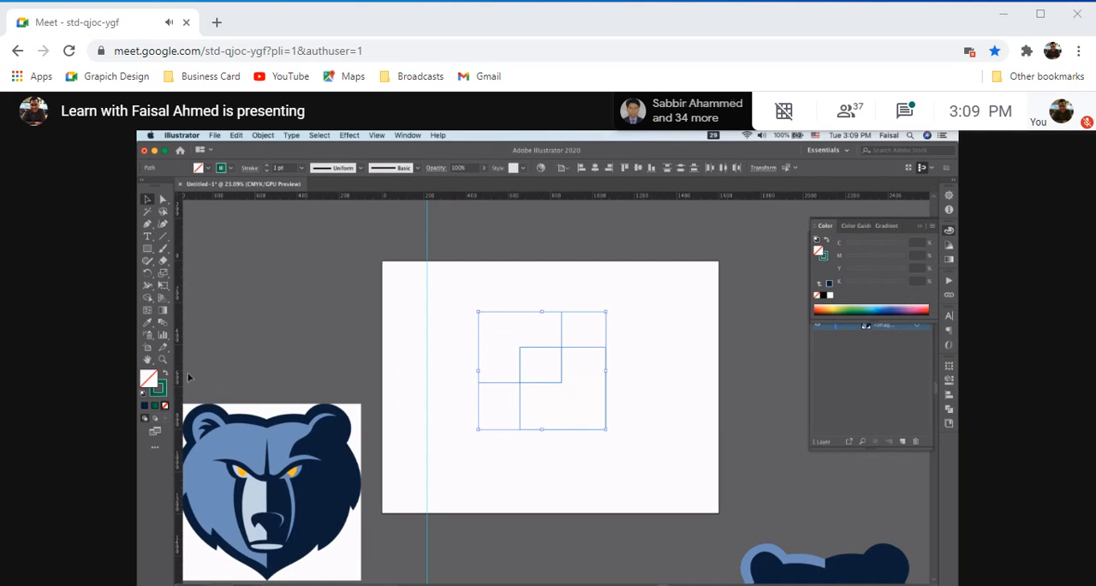
left_click(159, 391)
left_click(602, 281)
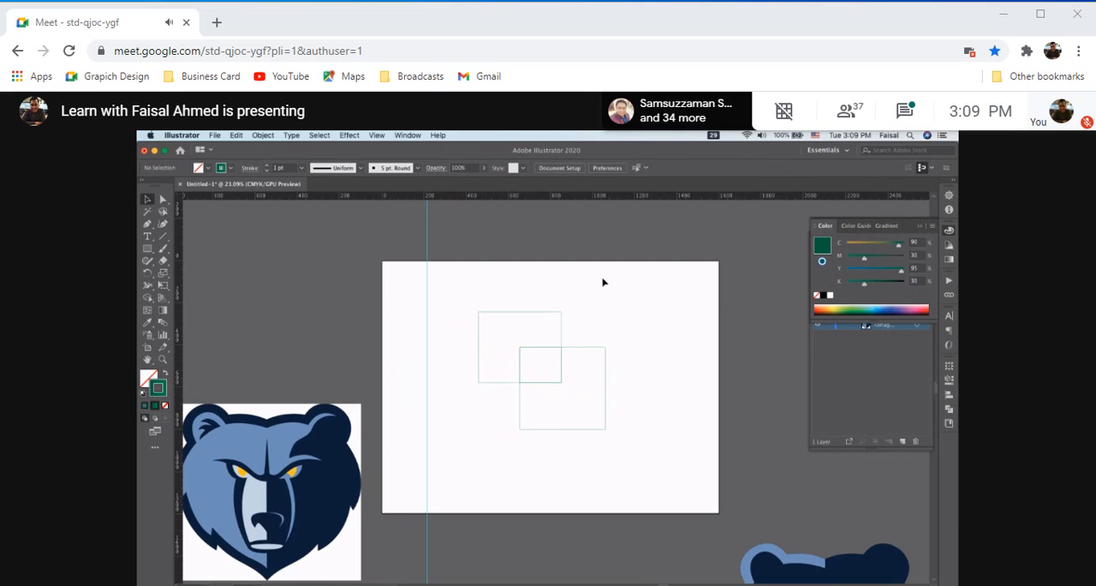
Select the three outlined shapes and remove the overlap's inner edge with the Shape Builder, joining it to the upper-left shape
scroll(534, 313, "up", 2)
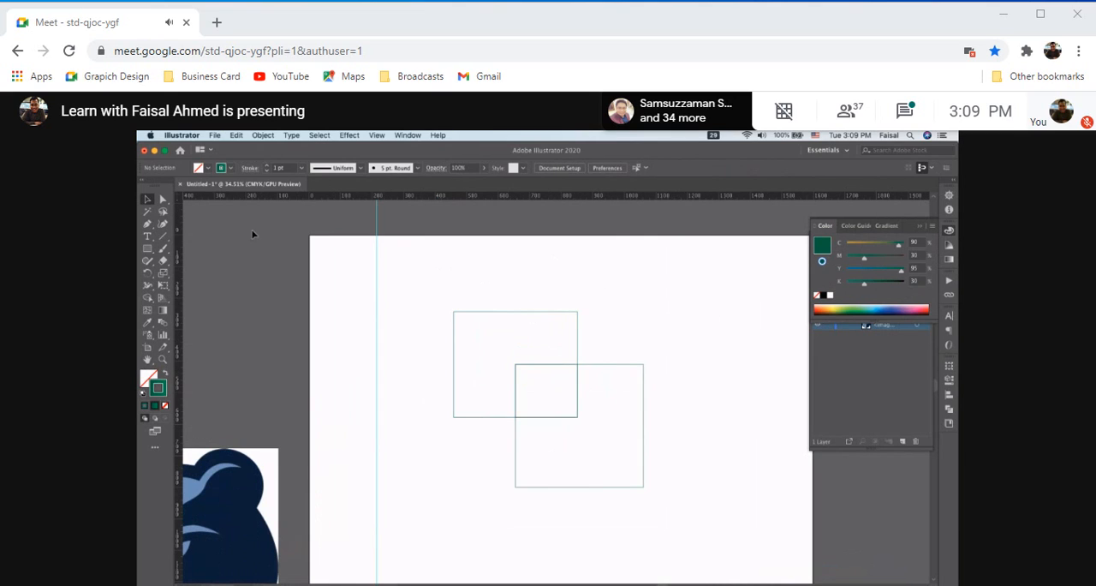
left_click_drag(451, 282, 701, 542)
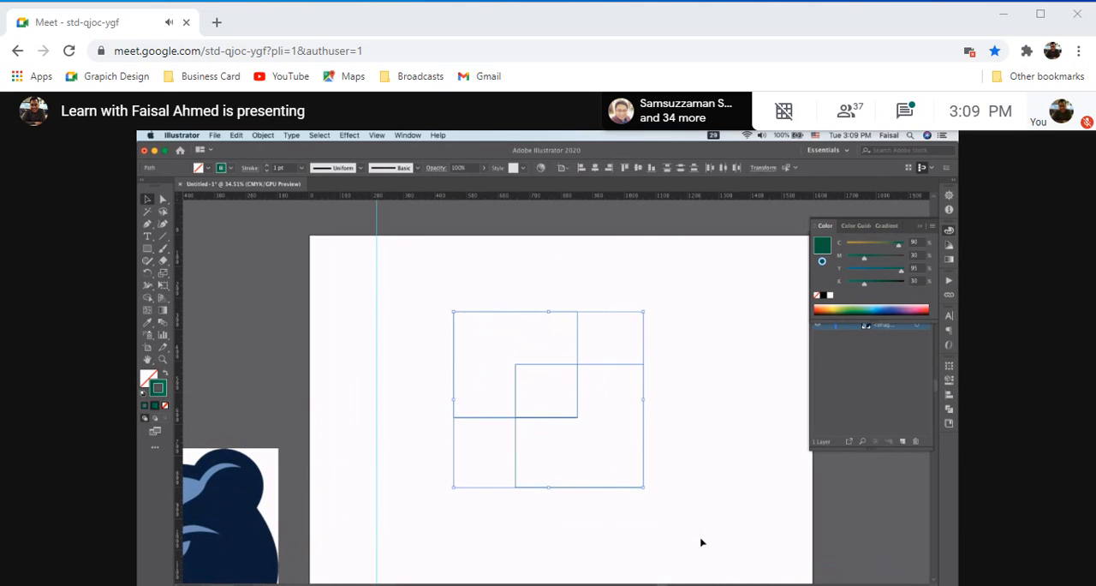
scroll(529, 426, "up", 3)
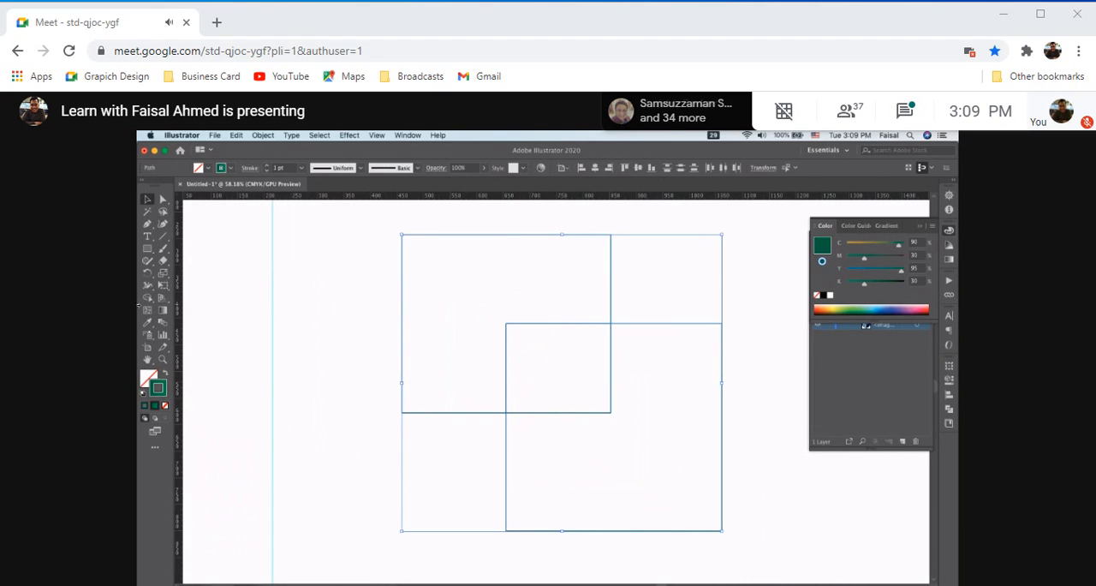
left_click(147, 297)
left_click(557, 331)
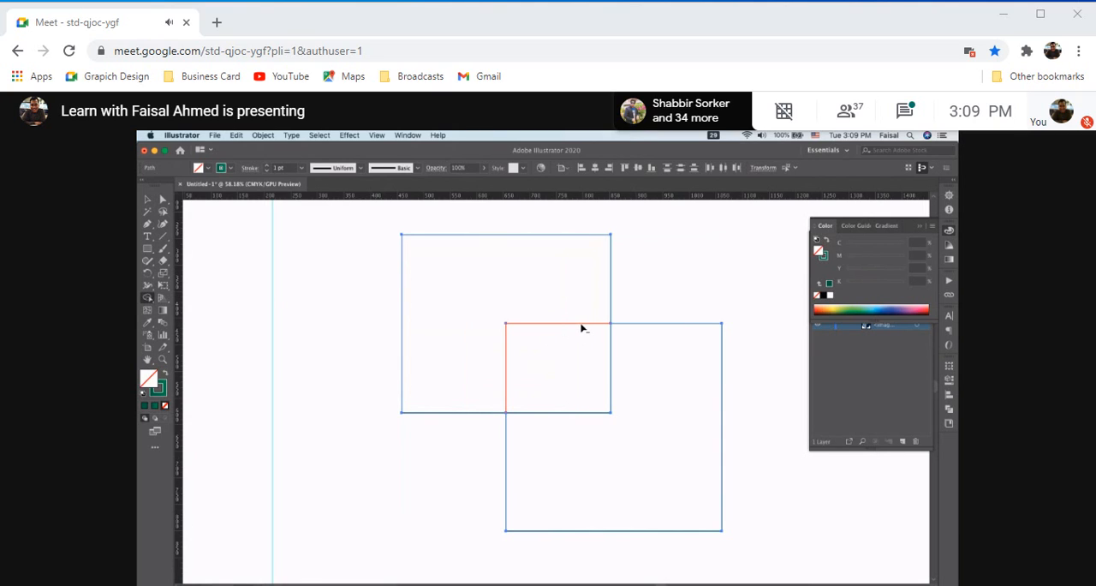
left_click(580, 326, "alt")
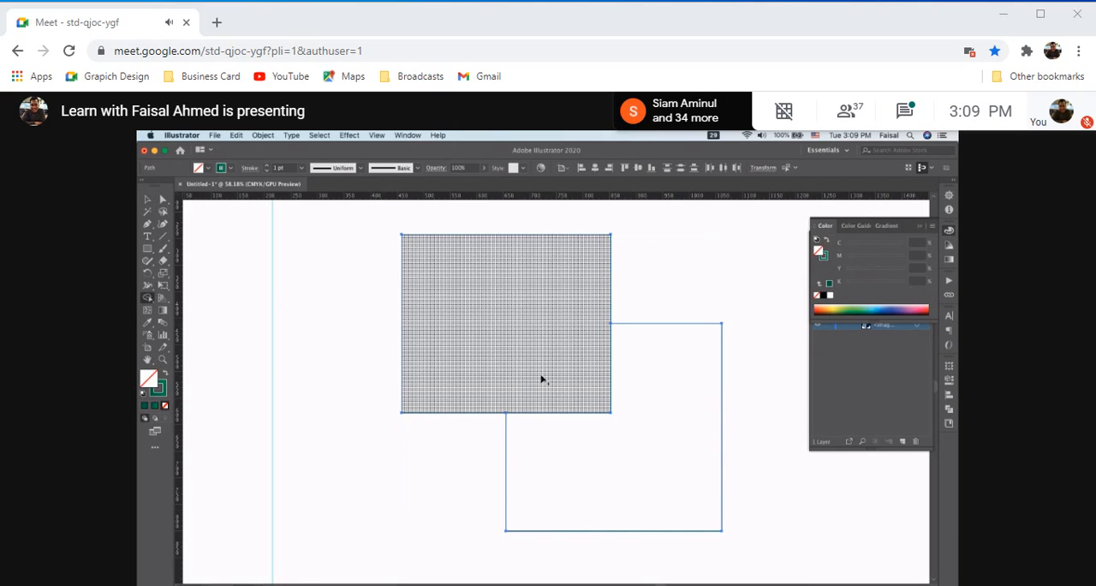
Undo a trial removal of the lower-right shape's outer edge, and remove the remaining dividing edge to merge both shapes
left_click(673, 327, "alt")
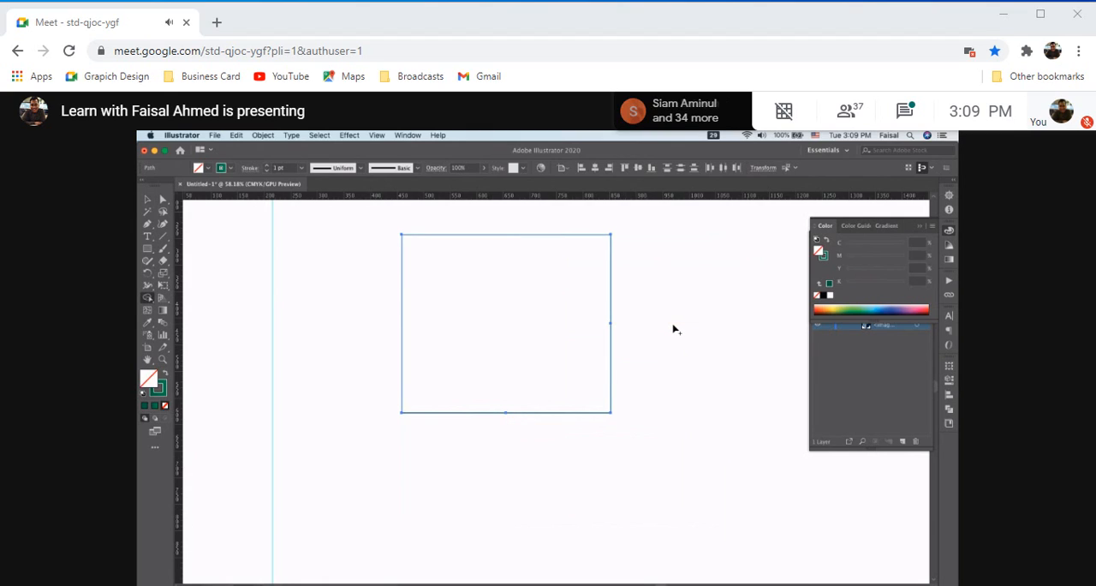
key("super+z")
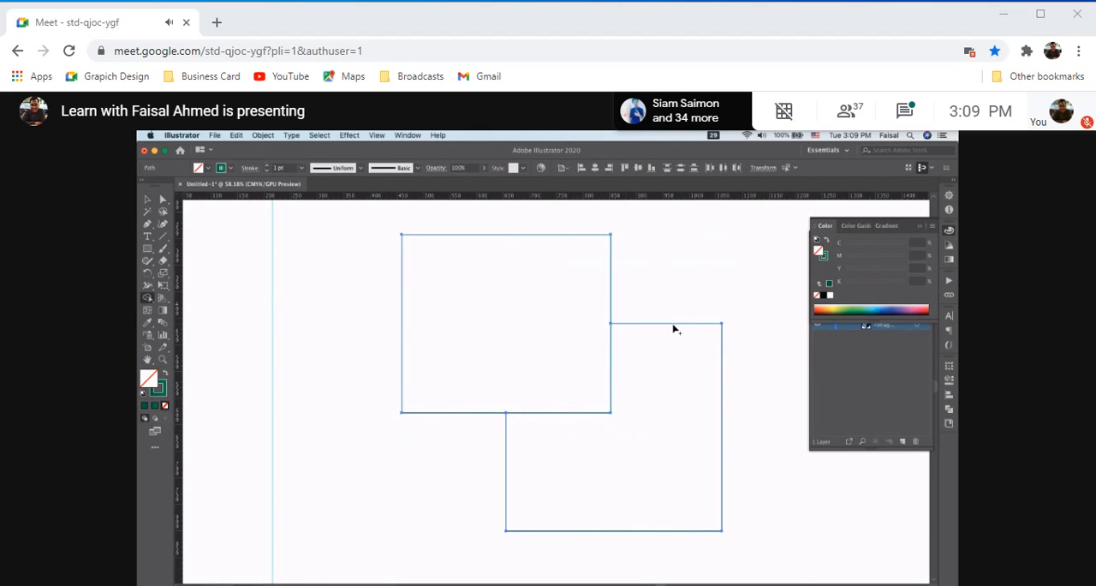
left_click(610, 416)
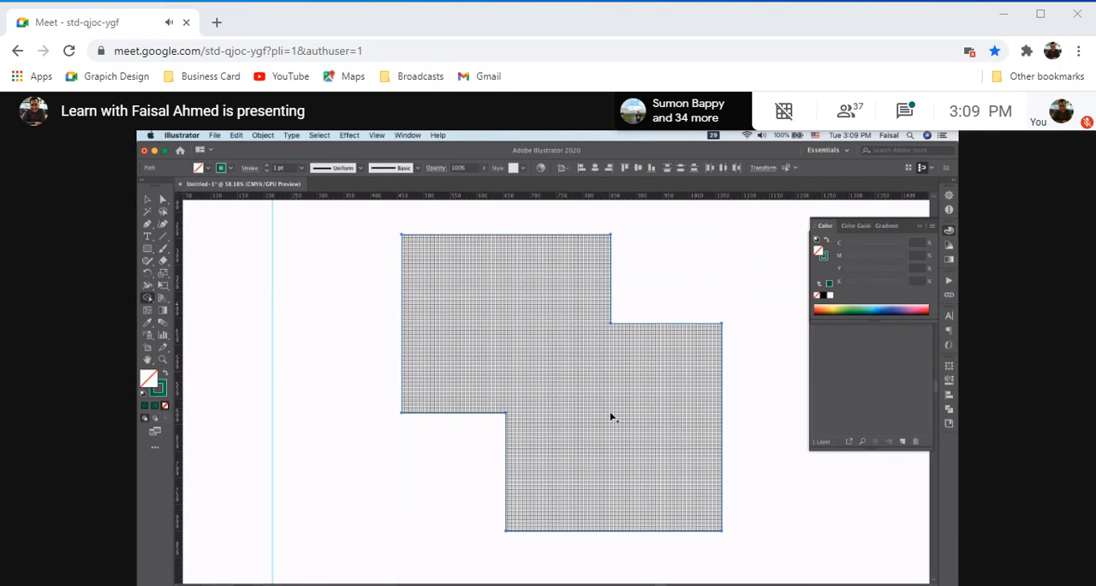
Fill the merged shape with the green gradient and deselect it to inspect the single outline
scroll(616, 424, "down", 2)
left_click(155, 405)
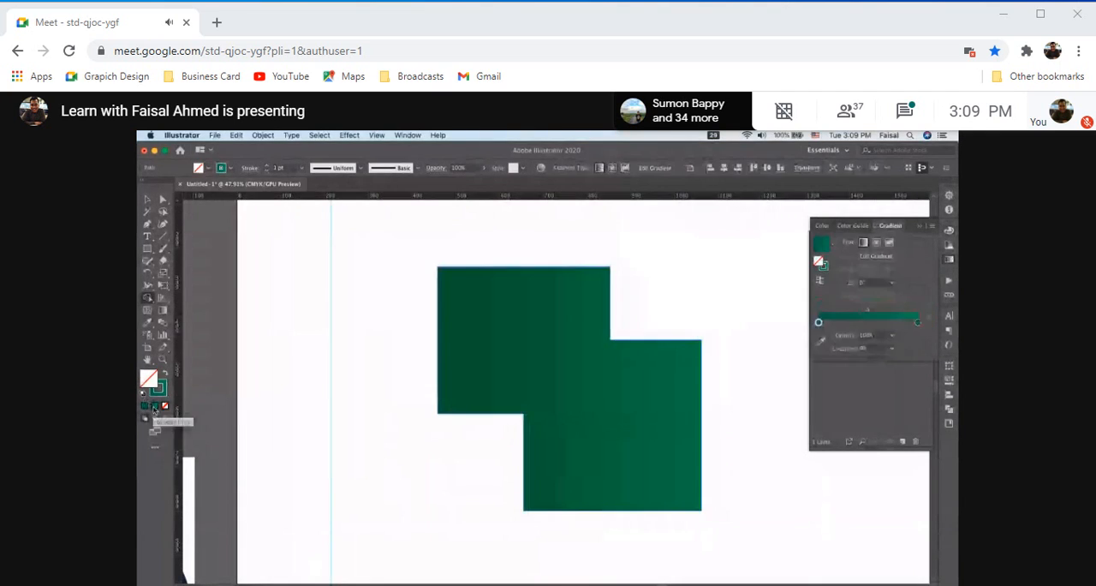
scroll(546, 420, "down", 2)
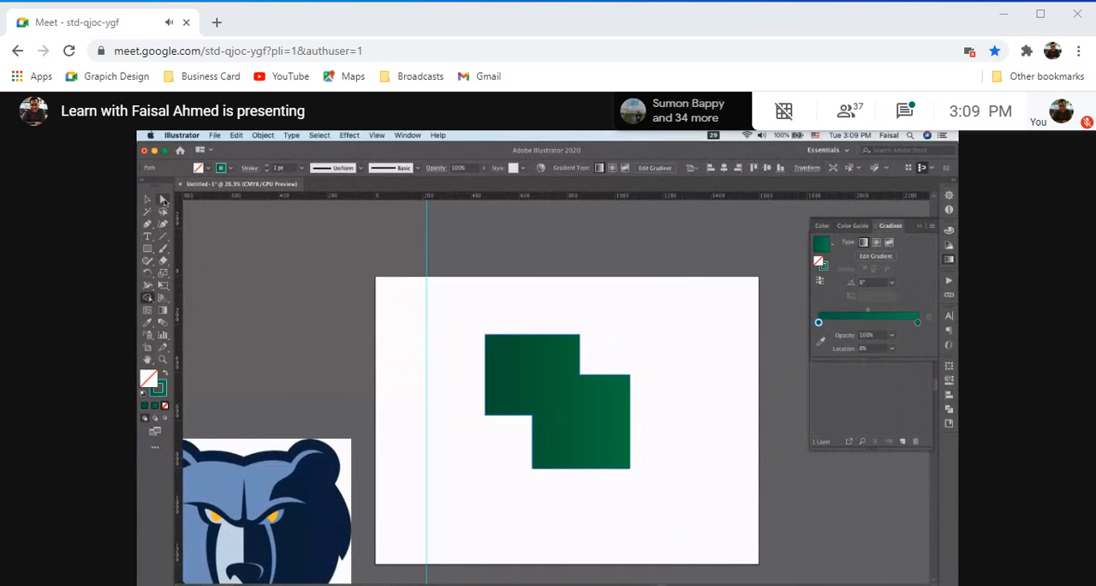
left_click(729, 343)
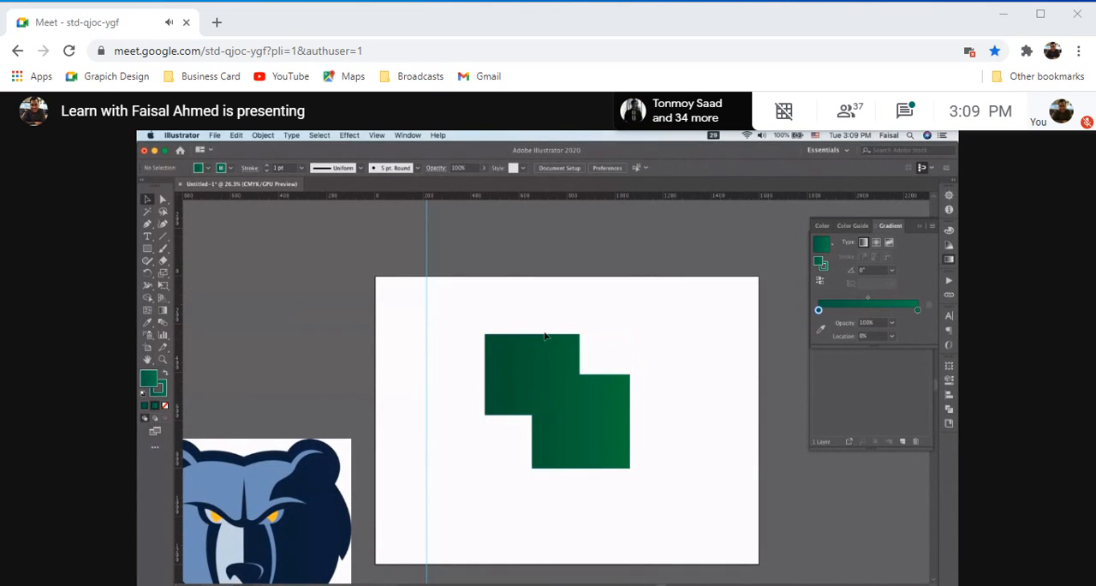
scroll(474, 336, "up", 4)
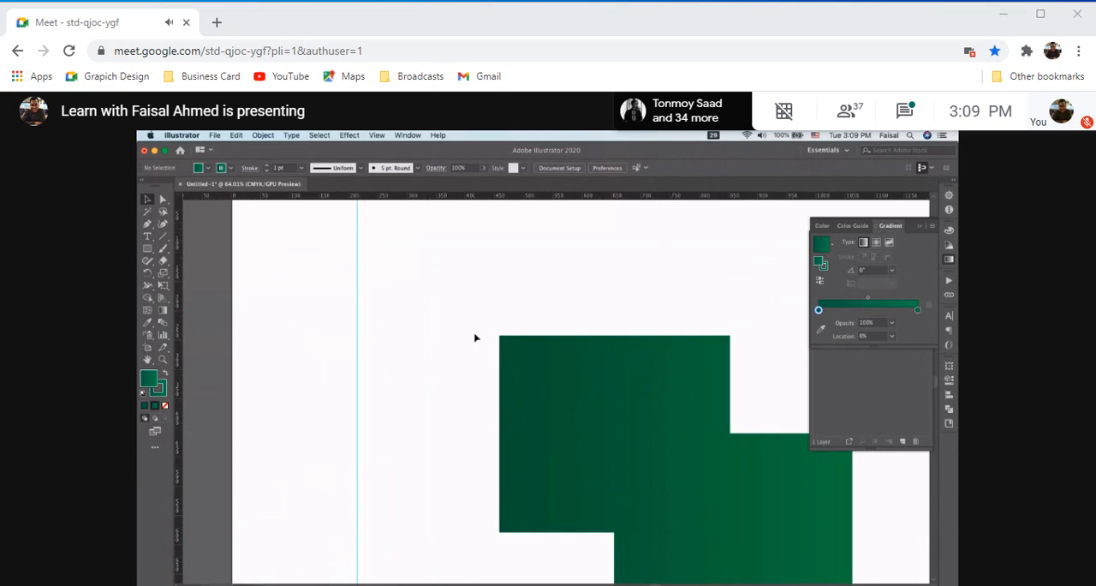
Set the stroke to None with no object selected, keeping the green gradient fill
scroll(475, 336, "down", 2)
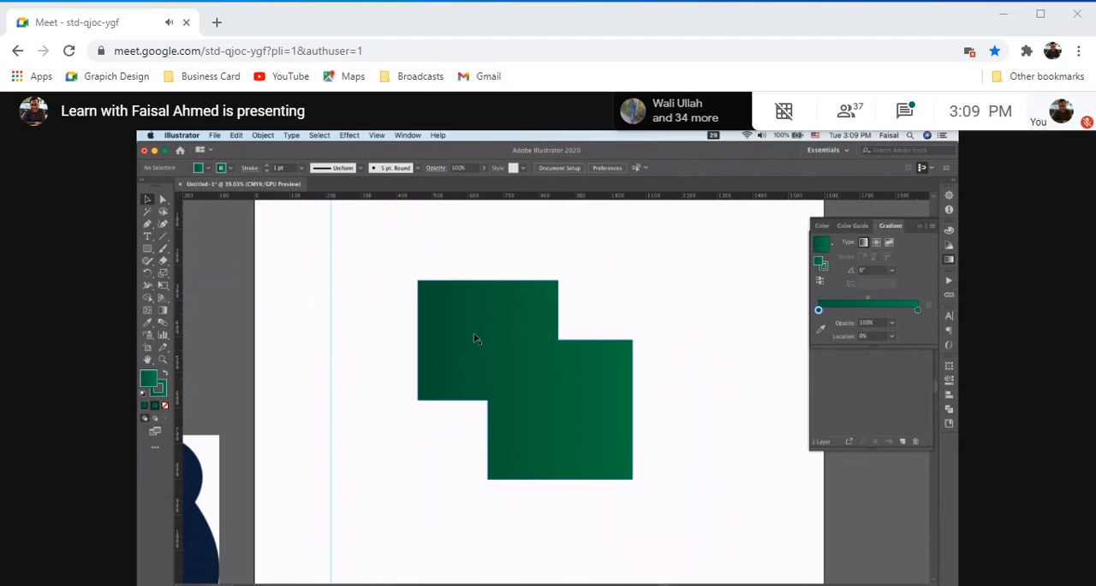
left_click(161, 394)
left_click(165, 406)
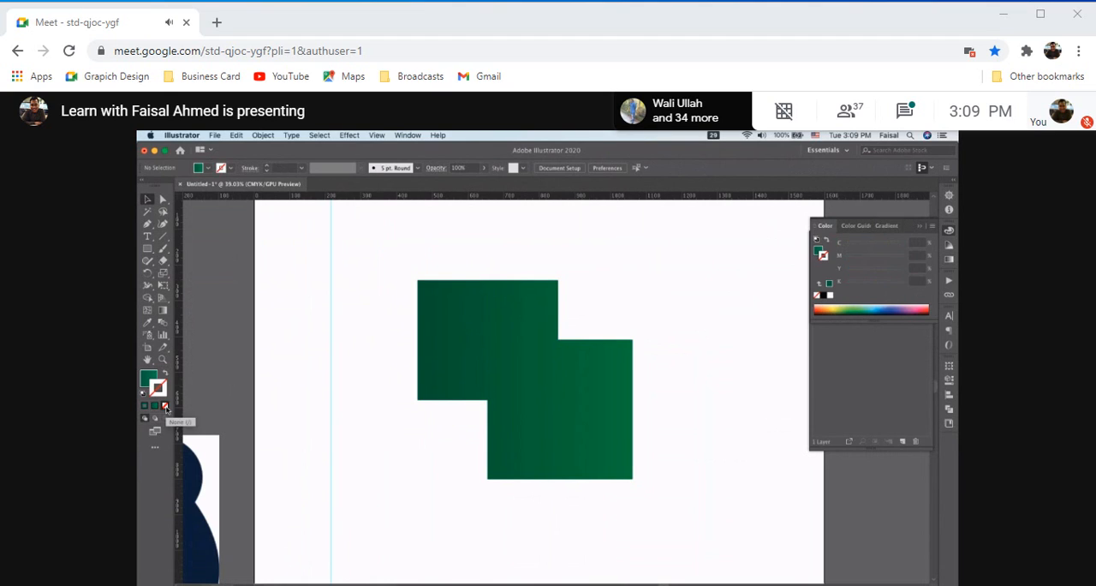
scroll(614, 397, "down", 4)
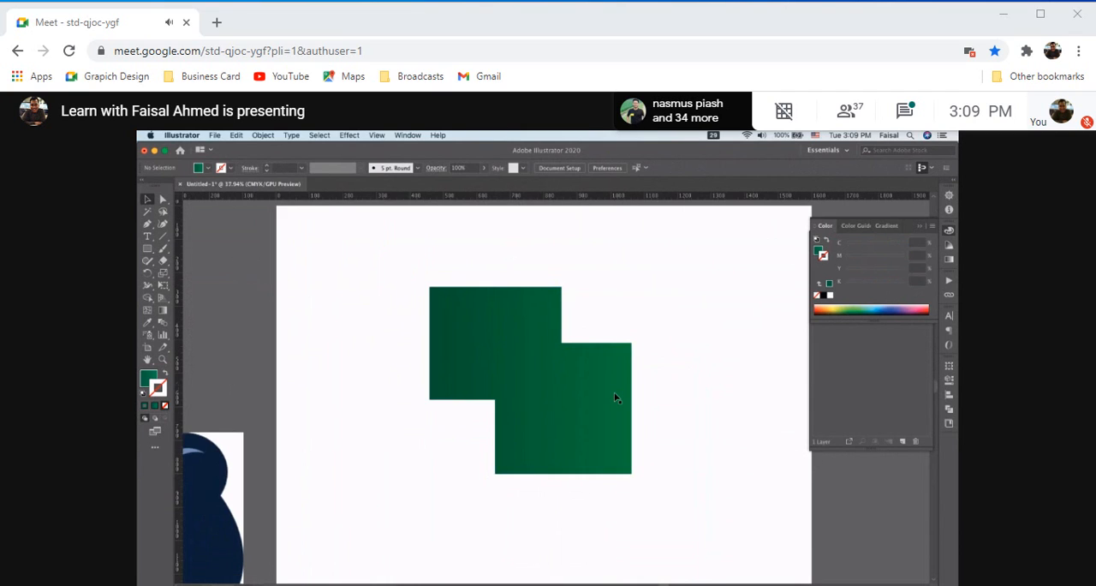
scroll(614, 397, "up", 2)
scroll(613, 396, "right", 2)
scroll(613, 396, "down", 1)
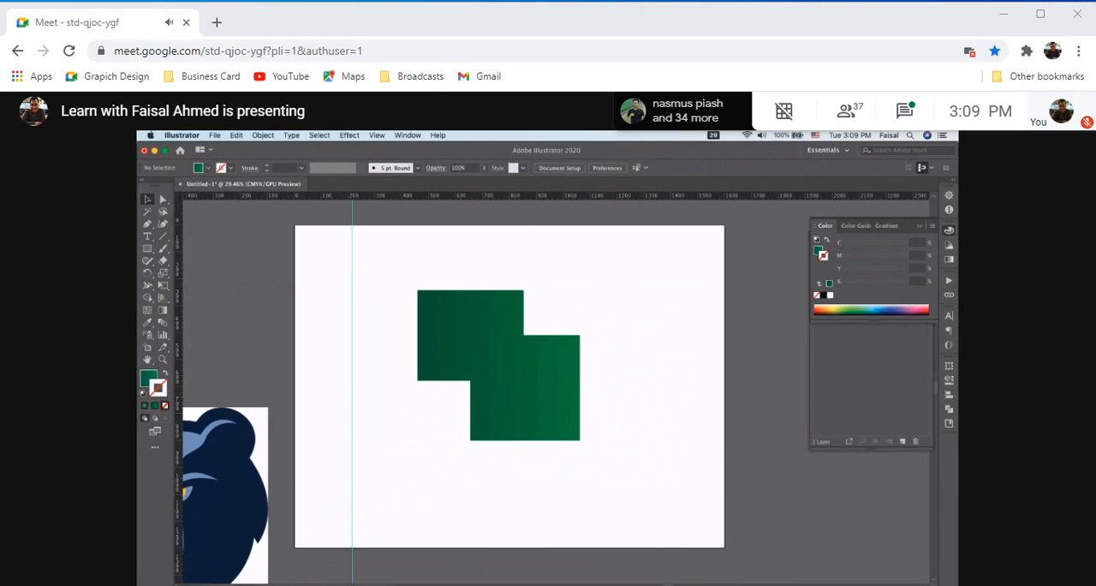
left_click(514, 585)
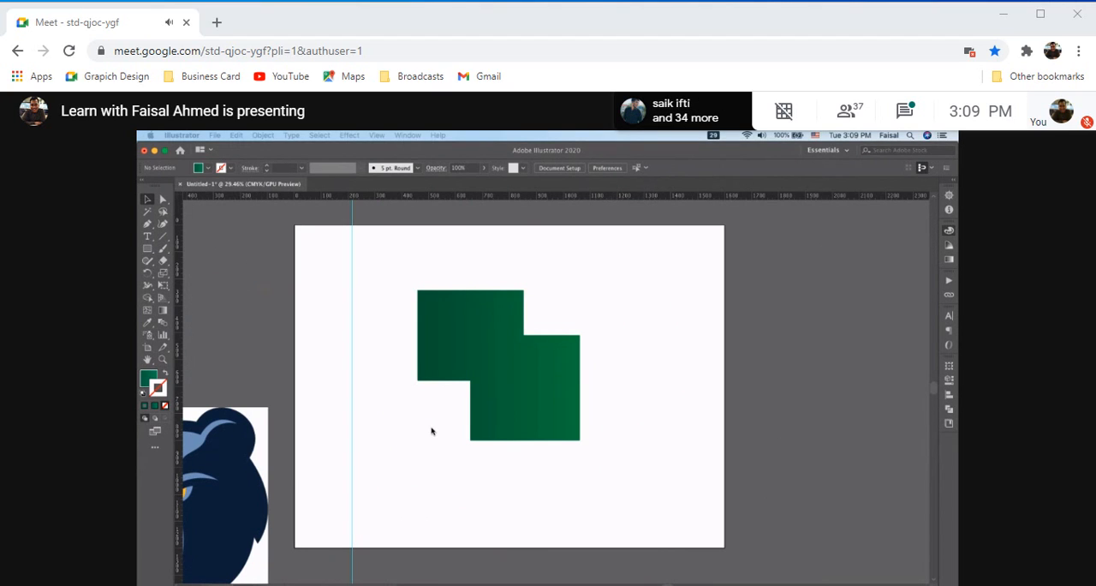
left_click(432, 431)
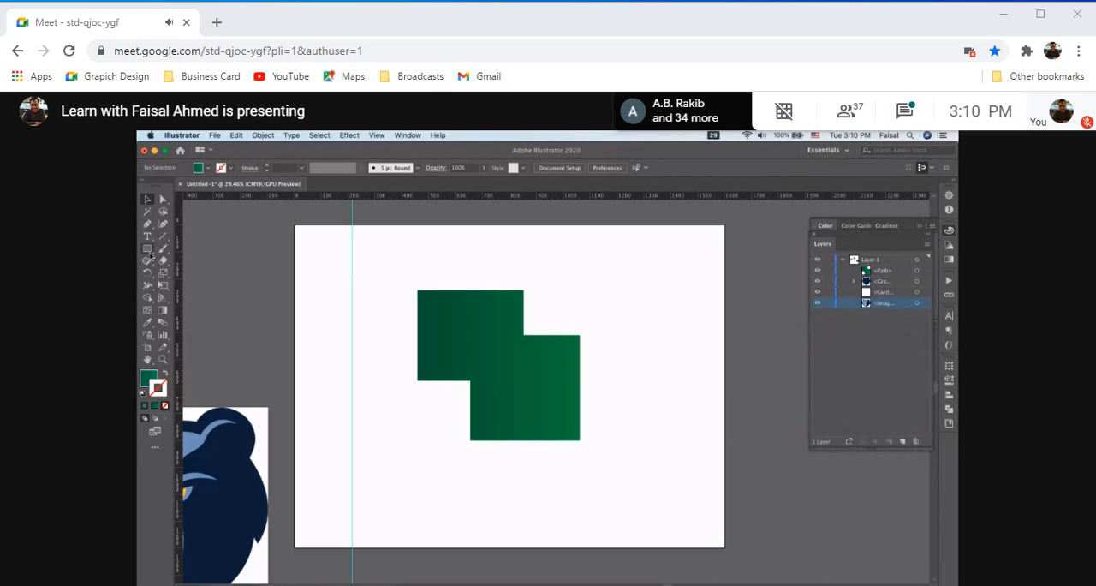
Look through the tool variants grouped with the Rectangle tool and the Type tool
left_click_drag(151, 254, 205, 318)
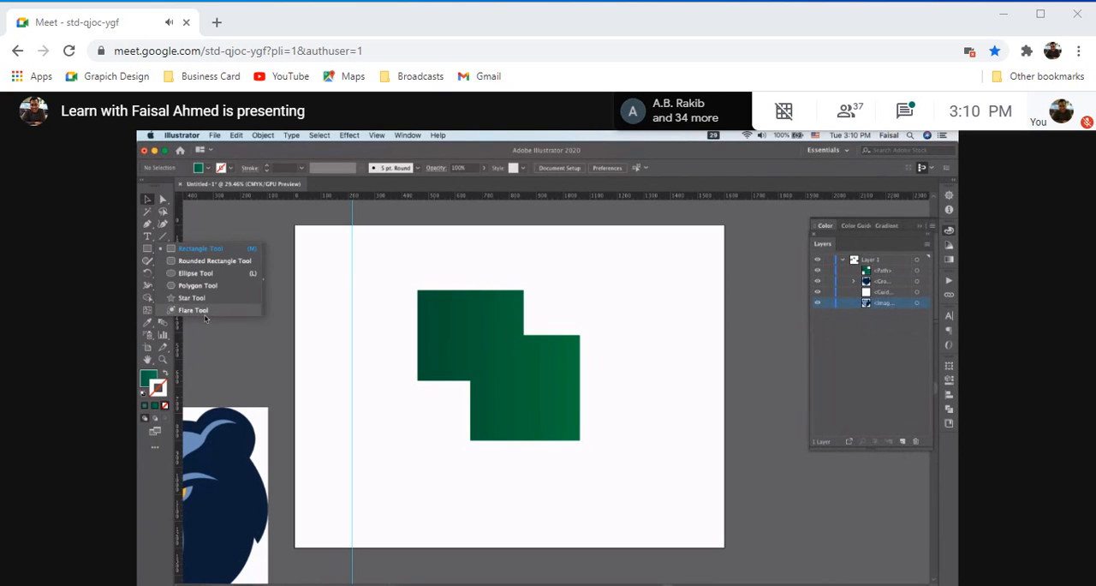
left_click(149, 236)
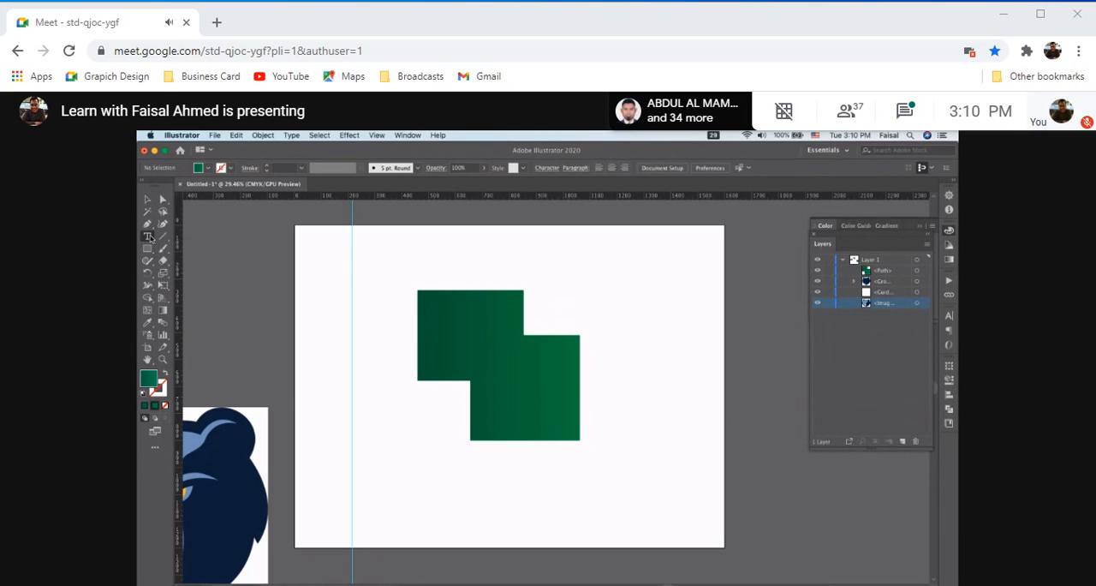
left_click_drag(149, 237, 210, 250)
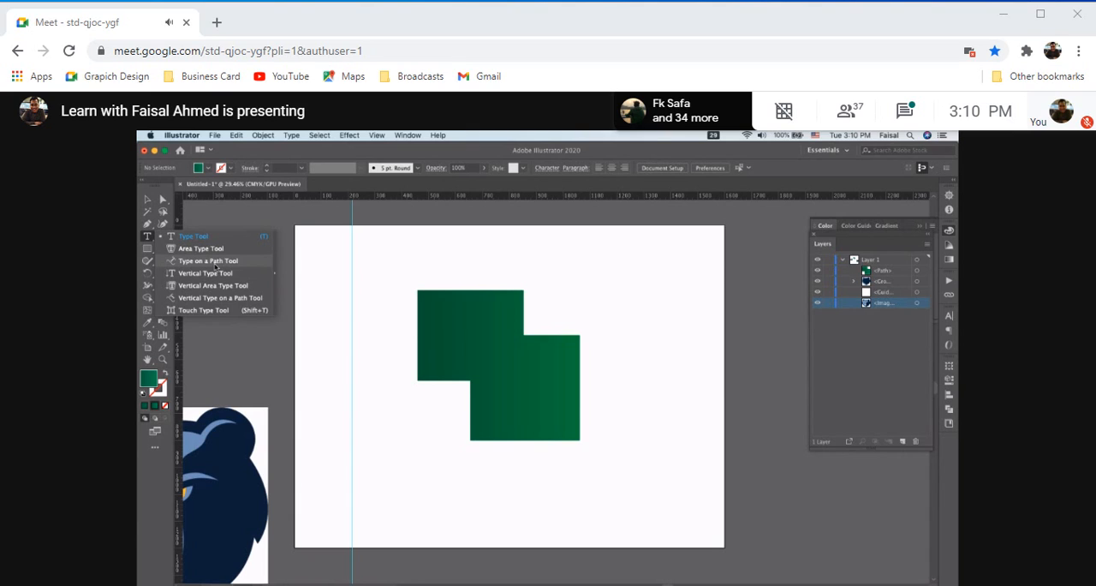
left_click(145, 248)
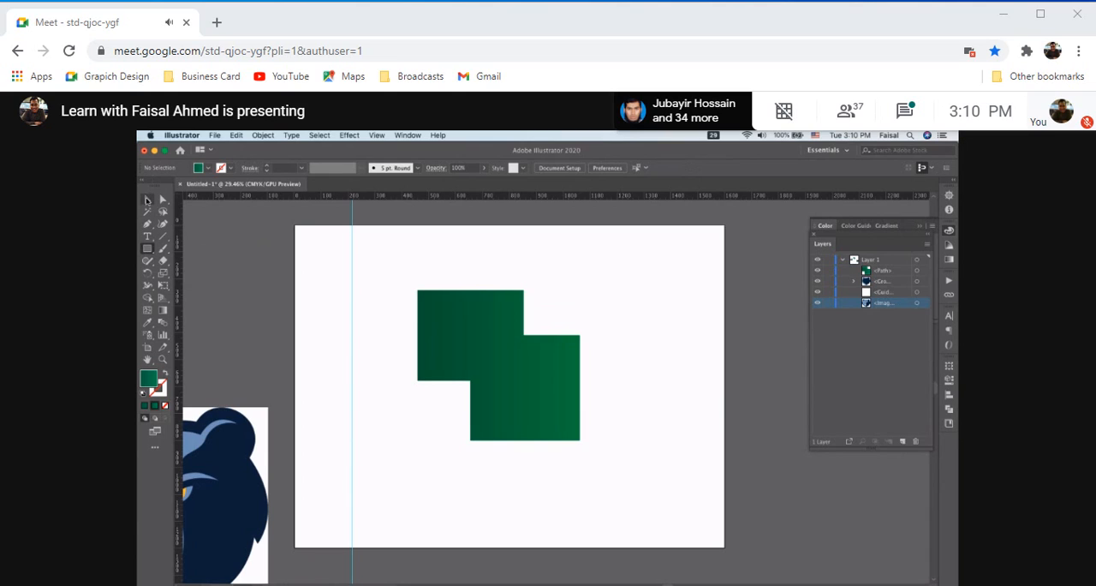
Select the merged green shape with the Direct Selection tool and duplicate it slightly upward over the original
left_click(164, 200)
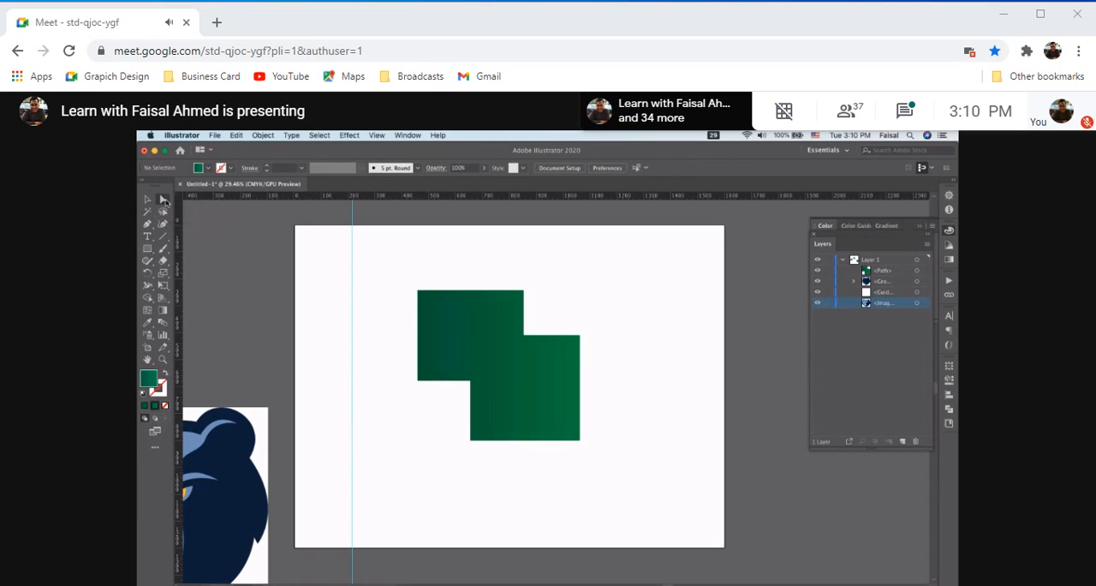
left_click(486, 324)
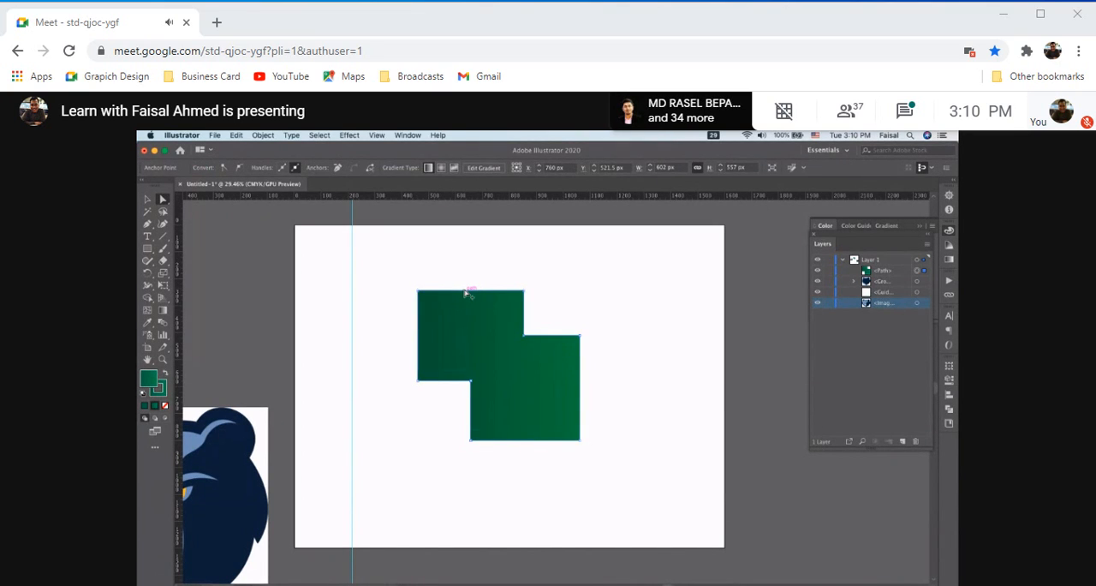
left_click_drag(467, 293, 467, 271)
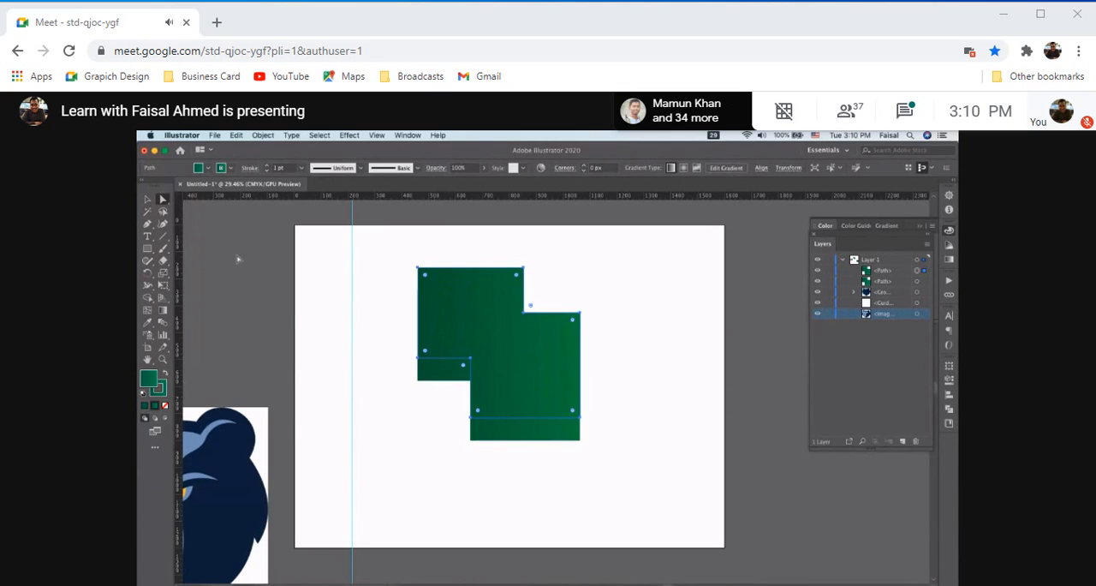
Try to reshape a lower corner of the copied shape with the Anchor Point tool and undo the change
left_click_drag(147, 224, 203, 262)
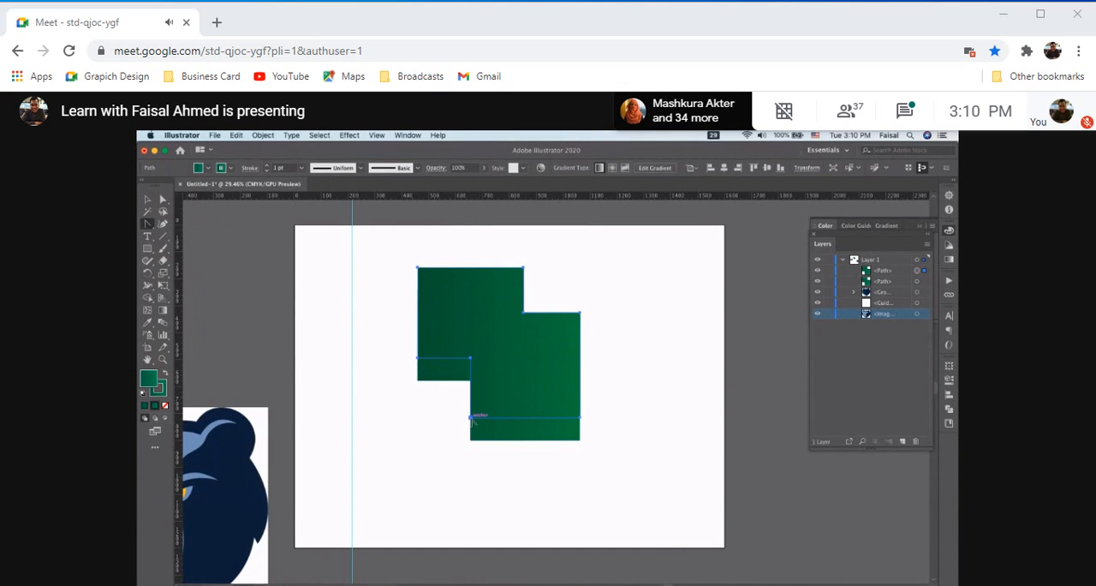
left_click_drag(472, 418, 403, 358)
key("super+z")
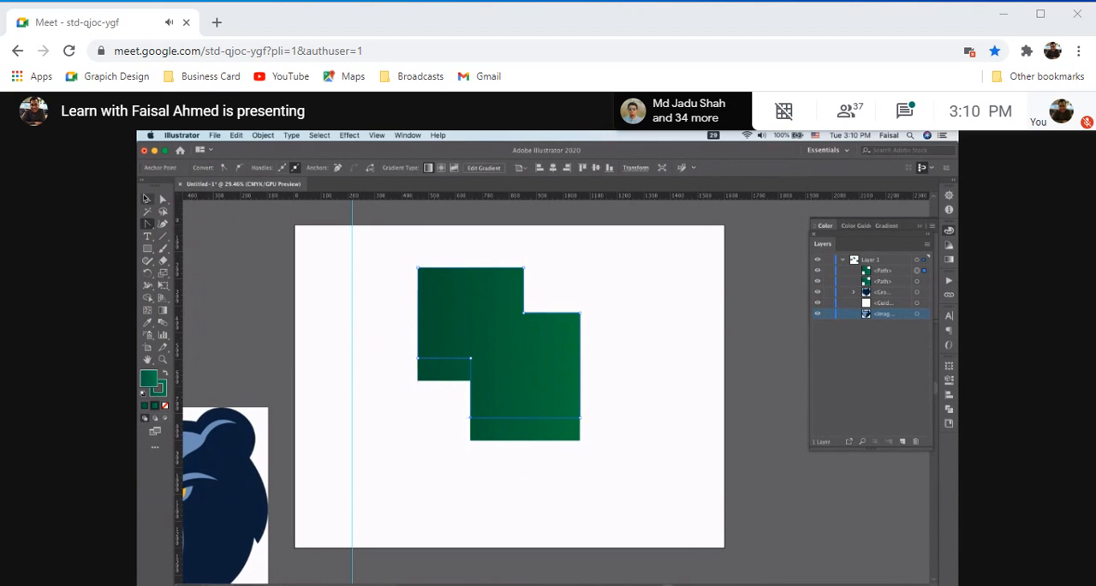
left_click(147, 198)
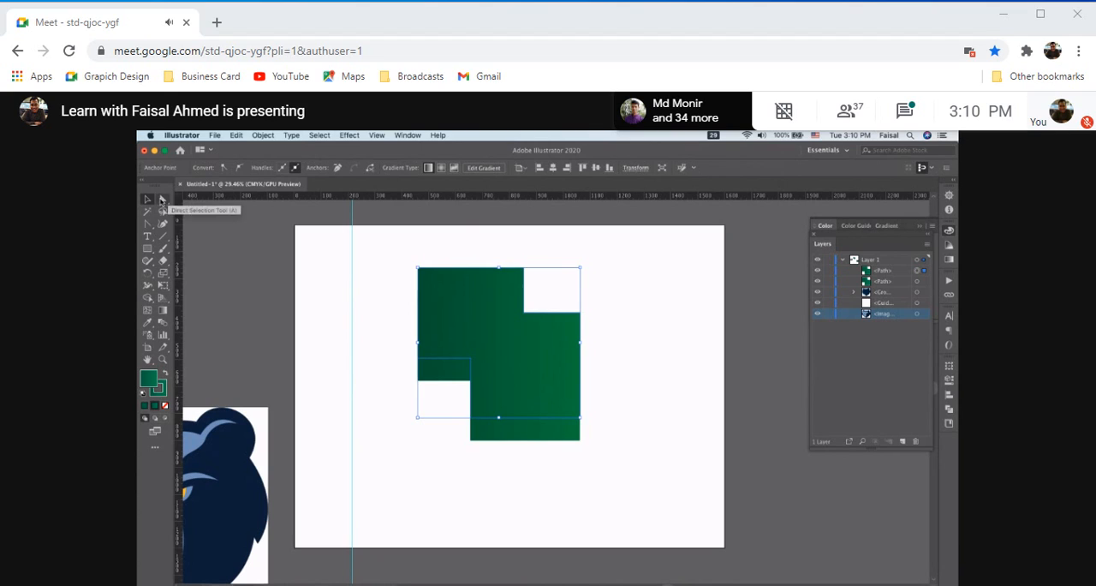
mouse_move(147, 224)
left_mouse_down()
mouse_move(164, 224)
mouse_move(161, 250)
mouse_move(221, 262)
mouse_move(206, 314)
mouse_move(188, 250)
mouse_move(148, 249)
mouse_move(224, 264)
mouse_move(210, 290)
mouse_move(234, 264)
left_mouse_up()
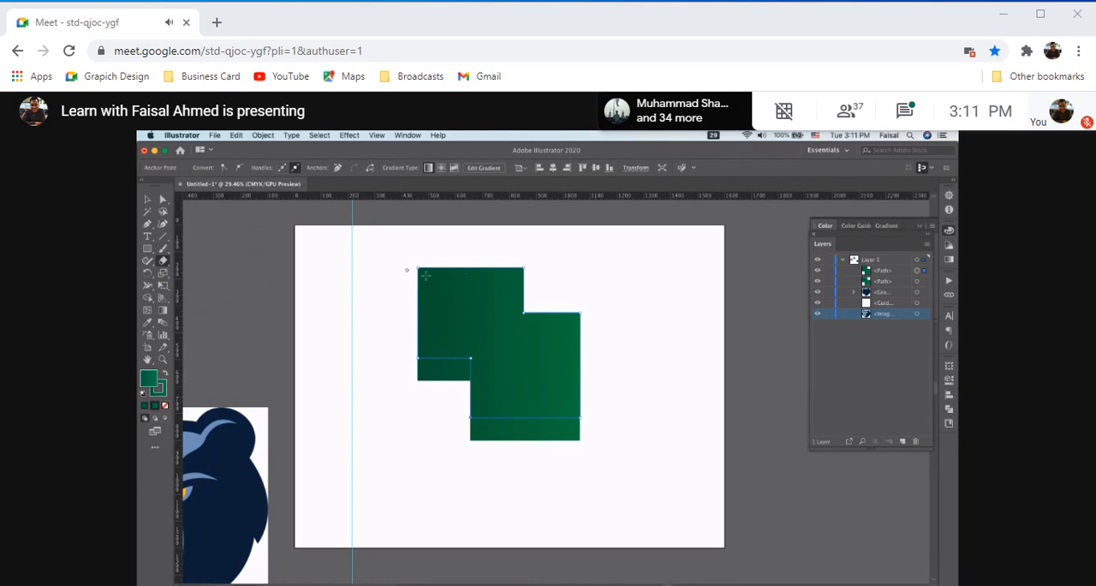
Try erasing freehand across the green shapes with an increasingly large Eraser, and undo back to the single merged shape
left_click_drag(467, 316, 527, 304)
key("bracketright")
key("bracketright")
key("bracketright")
key("bracketright")
key("bracketright")
key("bracketright")
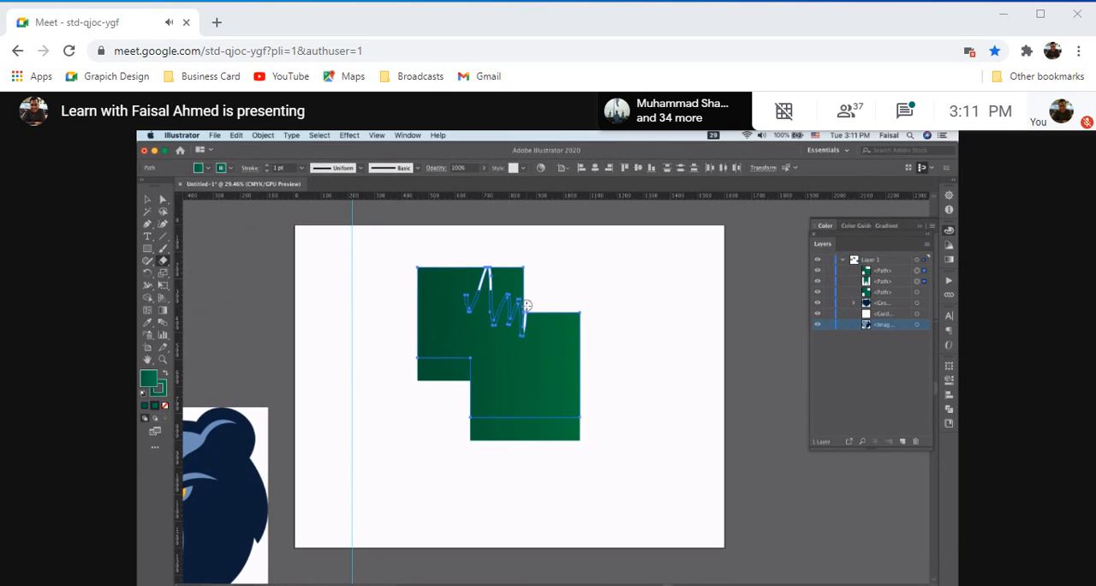
mouse_move(525, 304)
left_mouse_down()
mouse_move(528, 274)
mouse_move(417, 339)
mouse_move(420, 292)
mouse_move(380, 351)
mouse_move(399, 396)
left_mouse_up()
mouse_move(480, 342)
left_mouse_down()
mouse_move(653, 294)
mouse_move(622, 448)
left_mouse_up()
key("ctrl+z")
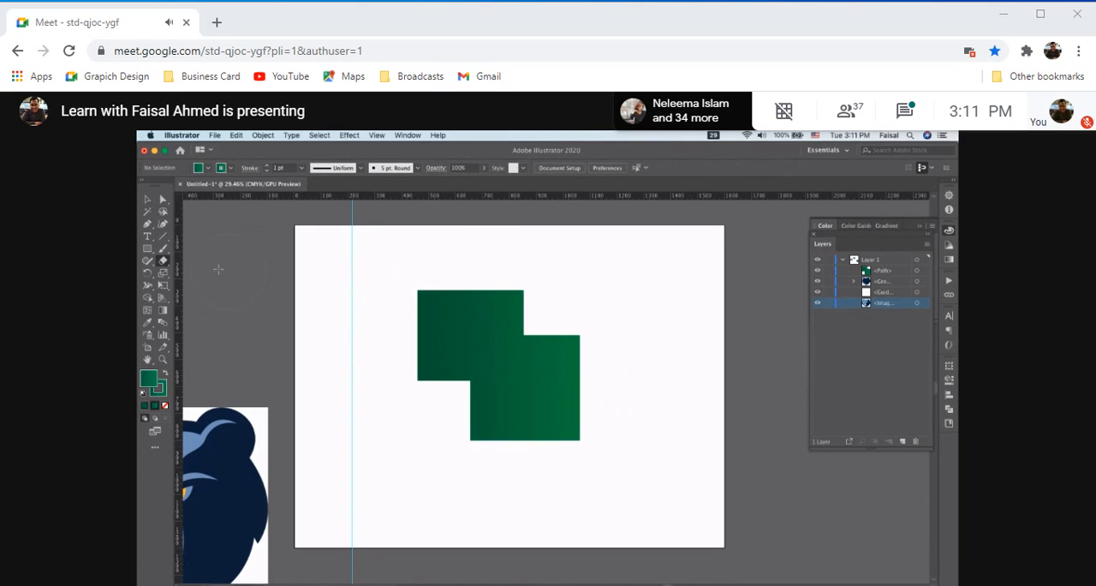
left_click(147, 199)
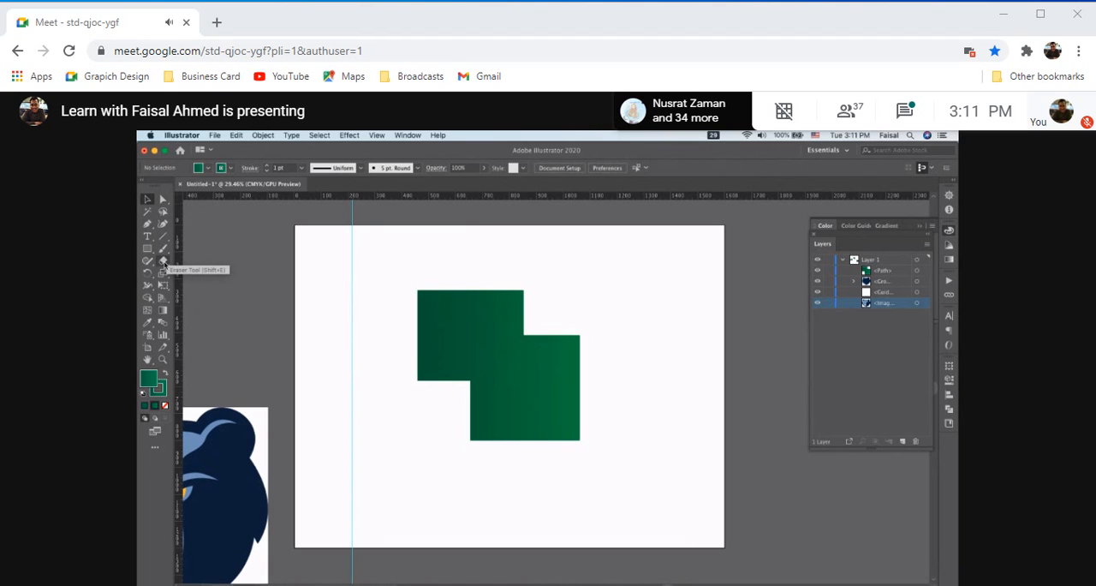
Examine the remaining tools and their variants, including Eraser, Shaper, Mesh, Eyedropper and Hand
left_click(164, 261)
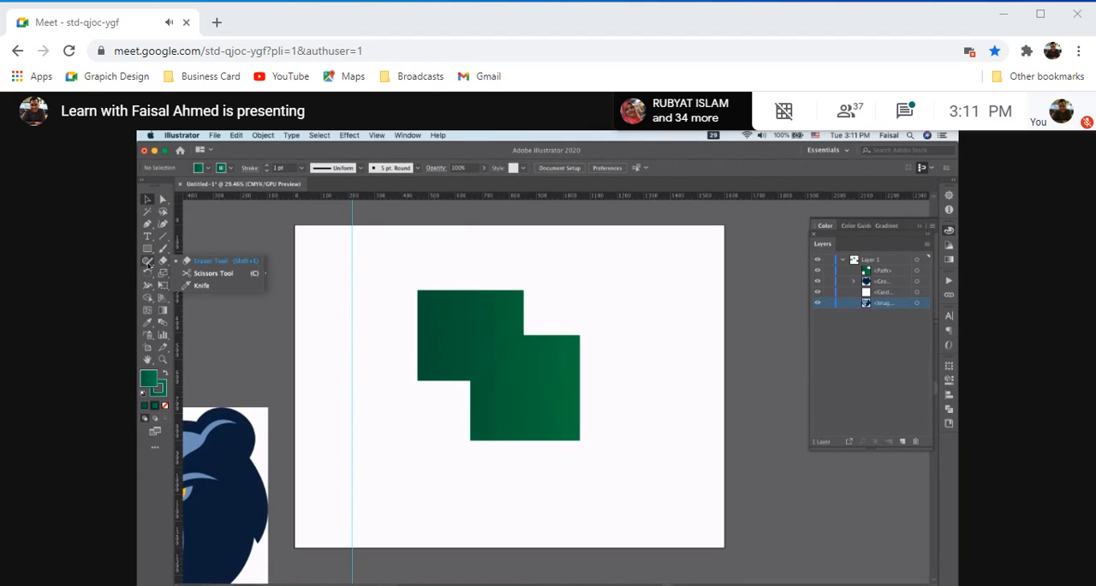
left_click(148, 262)
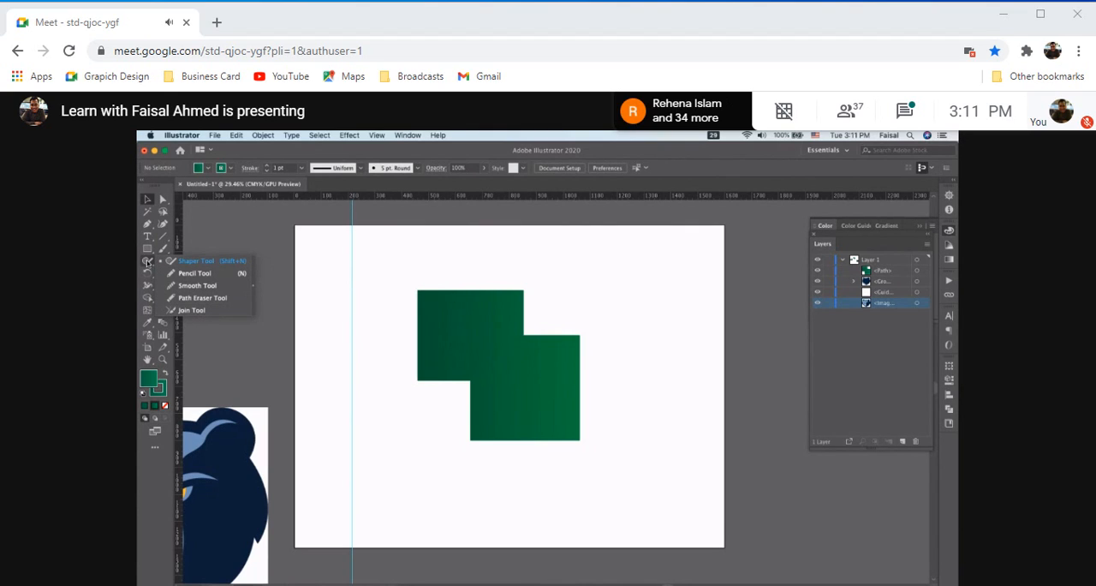
left_click(147, 262)
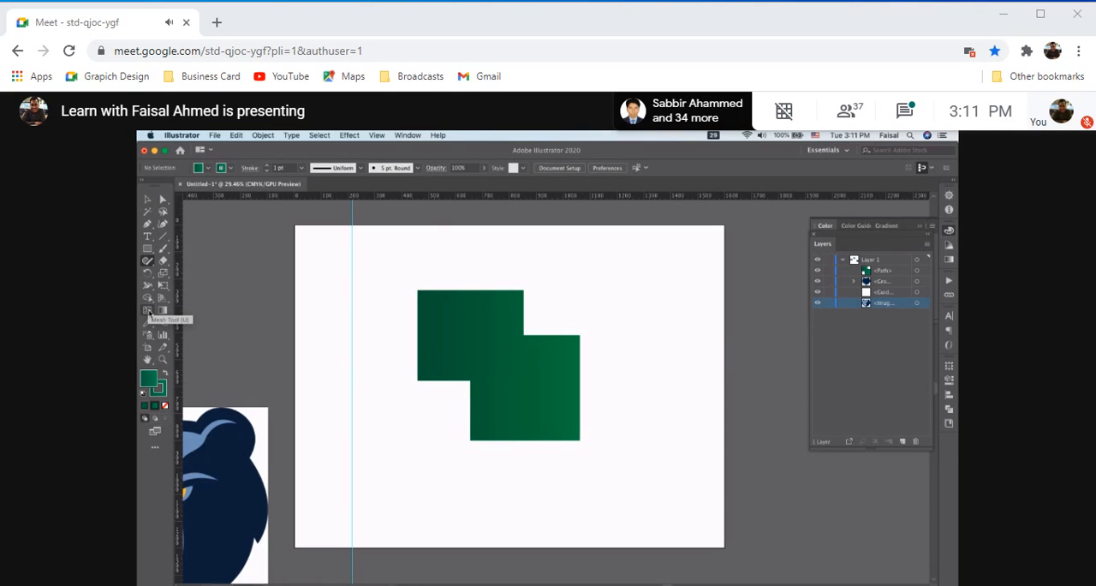
left_click(149, 312)
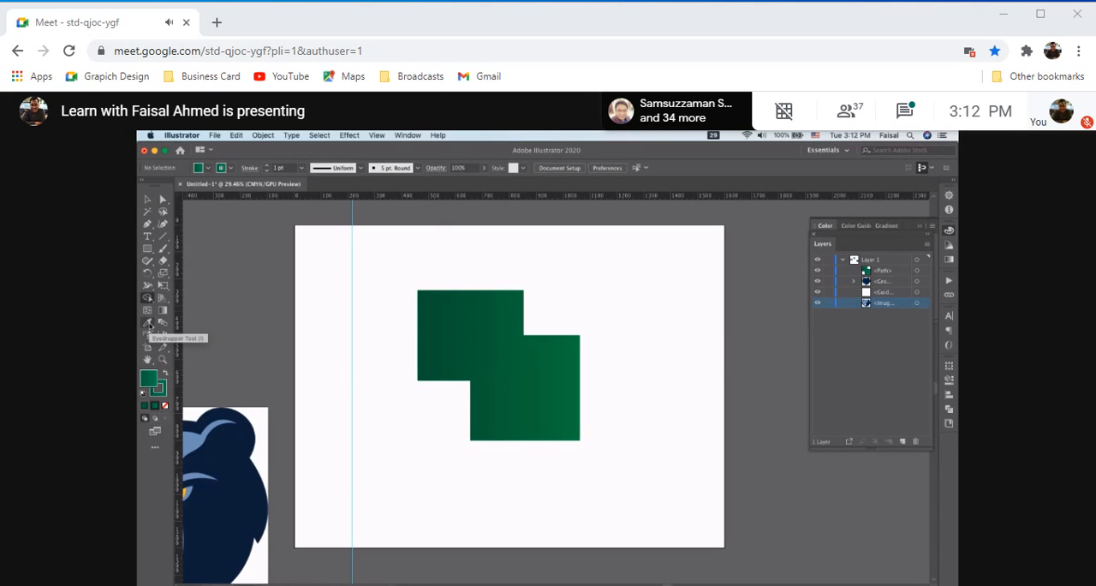
left_click(148, 325)
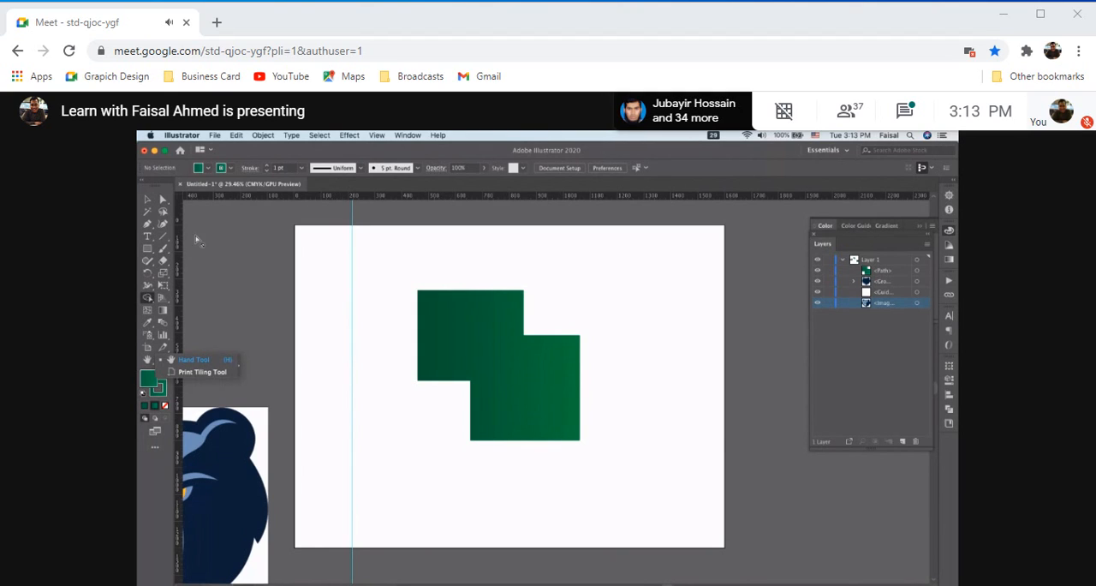
left_click(160, 200)
left_click(147, 200)
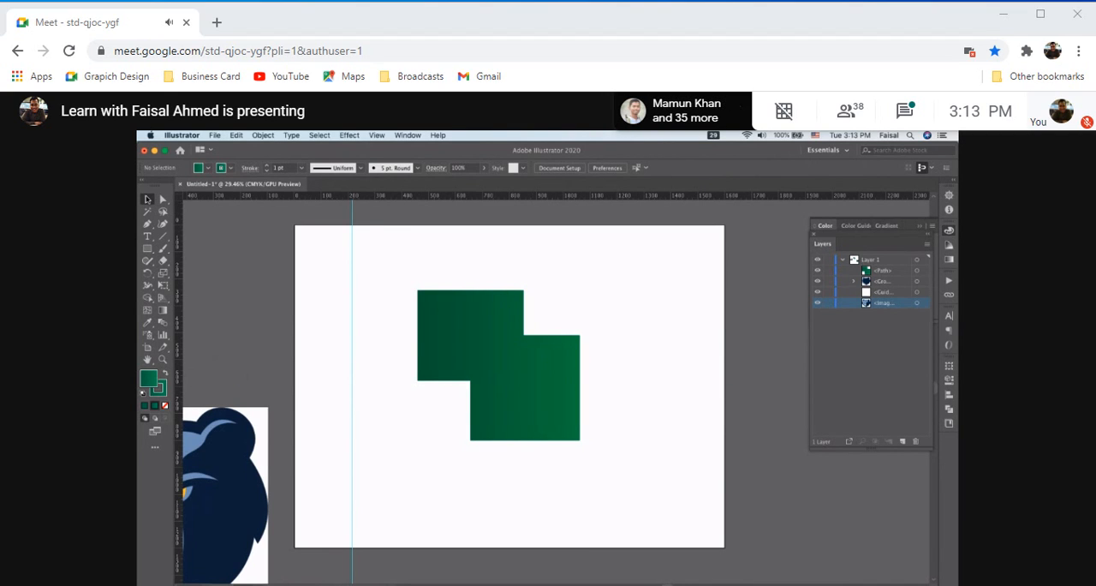
Move the merged green shape off the artboard, beyond its lower-right corner
left_click_drag(404, 284, 565, 451)
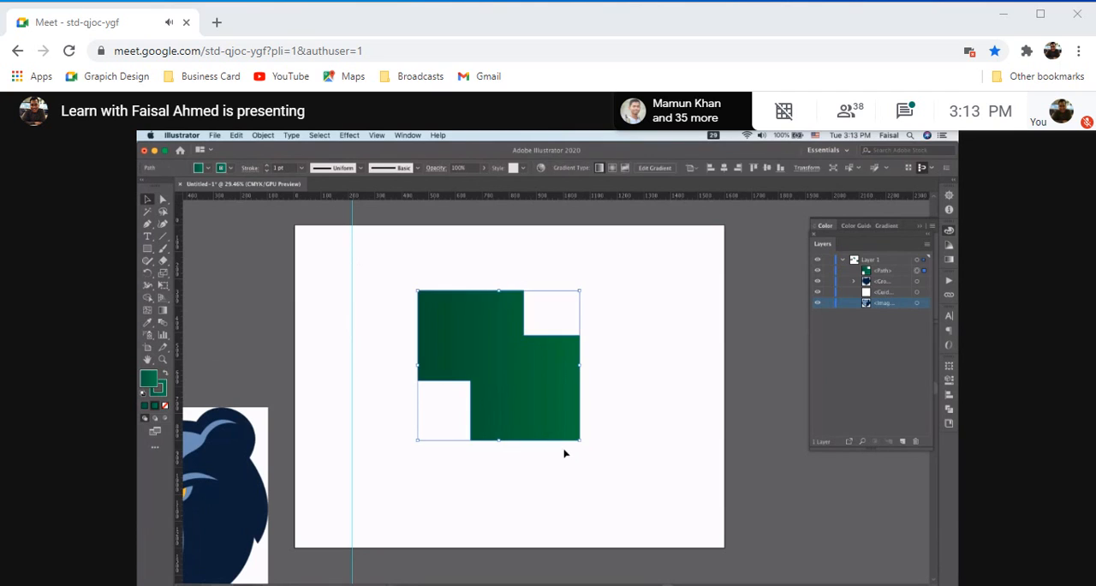
left_click_drag(538, 402, 868, 552)
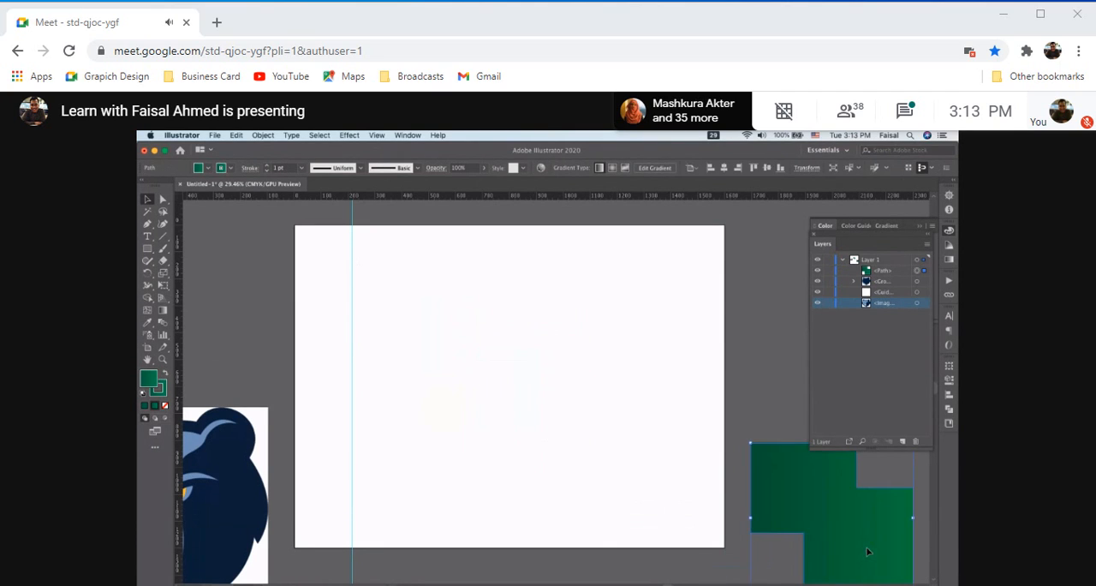
scroll(442, 402, "down", 3)
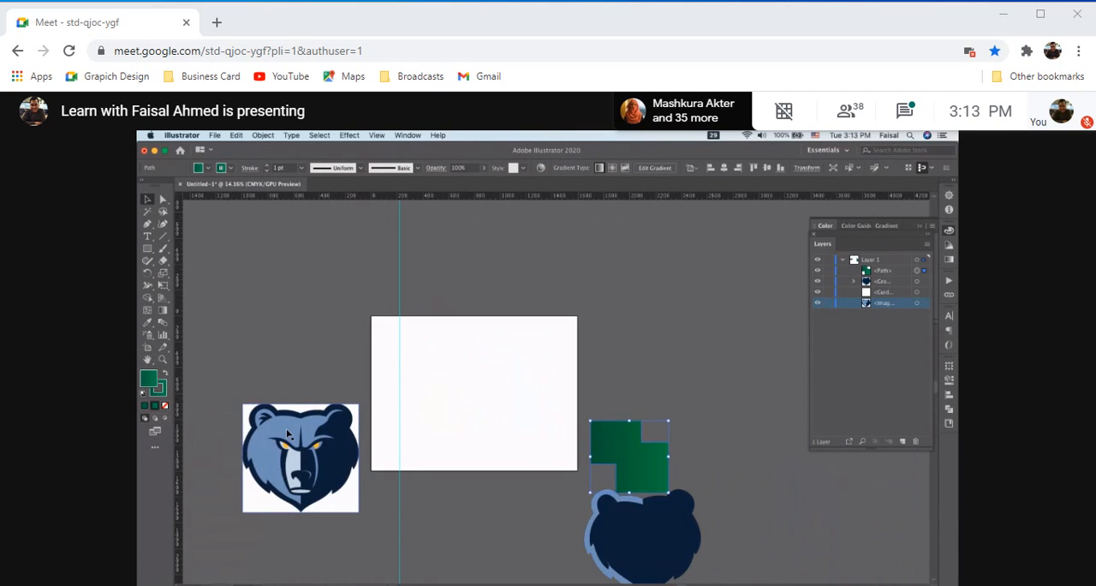
Move the original bear logo image from beside the artboard onto it
left_click_drag(288, 435, 458, 367)
scroll(457, 364, "up", 3)
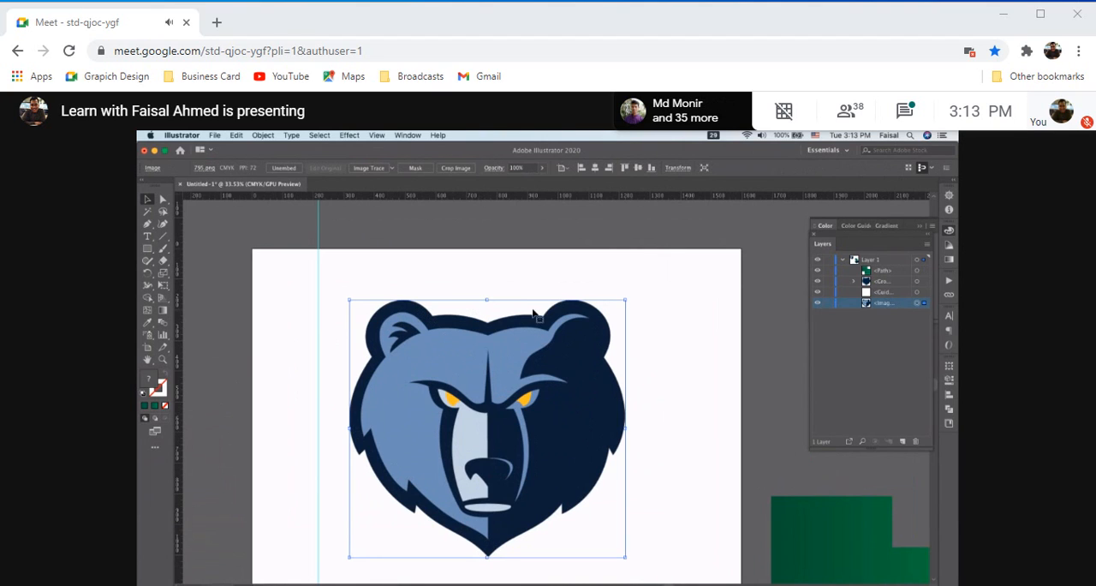
scroll(533, 314, "down", 3)
scroll(532, 313, "down", 3)
scroll(533, 313, "right", 2)
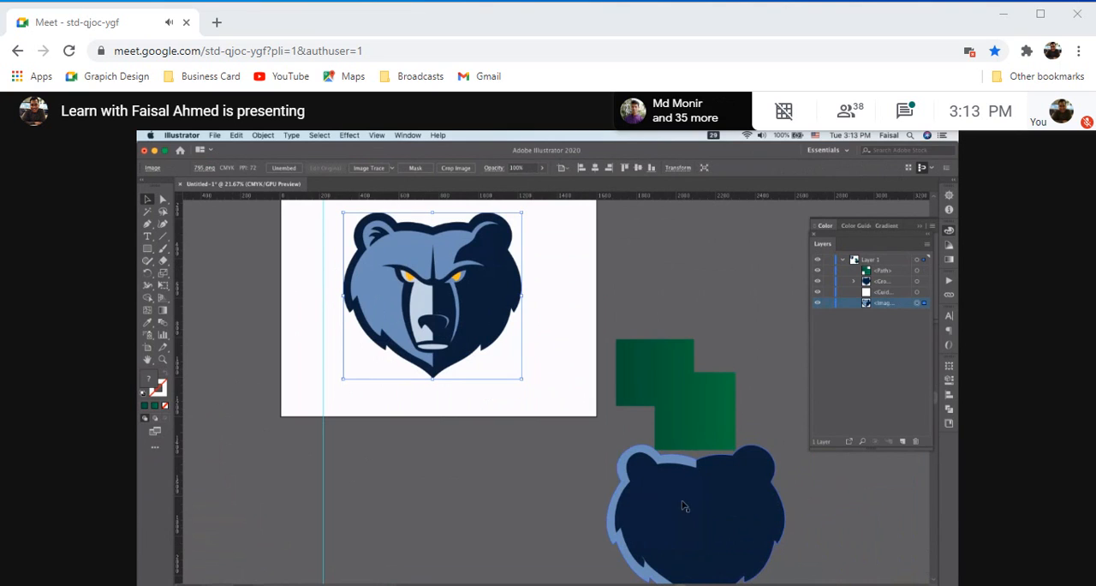
Align the bear image with the artboard's left edge, place the traced bear group directly to its right, and deselect
left_click_drag(684, 506, 639, 278)
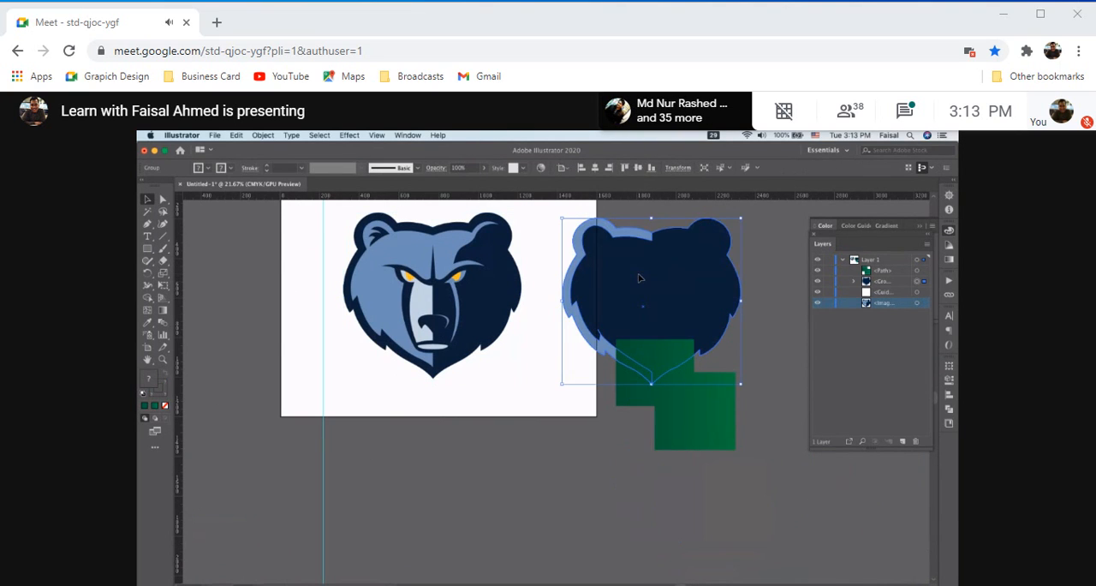
scroll(557, 345, "up", 3)
scroll(558, 345, "left", 2)
left_click_drag(478, 361, 402, 358)
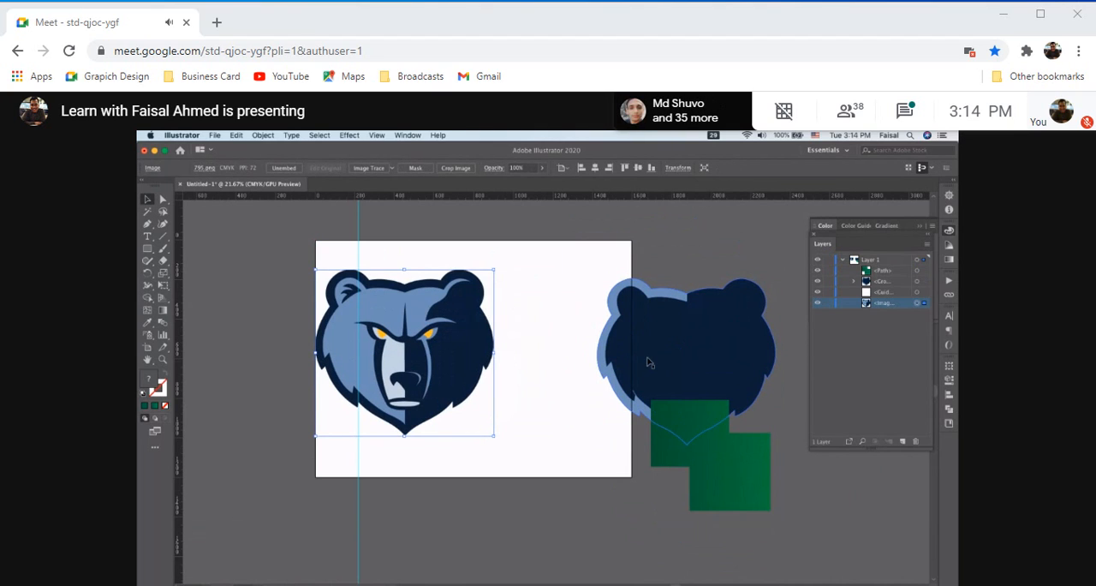
left_click_drag(672, 356, 578, 349)
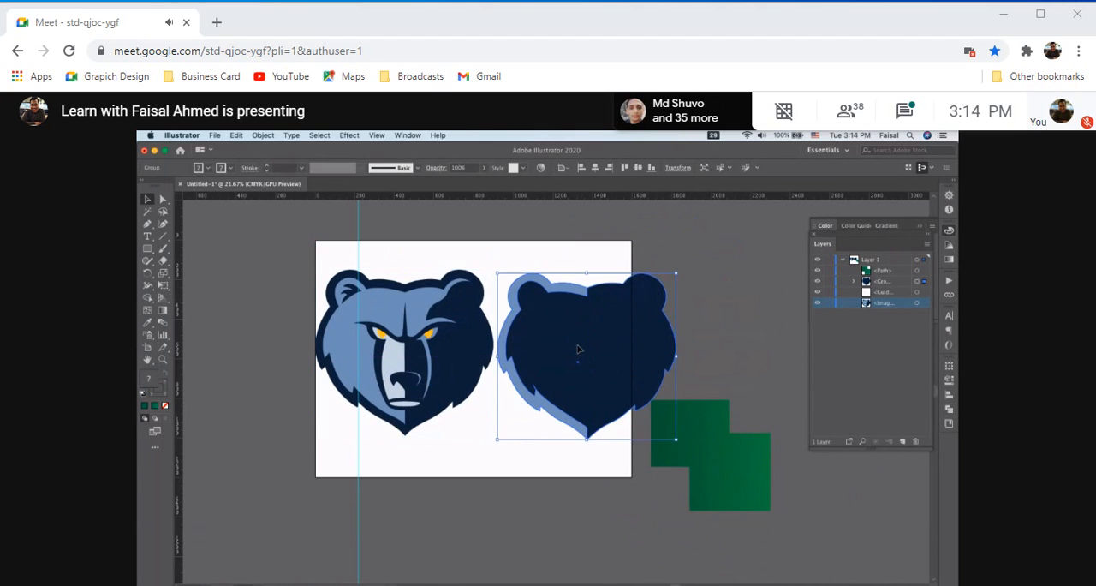
left_click(737, 316)
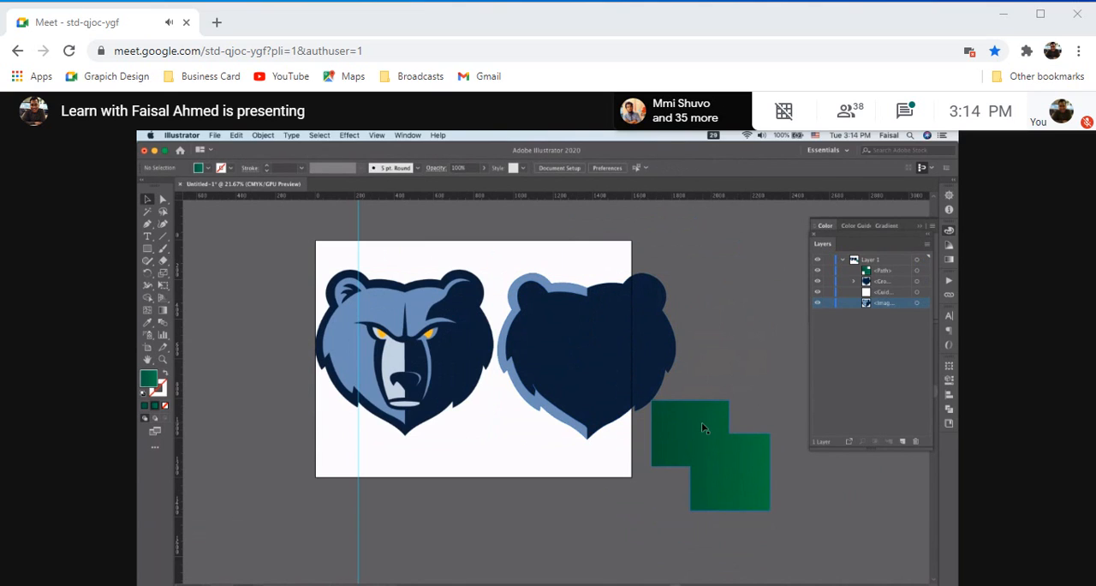
Move the merged green shape farther down, clear of the artboard's lower-right corner and the traced bear, and deselect it
left_click_drag(703, 427, 739, 511)
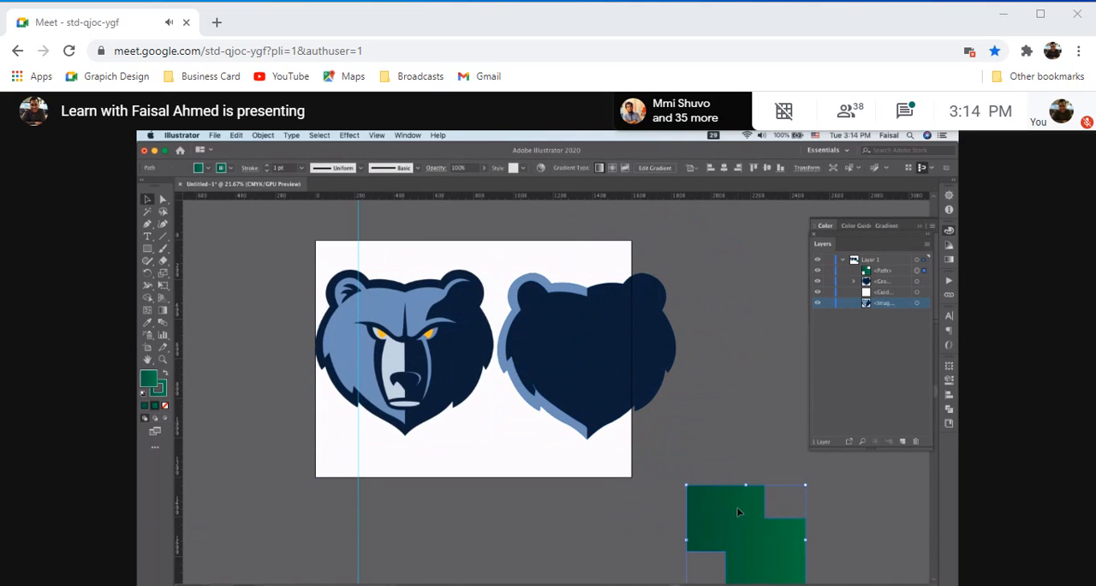
left_click(724, 410)
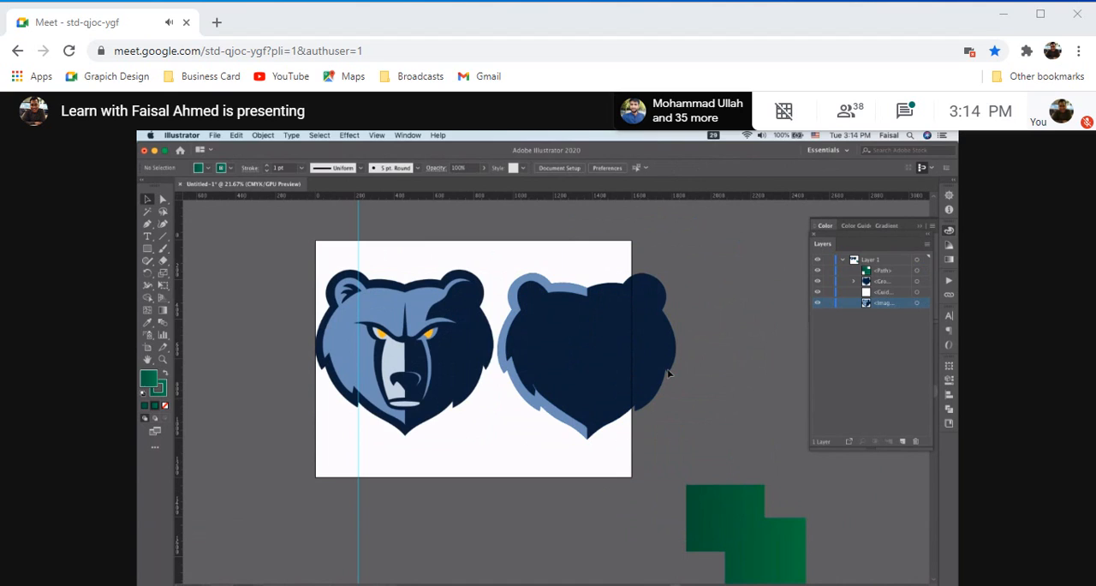
Select the traced bear group and compare its shapes up close with the original bear image beside it
left_click(619, 350)
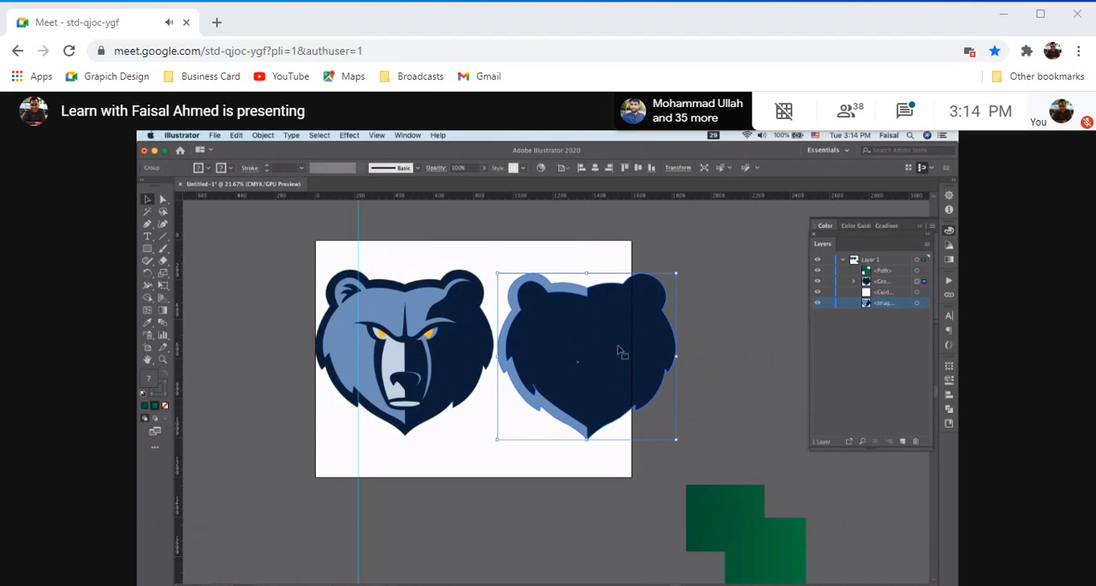
scroll(619, 349, "up", 2)
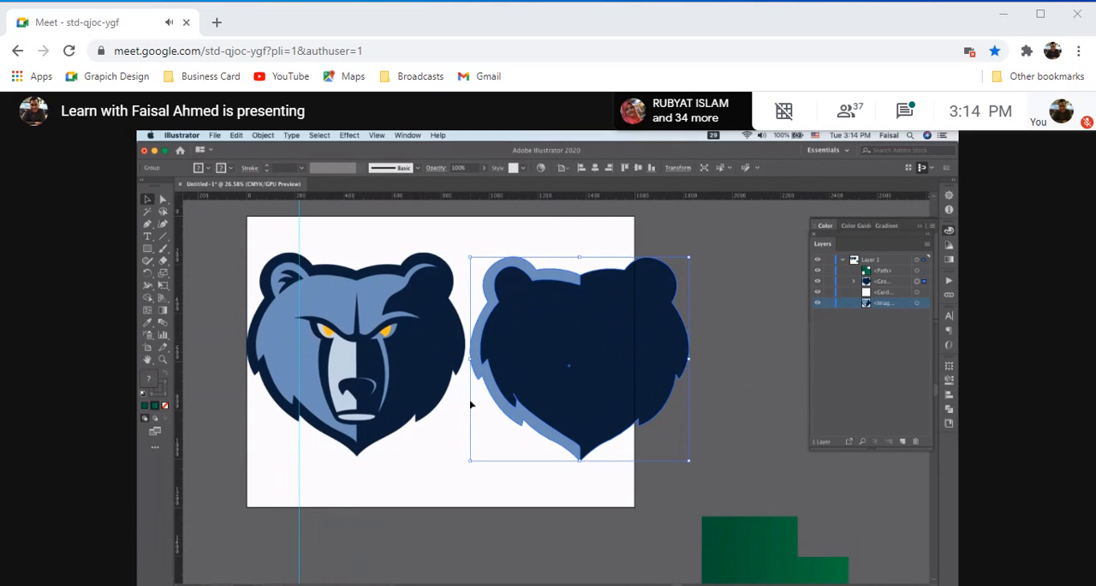
scroll(470, 404, "up", 2)
scroll(470, 404, "left", 2)
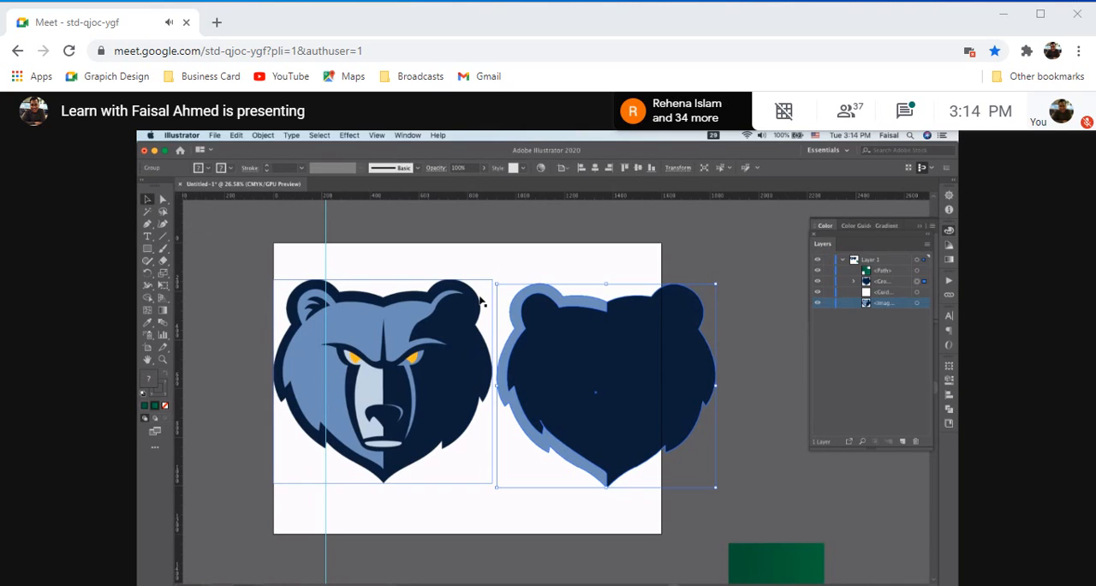
scroll(420, 310, "down", 3)
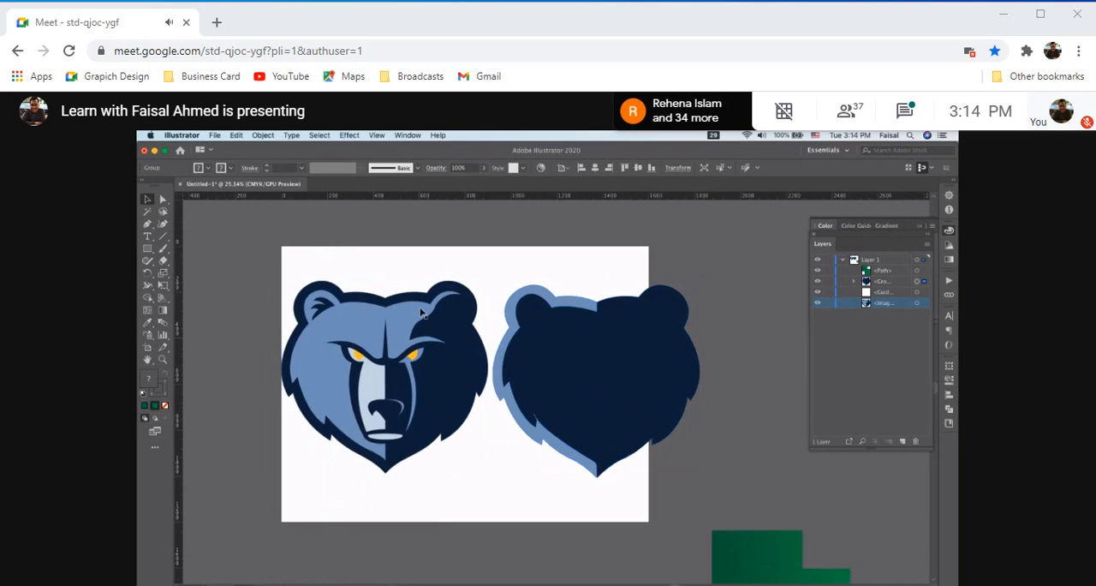
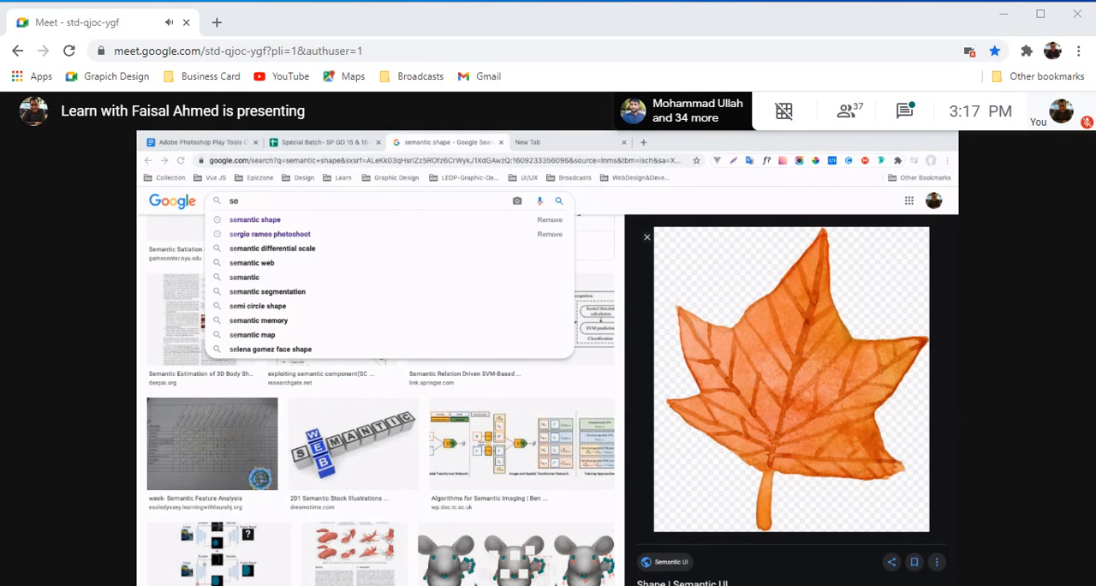
Replace the current Google Images query with "symmetric shape" and run the search
left_click_drag(248, 200, 206, 202)
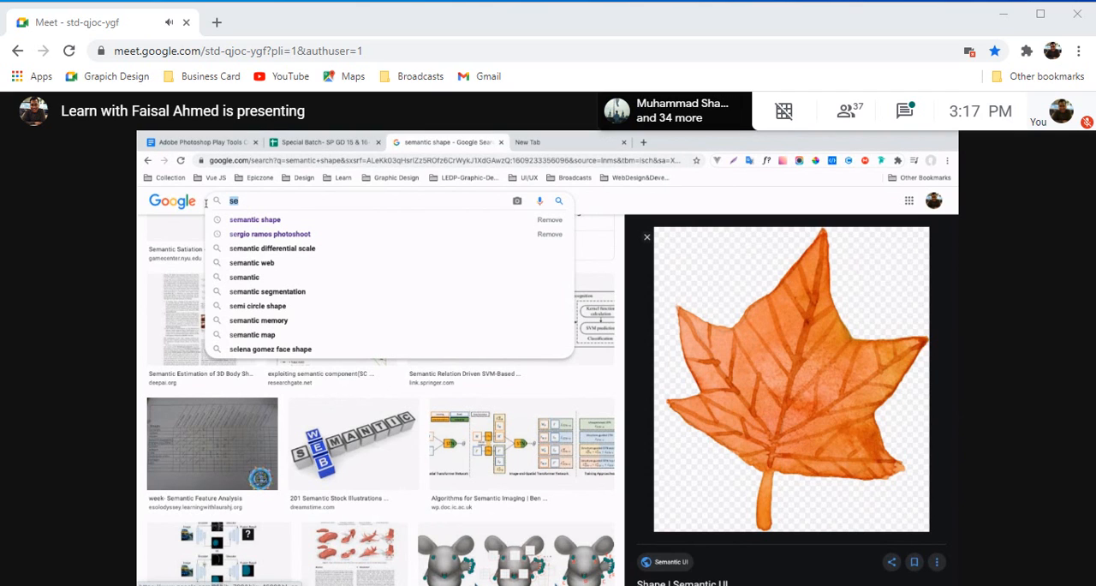
type("symmetric")
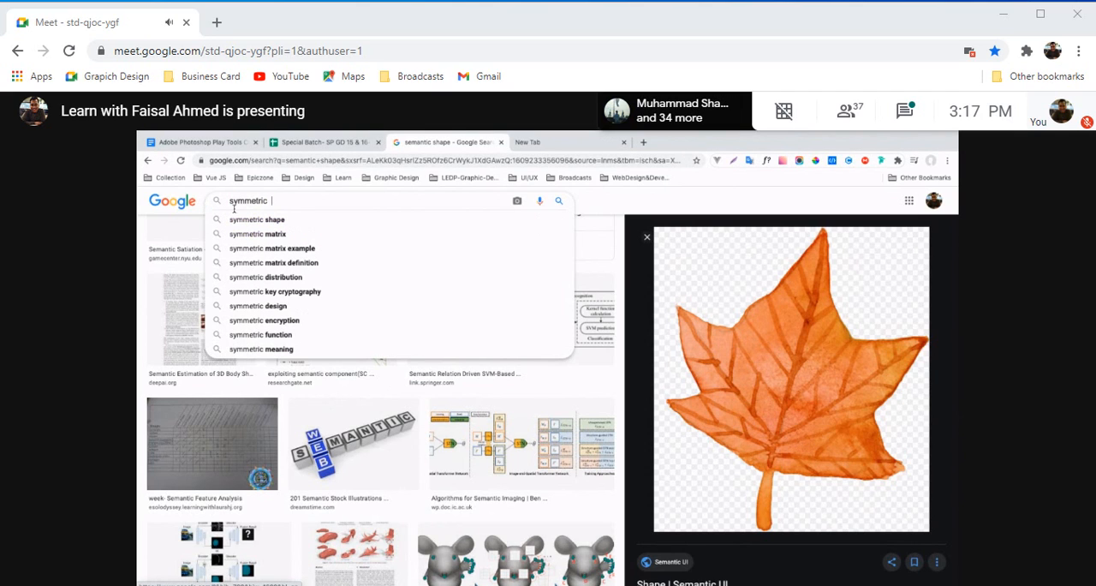
left_click(255, 220)
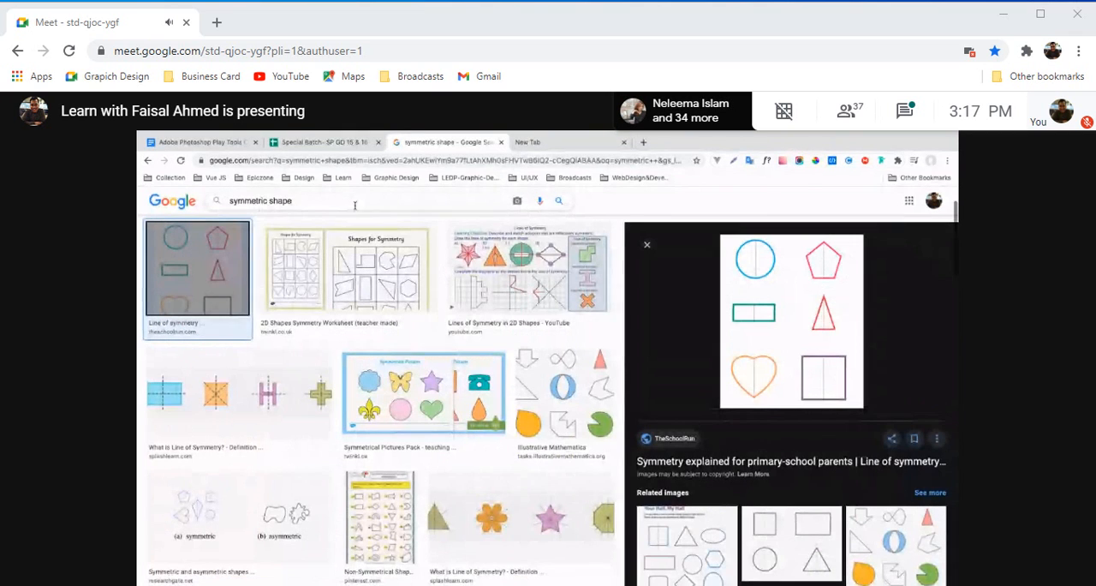
Extend the image search to "symmetric shape example" and run it
left_click(364, 204)
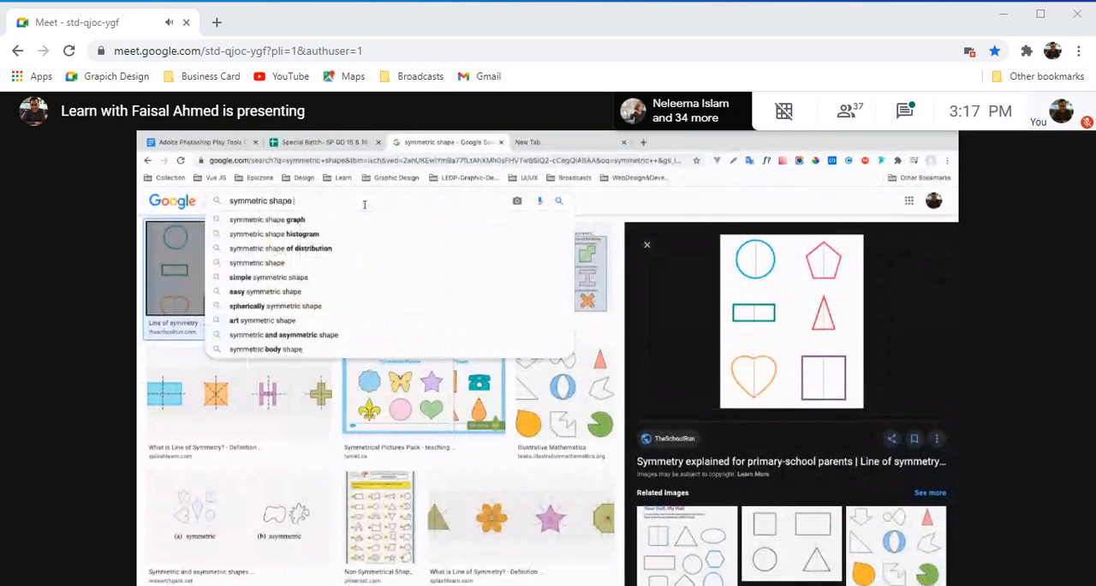
type("example")
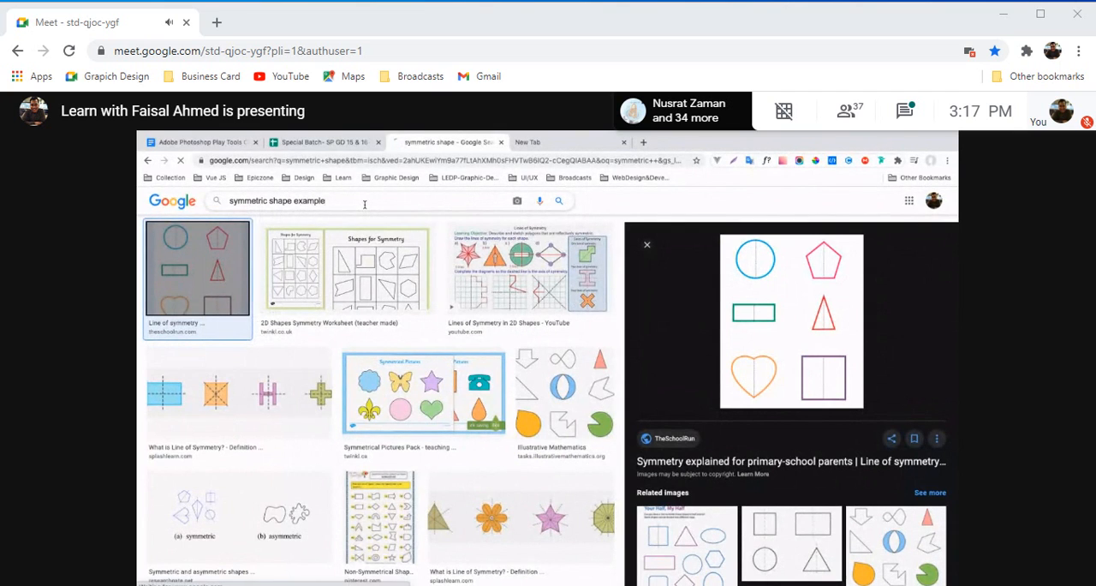
key("Return")
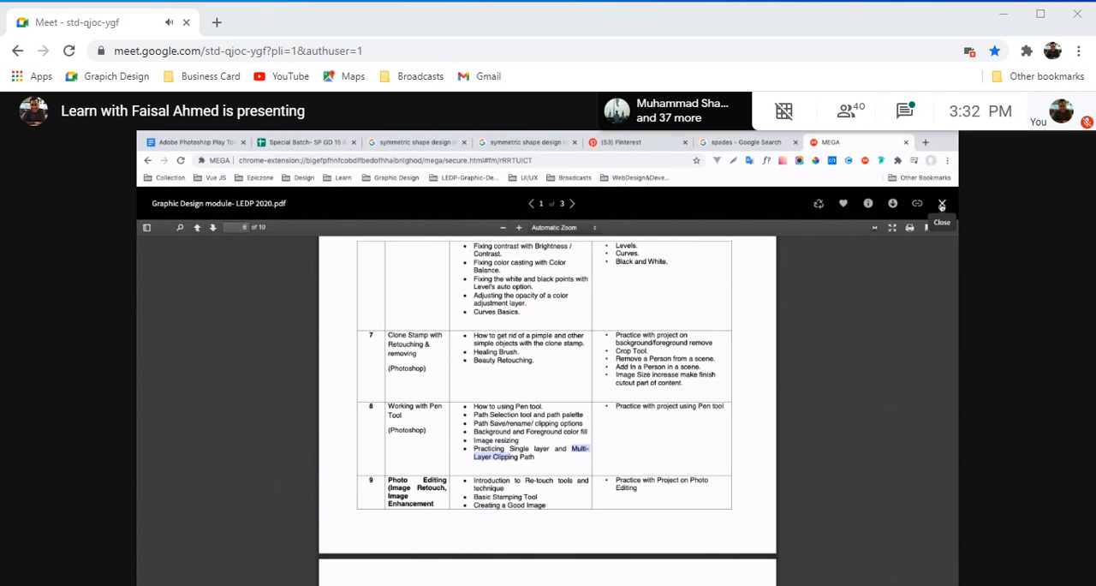
Look through the Graphic Design module PDF as far as the specialized training course outline
scroll(828, 373, "down", 15)
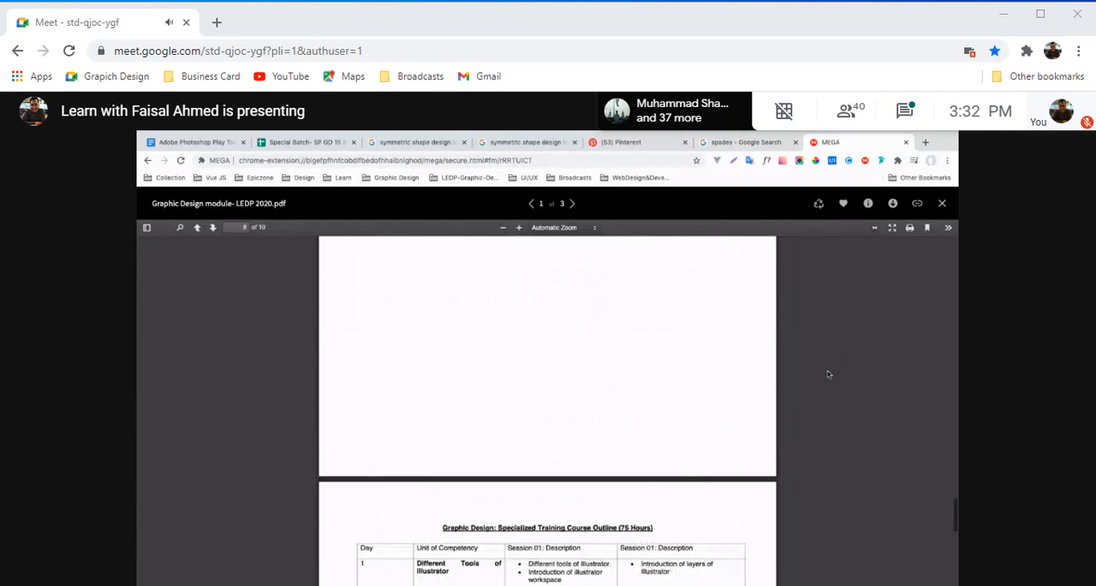